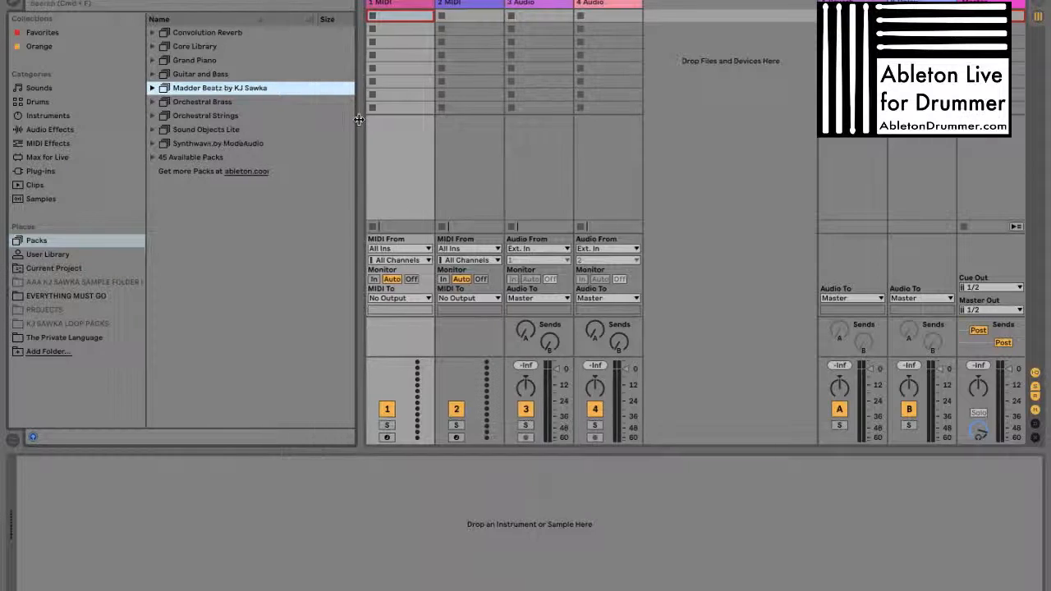
# Expand the Madder Beatz by KJ Sawka pack and its Demo Songs folder
pyautogui.click(151, 88)
pyautogui.click(151, 88)
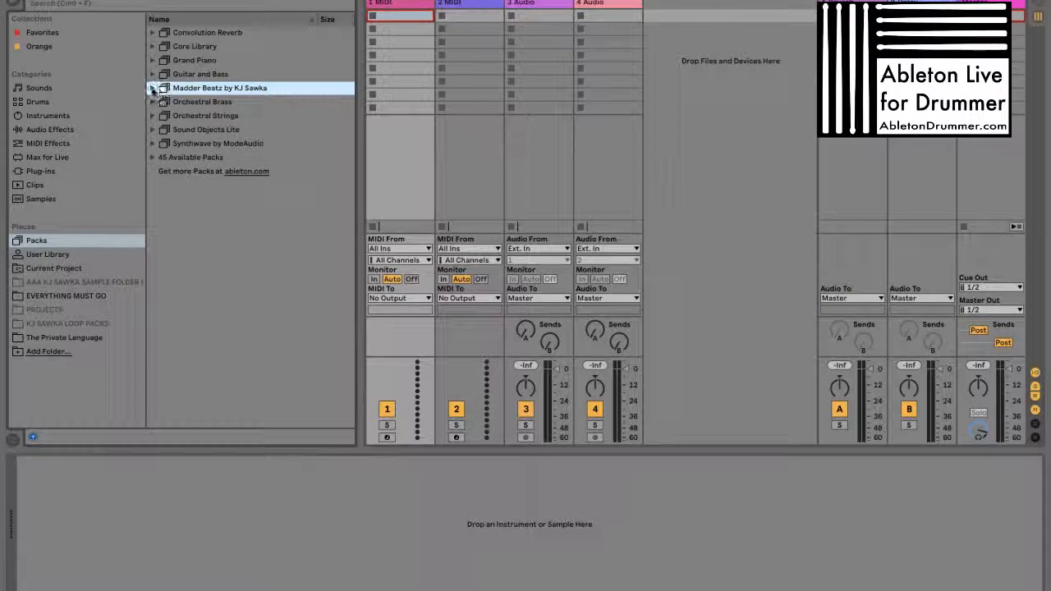
pyautogui.click(152, 88)
pyautogui.click(197, 102)
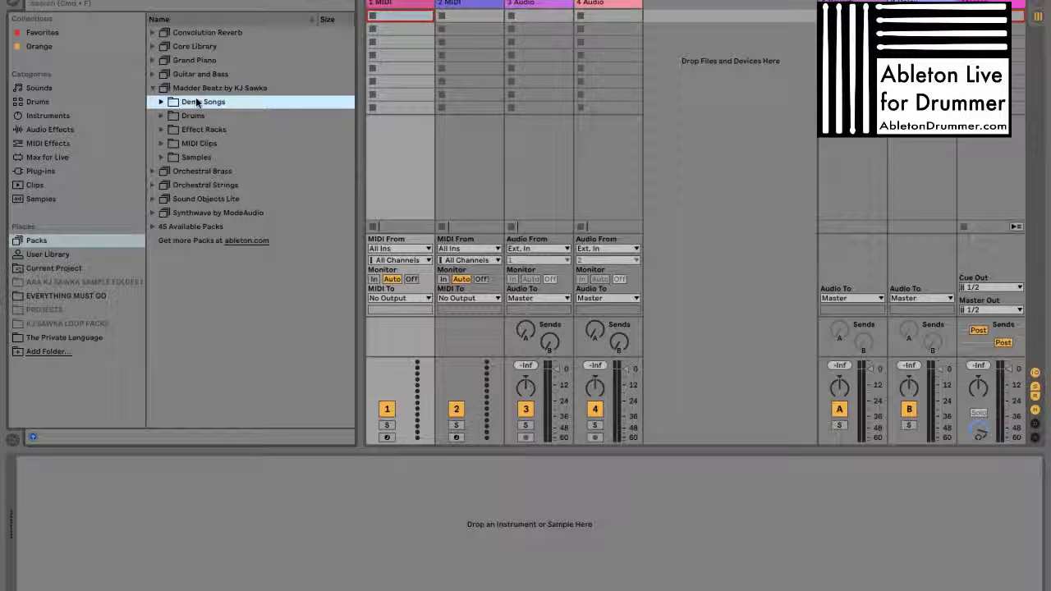
pyautogui.doubleClick(197, 101)
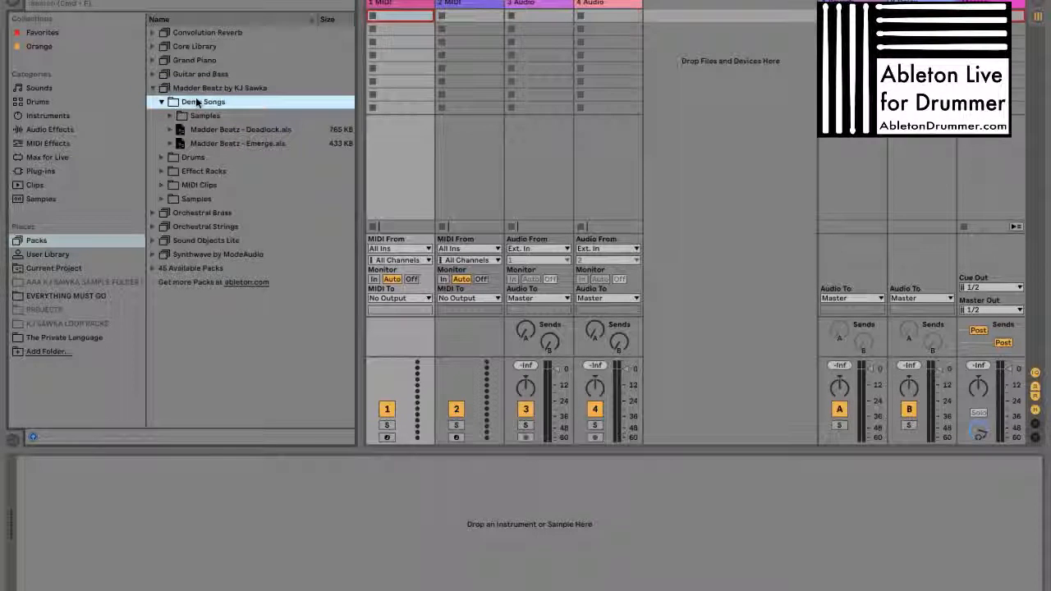
# Preview Madder Beatz - Deadlock.aif and Madder Beatz - Emerge.aif in the Demo Songs' Samples folder, and collapse that folder
pyautogui.press('Down')
pyautogui.press('Right')
pyautogui.press('Left')
pyautogui.press('Right')
pyautogui.press('Down')
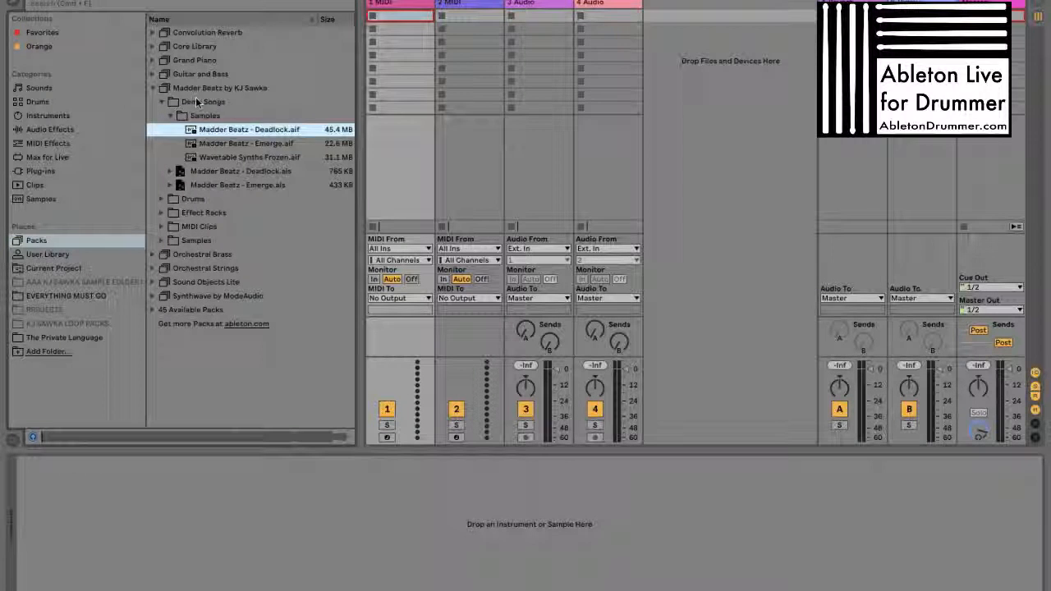
pyautogui.press('Down')
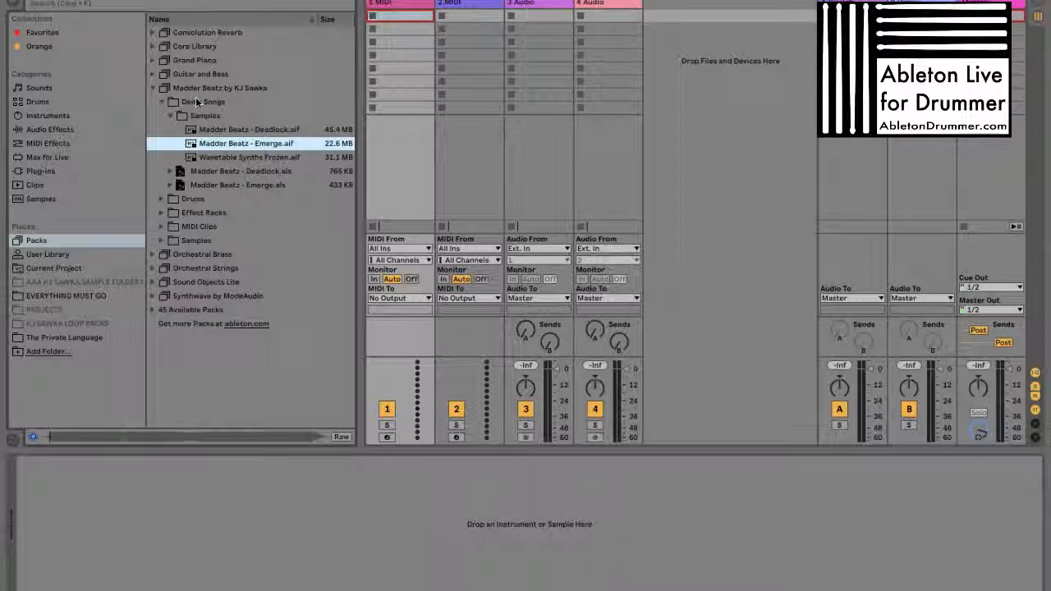
pyautogui.press('Left')
pyautogui.press('Left')
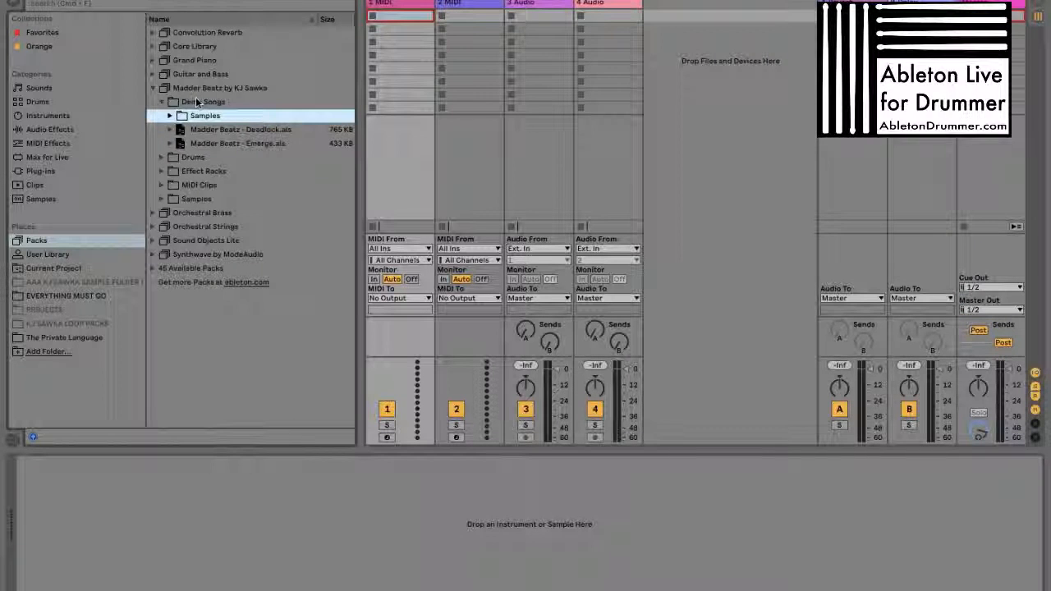
# Examine the tracks inside the Madder Beatz - Deadlock.als demo set, and collapse the Demo Songs folder
pyautogui.press('Down')
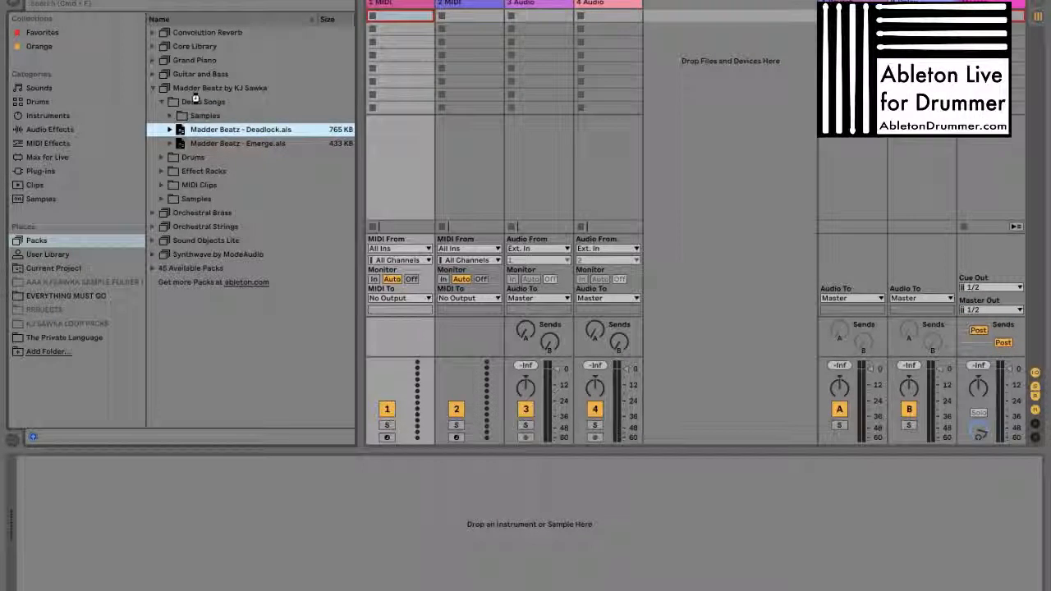
pyautogui.press('Right')
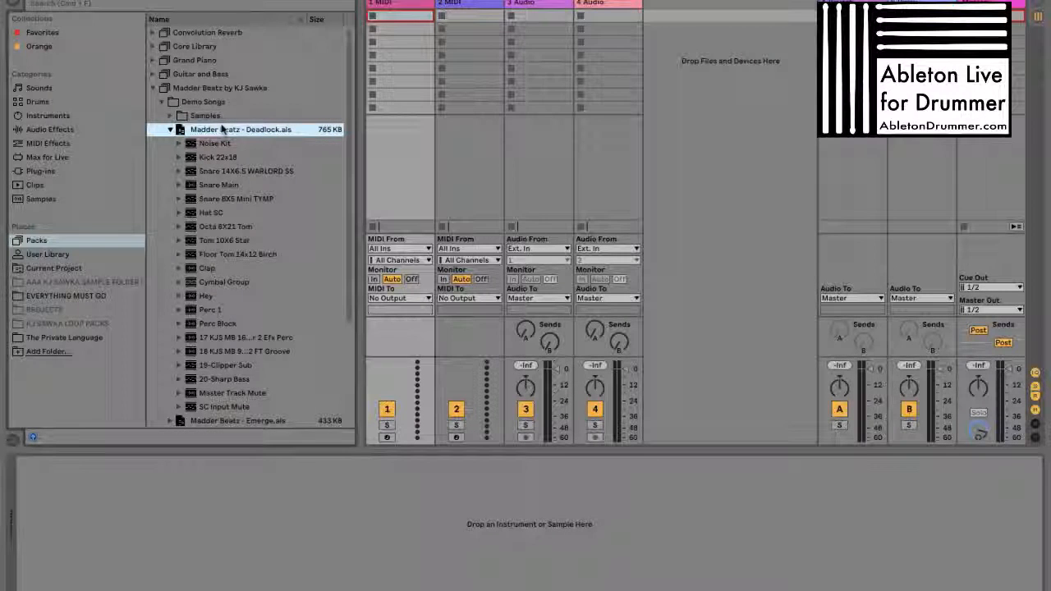
pyautogui.press('Left')
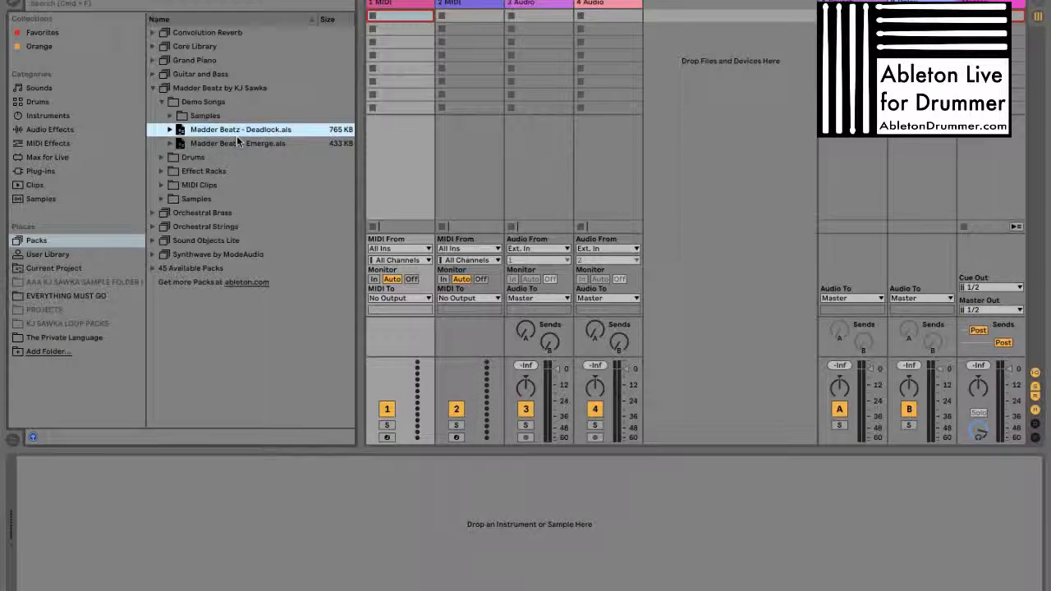
pyautogui.click(222, 146)
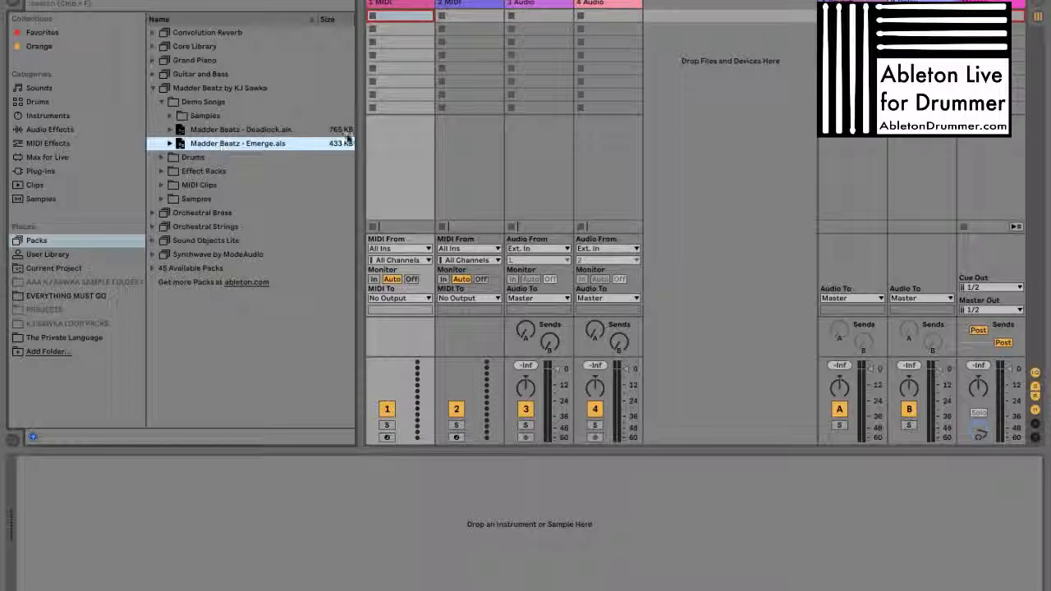
pyautogui.moveTo(354, 148)
pyautogui.mouseDown()
pyautogui.moveTo(380, 150)
pyautogui.moveTo(356, 152)
pyautogui.mouseUp()
pyautogui.click(215, 105)
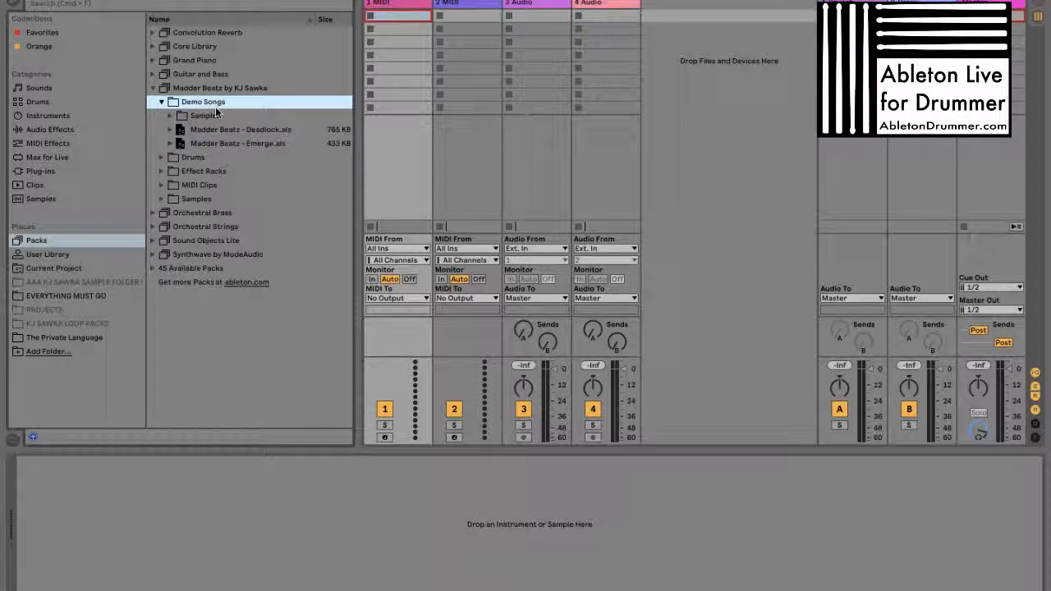
pyautogui.press('Left')
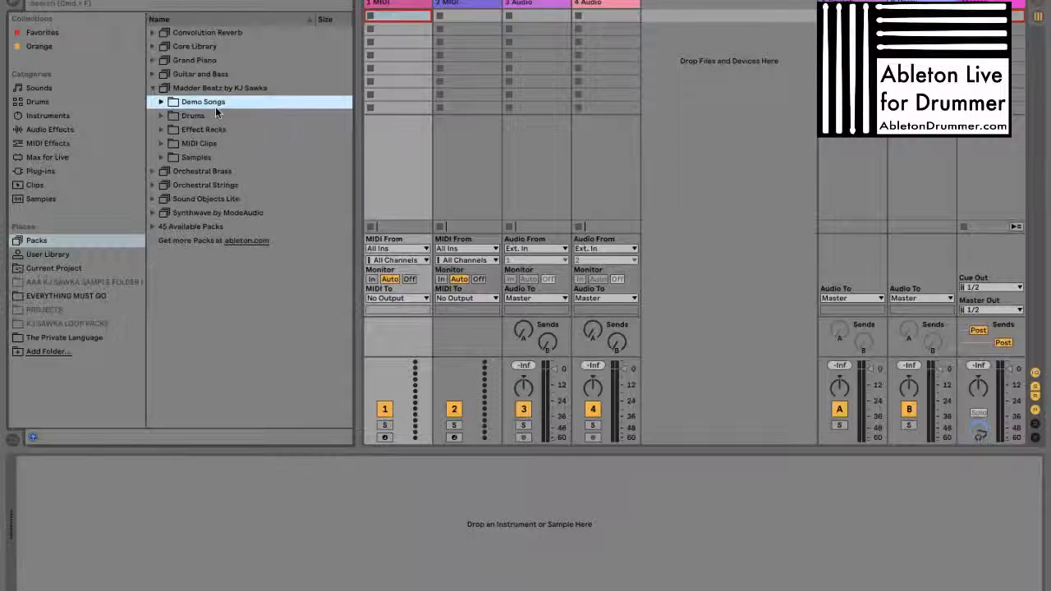
# Examine the pack's loops by expanding Samples, Loops and the Beats with Brushes folder
pyautogui.press('Down')
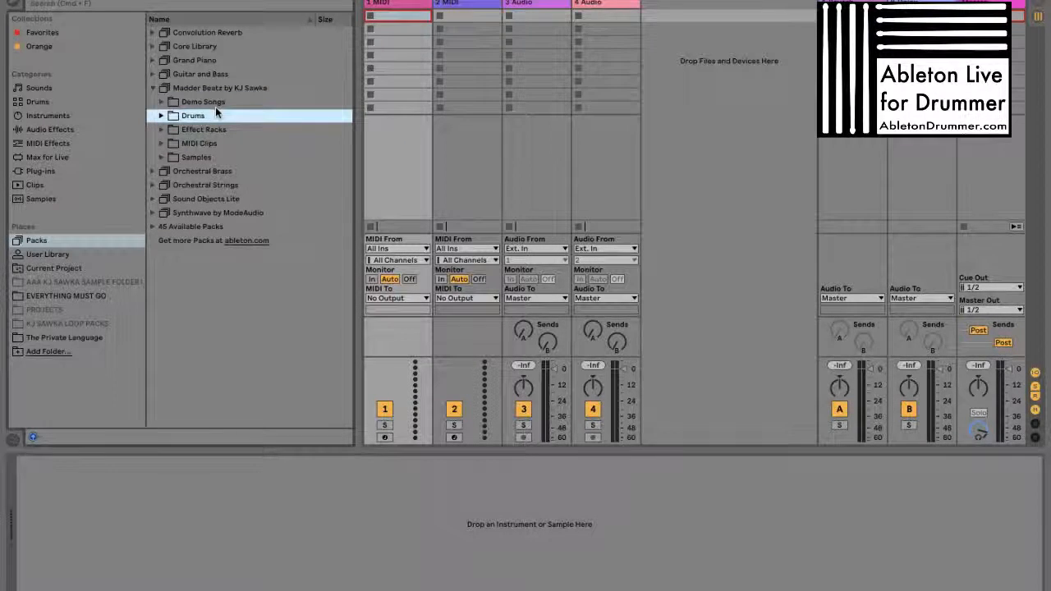
pyautogui.click(243, 89)
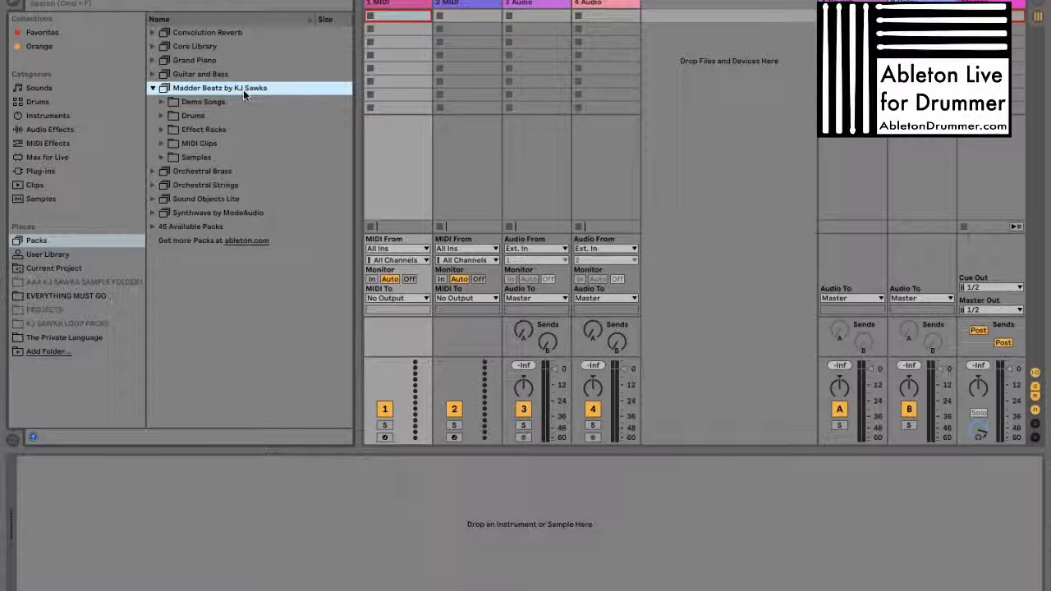
pyautogui.press('Down')
pyautogui.press('Down')
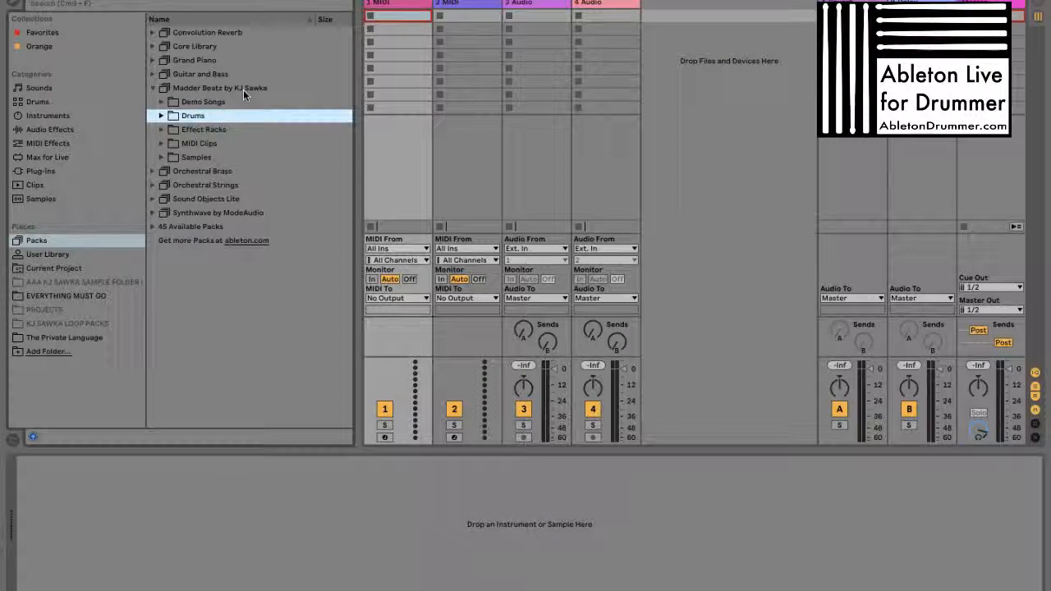
pyautogui.press('Right')
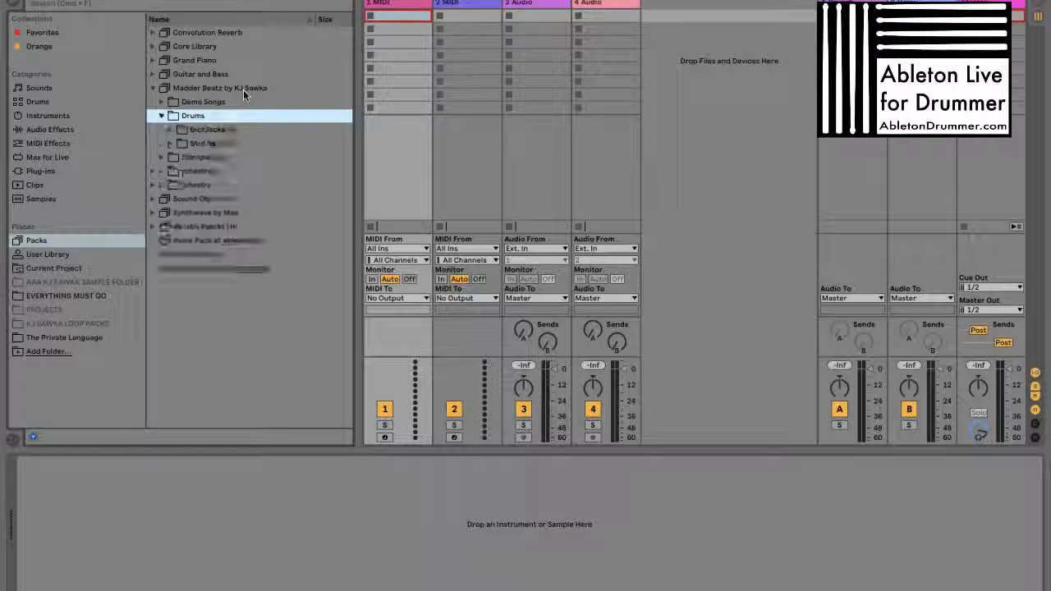
pyautogui.press('Left')
pyautogui.press('Down')
pyautogui.press('Down')
pyautogui.press('Down')
pyautogui.press('Right')
pyautogui.press('Down')
pyautogui.press('Right')
pyautogui.press('Down')
pyautogui.press('Right')
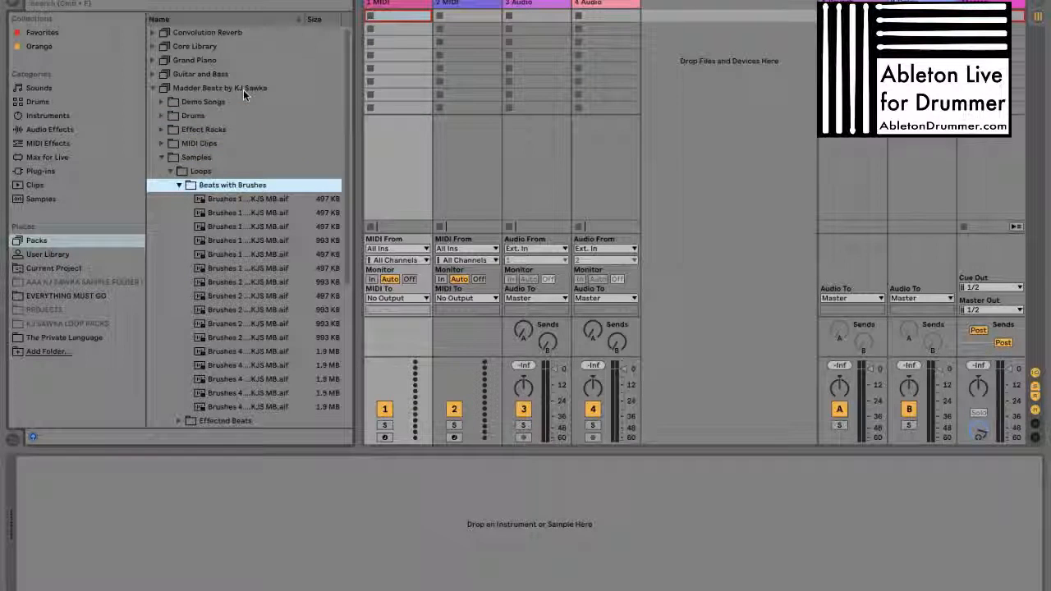
# Widen the browser until the brush loops' full file names fit, and collapse the pack's Samples folder
pyautogui.moveTo(356, 232); pyautogui.dragTo(436, 231)
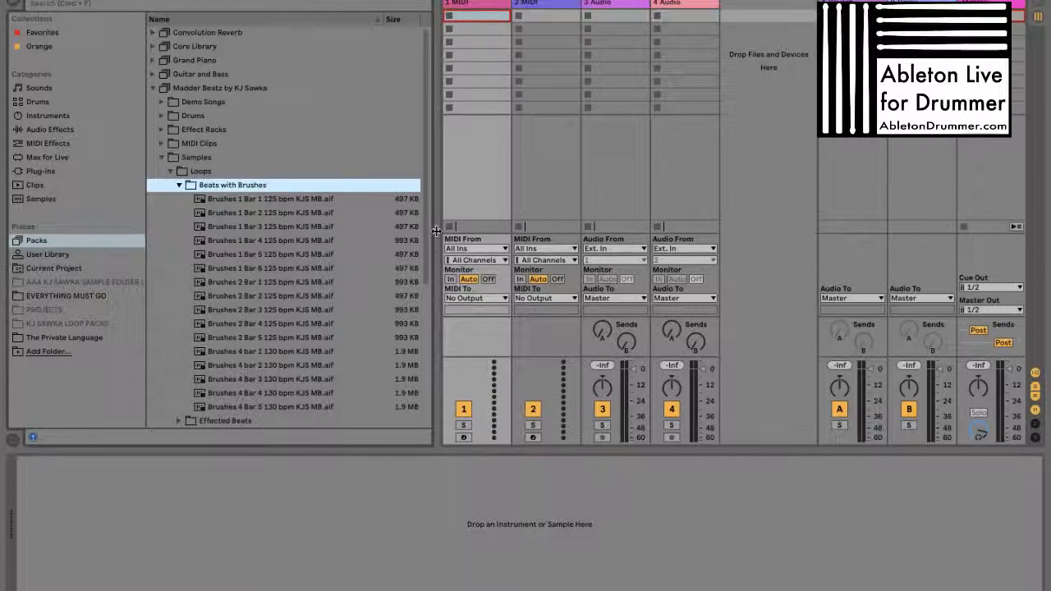
pyautogui.press('Left')
pyautogui.press('Left')
pyautogui.press('Left')
pyautogui.press('Left')
pyautogui.press('Left')
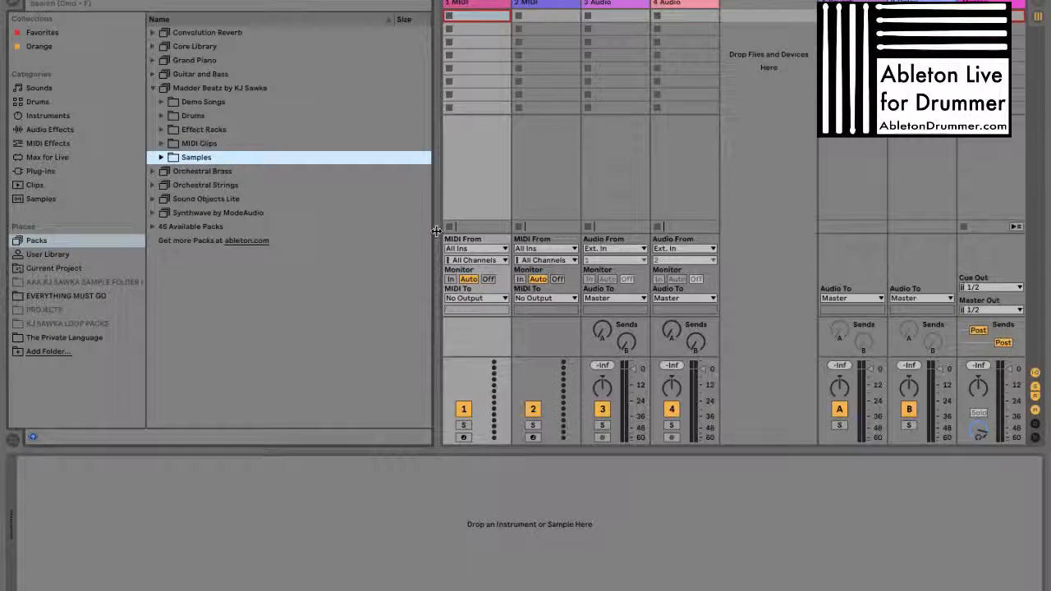
# Expand the pack's Drums folder down through Multisampled and Drum Hits to the Cymbals presets
pyautogui.press('Up')
pyautogui.press('Up')
pyautogui.press('Up')
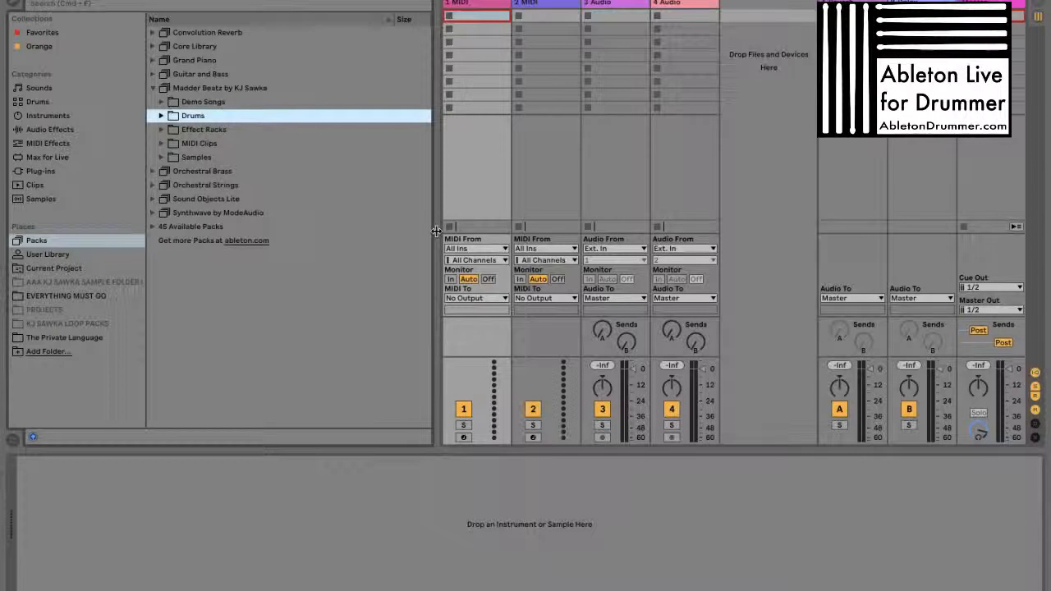
pyautogui.press('Right')
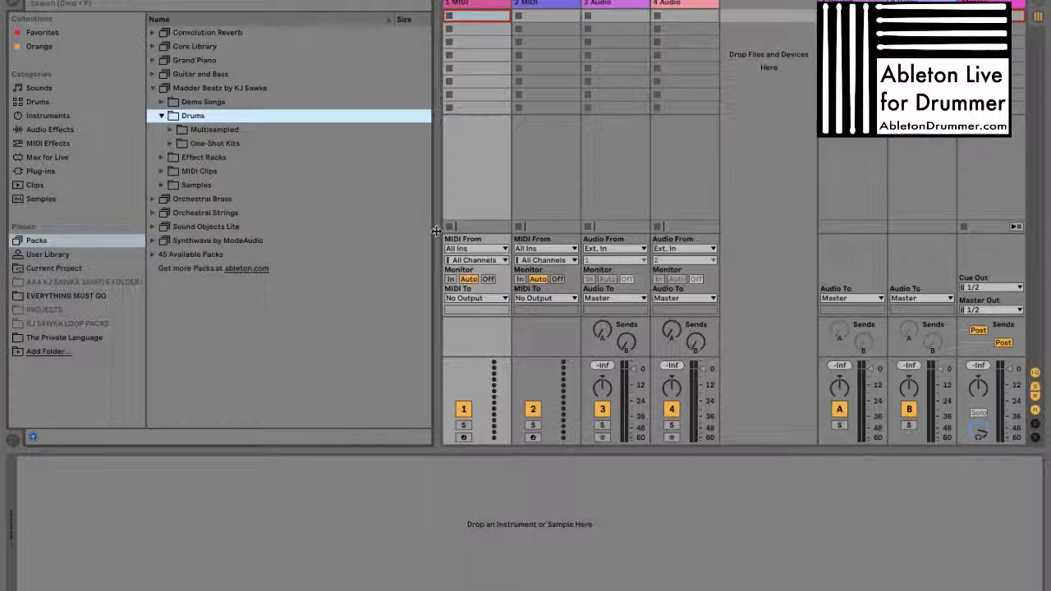
pyautogui.press('Down')
pyautogui.press('Right')
pyautogui.press('Down')
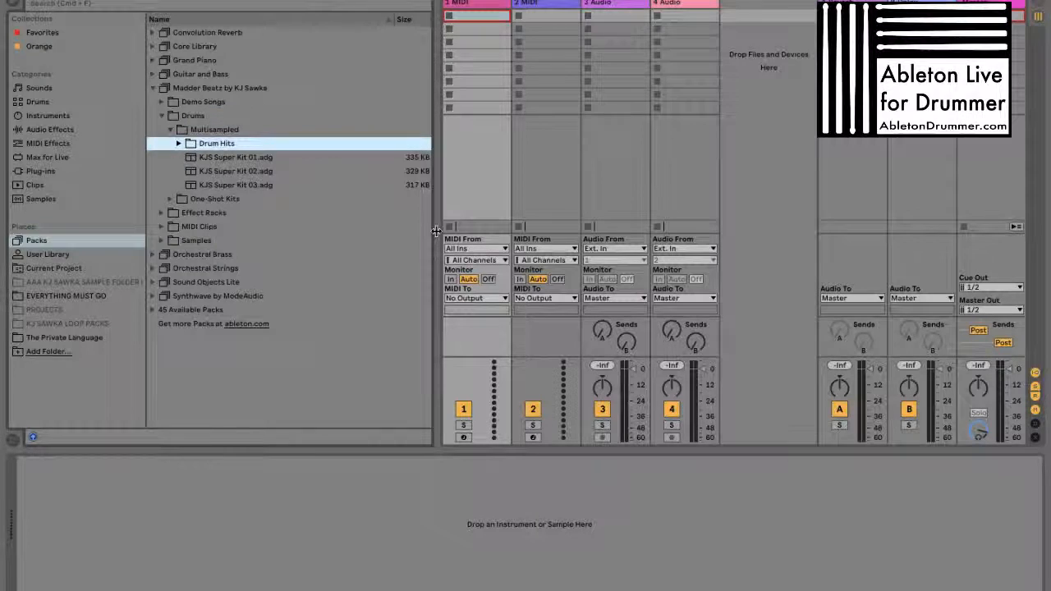
pyautogui.press('Right')
pyautogui.press('Down')
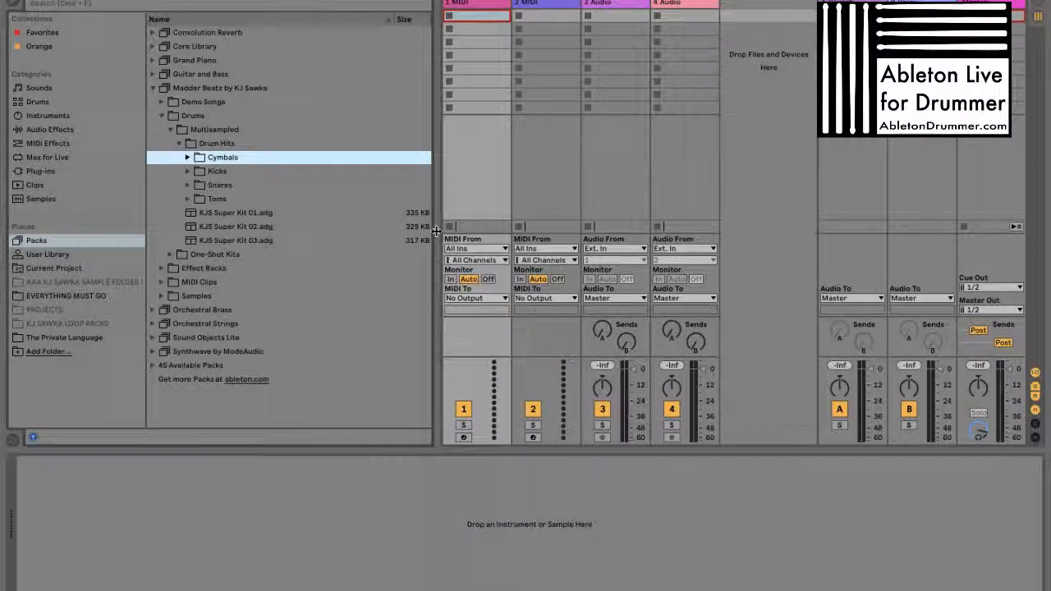
pyautogui.moveTo(436, 230); pyautogui.dragTo(441, 225)
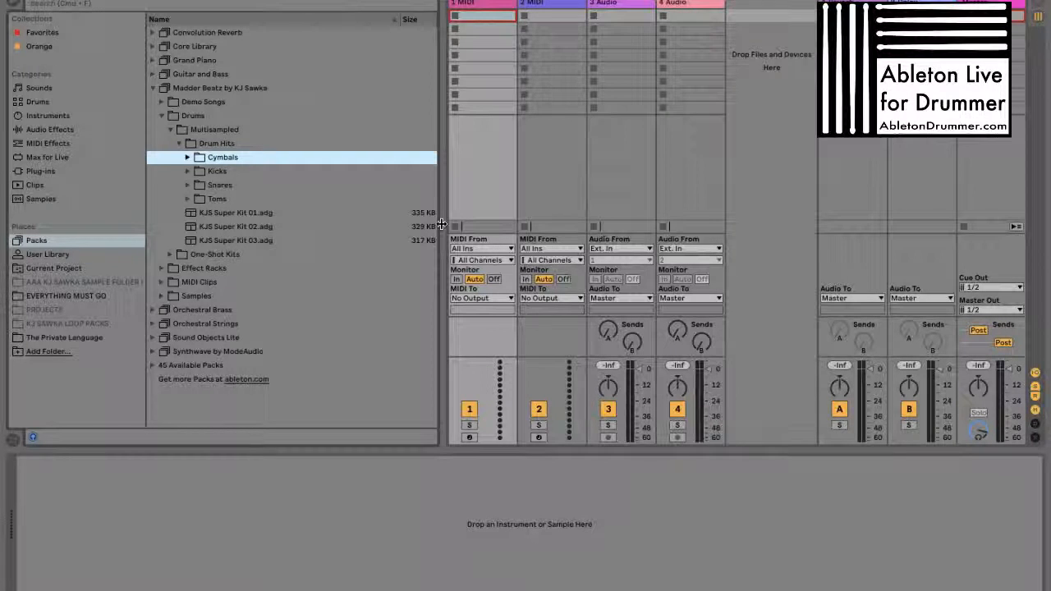
pyautogui.press('Right')
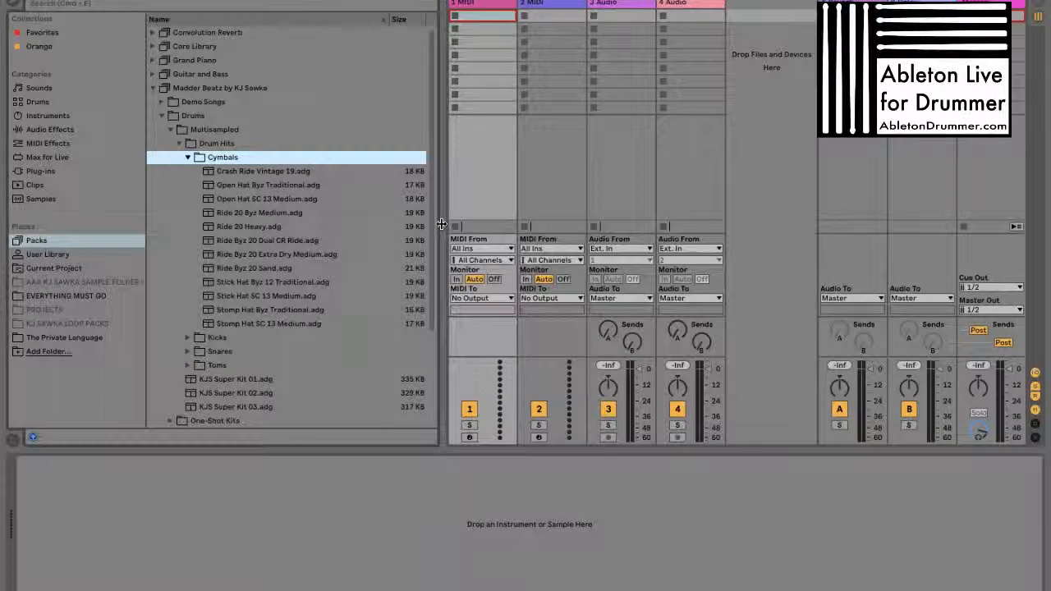
# Collapse the Cymbals and Multisampled folders and select the One-Shot Kits folder
pyautogui.press('Left')
pyautogui.press('Up')
pyautogui.press('Up')
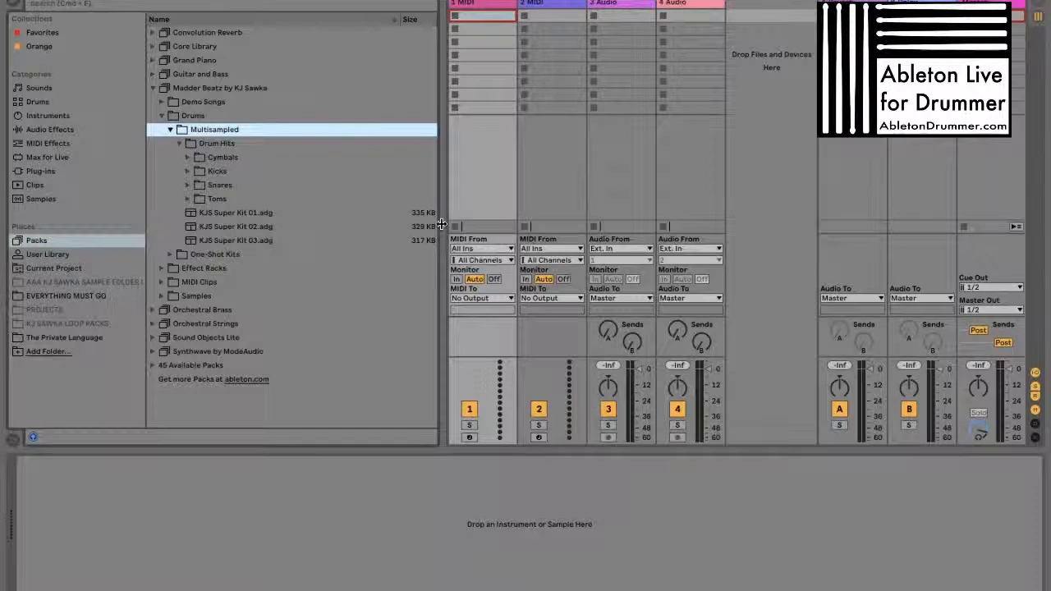
pyautogui.press('Up')
pyautogui.press('Left')
pyautogui.press('Right')
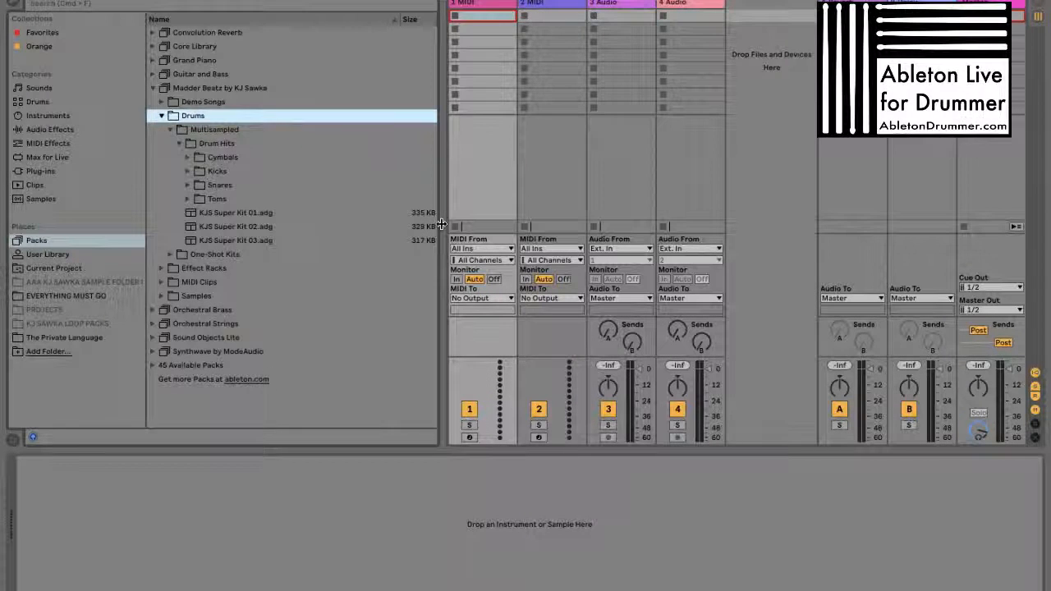
pyautogui.press('Down')
pyautogui.press('Left')
pyautogui.press('Down')
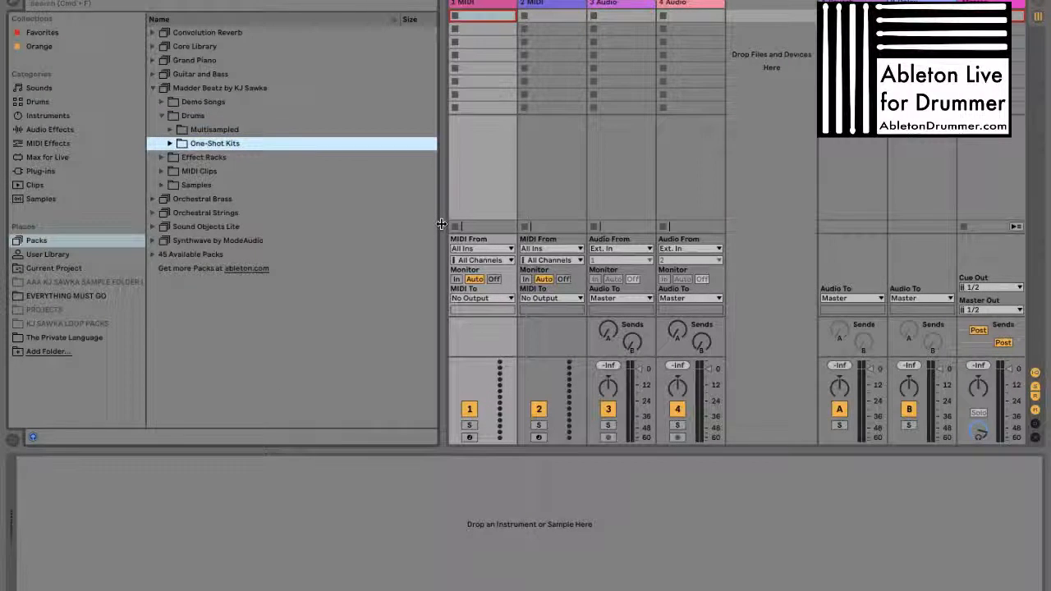
# Load Crash Ride Vintage 19.adg from the Multisampled Drum Hits' Cymbals folder onto the first MIDI track
pyautogui.press('Up')
pyautogui.press('Right')
pyautogui.press('Down')
pyautogui.press('Left')
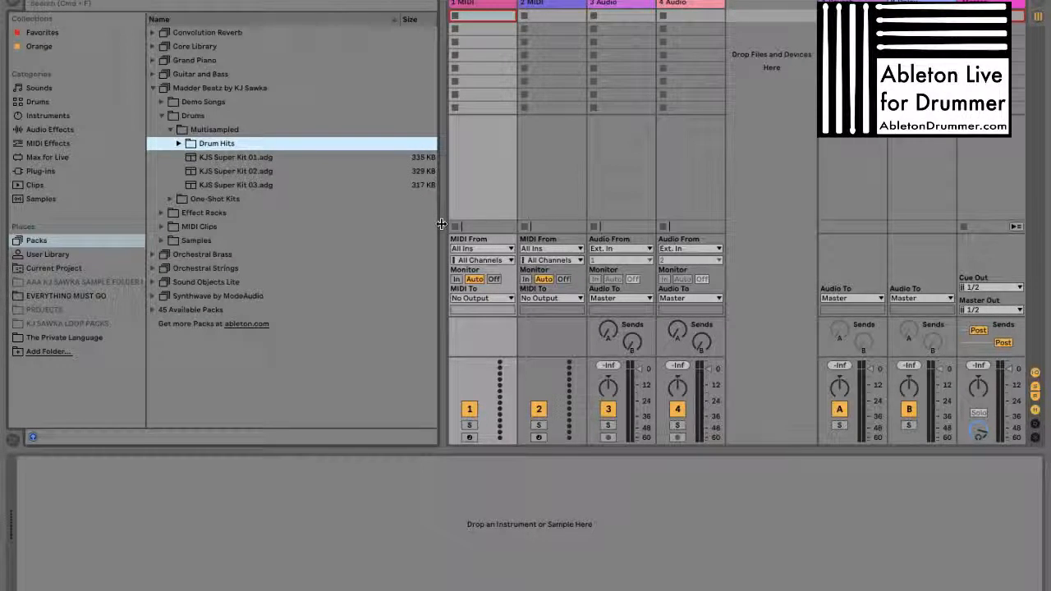
pyautogui.press('Right')
pyautogui.press('Down')
pyautogui.press('Right')
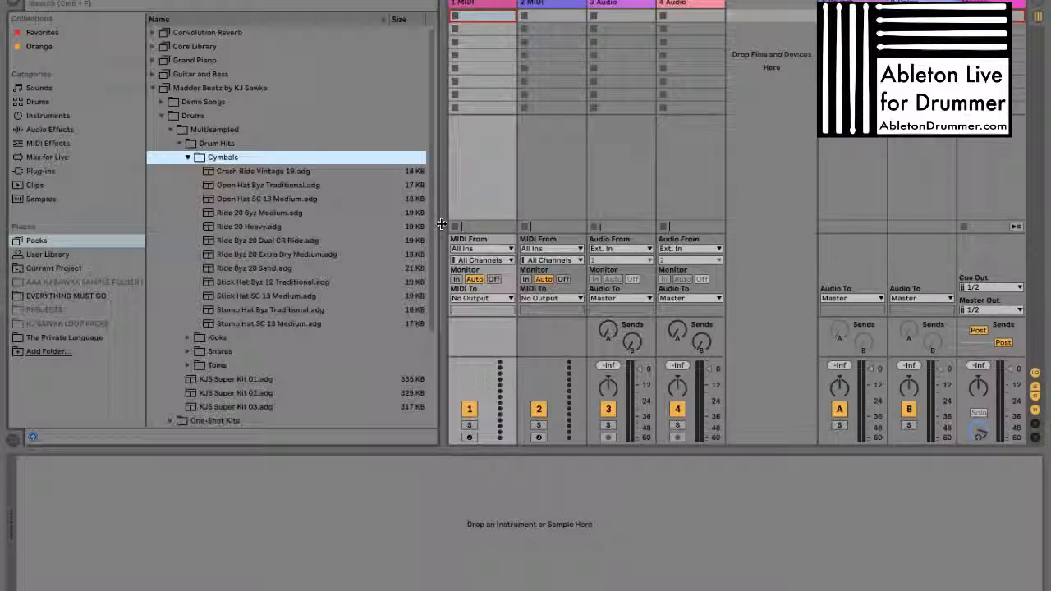
pyautogui.press('Down')
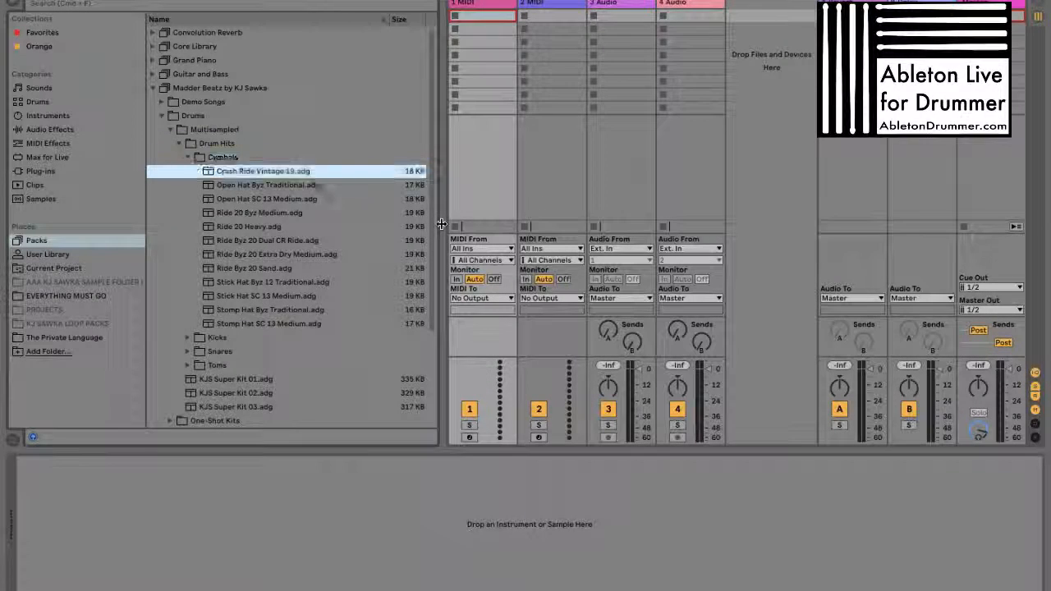
pyautogui.doubleClick(274, 171)
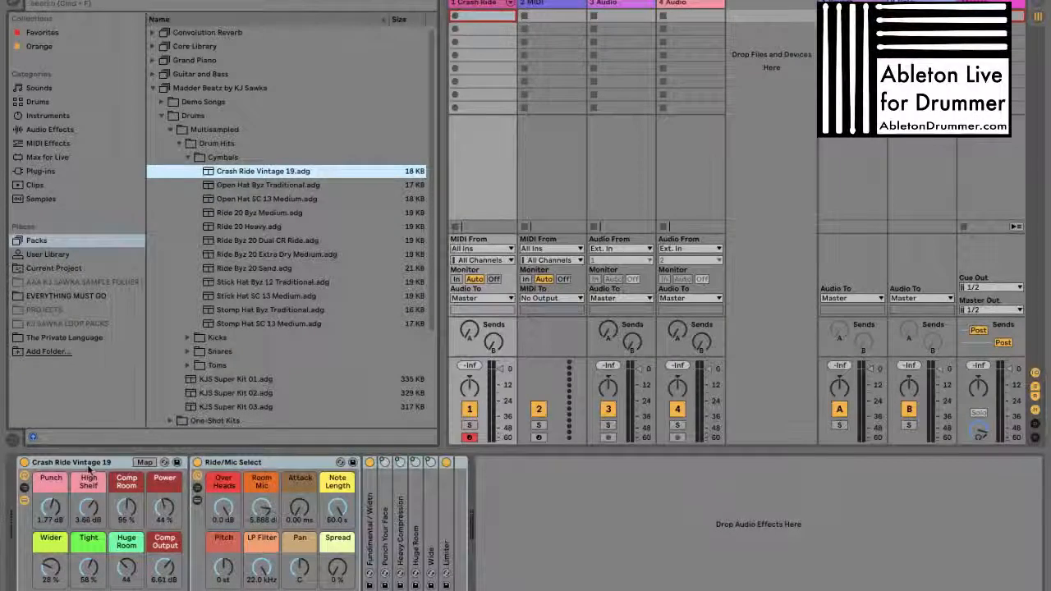
# Show the Ride/Mic Select rack's chain list and select the overhead chain to reveal its device
pyautogui.click(198, 499)
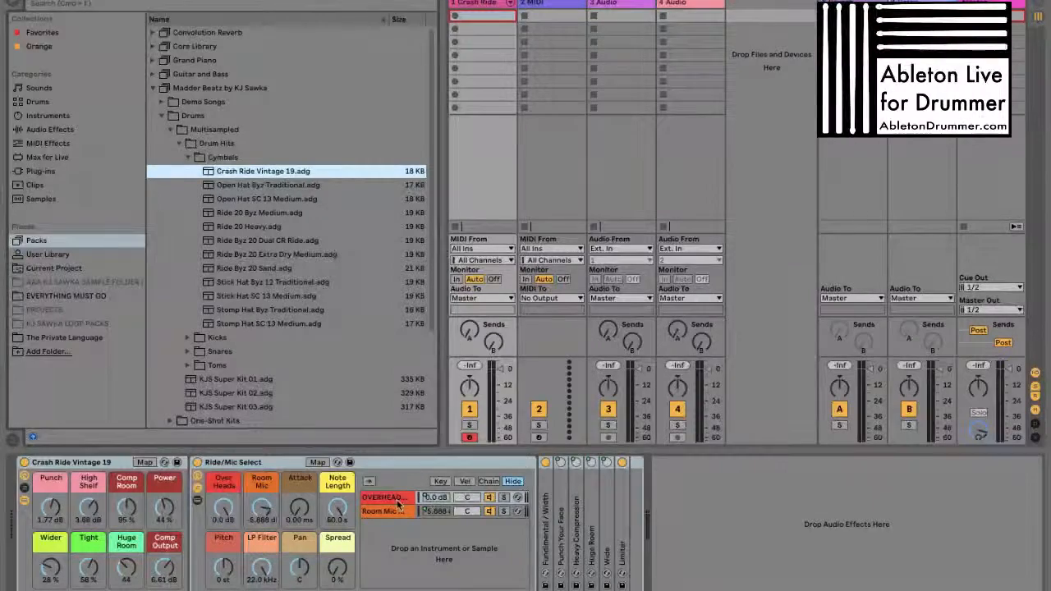
pyautogui.click(382, 497)
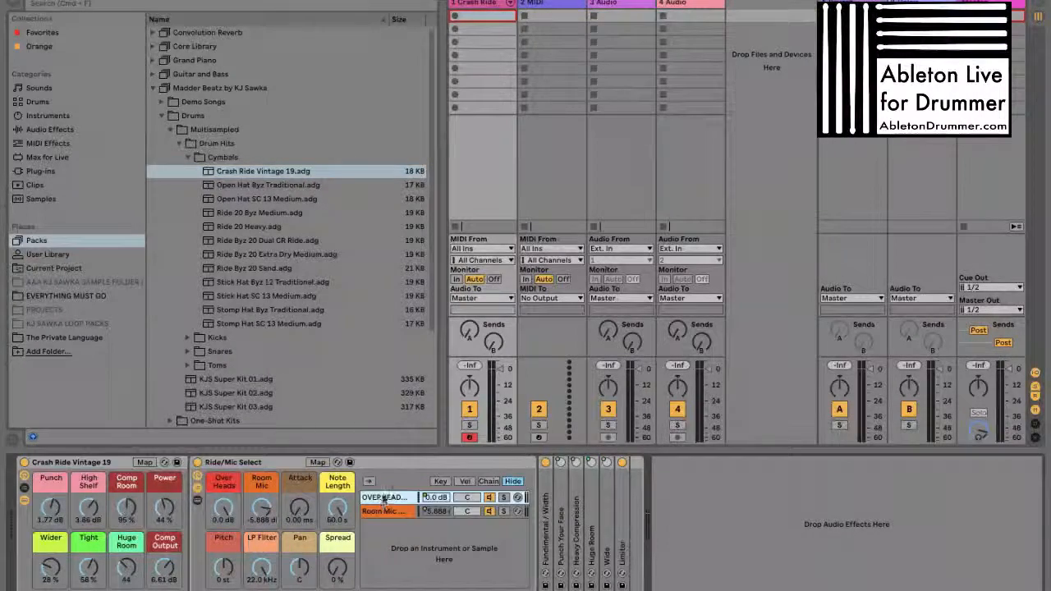
pyautogui.click(387, 499)
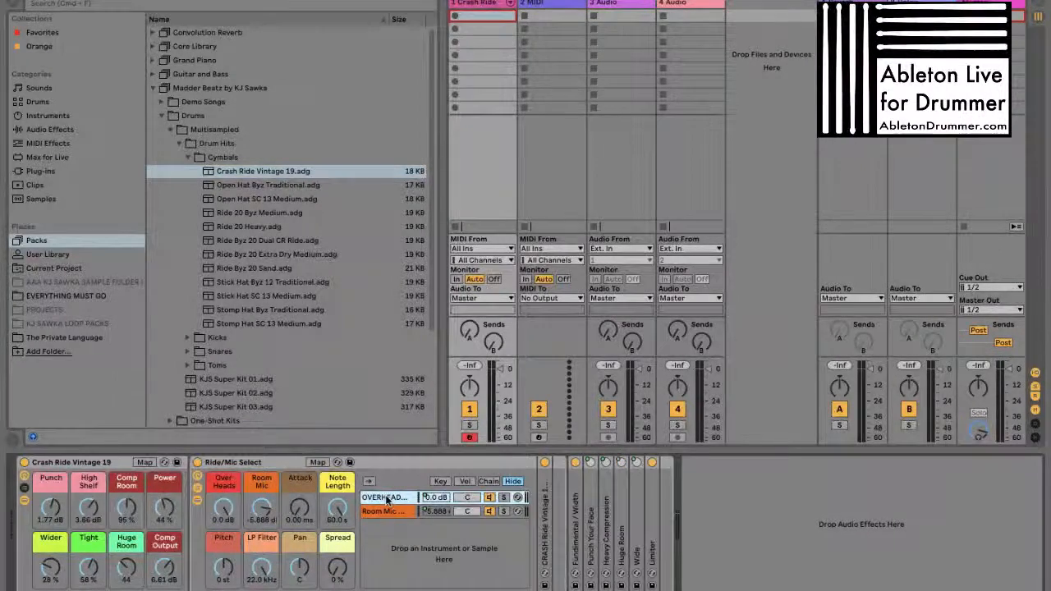
# Unfold the overhead mics device, convert it from Simpler to Sampler, and show its sample waveform
pyautogui.doubleClick(543, 512)
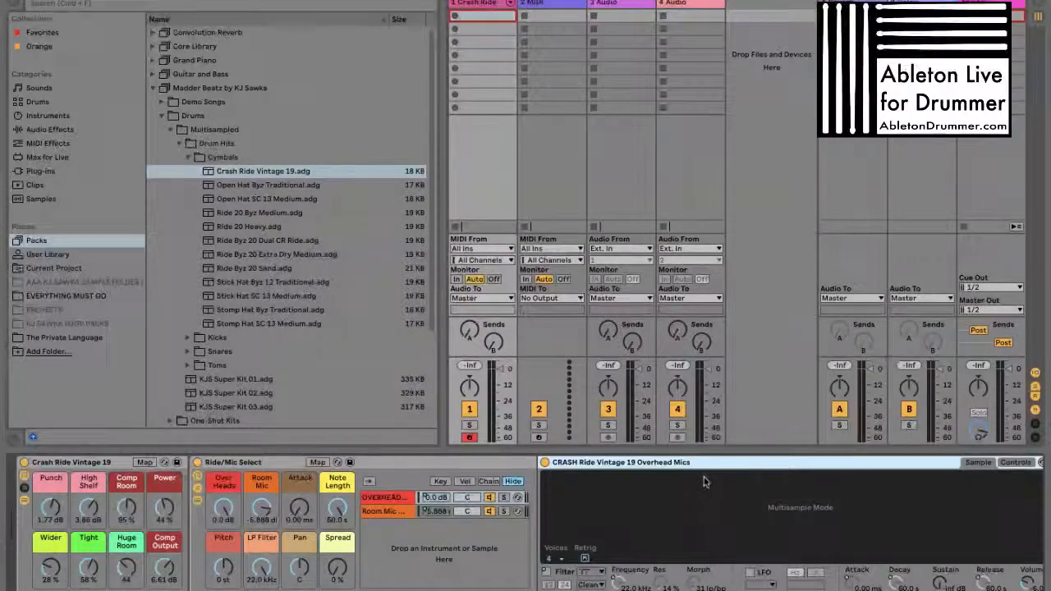
pyautogui.hscroll(3, 688, 466)
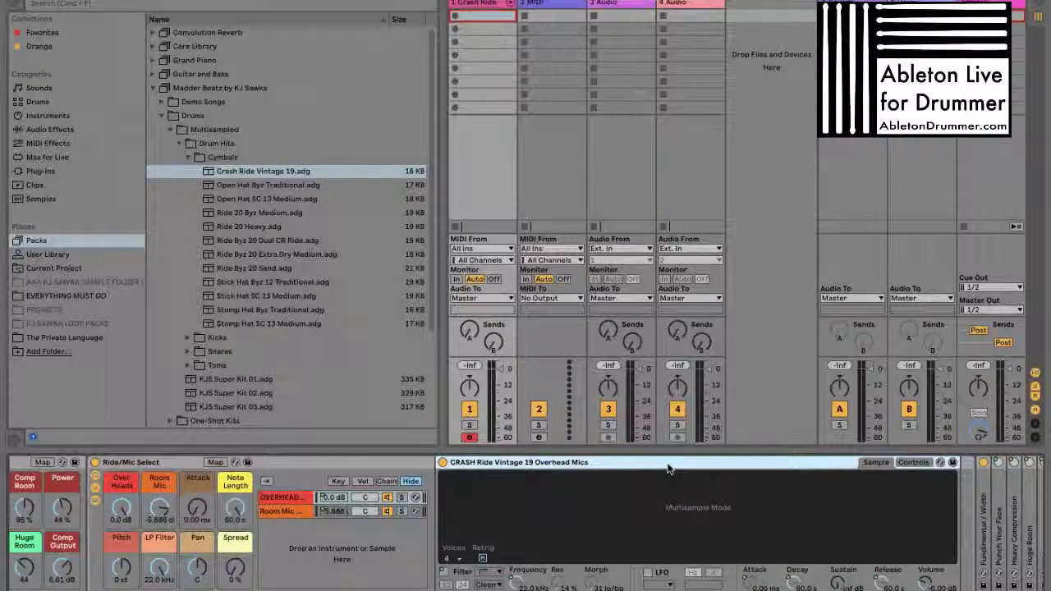
pyautogui.rightClick(670, 464)
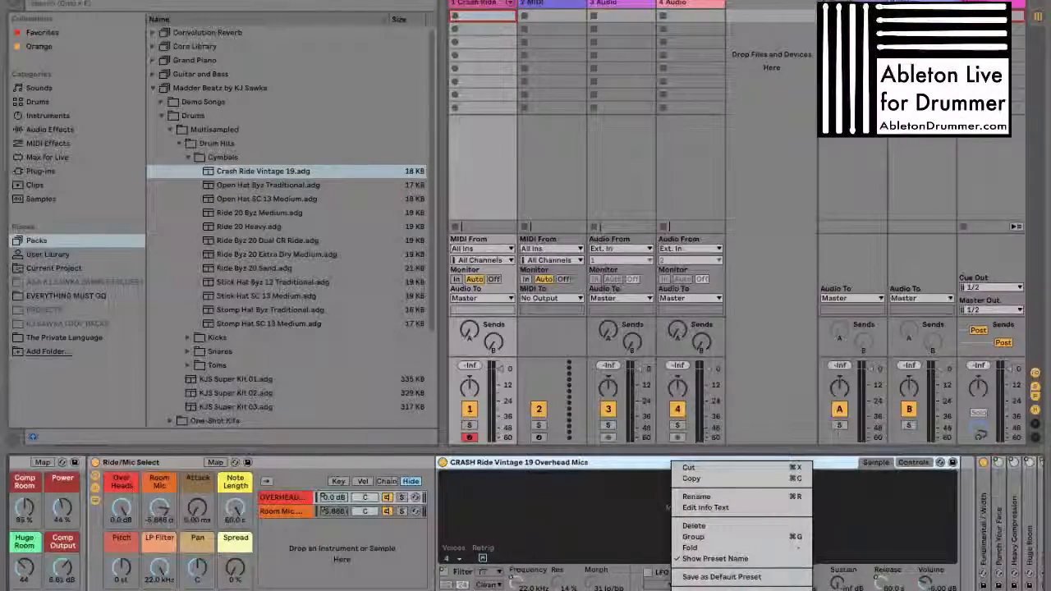
pyautogui.click(709, 589)
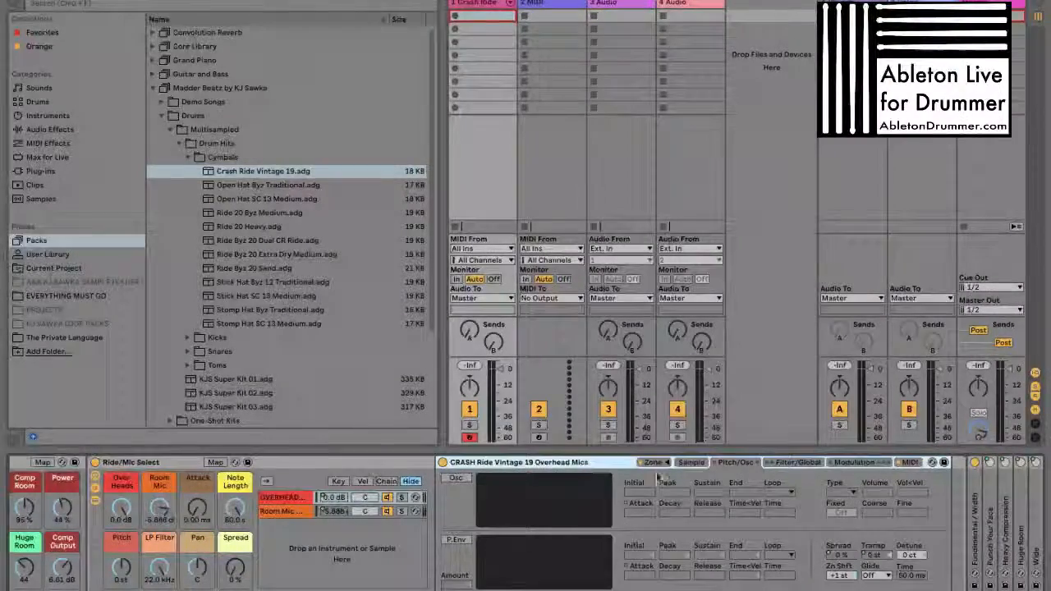
pyautogui.click(691, 463)
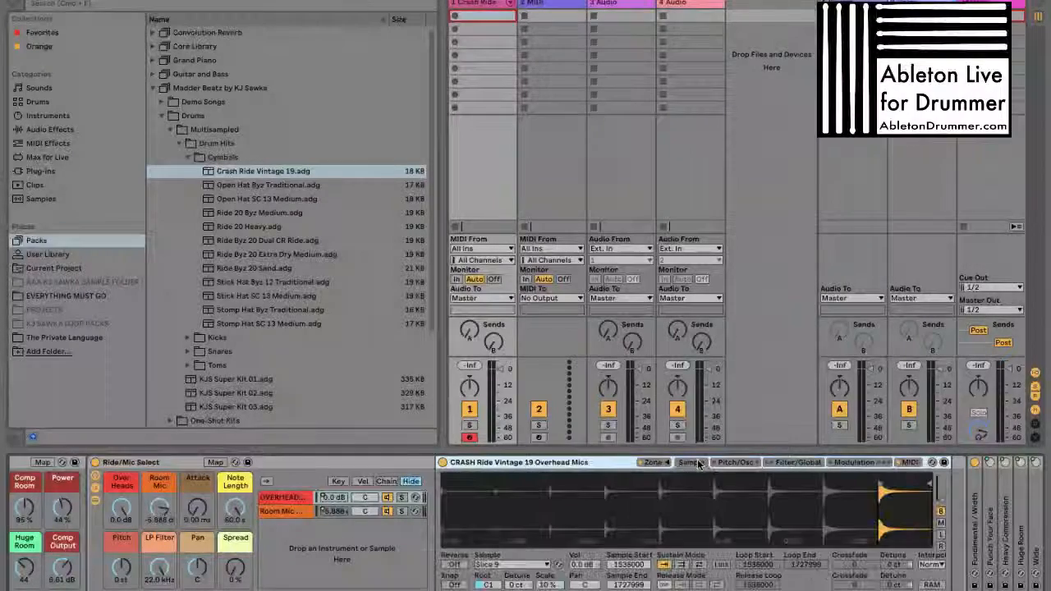
# Select the Room Mic chain in the Ride/Mic Select rack and unfold its Simpler
pyautogui.hscroll(-3, 678, 504)
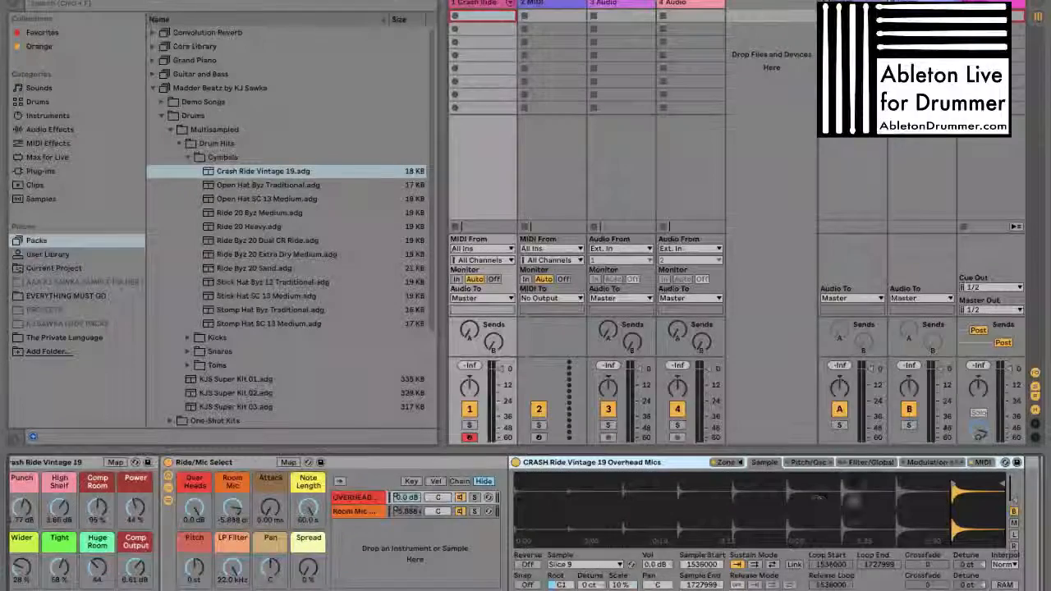
pyautogui.hscroll(-1, 711, 490)
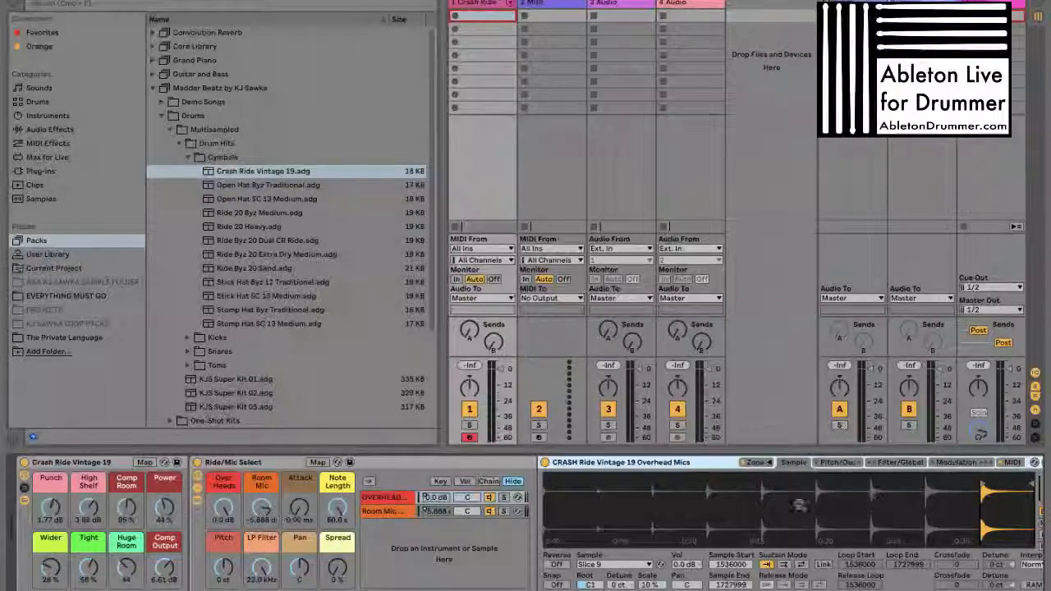
pyautogui.hscroll(7, 821, 497)
pyautogui.hscroll(-7, 798, 504)
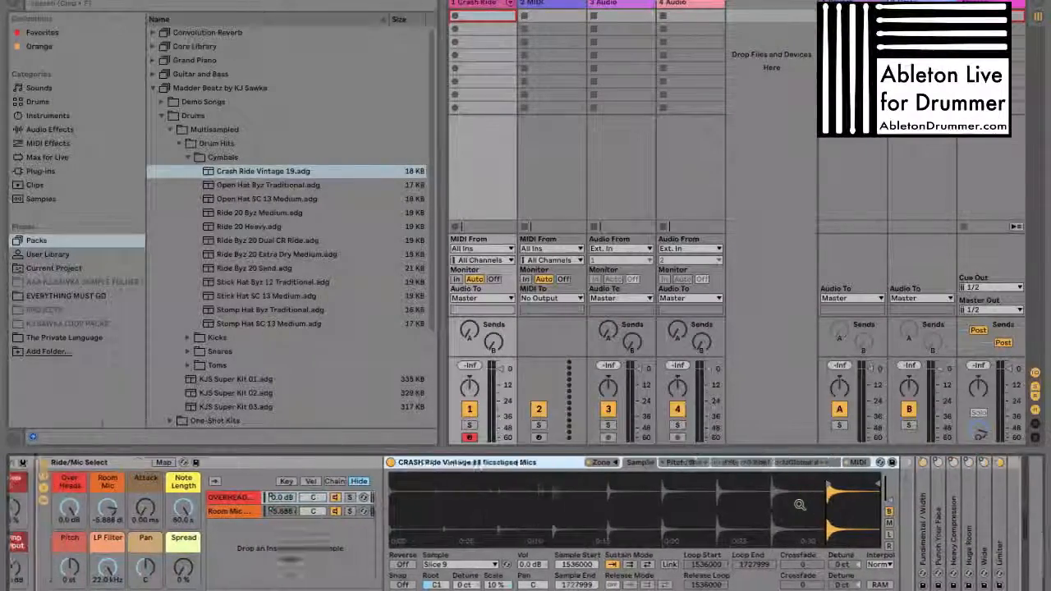
pyautogui.click(384, 510)
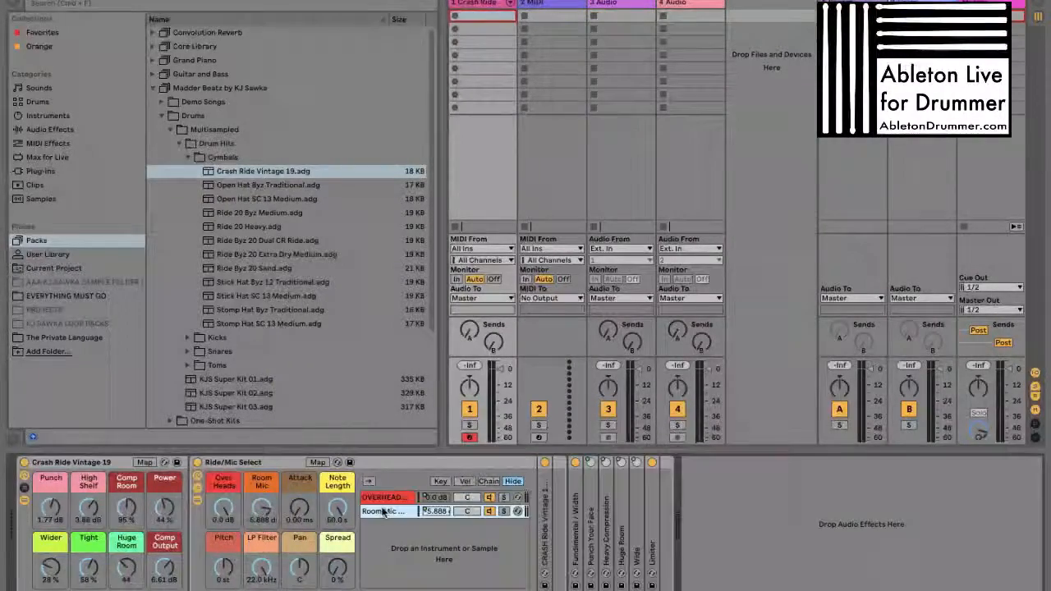
pyautogui.doubleClick(548, 501)
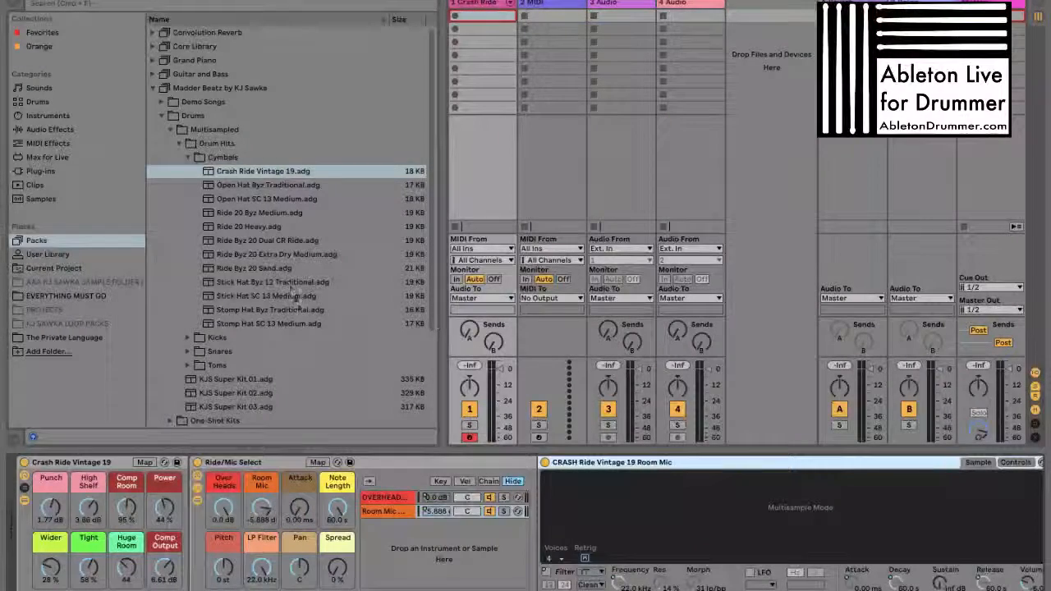
# Load Snare 10x5 Metal TO.adg from the Multisampled Drum Hits' Snares folder onto the second MIDI track
pyautogui.click(538, 4)
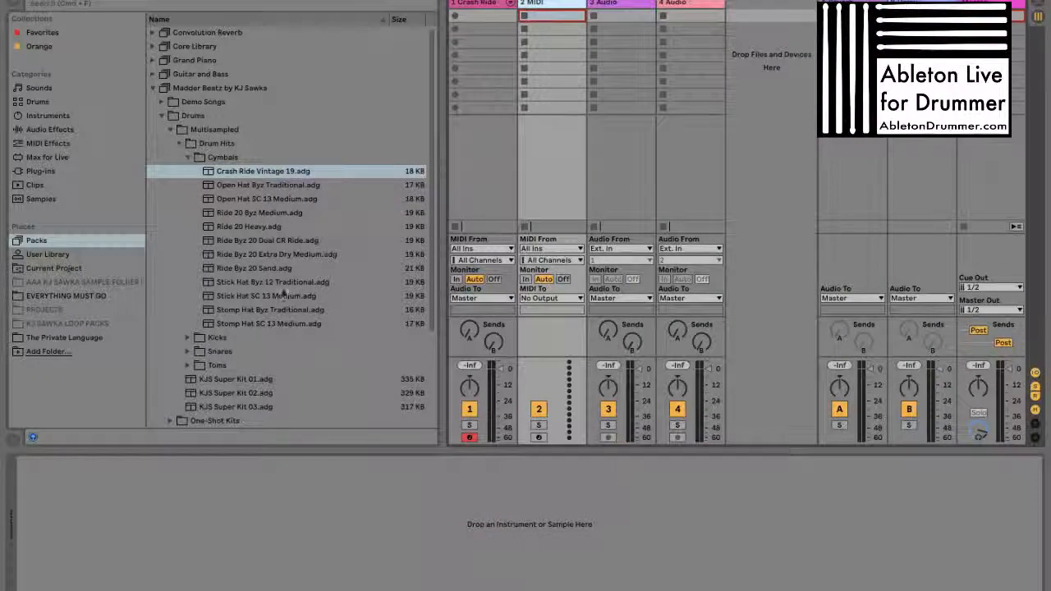
pyautogui.click(189, 158)
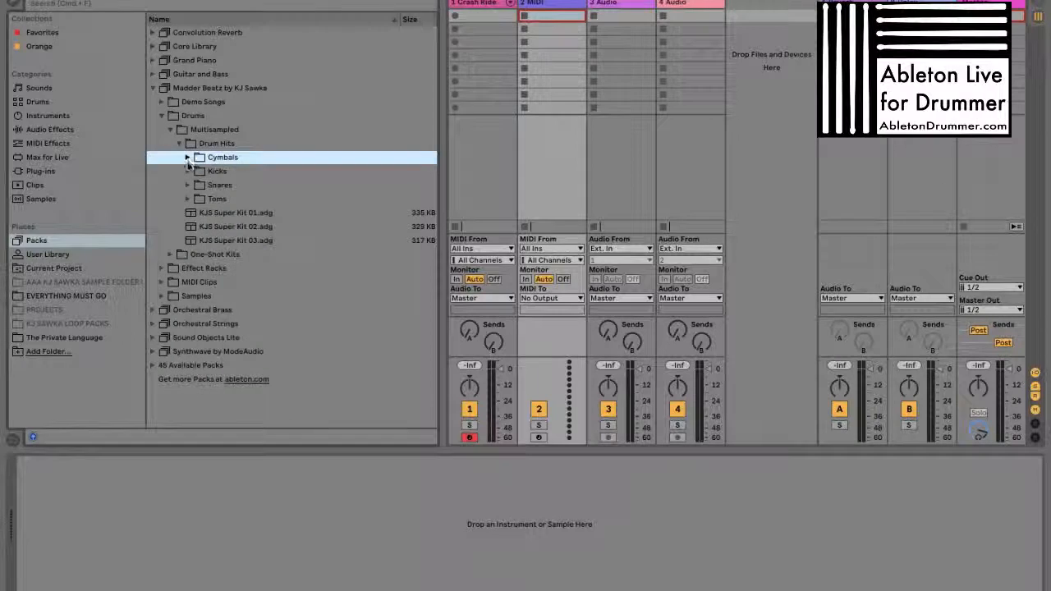
pyautogui.click(188, 185)
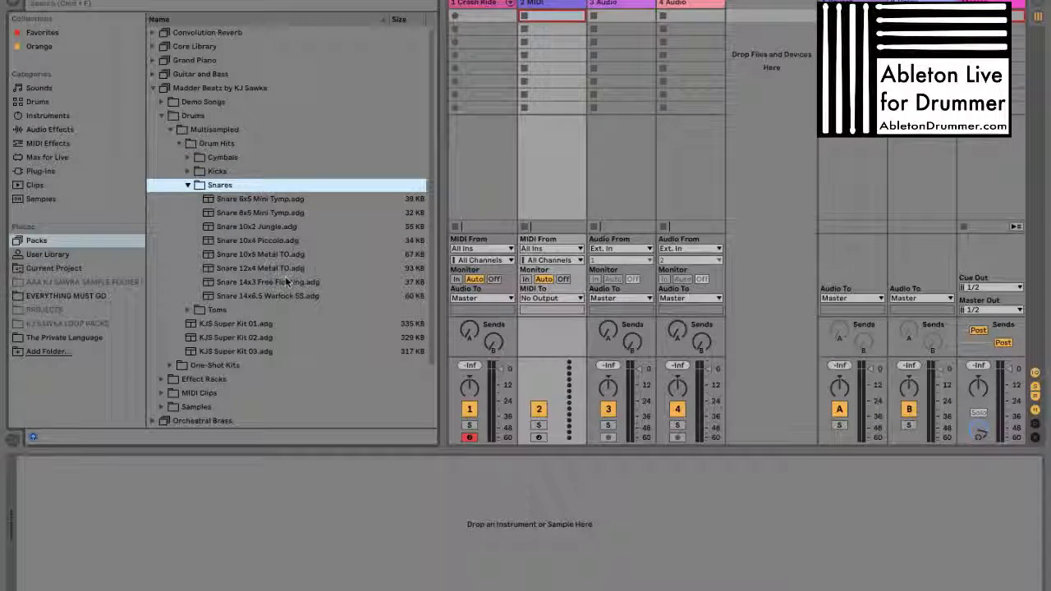
pyautogui.click(278, 254)
pyautogui.doubleClick(277, 254)
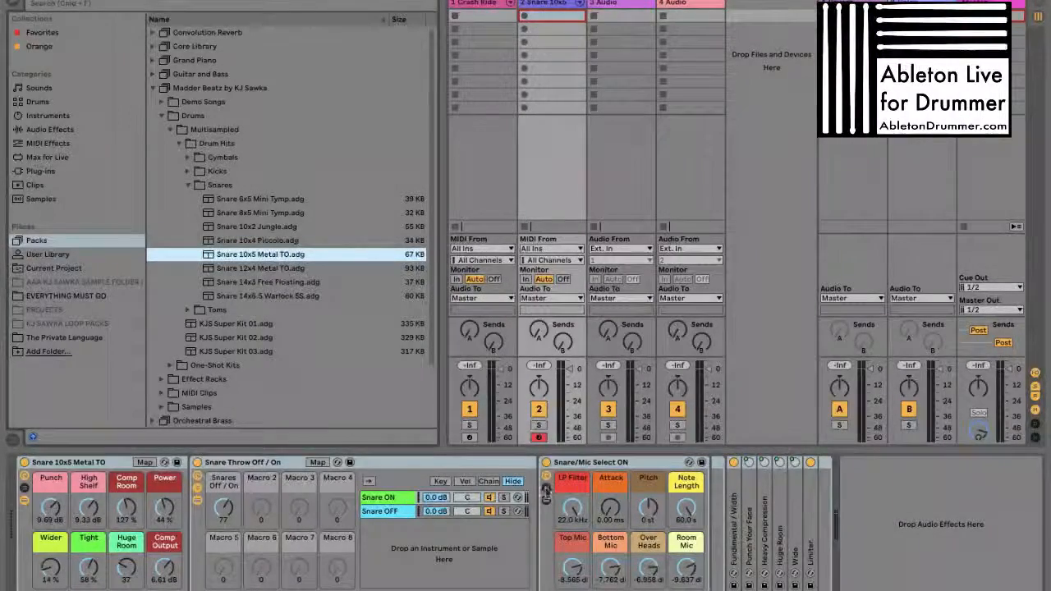
# Show the Snare/Mic Select ON rack's chain list and select the Top Mics chain to reveal its device
pyautogui.click(546, 488)
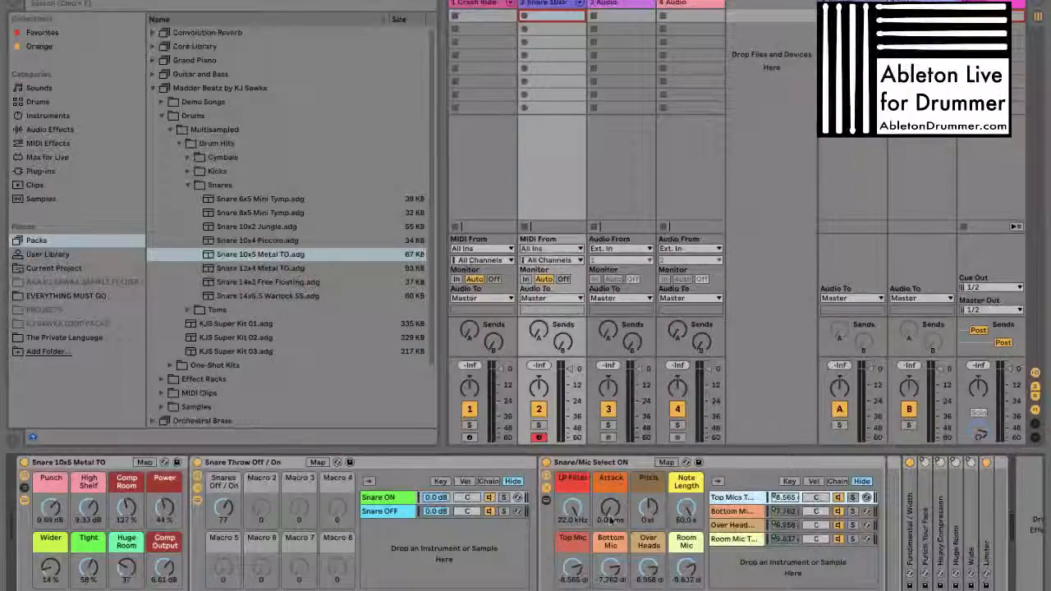
pyautogui.hscroll(2, 614, 521)
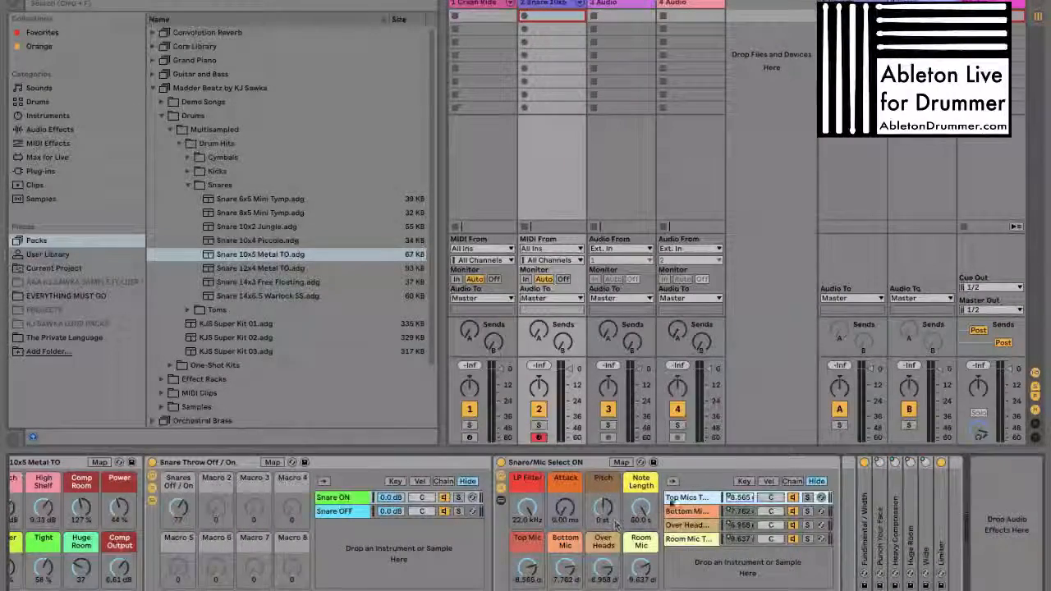
pyautogui.click(696, 497)
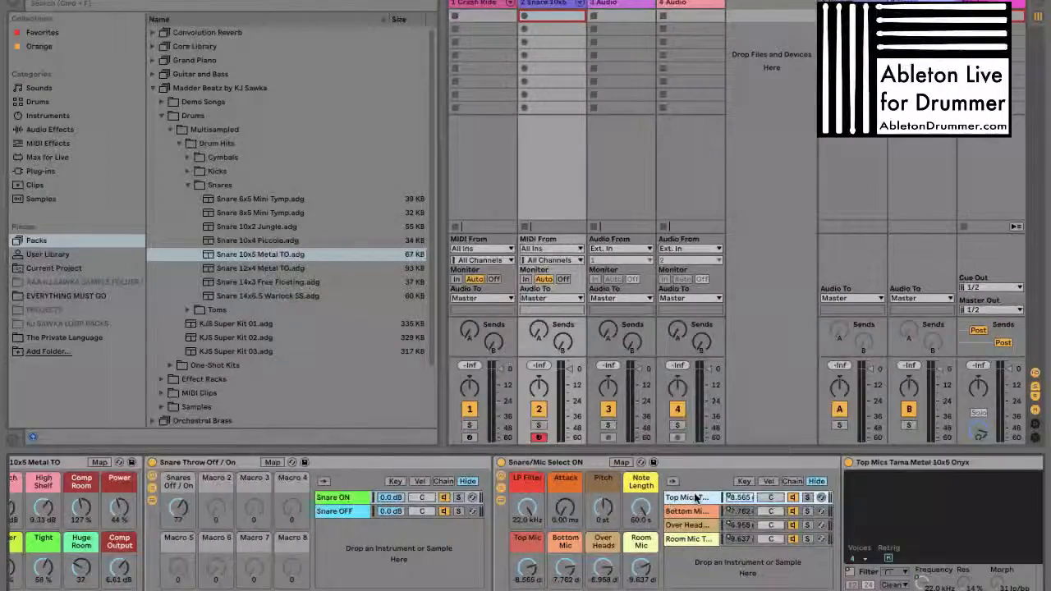
# Convert the Top Mics Simpler to Sampler and enlarge its zone editor to show more slices
pyautogui.rightClick(898, 473)
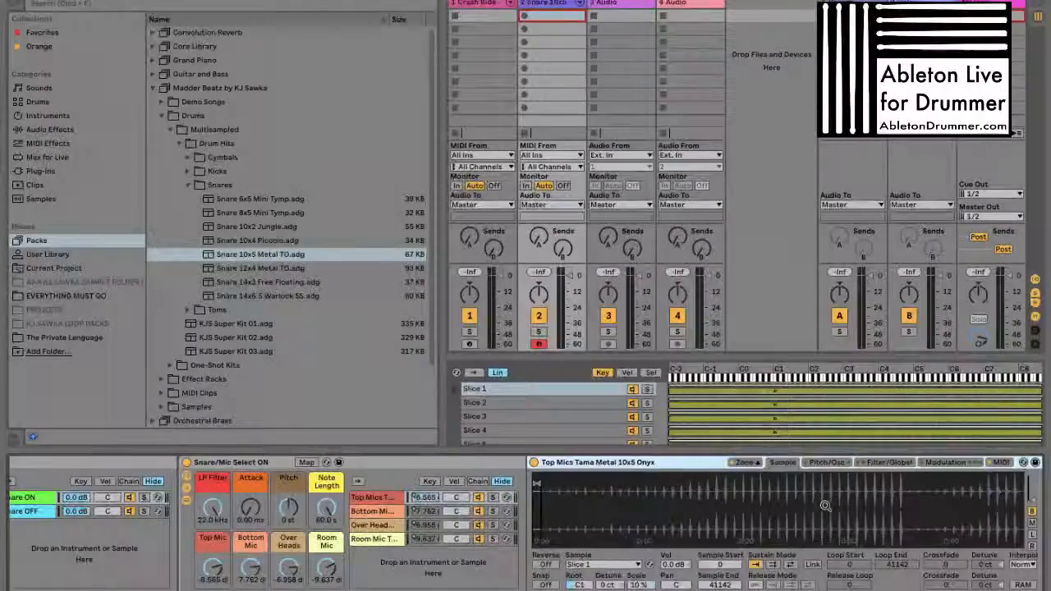
pyautogui.moveTo(743, 358); pyautogui.dragTo(746, 220)
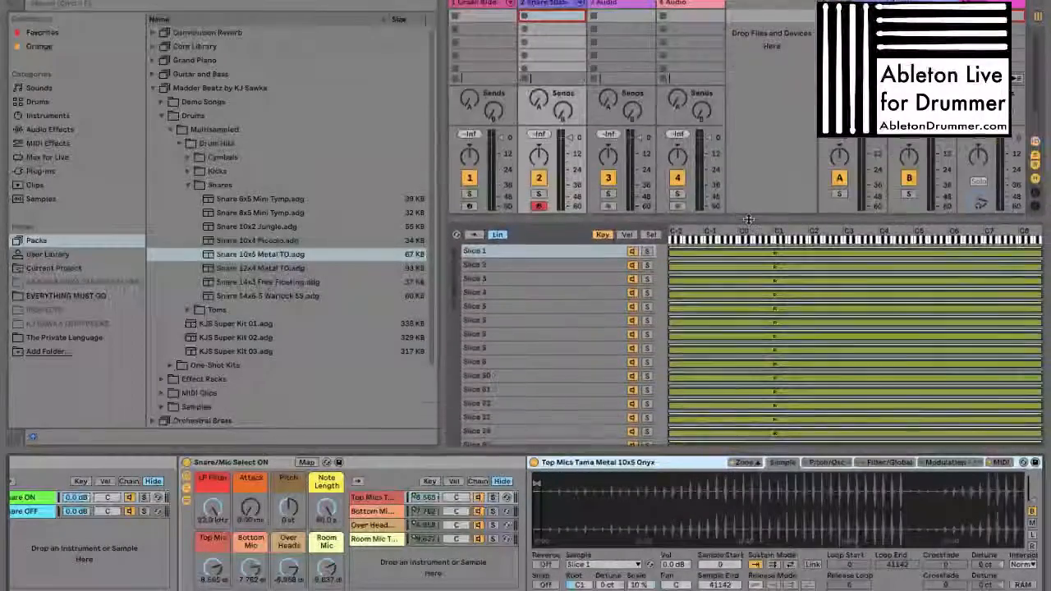
pyautogui.scroll(-10, 546, 301)
pyautogui.scroll(10, 546, 301)
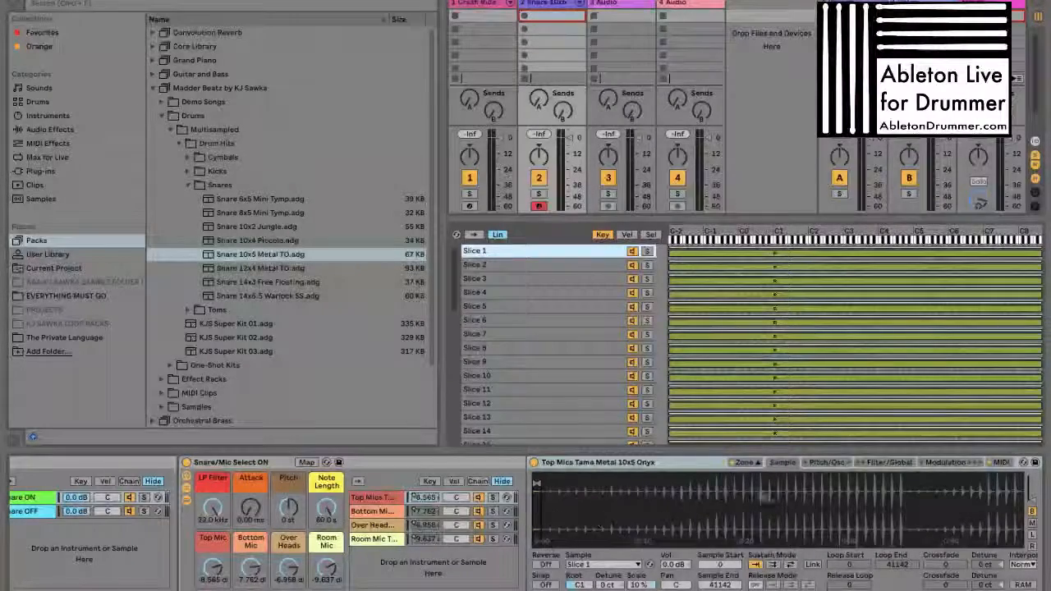
# Step through the Top Mics zones from Slice 7 to Slice 32 to examine their regions in the sample waveform
pyautogui.click(586, 335)
pyautogui.click(581, 375)
pyautogui.click(579, 387)
pyautogui.scroll(-2, 580, 382)
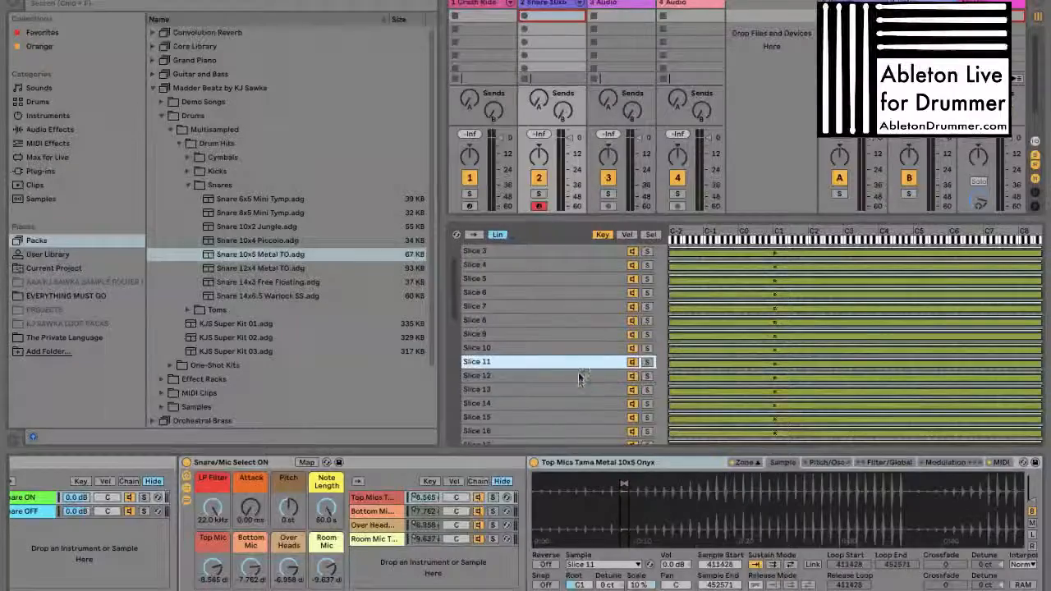
pyautogui.click(578, 376)
pyautogui.press('Down')
pyautogui.press('Down')
pyautogui.press('Down')
pyautogui.press('Down')
pyautogui.press('Down')
pyautogui.press('Down')
pyautogui.press('Down')
pyautogui.press('Down')
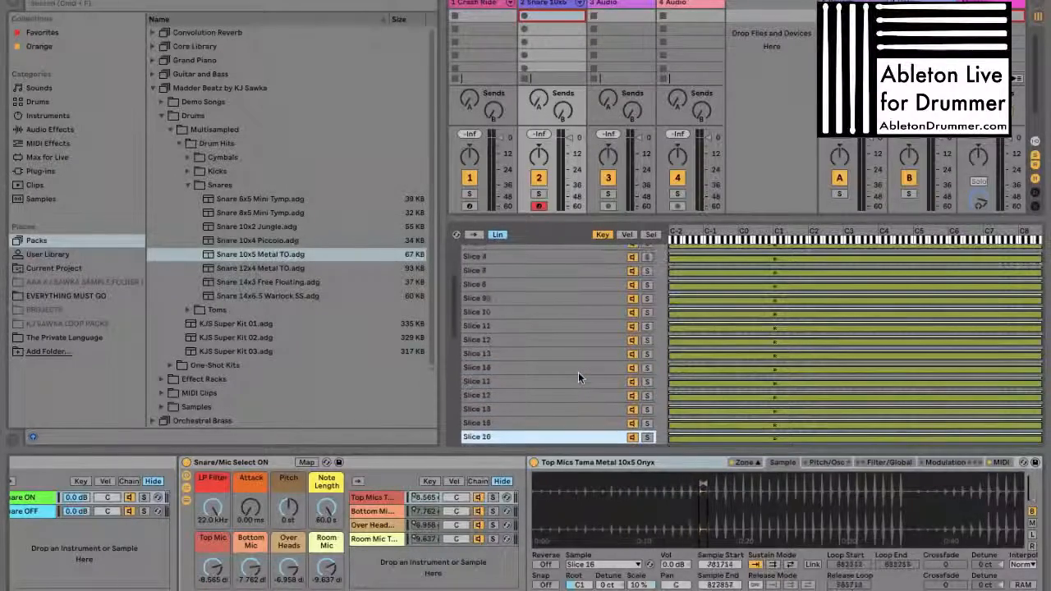
pyautogui.press('Down')
pyautogui.press('Down')
pyautogui.press('Down')
pyautogui.press('Down')
pyautogui.press('Down')
pyautogui.press('Down')
pyautogui.press('Down')
pyautogui.press('Down')
pyautogui.press('Down')
pyautogui.press('Down')
pyautogui.press('Down')
pyautogui.press('Down')
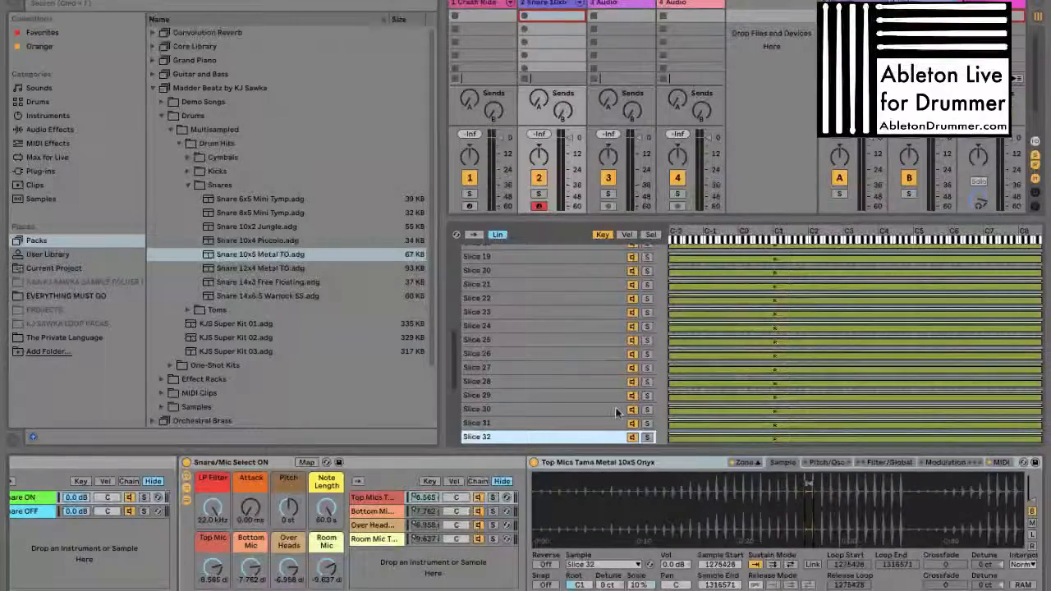
# Step back and forth through the zones around Slice 31 and continue down to Slice 37, comparing their sample regions
pyautogui.press('Up')
pyautogui.press('Up')
pyautogui.press('Up')
pyautogui.press('Up')
pyautogui.press('Up')
pyautogui.press('Up')
pyautogui.press('Down')
pyautogui.press('Down')
pyautogui.press('Down')
pyautogui.press('Down')
pyautogui.press('Down')
pyautogui.press('Down')
pyautogui.press('Up')
pyautogui.press('Up')
pyautogui.press('Up')
pyautogui.press('Up')
pyautogui.press('Up')
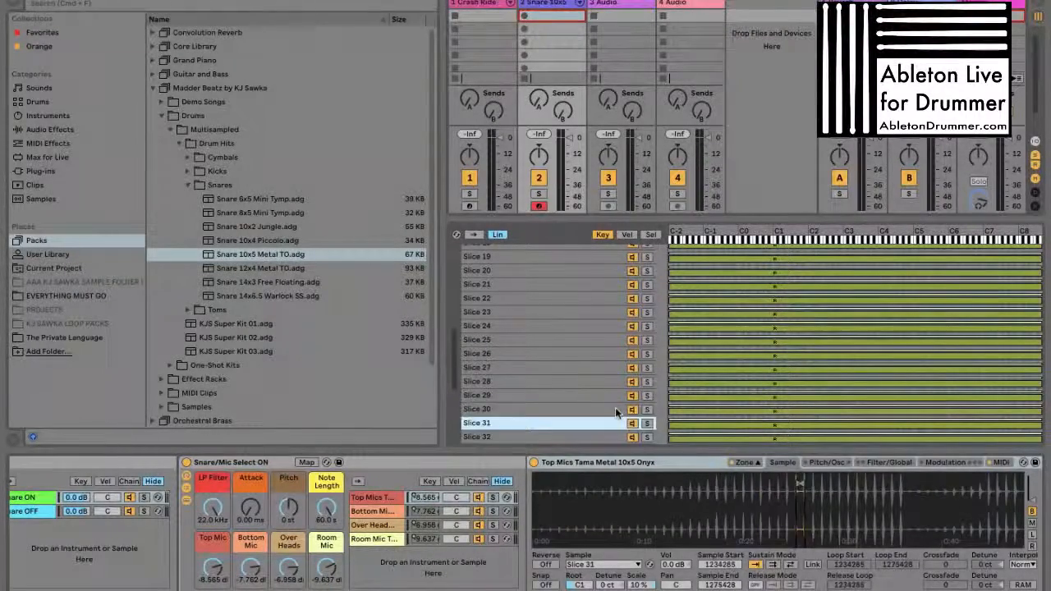
pyautogui.press('Down')
pyautogui.press('Down')
pyautogui.press('Down')
pyautogui.press('Down')
pyautogui.press('Down')
pyautogui.press('Down')
pyautogui.press('Down')
pyautogui.press('Down')
pyautogui.press('Down')
pyautogui.press('Down')
pyautogui.press('Down')
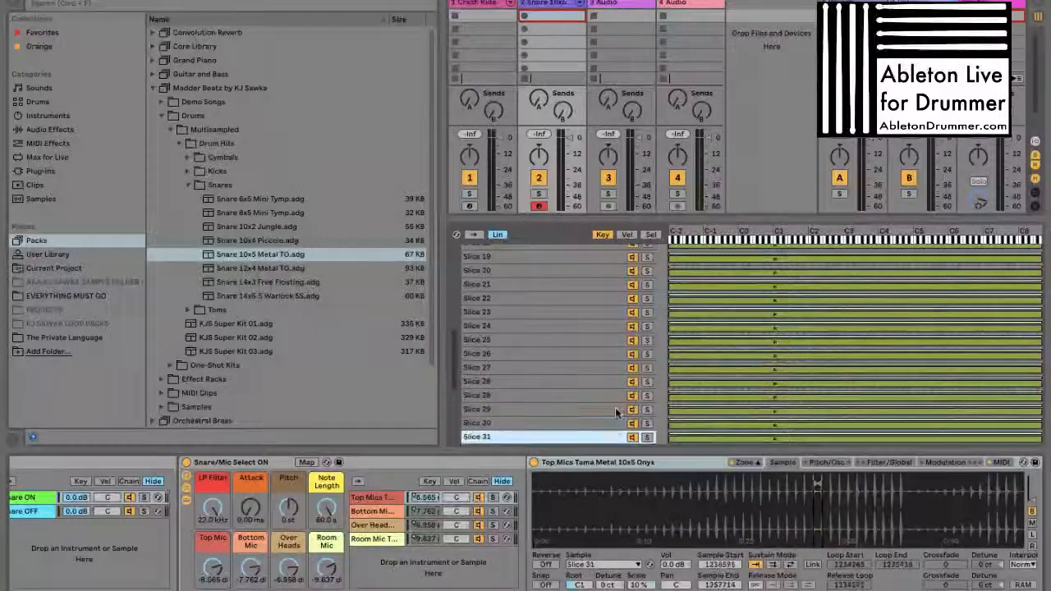
pyautogui.scroll(-4, 606, 402)
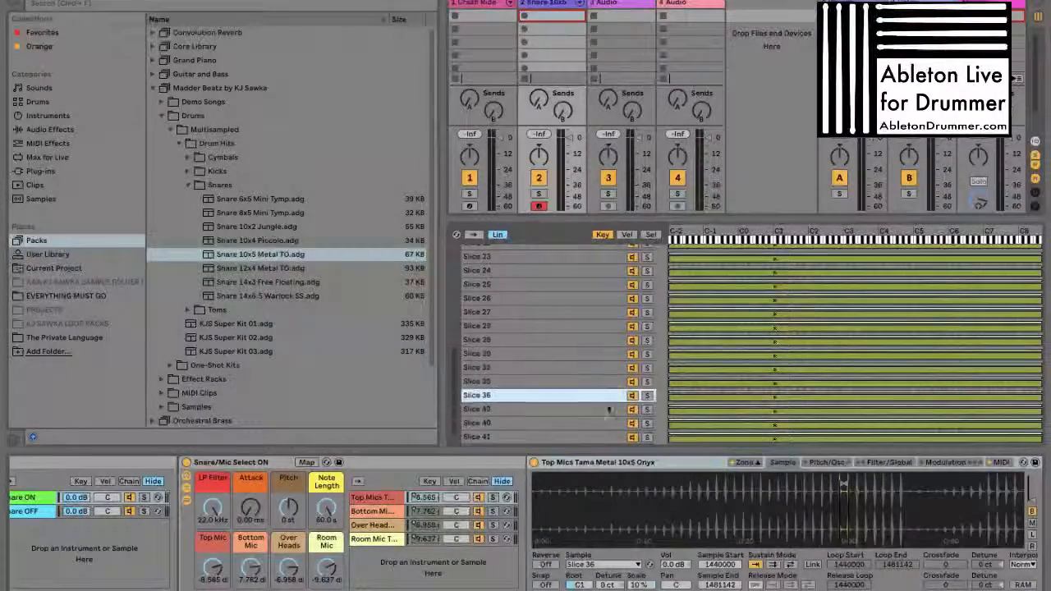
pyautogui.press('Down')
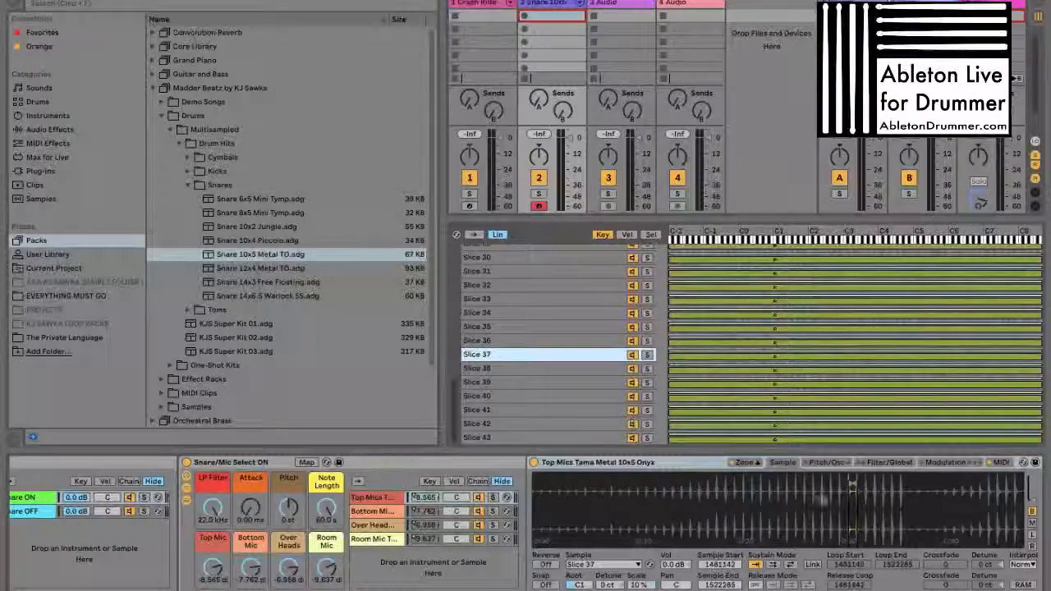
# Examine the Top Mics waveform while stepping from Slice 37 to Slice 43, ending with Slice 39 selected
pyautogui.moveTo(766, 492); pyautogui.dragTo(726, 509)
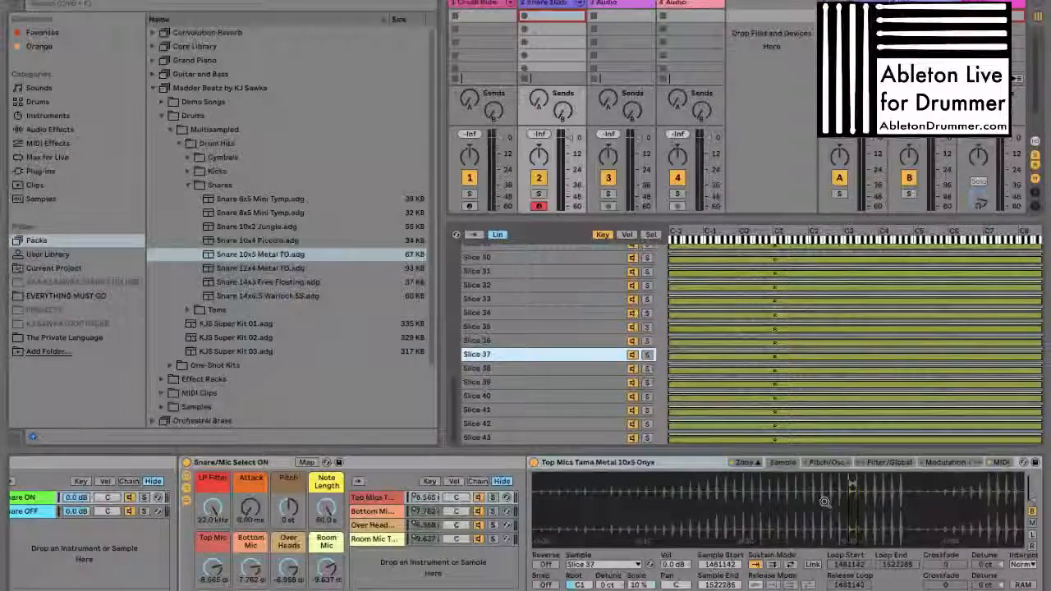
pyautogui.press('Down')
pyautogui.press('Down')
pyautogui.press('Down')
pyautogui.press('Down')
pyautogui.press('Down')
pyautogui.press('Down')
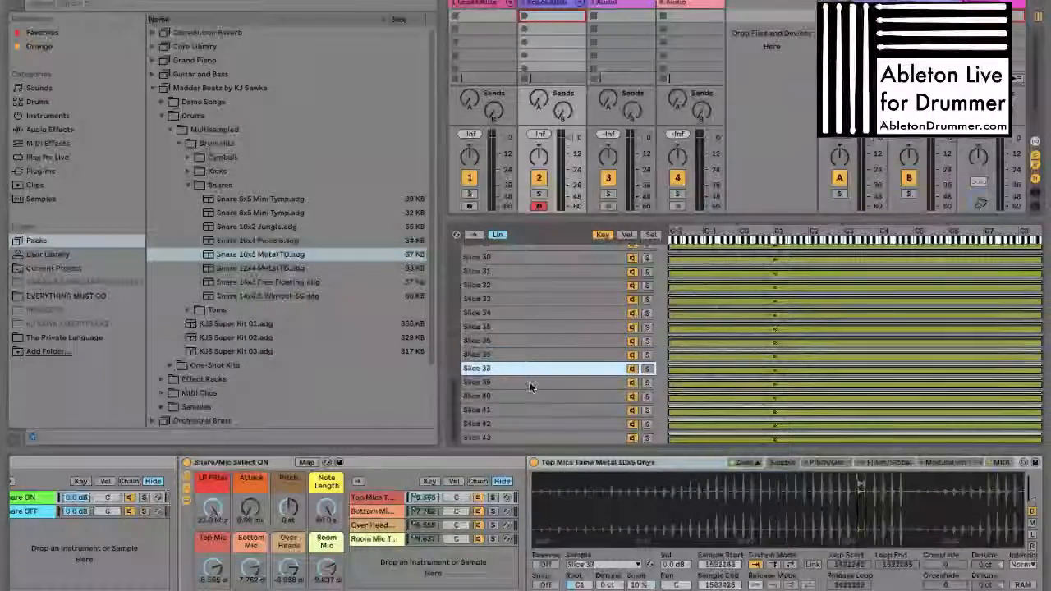
pyautogui.press('Up')
pyautogui.press('Down')
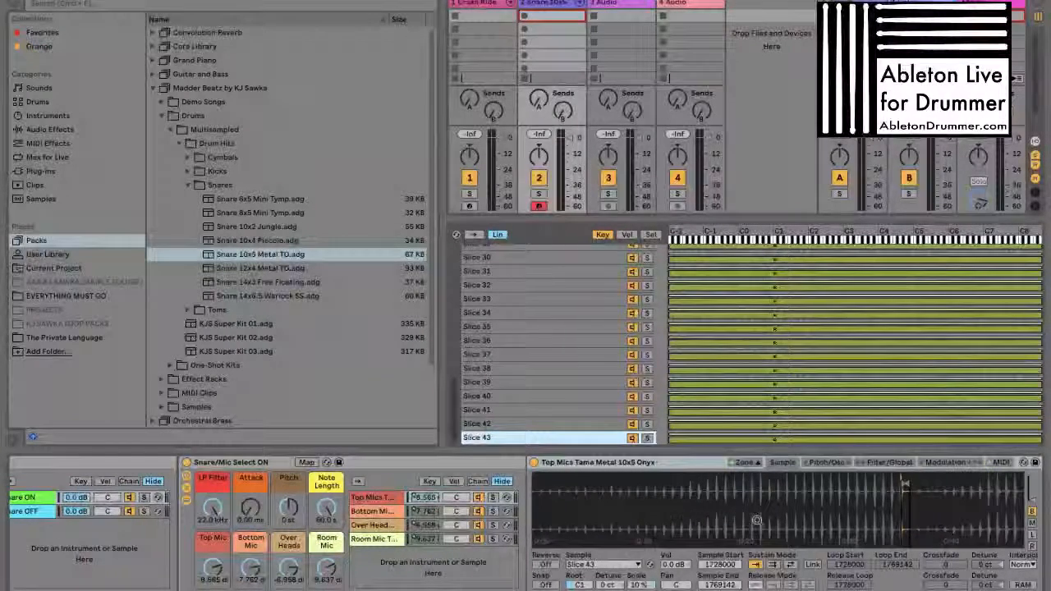
pyautogui.click(566, 384)
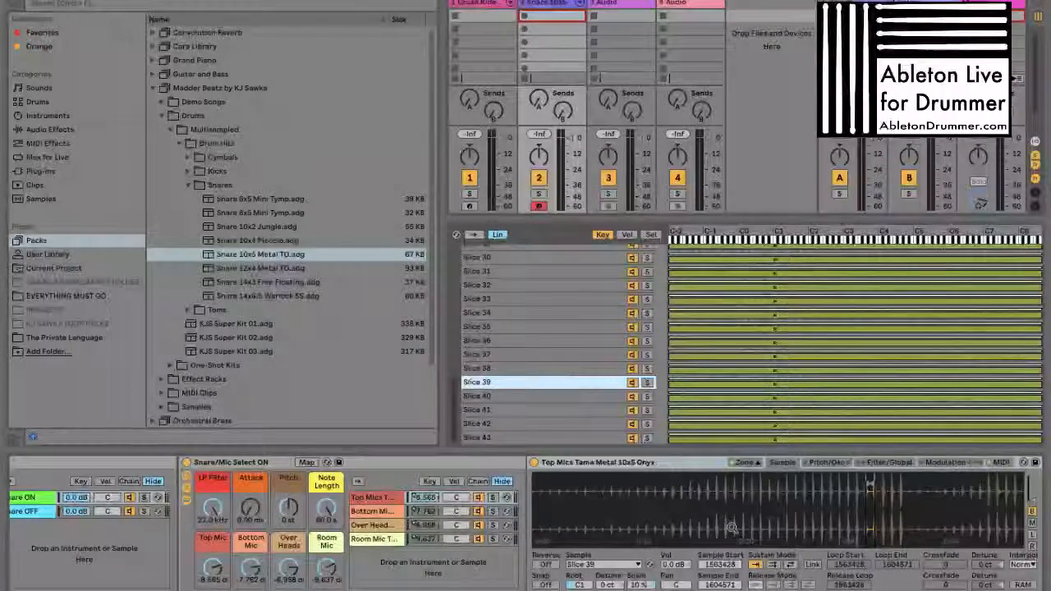
pyautogui.moveTo(716, 495); pyautogui.dragTo(711, 488)
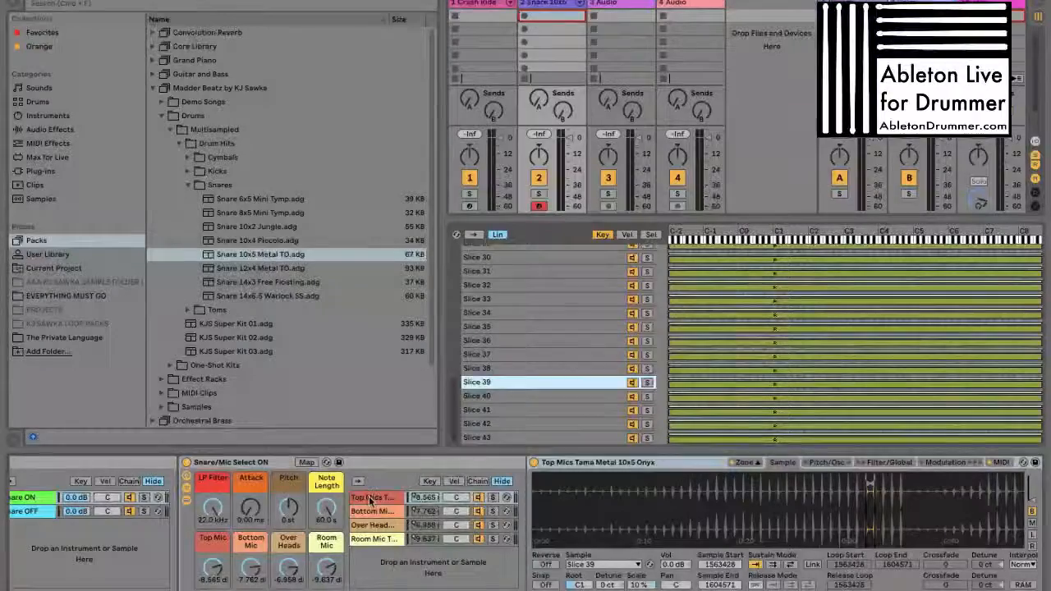
# View the Bottom Mics chain's device, return to the Top Mics chain, and switch to the Arrangement View
pyautogui.click(371, 499)
pyautogui.click(371, 512)
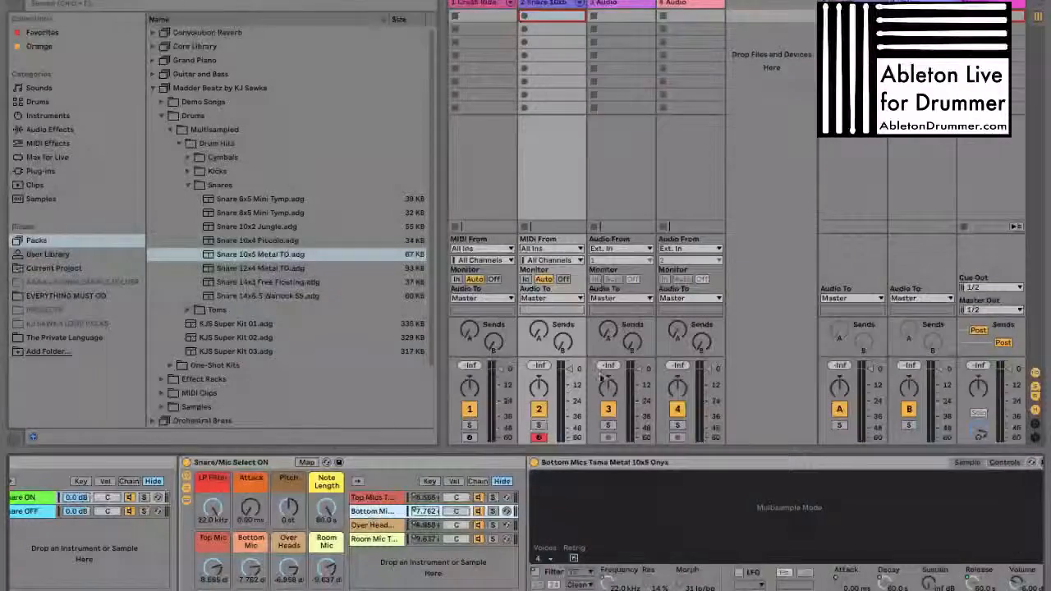
pyautogui.click(404, 497)
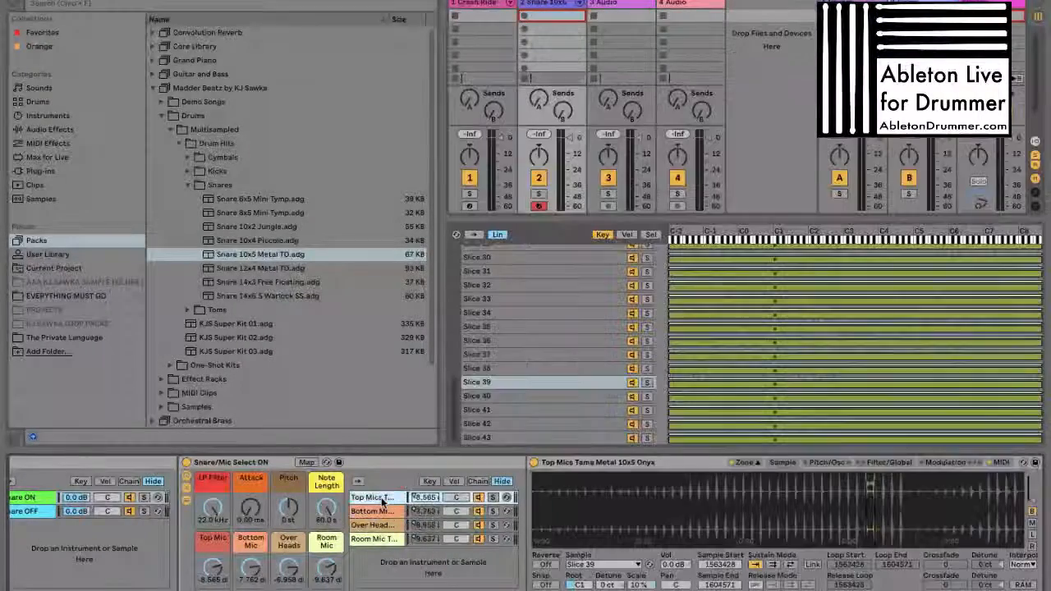
pyautogui.press('Tab')
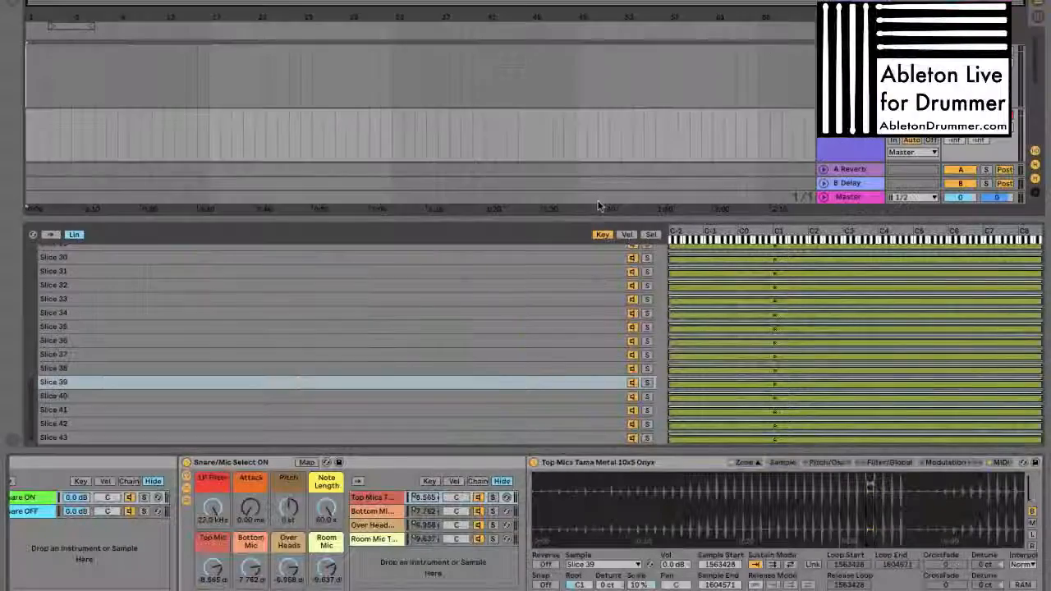
# Shrink the zone editor and mark time ranges across the empty arrangement tracks, finishing with the insertion point on 3 Audio
pyautogui.moveTo(610, 211); pyautogui.dragTo(621, 368)
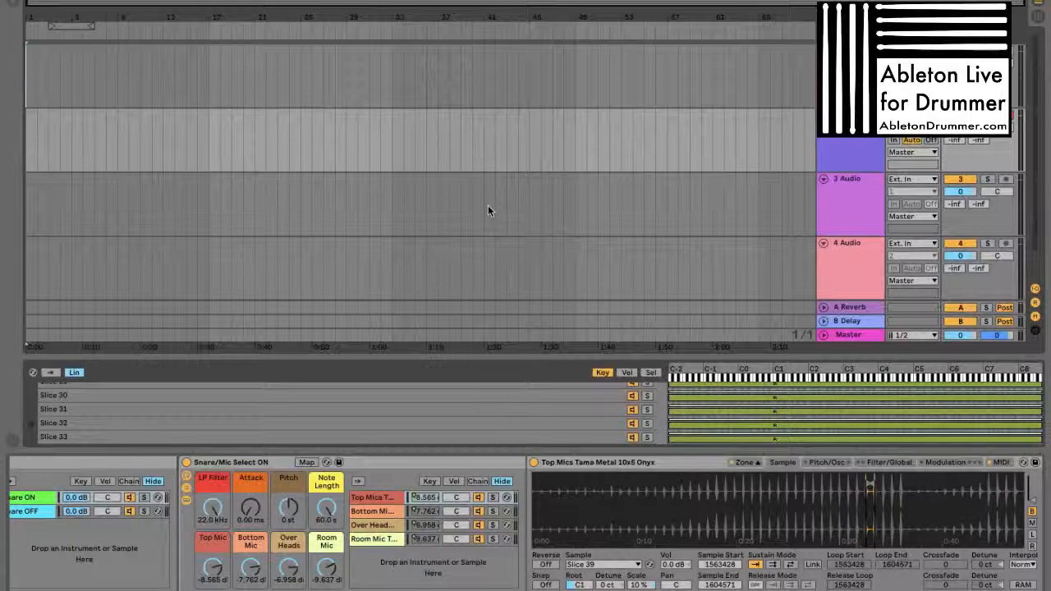
pyautogui.click(397, 90)
pyautogui.moveTo(437, 91); pyautogui.dragTo(572, 96)
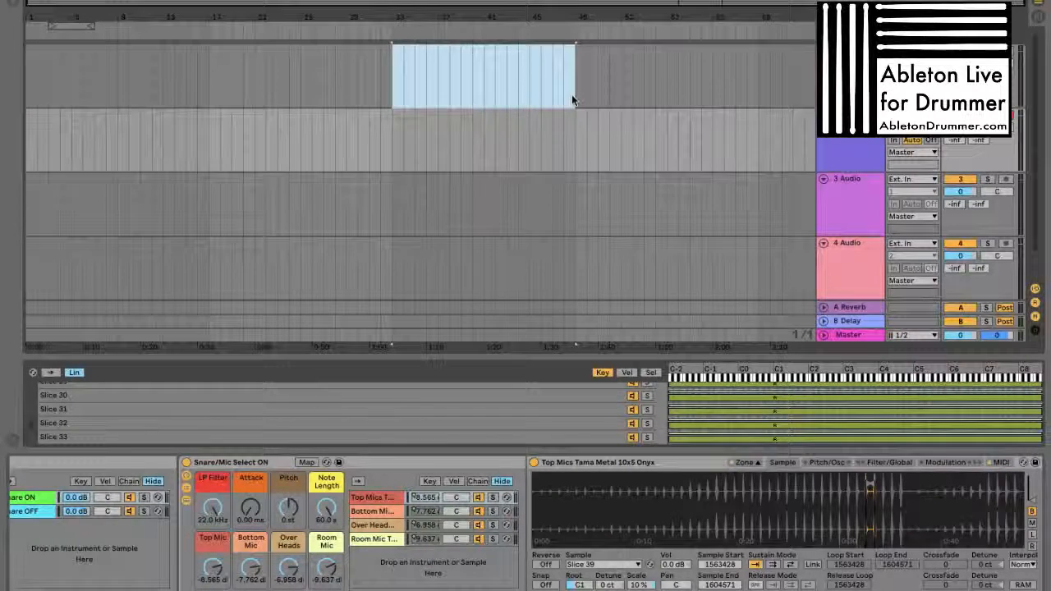
pyautogui.moveTo(408, 134); pyautogui.dragTo(544, 139)
pyautogui.moveTo(397, 75); pyautogui.dragTo(582, 243)
pyautogui.click(551, 75)
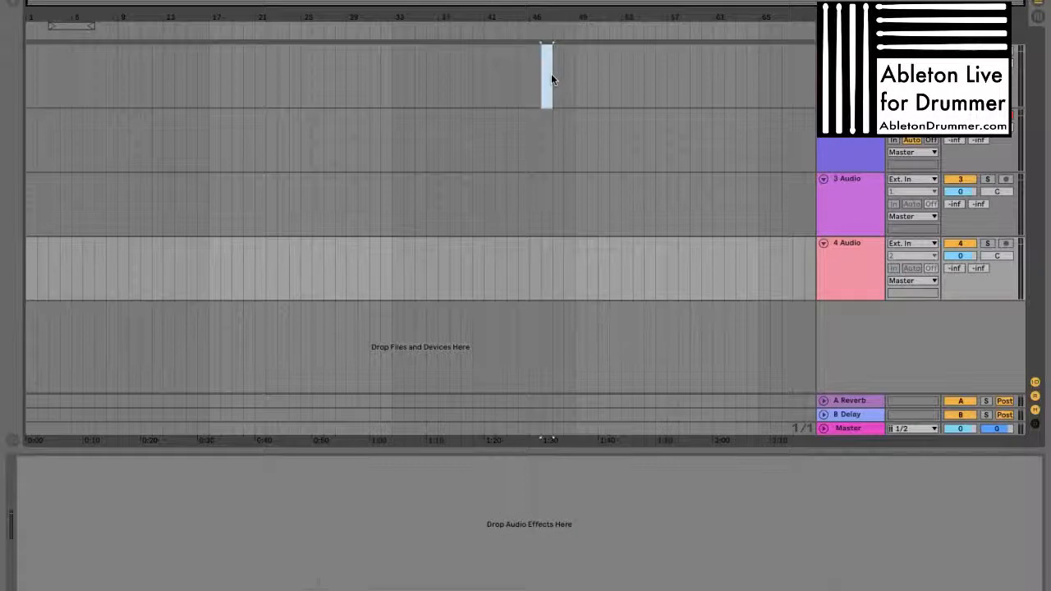
pyautogui.click(575, 211)
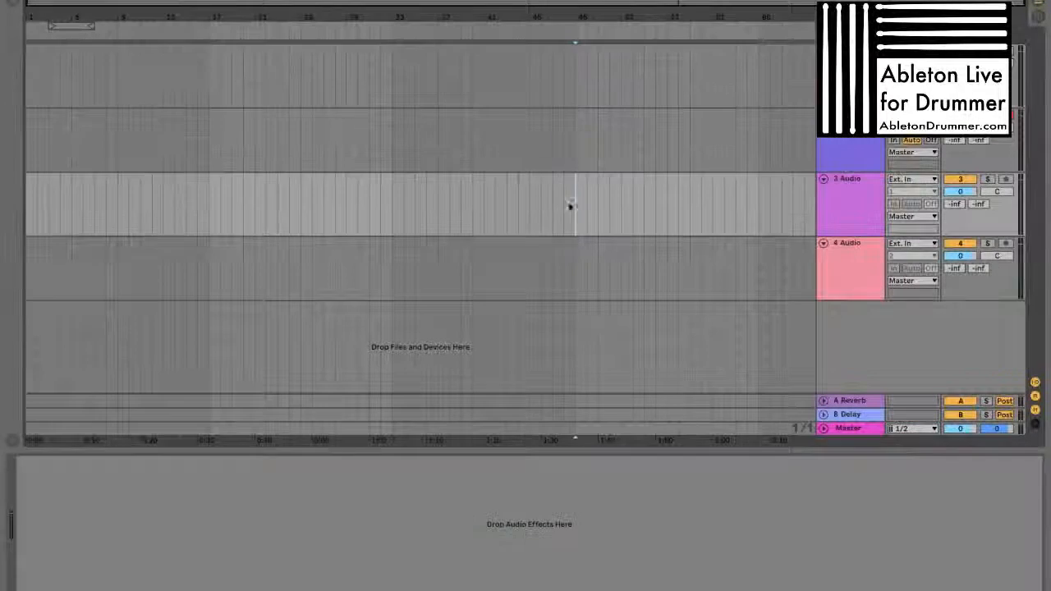
# View the crash ride track's devices, return to the snare track and select its Top Mics Sampler
pyautogui.click(850, 69)
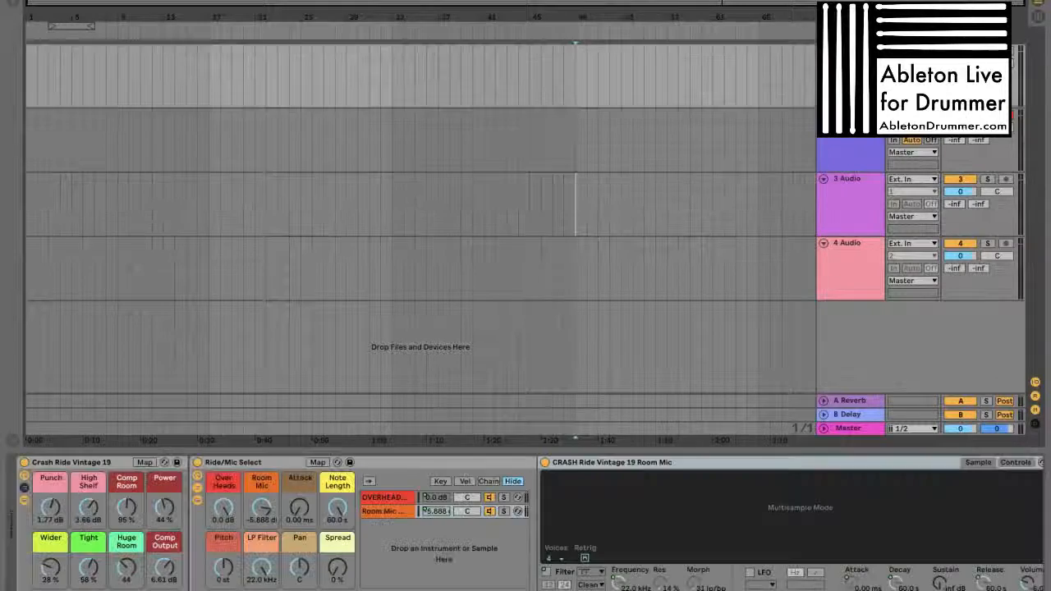
pyautogui.click(849, 119)
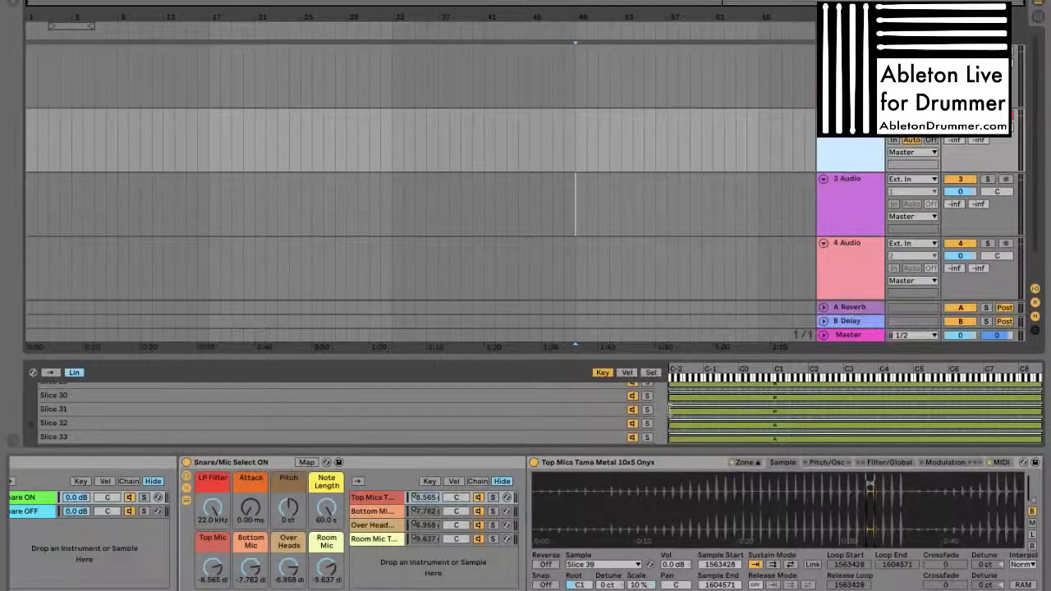
pyautogui.click(650, 467)
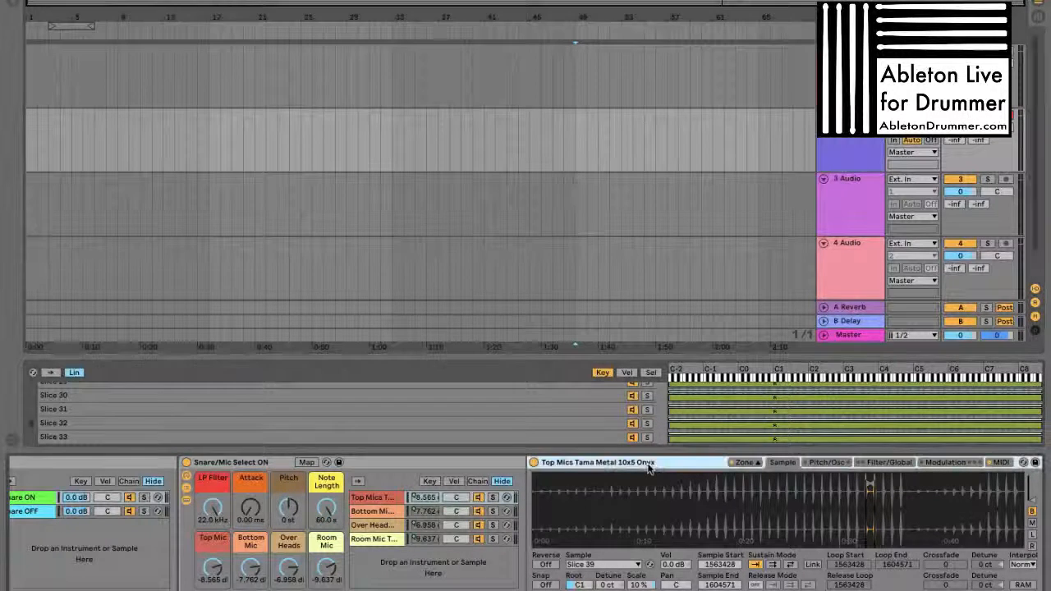
# Inspect Slice 39's start closely in the Top Mics waveform and set its Sample Start to 1563443
pyautogui.moveTo(725, 501); pyautogui.dragTo(725, 518)
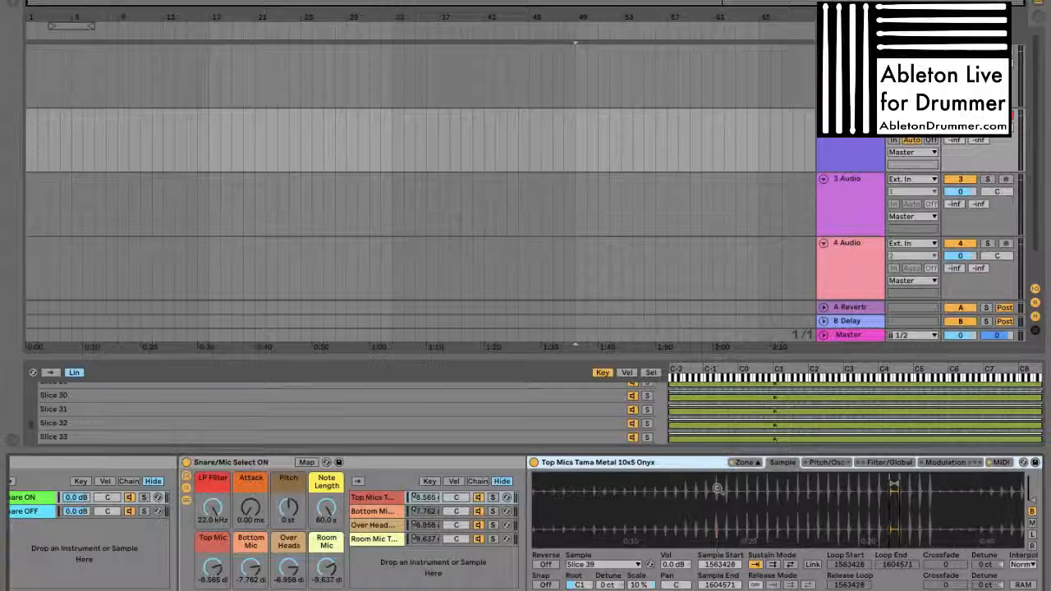
pyautogui.moveTo(894, 489)
pyautogui.mouseDown()
pyautogui.moveTo(710, 504)
pyautogui.moveTo(610, 485)
pyautogui.moveTo(802, 489)
pyautogui.moveTo(717, 485)
pyautogui.mouseUp()
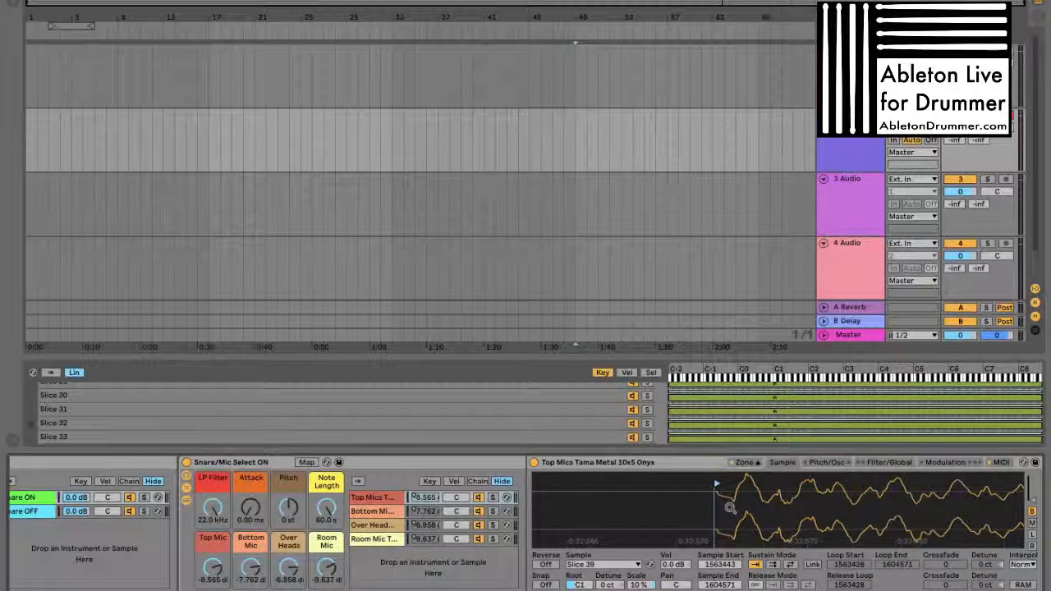
pyautogui.moveTo(695, 497); pyautogui.dragTo(706, 443)
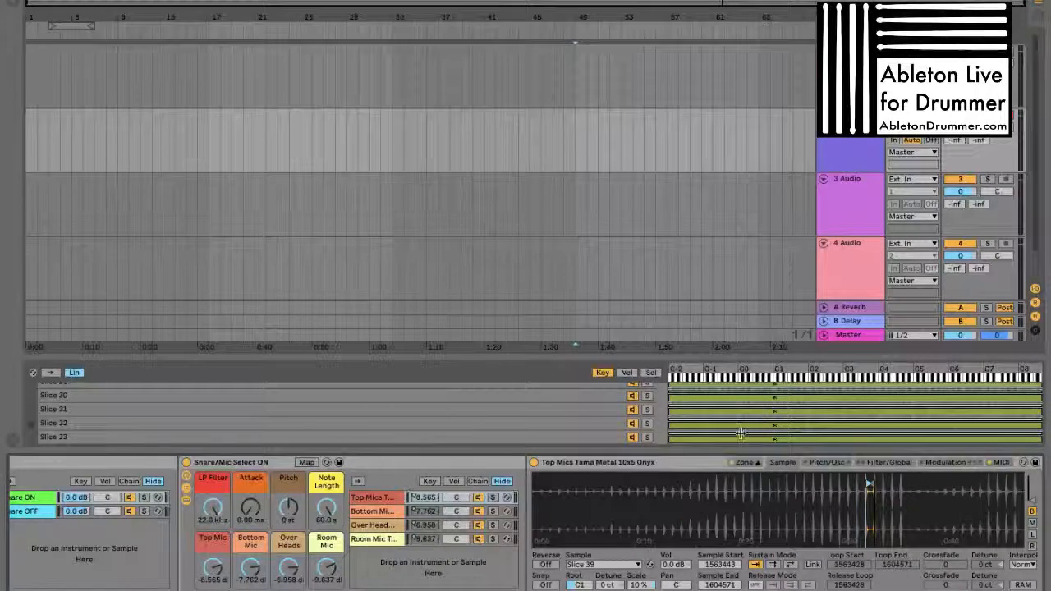
# Enlarge the zone editor and set the Snares Off / On macro of the Snare Throw rack to 81
pyautogui.moveTo(696, 357); pyautogui.dragTo(696, 312)
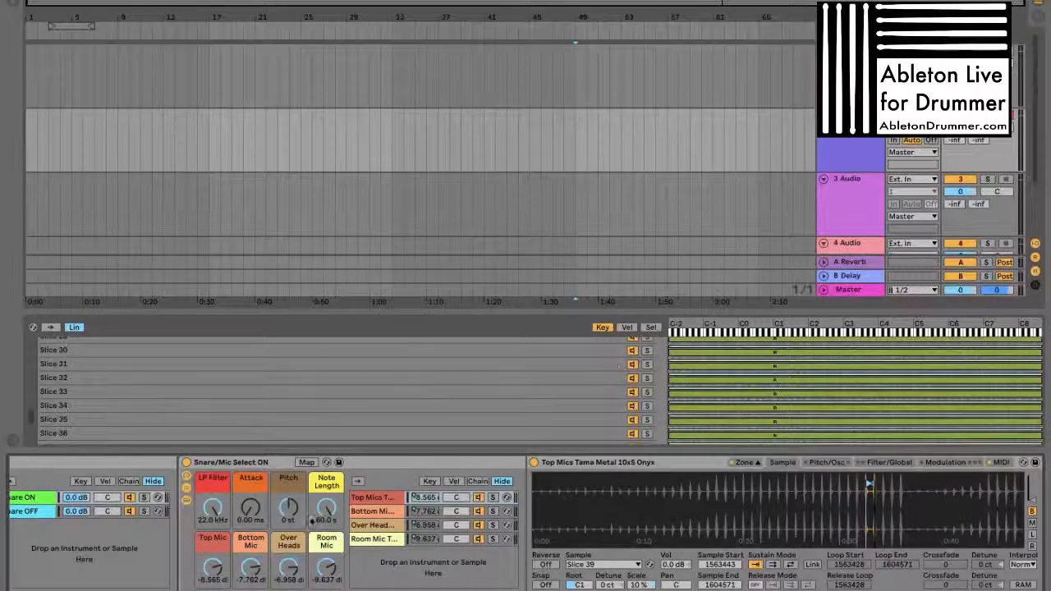
pyautogui.hscroll(-5, 280, 556)
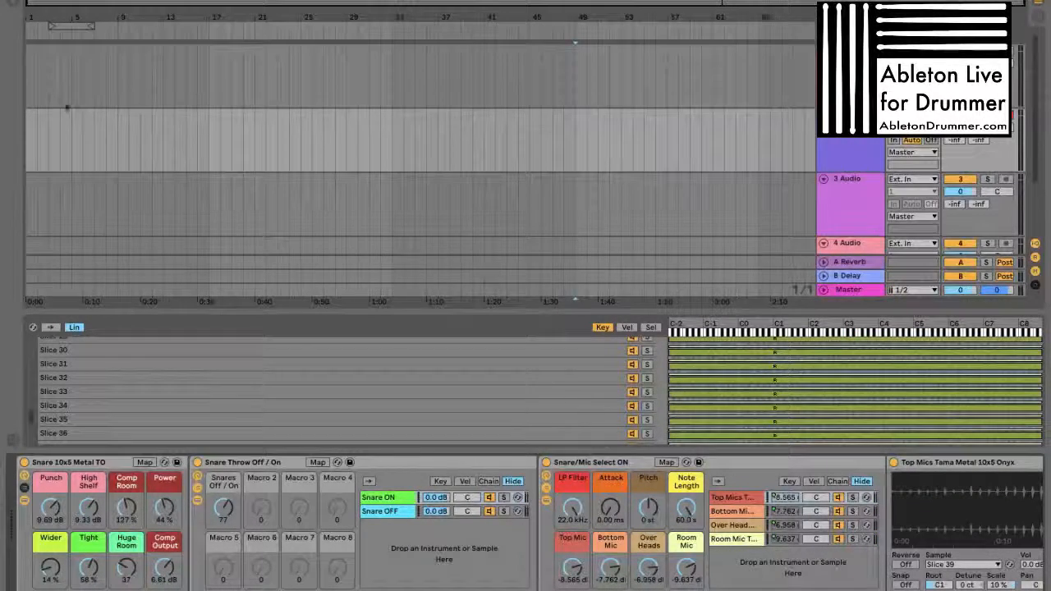
pyautogui.moveTo(230, 511); pyautogui.dragTo(230, 542)
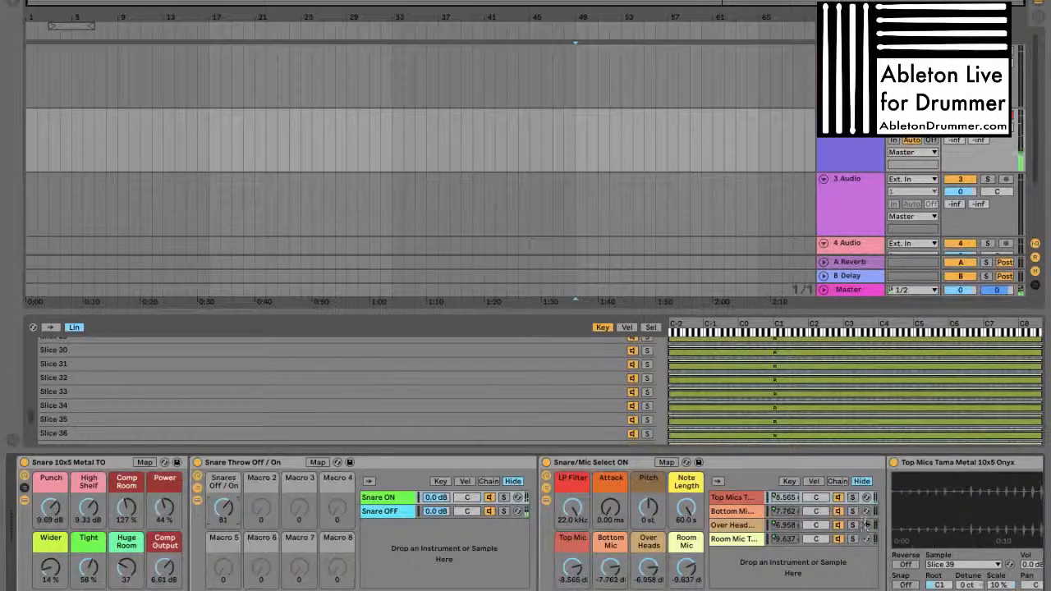
# Look through the Top Mics Sampler and the effects behind it, and turn the Snares Off / On macro down to 37
pyautogui.hscroll(10, 861, 524)
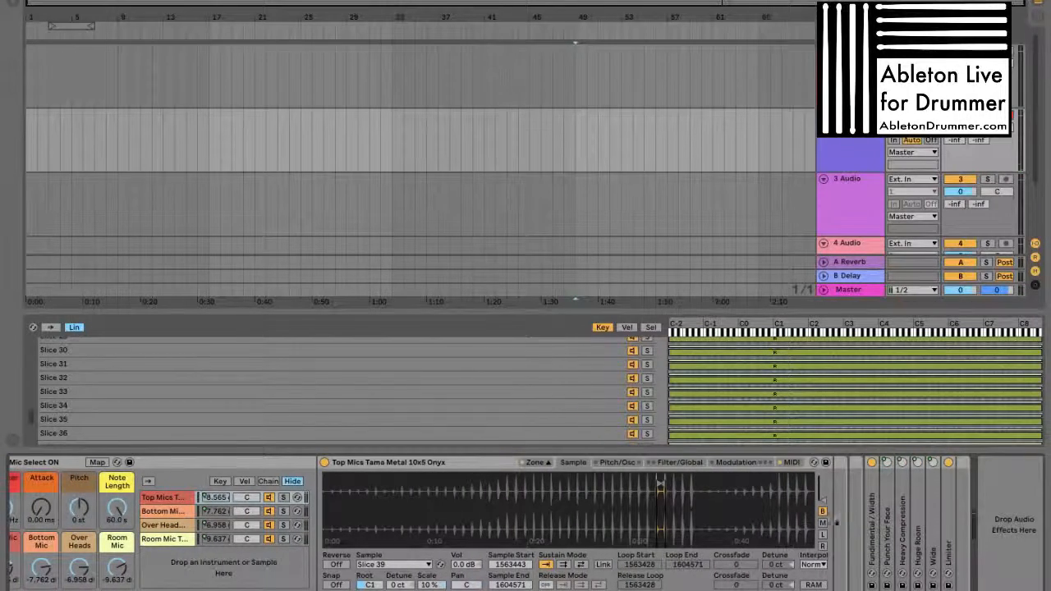
pyautogui.hscroll(1, 770, 526)
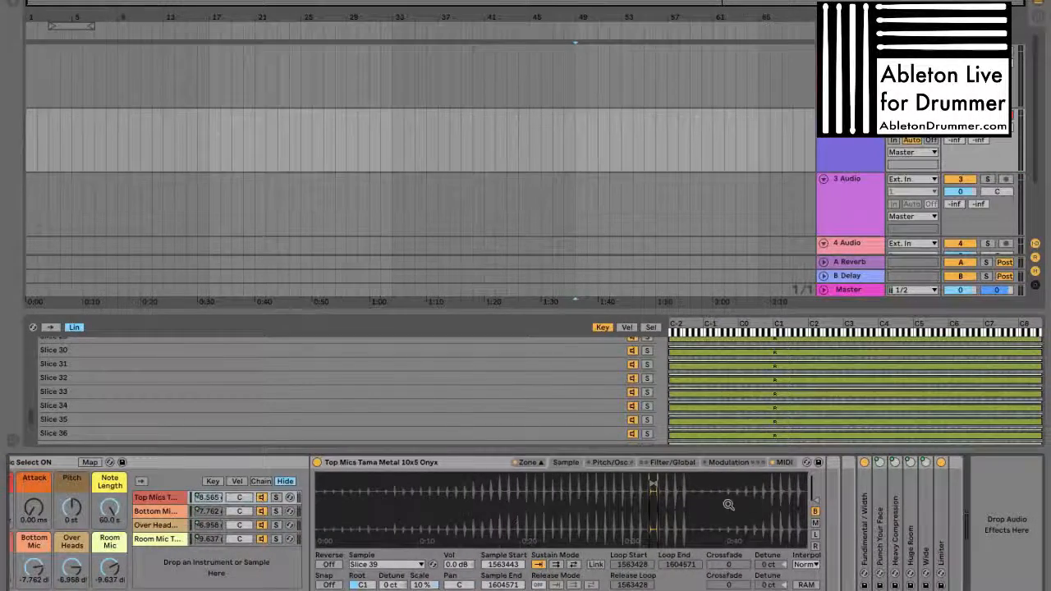
pyautogui.hscroll(-2, 706, 499)
pyautogui.hscroll(-8, 706, 499)
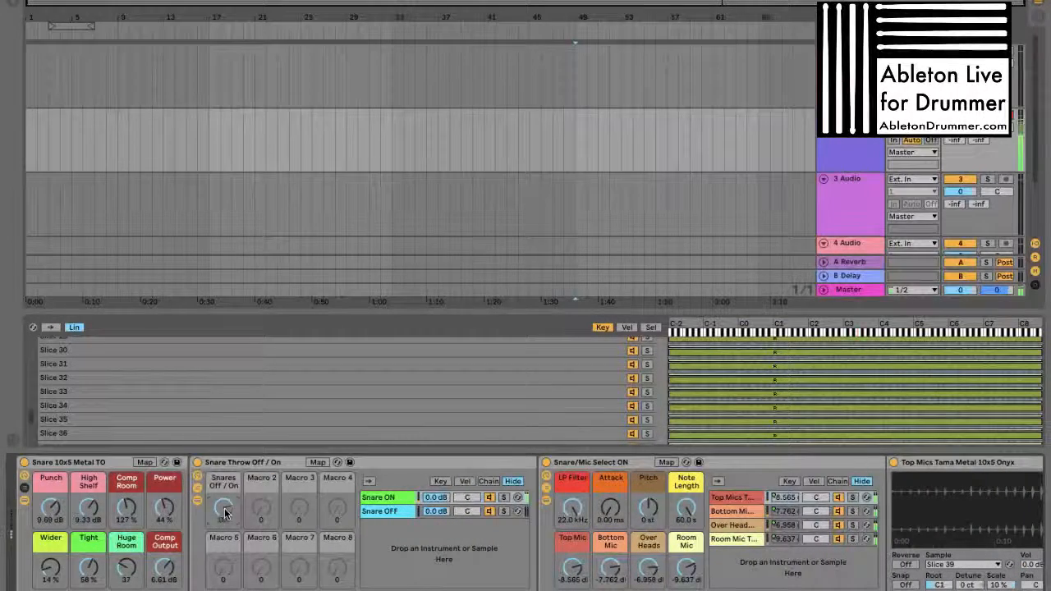
pyautogui.moveTo(225, 513); pyautogui.dragTo(225, 521)
pyautogui.moveTo(223, 509); pyautogui.dragTo(223, 558)
pyautogui.moveTo(221, 509); pyautogui.dragTo(221, 516)
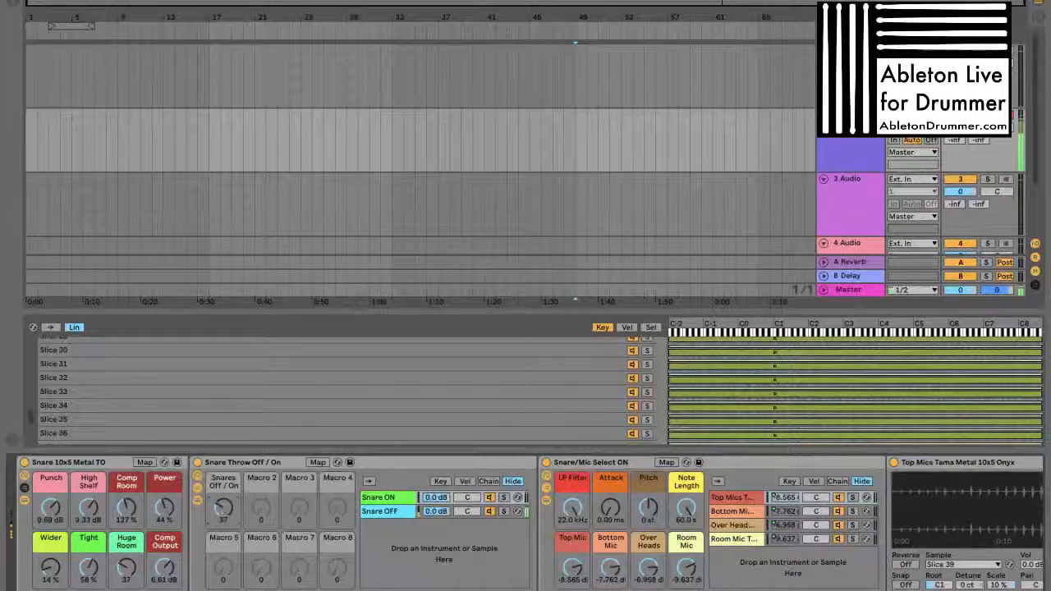
# Examine the snare track's device chain from the Snare Throw rack through the Top Mics Sampler to the effects
pyautogui.hscroll(7, 922, 513)
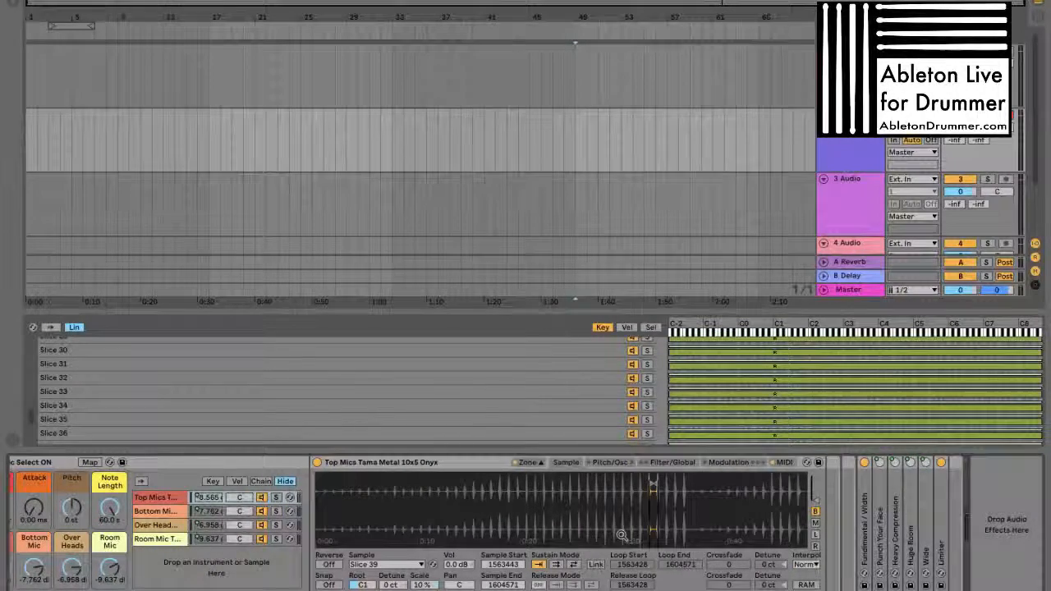
pyautogui.hscroll(-3, 598, 490)
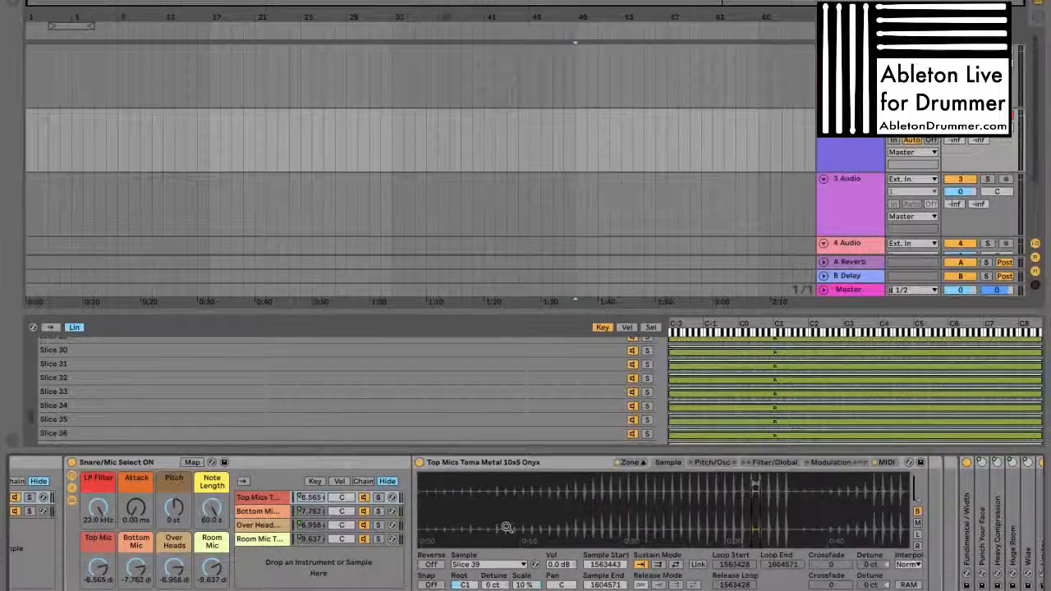
pyautogui.hscroll(-3, 522, 526)
pyautogui.hscroll(-3, 523, 530)
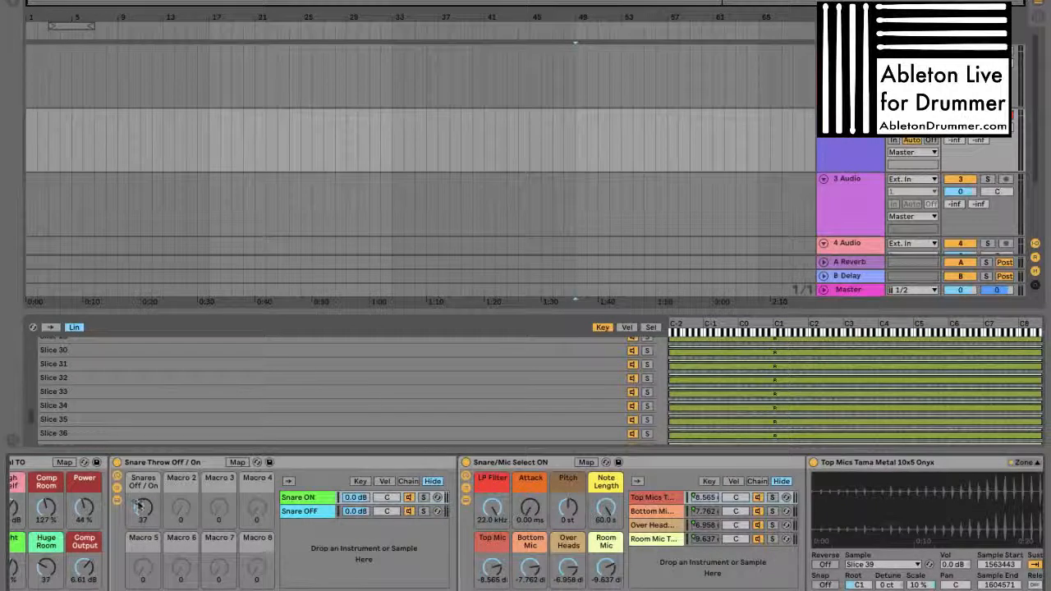
pyautogui.hscroll(-2, 417, 530)
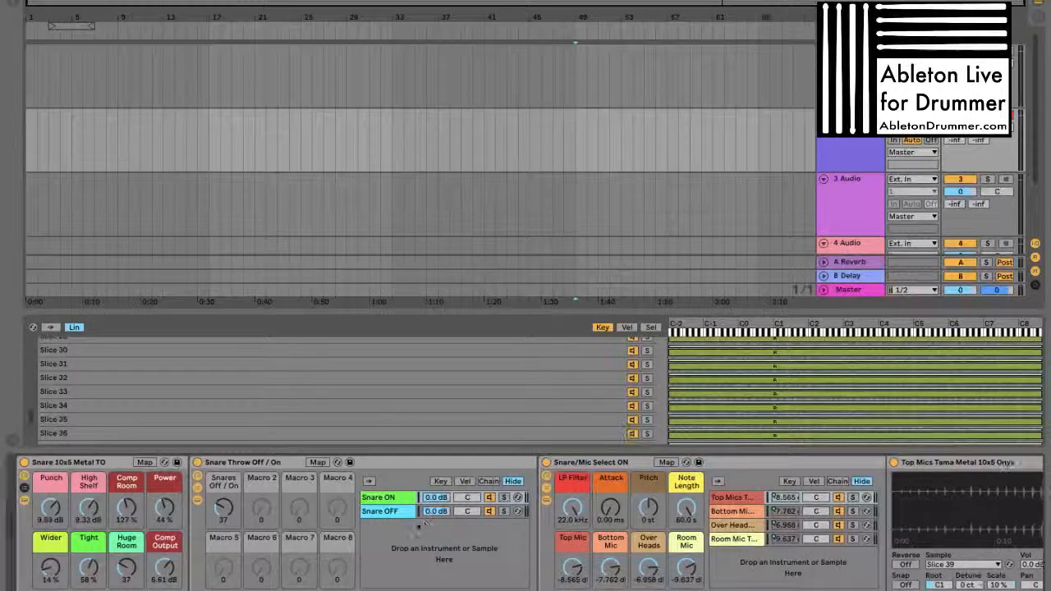
# Set the snare rack macros to LP Filter 7.39 kHz, Pitch +9 st, Note Length 50.0 ms, Attack 0.00 ms and Snares Off / On 96
pyautogui.moveTo(573, 510); pyautogui.dragTo(573, 505)
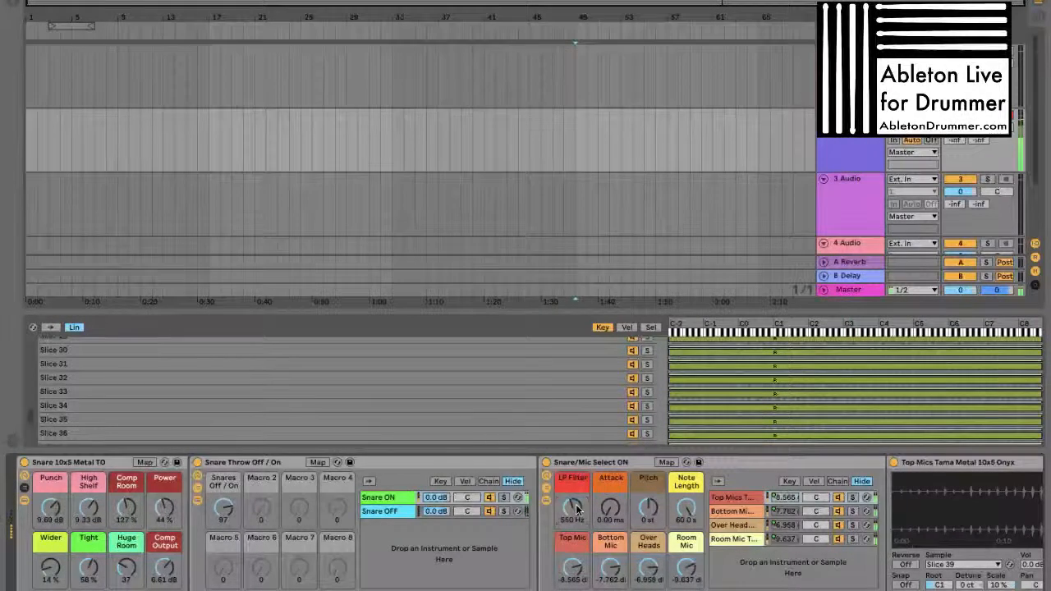
pyautogui.moveTo(576, 508)
pyautogui.mouseDown()
pyautogui.moveTo(649, 513)
pyautogui.moveTo(577, 514)
pyautogui.mouseUp()
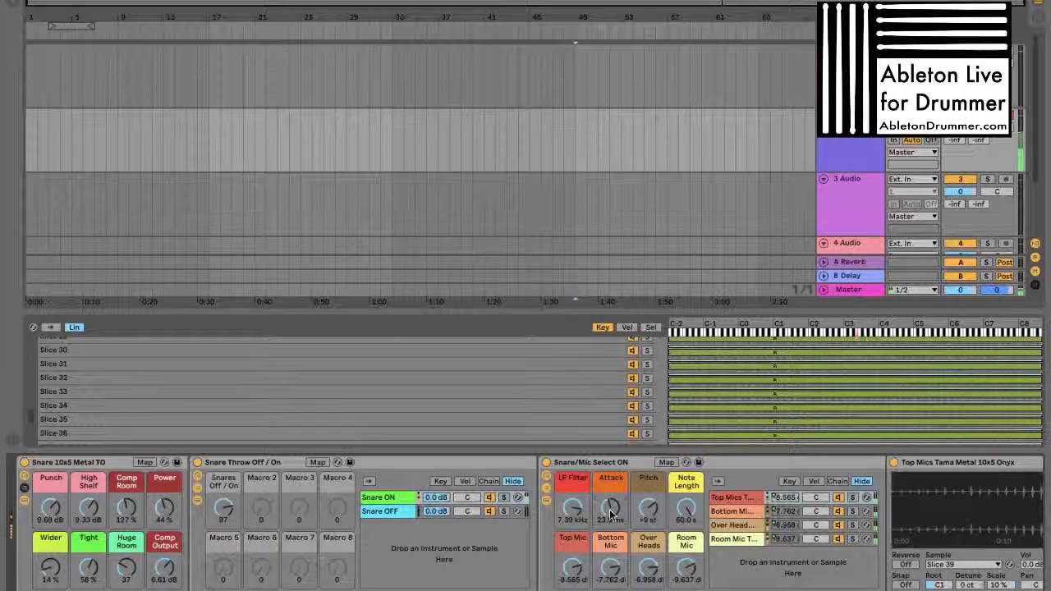
pyautogui.moveTo(680, 507); pyautogui.dragTo(686, 510)
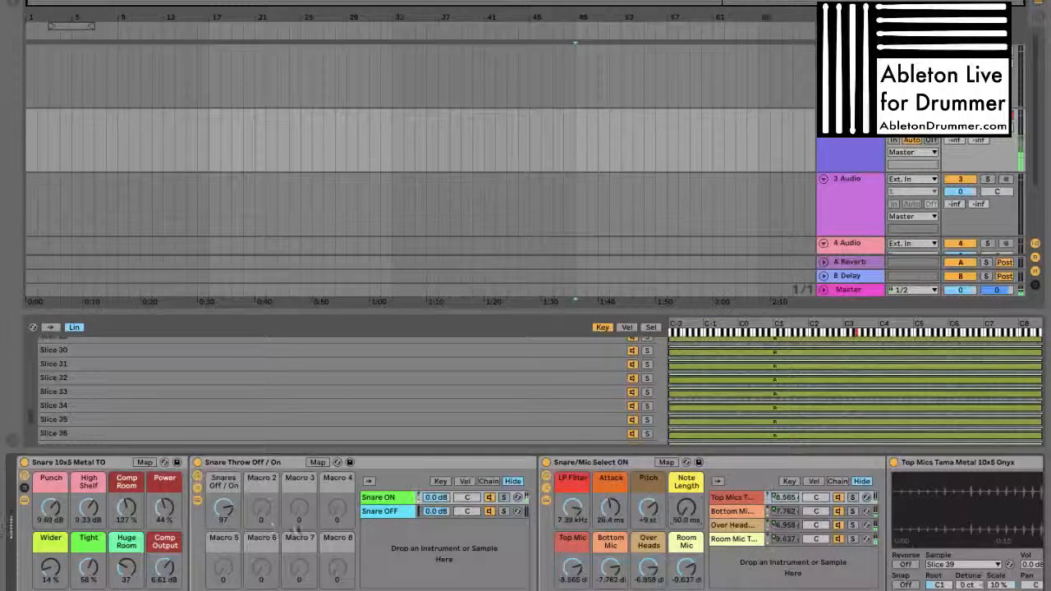
pyautogui.moveTo(227, 509); pyautogui.dragTo(227, 510)
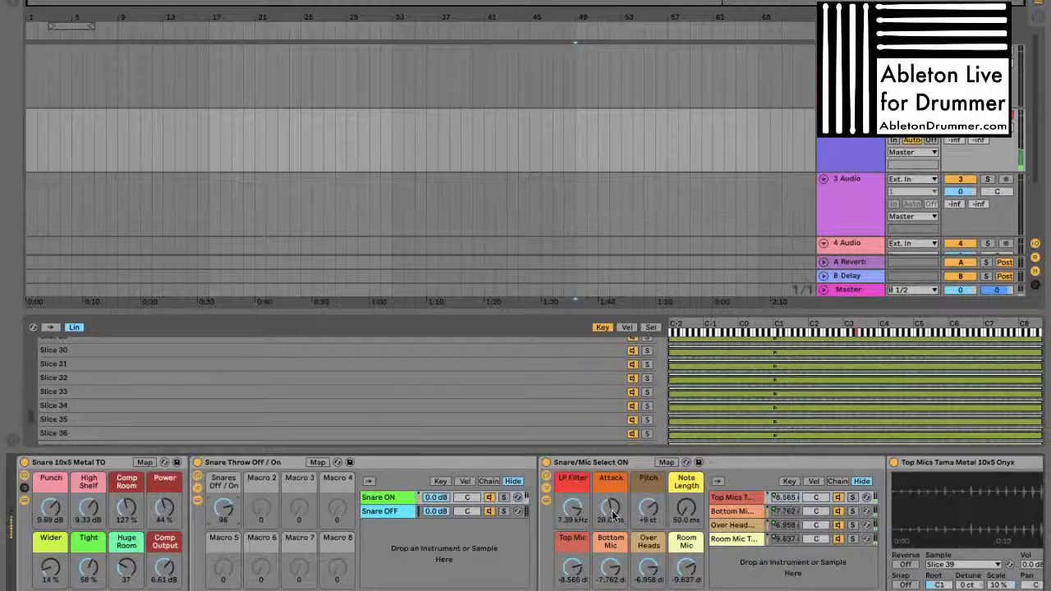
pyautogui.moveTo(612, 514); pyautogui.dragTo(613, 515)
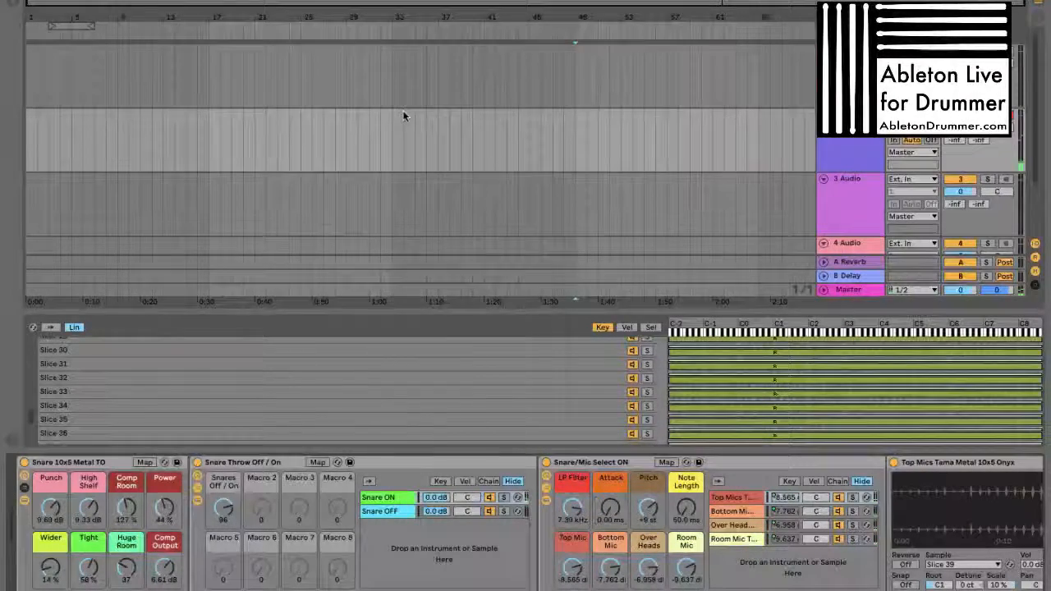
# Switch to the Session View and fit the browser's width around the Madder Beatz snare presets
pyautogui.press('Tab')
pyautogui.click(341, 250)
pyautogui.scroll(-4, 341, 239)
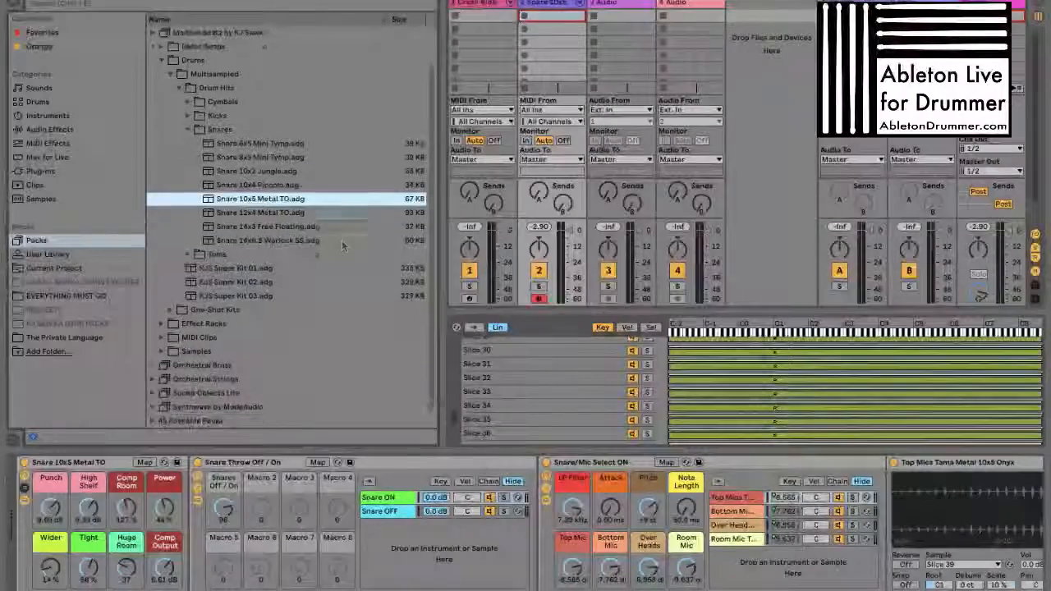
pyautogui.moveTo(443, 261); pyautogui.dragTo(461, 261)
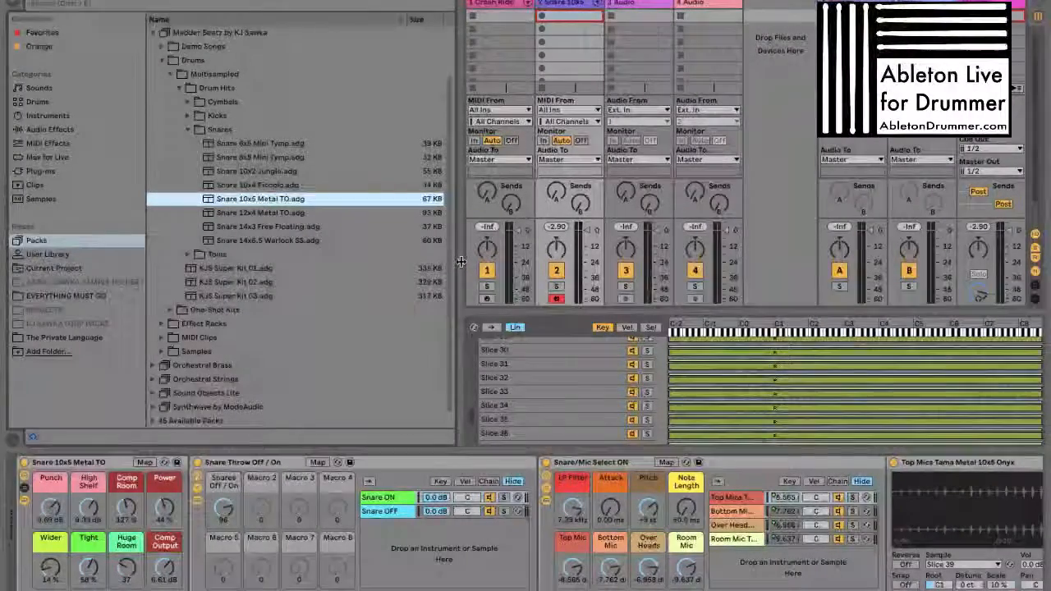
pyautogui.moveTo(461, 261); pyautogui.dragTo(445, 254)
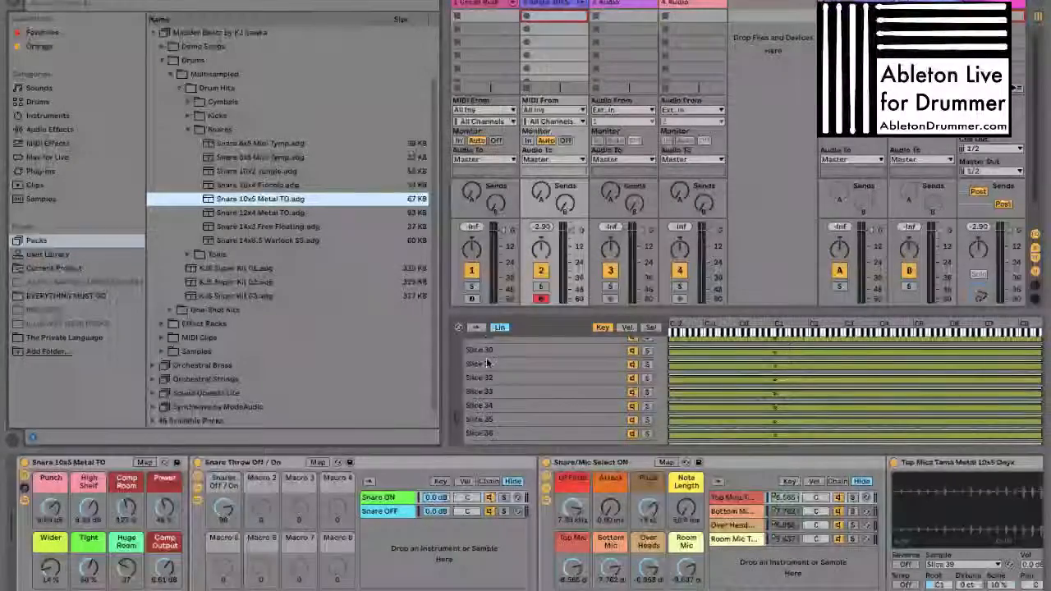
# Select the Snare 10x5 Metal TO rack, resize the panes around it and collapse its nested Snare Throw Off / On rack
pyautogui.click(116, 463)
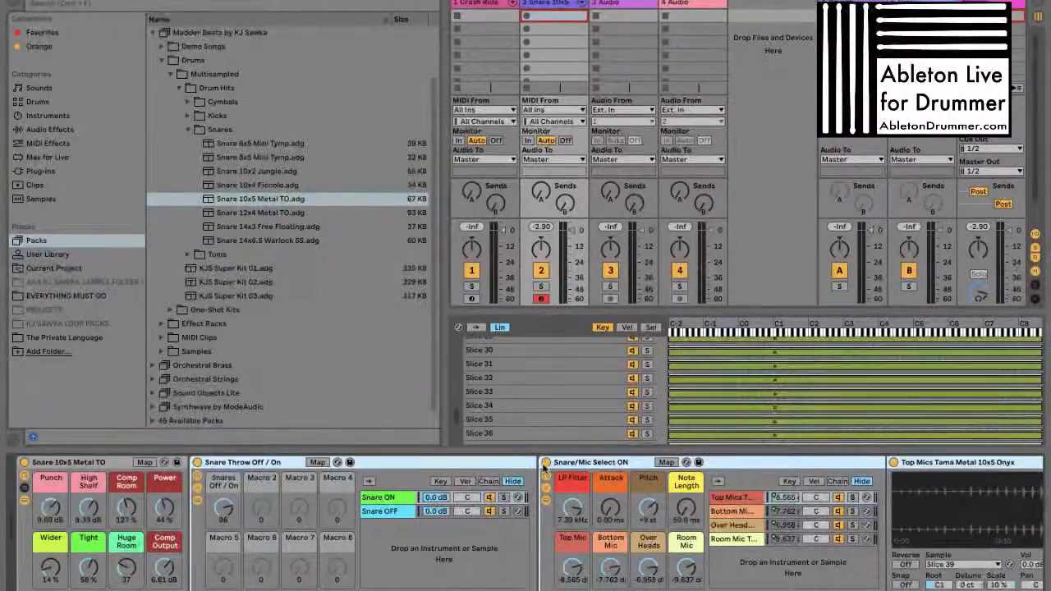
pyautogui.click(84, 466)
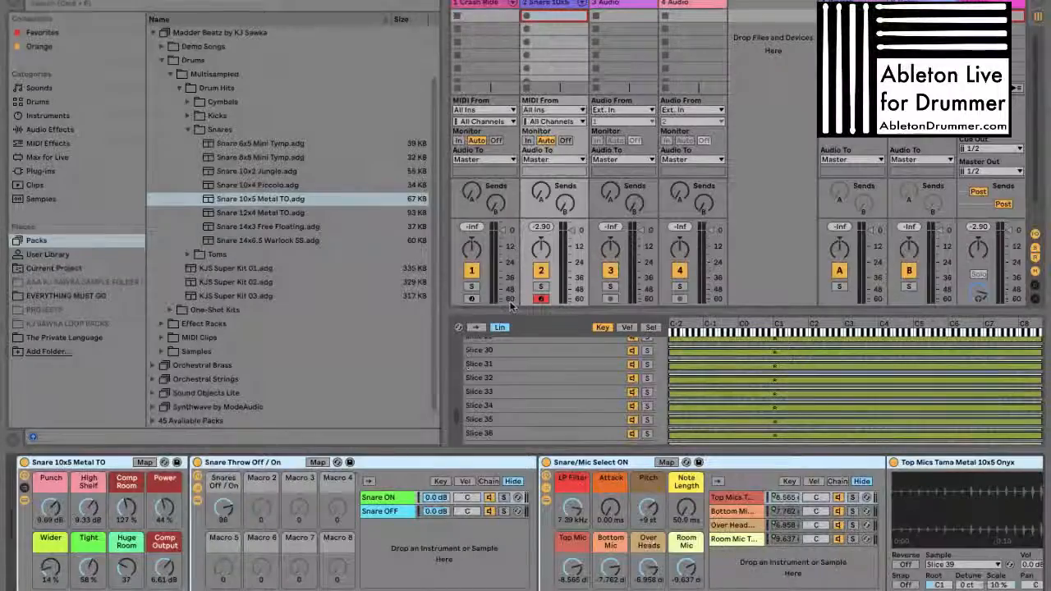
pyautogui.moveTo(715, 312)
pyautogui.mouseDown()
pyautogui.moveTo(715, 333)
pyautogui.moveTo(715, 297)
pyautogui.mouseUp()
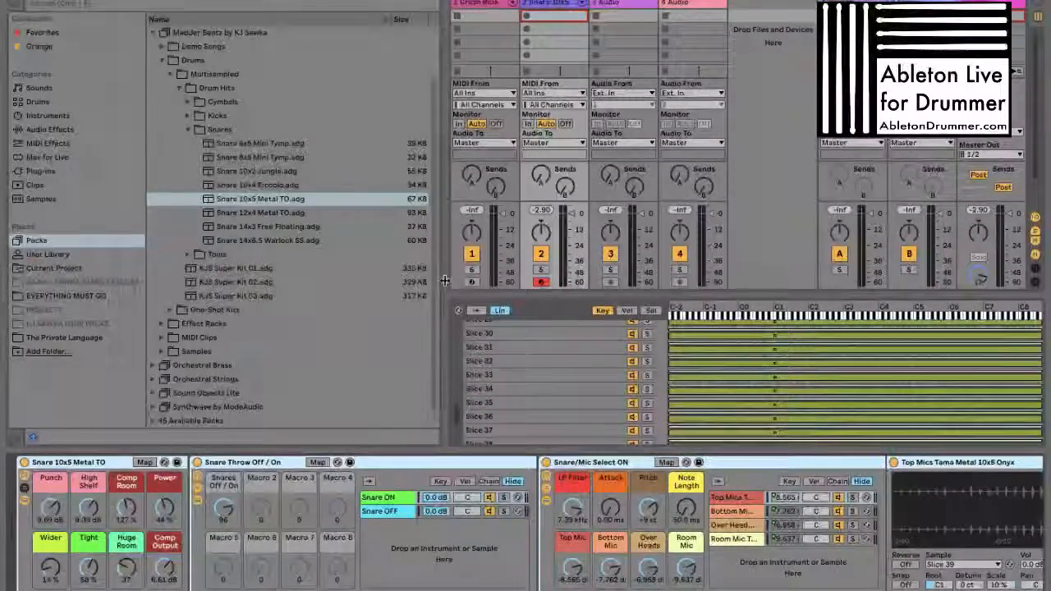
pyautogui.moveTo(444, 282); pyautogui.dragTo(405, 276)
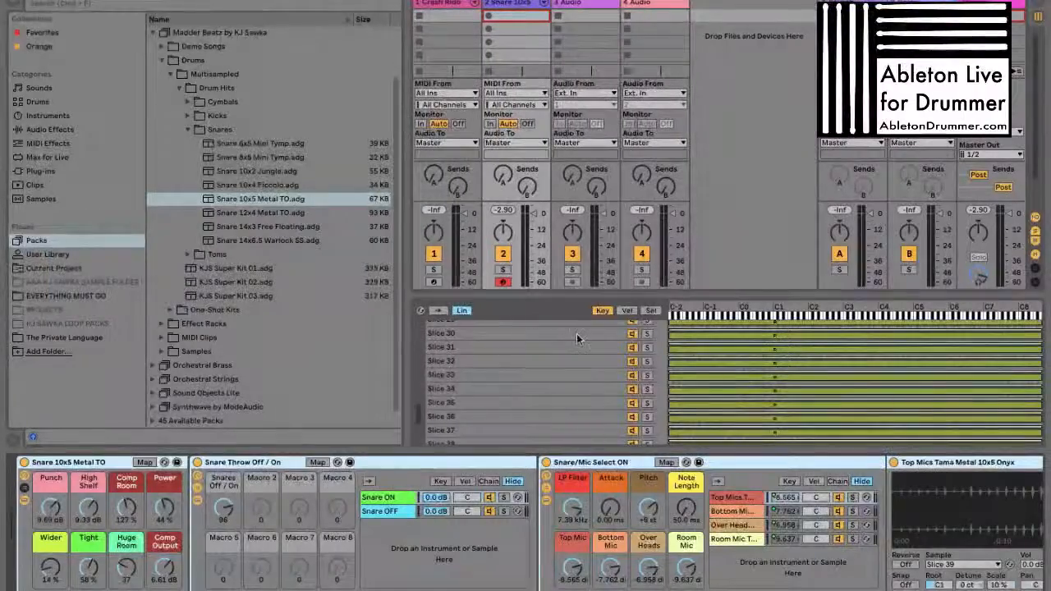
pyautogui.moveTo(402, 218); pyautogui.dragTo(421, 217)
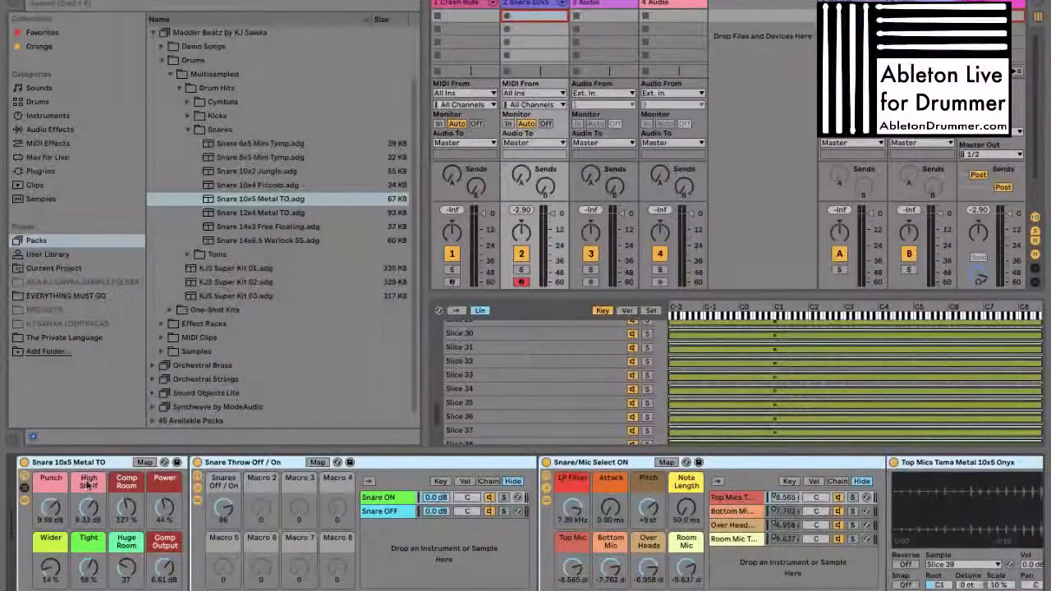
pyautogui.doubleClick(275, 464)
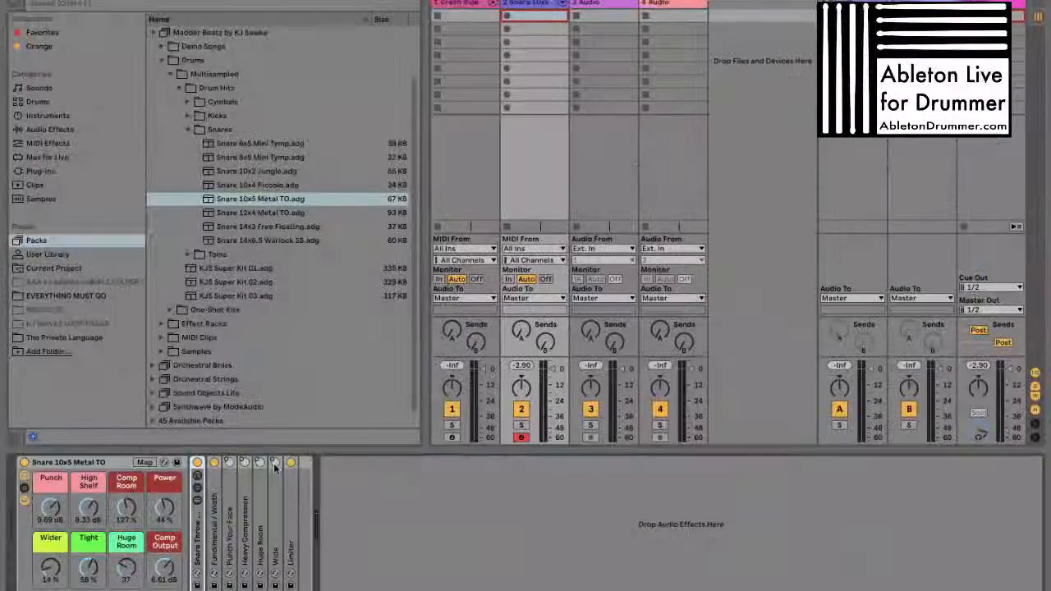
# Examine the Snare 10x5 Metal TO rack's effects from Fundimental / Width to Limiter and the chains of its nested Snare Throw Off / On rack
pyautogui.click(215, 503)
pyautogui.click(230, 507)
pyautogui.click(246, 513)
pyautogui.click(261, 513)
pyautogui.click(278, 513)
pyautogui.click(293, 514)
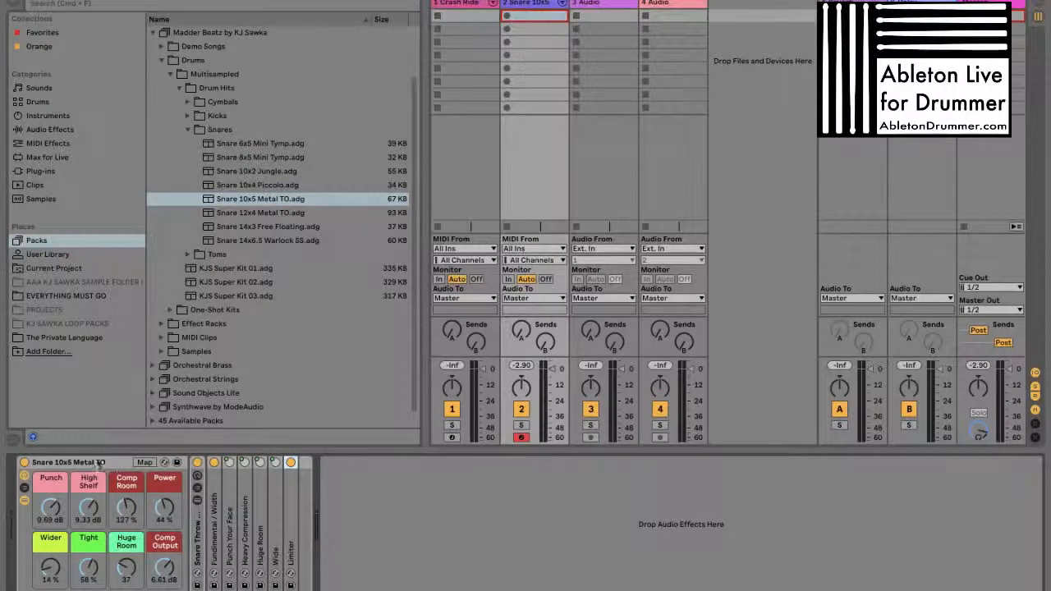
pyautogui.click(90, 464)
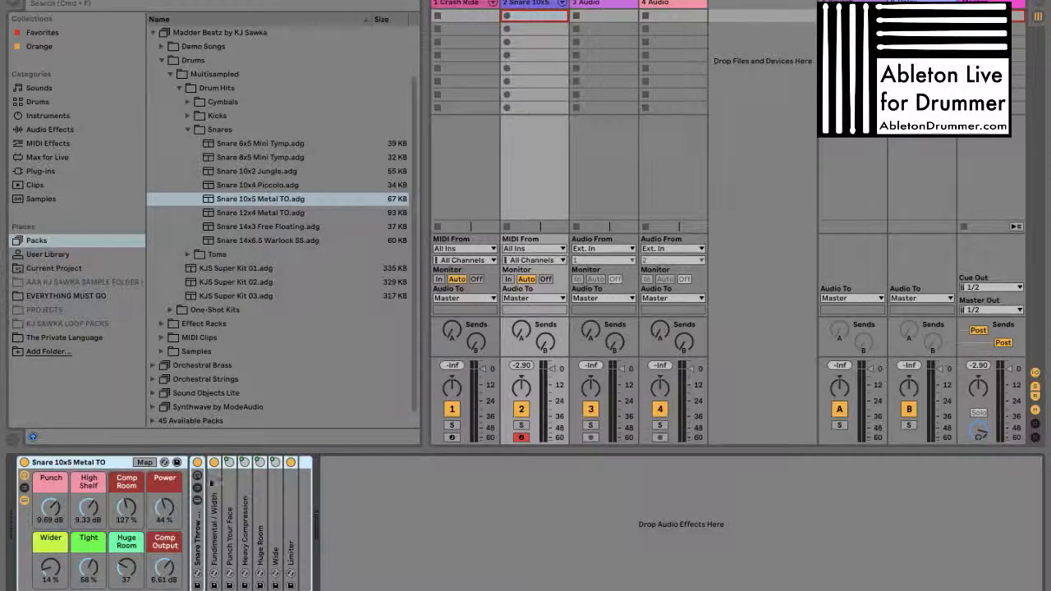
pyautogui.doubleClick(198, 529)
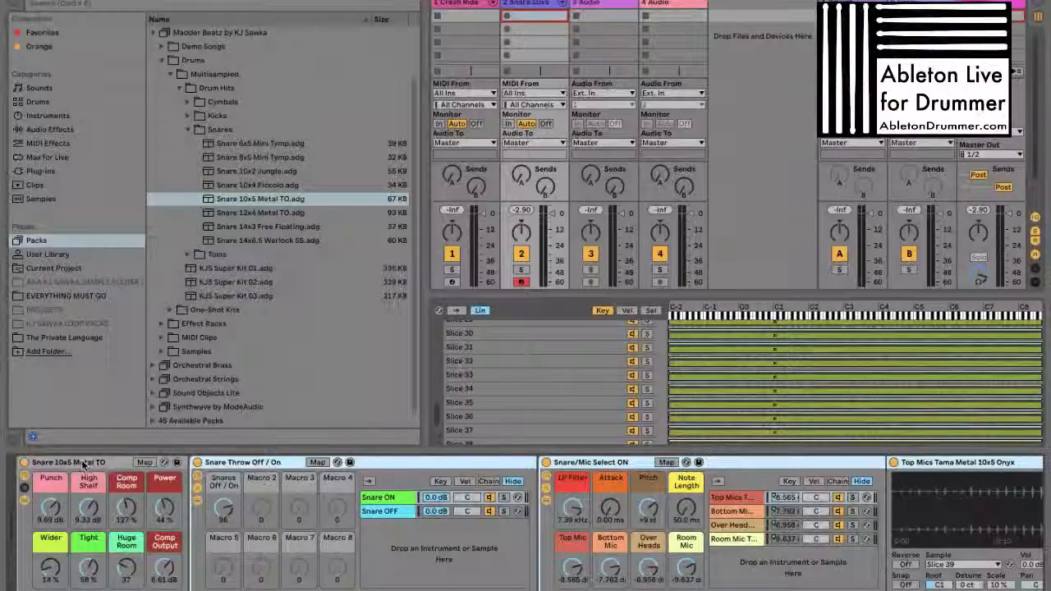
pyautogui.doubleClick(264, 462)
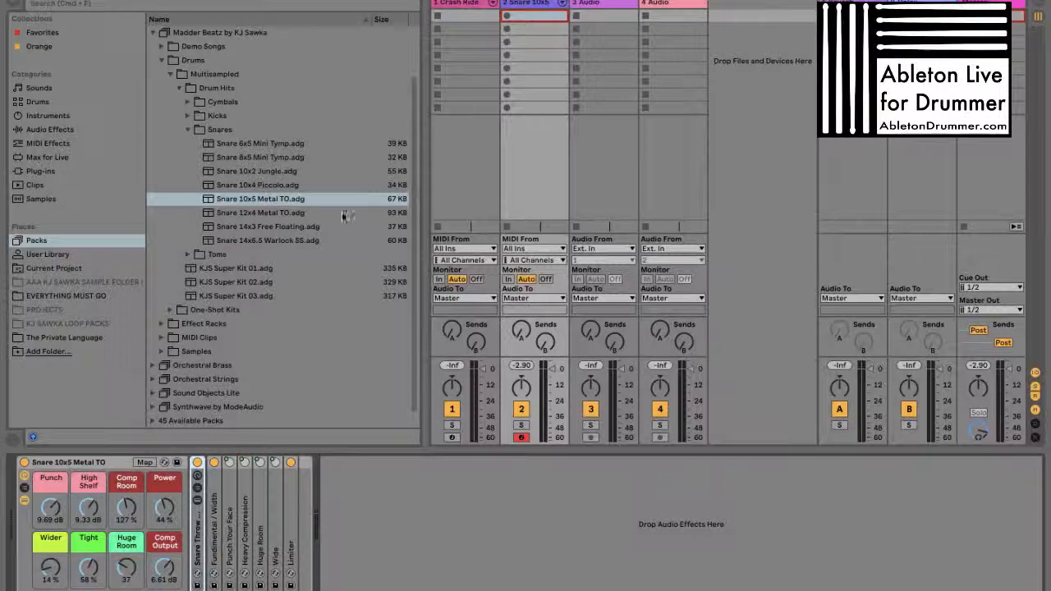
# Load the Snare 14x6.5 Warlock SS preset onto a new track and delete its nested Snare/Mic Select rack
pyautogui.click(293, 241)
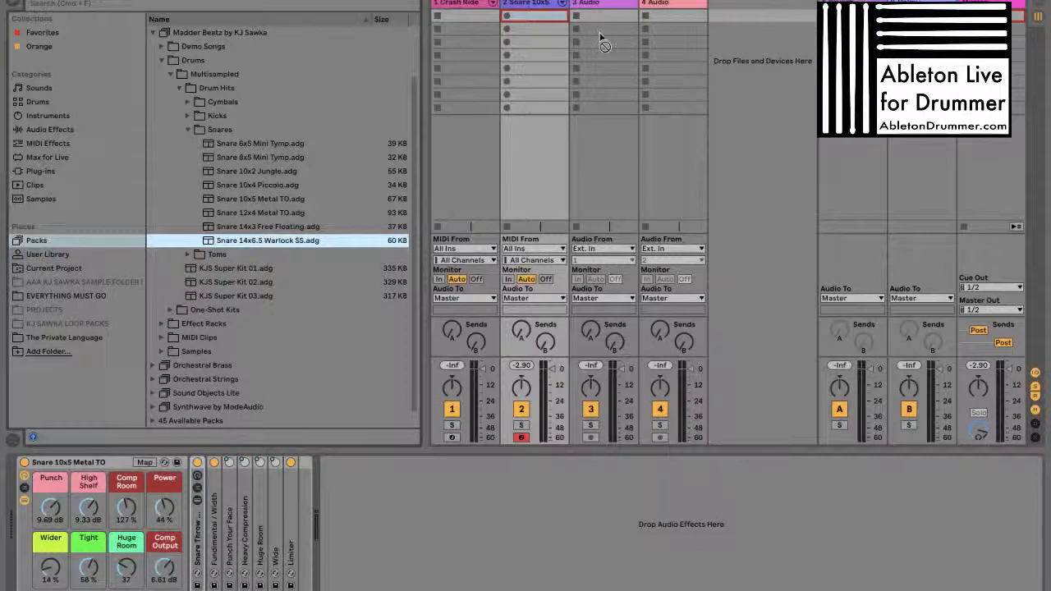
pyautogui.moveTo(213, 242); pyautogui.dragTo(724, 62)
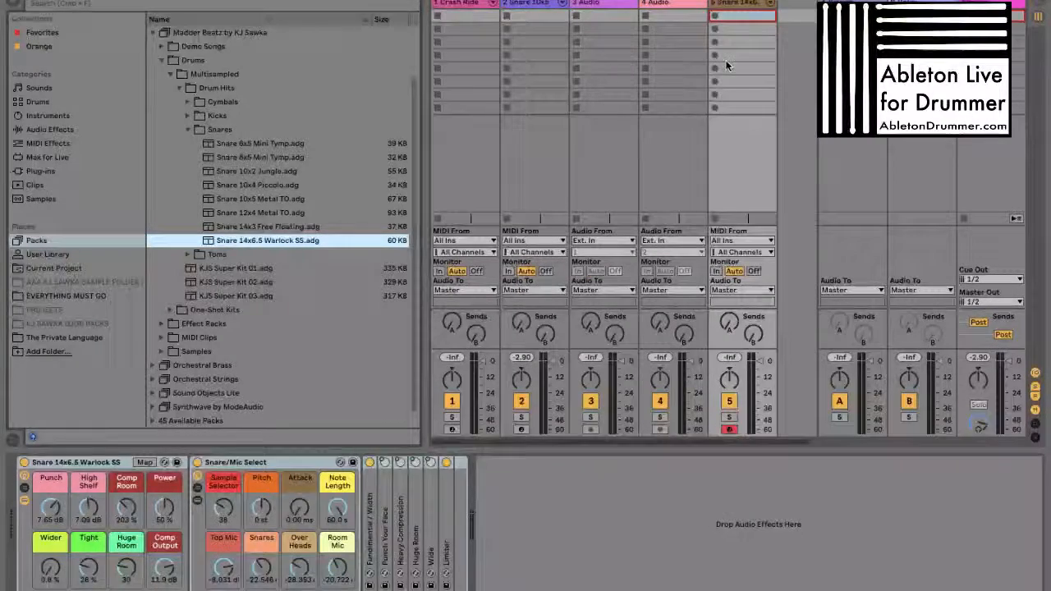
pyautogui.click(287, 465)
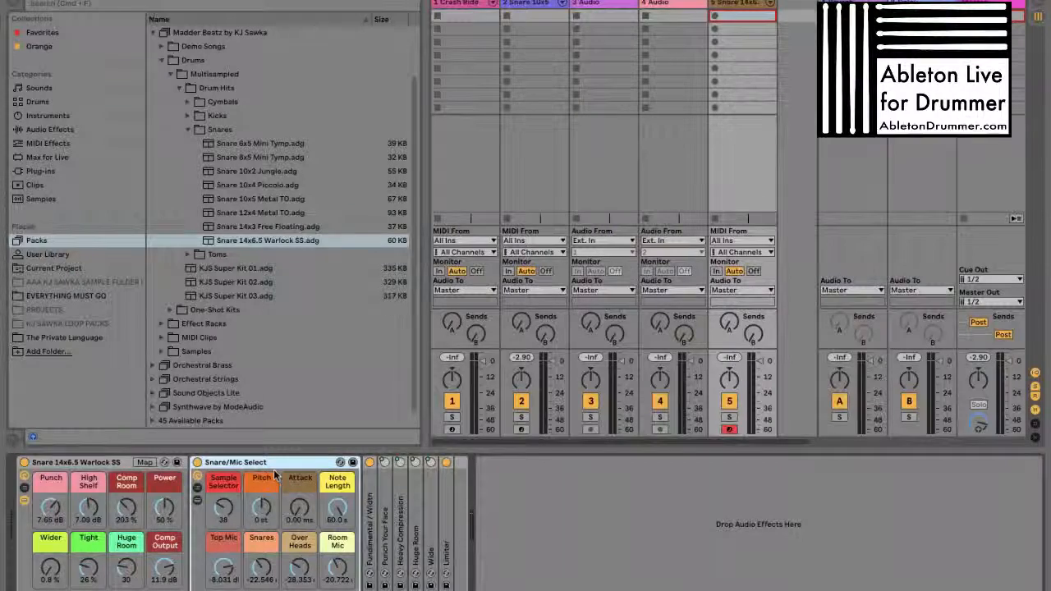
pyautogui.press('Delete')
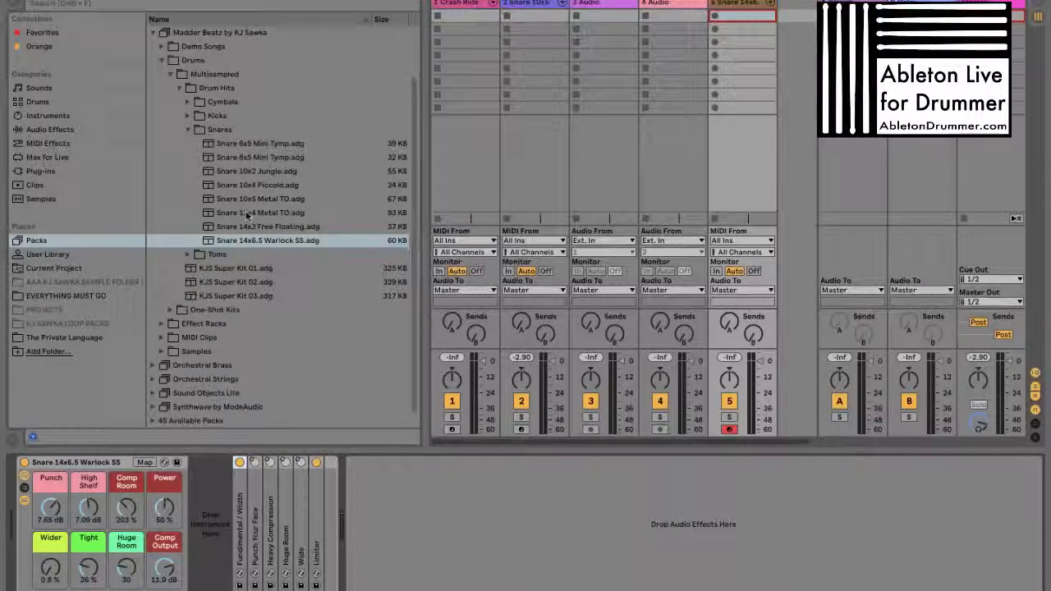
# Try a Drum Rack in the empty instrument slot of the Snare 14x6.5 Warlock SS rack and remove it again
pyautogui.click(67, 115)
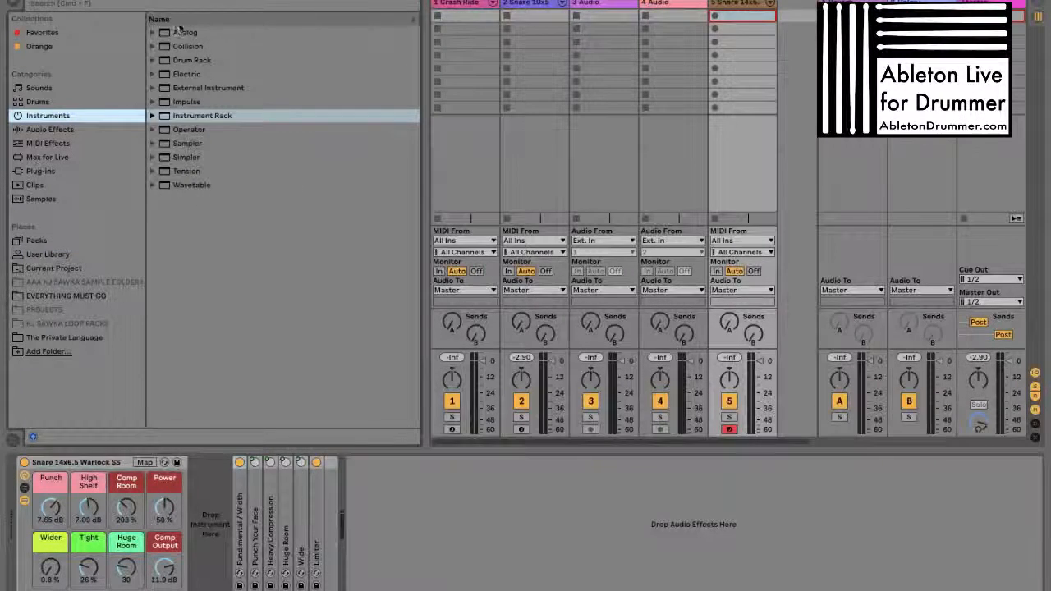
pyautogui.moveTo(169, 61); pyautogui.dragTo(223, 556)
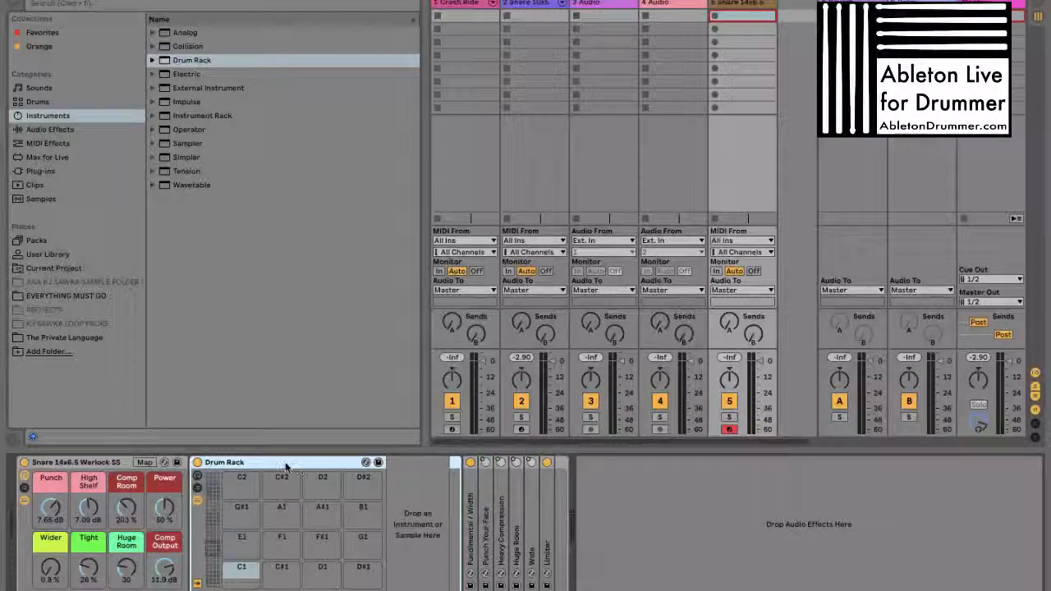
pyautogui.press('Delete')
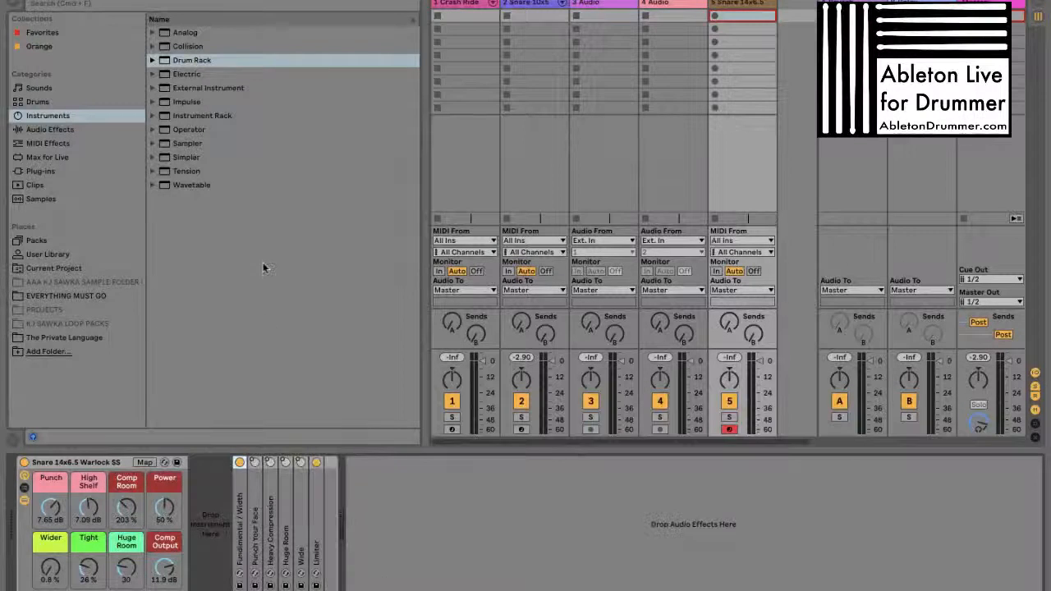
# Return to the Madder Beatz pack, open its Effect Racks folder and glance through the Mixing & Mastering and Performance & DJ subfolders
pyautogui.click(58, 241)
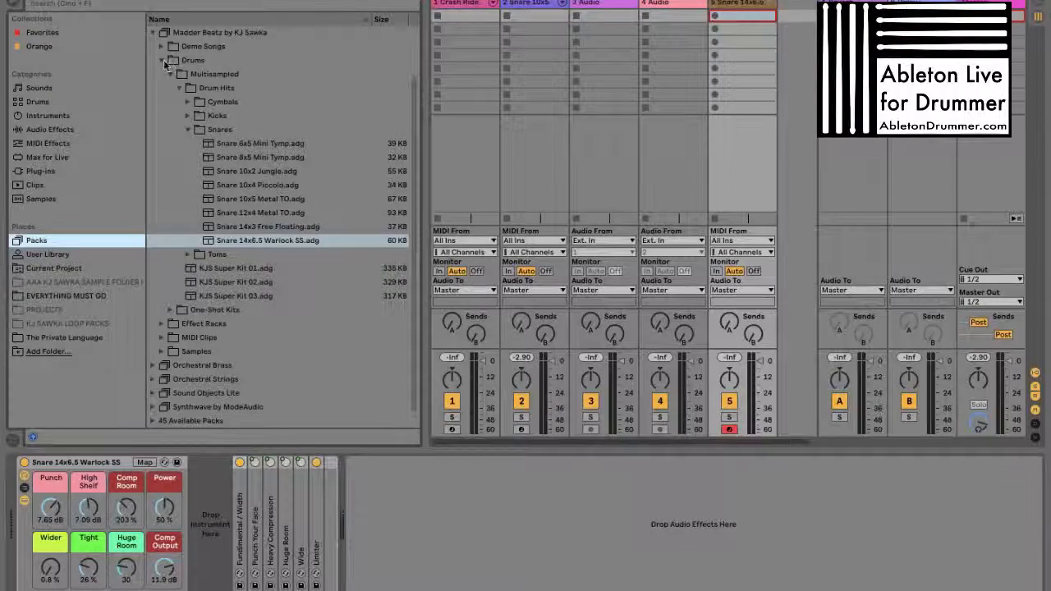
pyautogui.click(161, 60)
pyautogui.click(161, 130)
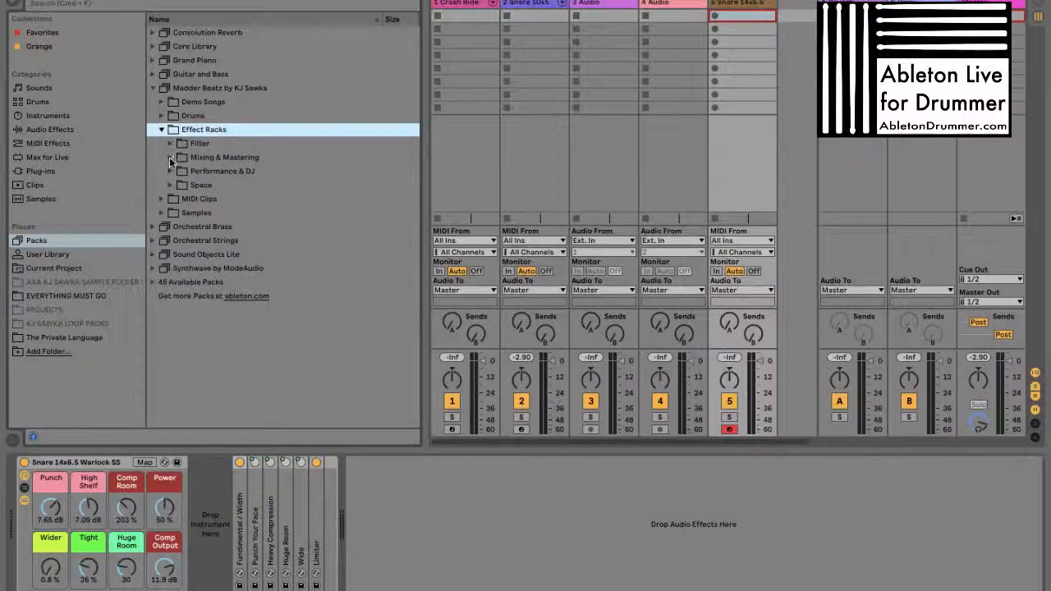
pyautogui.click(170, 158)
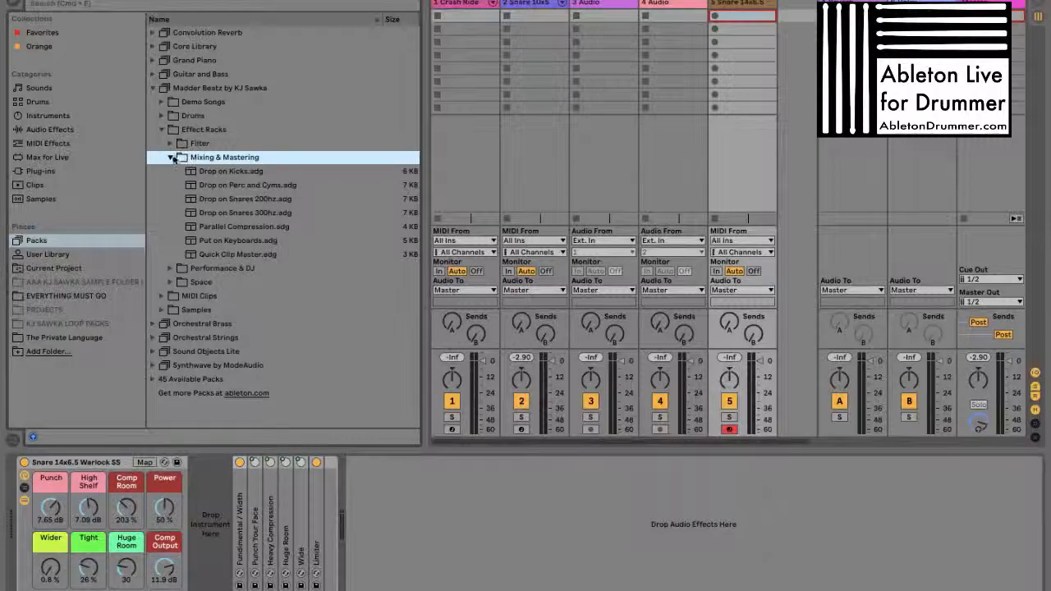
pyautogui.click(171, 158)
pyautogui.click(170, 170)
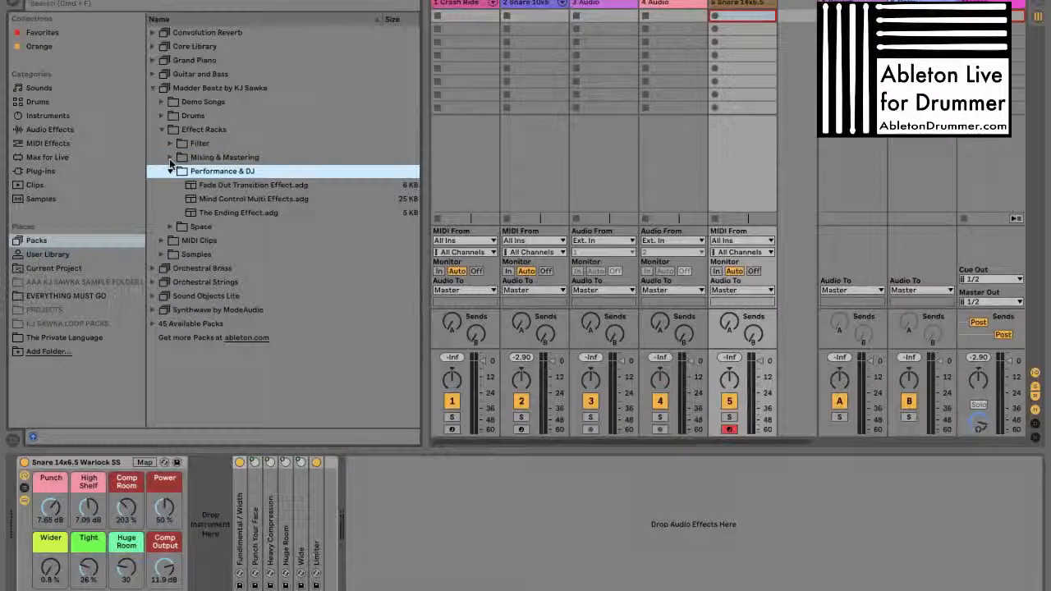
pyautogui.press('Left')
pyautogui.press('Up')
pyautogui.press('Up')
pyautogui.press('Right')
pyautogui.press('Left')
pyautogui.press('Down')
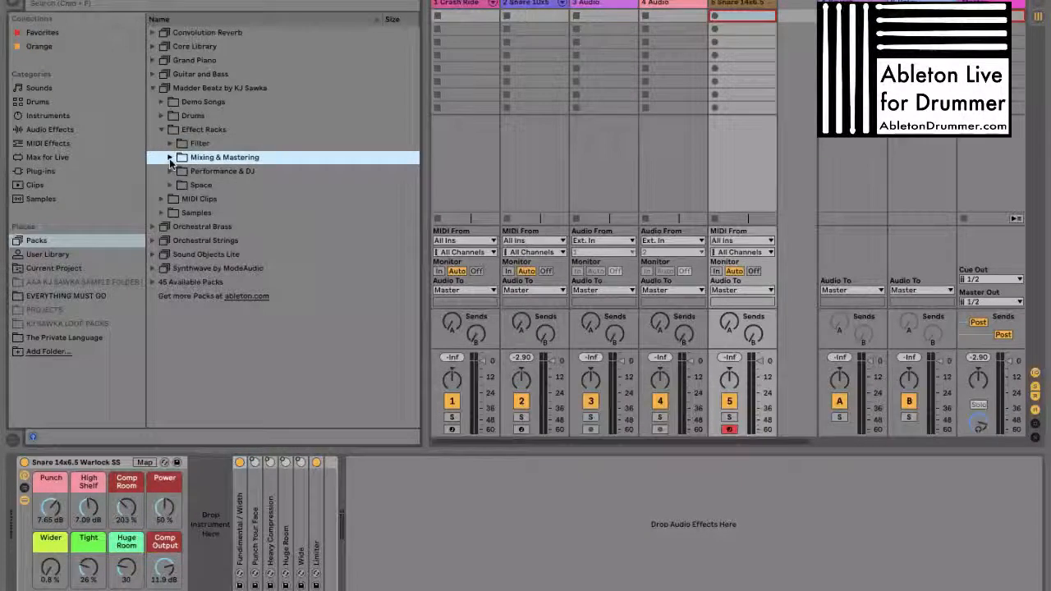
# Browse the Mixing & Mastering presets down to the snare racks, plus the Space and Performance & DJ subfolders
pyautogui.press('Right')
pyautogui.press('Down')
pyautogui.press('Down')
pyautogui.press('Down')
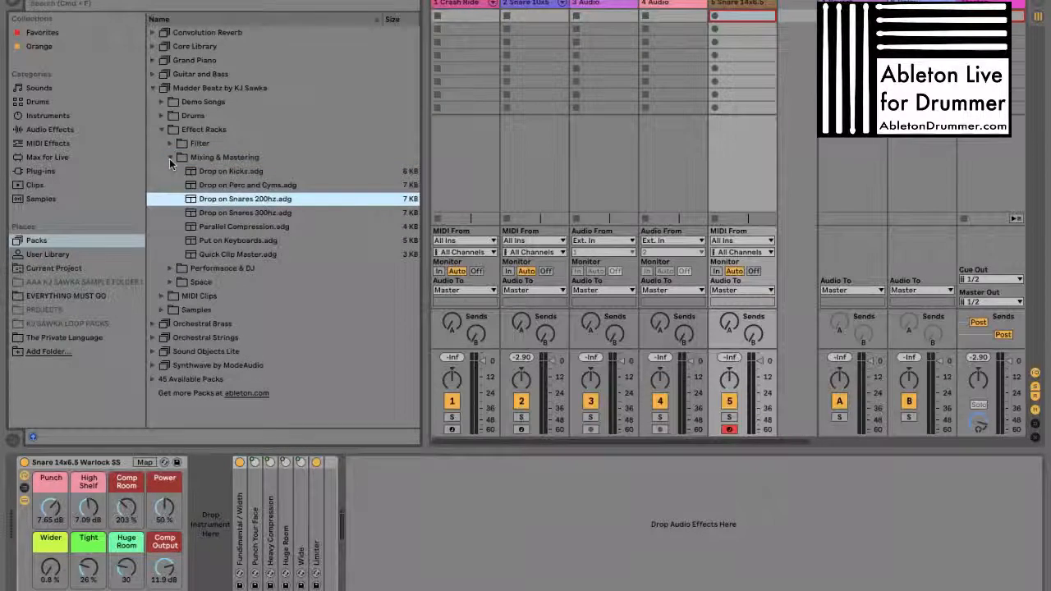
pyautogui.press('Down')
pyautogui.press('Left')
pyautogui.press('Down')
pyautogui.press('Down')
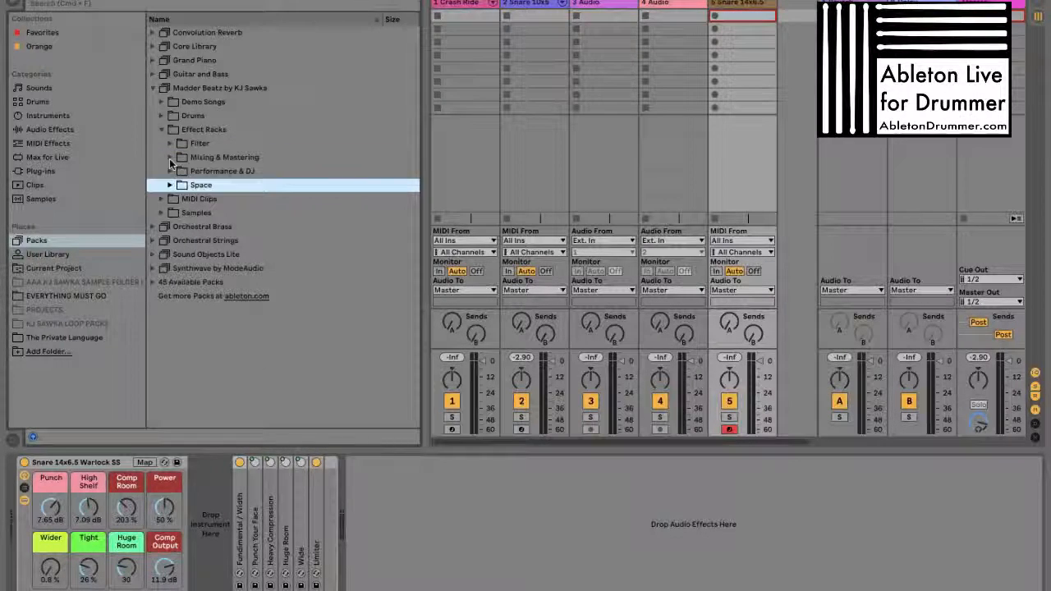
pyautogui.press('Right')
pyautogui.press('Left')
pyautogui.press('Up')
pyautogui.press('Right')
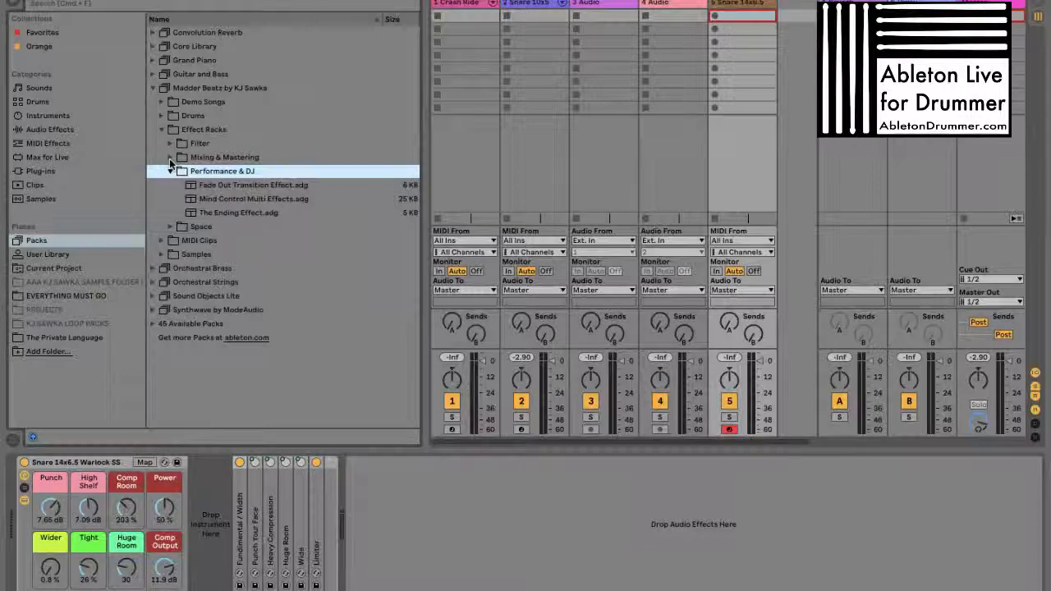
pyautogui.press('Left')
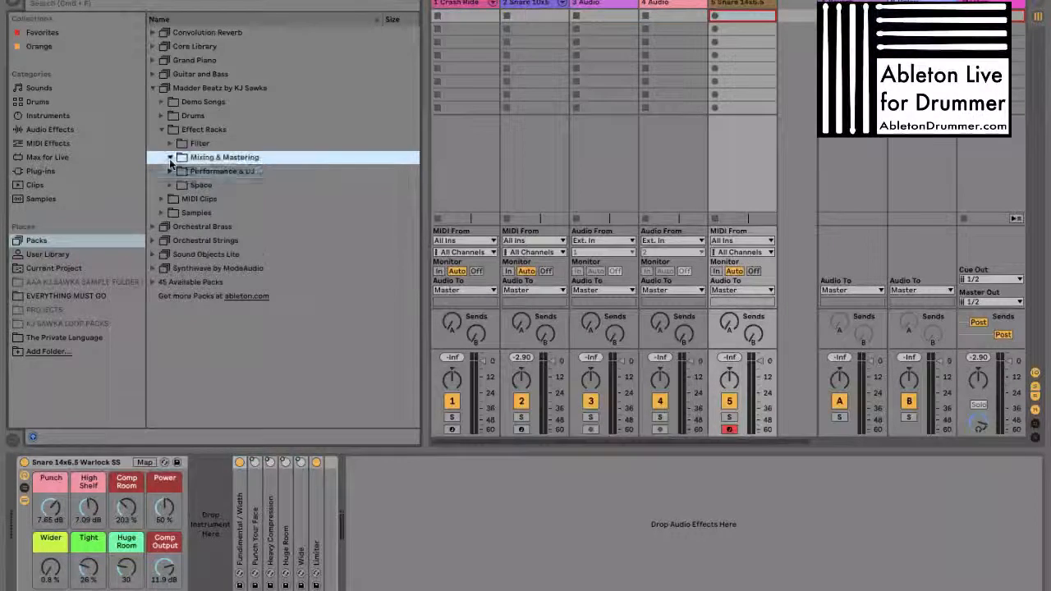
# Look through the Mixing & Mastering presets as far as Parallel Compression and the presets in the Filter subfolder
pyautogui.press('Up')
pyautogui.press('Right')
pyautogui.press('Down')
pyautogui.press('Up')
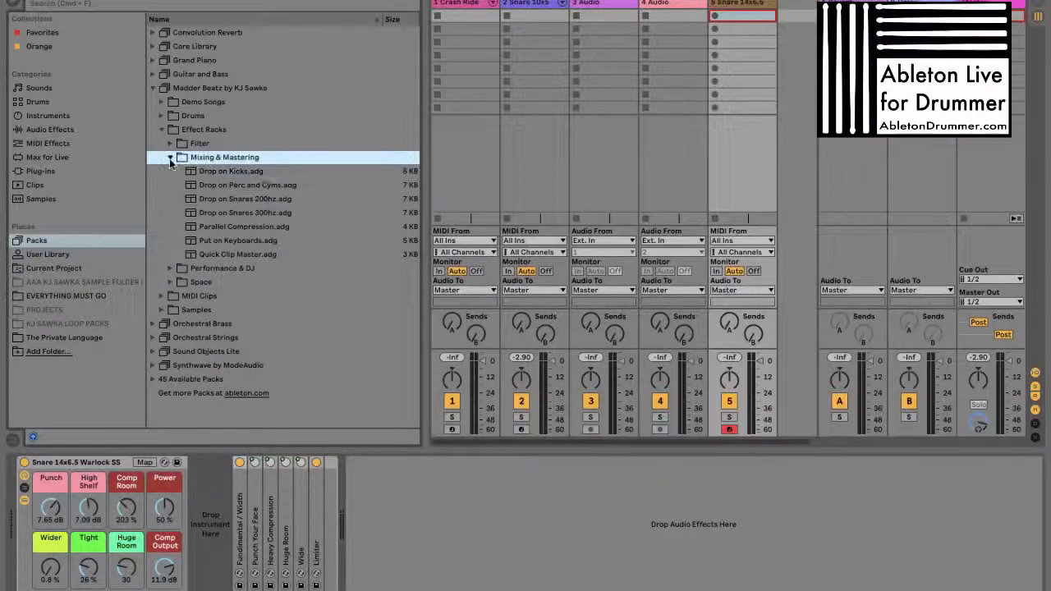
pyautogui.press('Down')
pyautogui.press('Down')
pyautogui.press('Down')
pyautogui.press('Down')
pyautogui.press('Down')
pyautogui.press('Down')
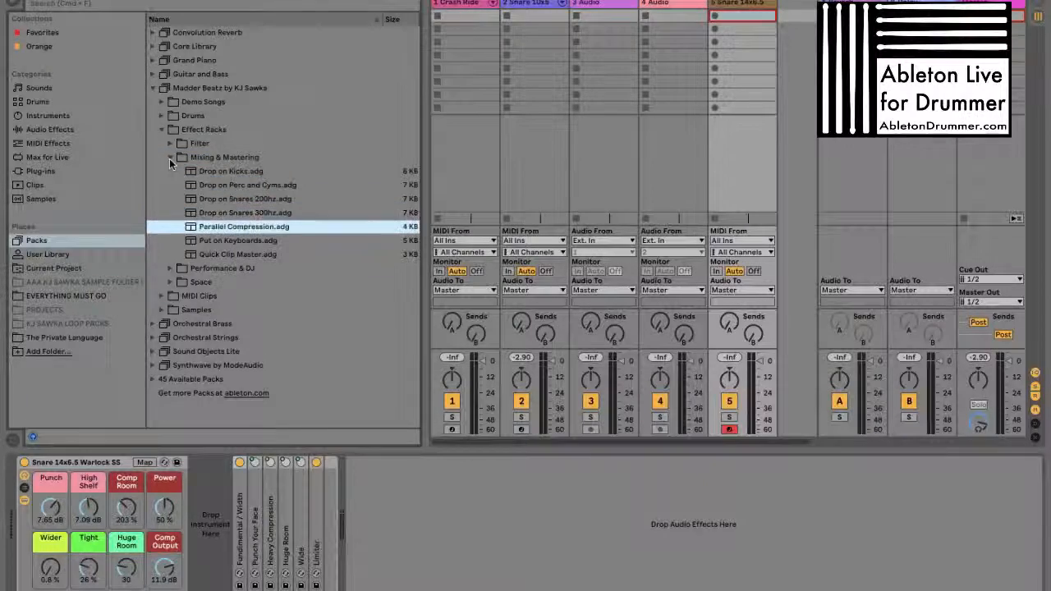
pyautogui.press('Left')
pyautogui.press('Left')
pyautogui.press('Up')
pyautogui.press('Right')
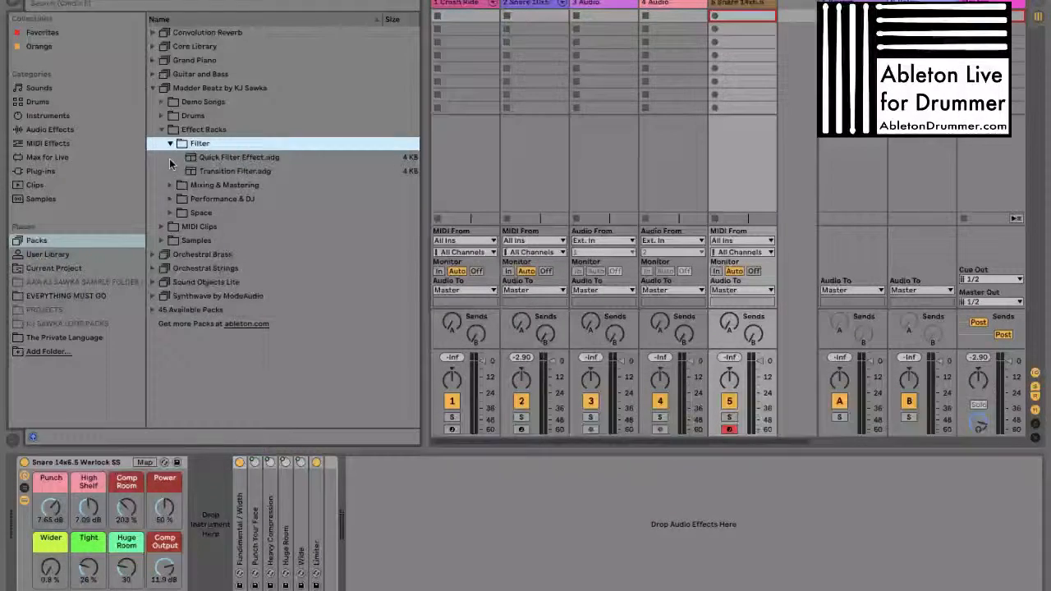
pyautogui.press('Down')
pyautogui.press('Down')
# Collapse the Effect Racks folder and look into the pack's neighbouring folders, including the Multisampled kits under Drums
pyautogui.press('Left')
pyautogui.press('Left')
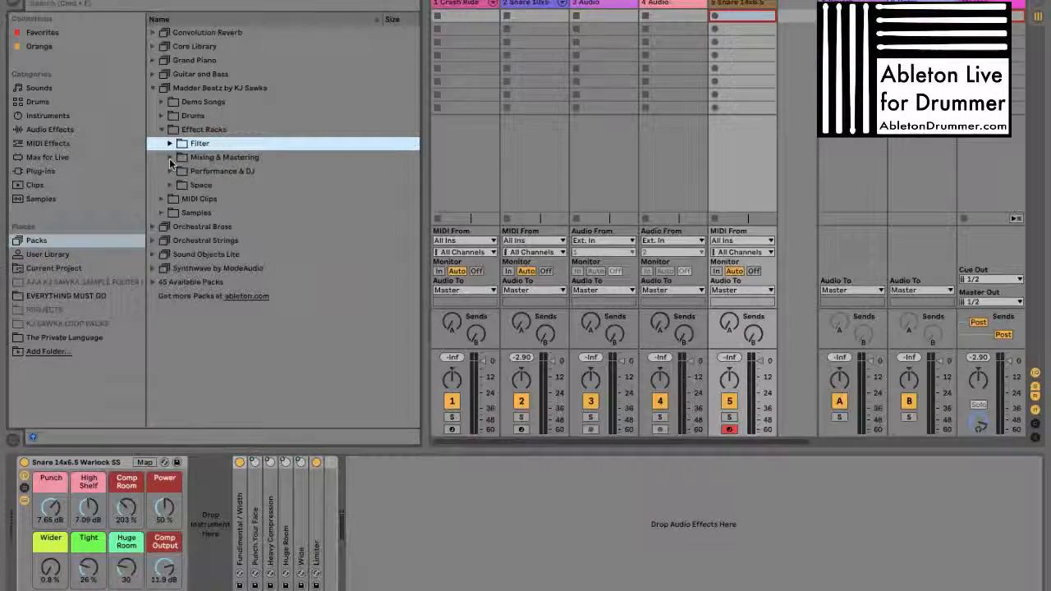
pyautogui.press('Down')
pyautogui.press('Down')
pyautogui.press('Down')
pyautogui.press('Left')
pyautogui.press('Left')
pyautogui.press('Down')
pyautogui.press('Right')
pyautogui.press('Up')
pyautogui.press('Down')
pyautogui.press('Left')
pyautogui.press('Up')
pyautogui.press('Up')
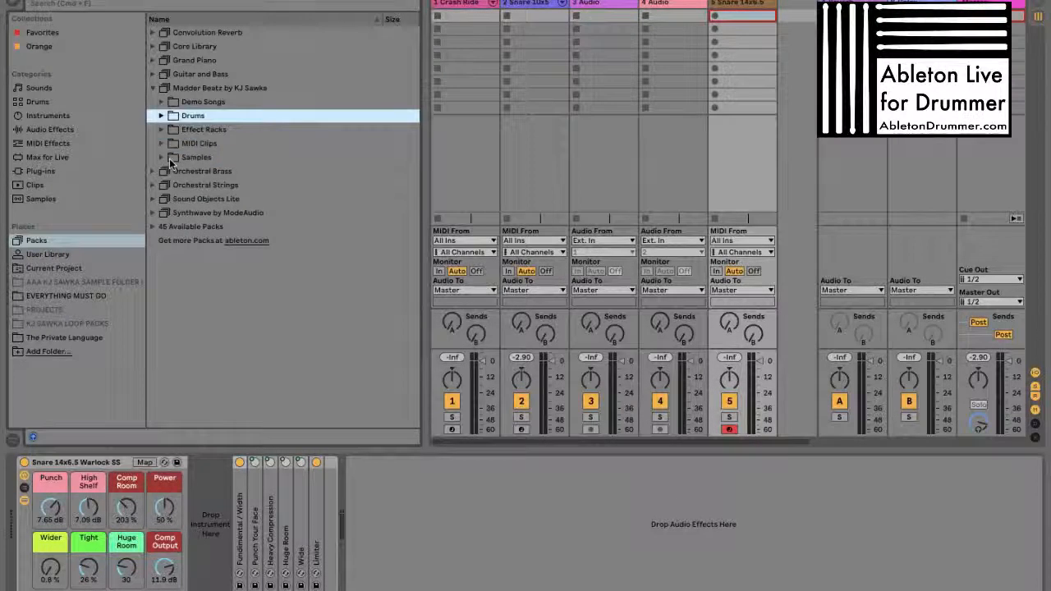
pyautogui.press('Right')
pyautogui.press('Down')
pyautogui.press('Down')
pyautogui.press('Left')
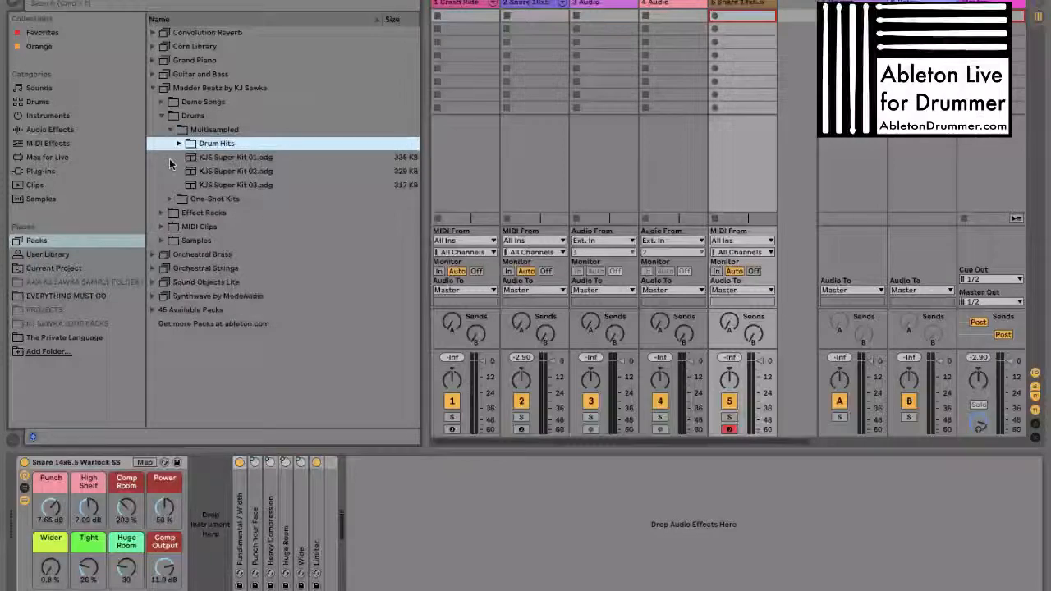
pyautogui.press('Up')
pyautogui.press('Left')
pyautogui.press('Up')
pyautogui.press('Left')
# Reopen the Effect Racks folder and examine the Quick Filter Effect and Transition Filter presets in Filter
pyautogui.press('Down')
pyautogui.press('Right')
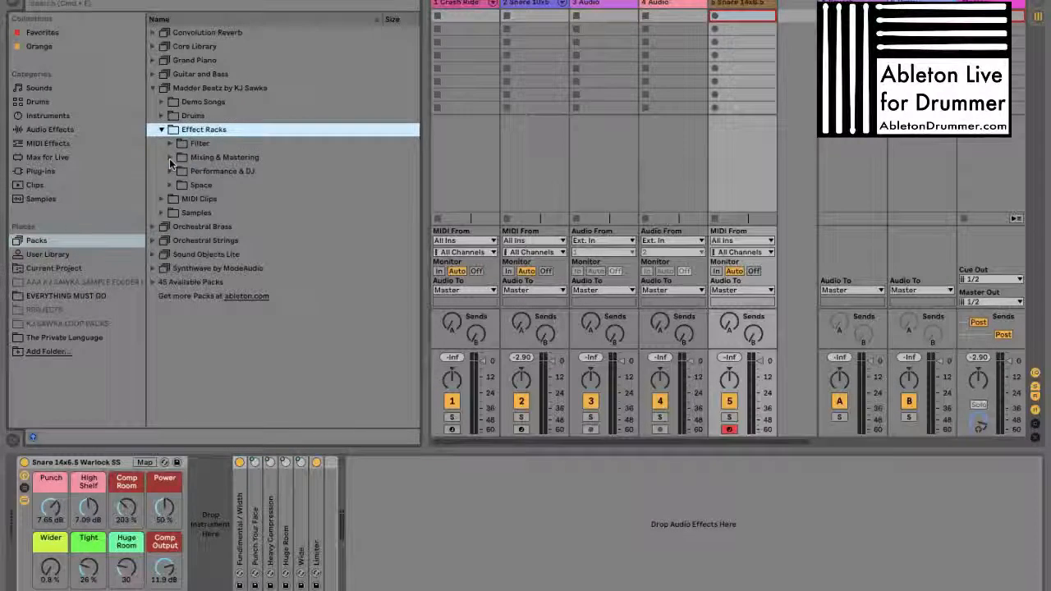
pyautogui.press('Down')
pyautogui.press('Right')
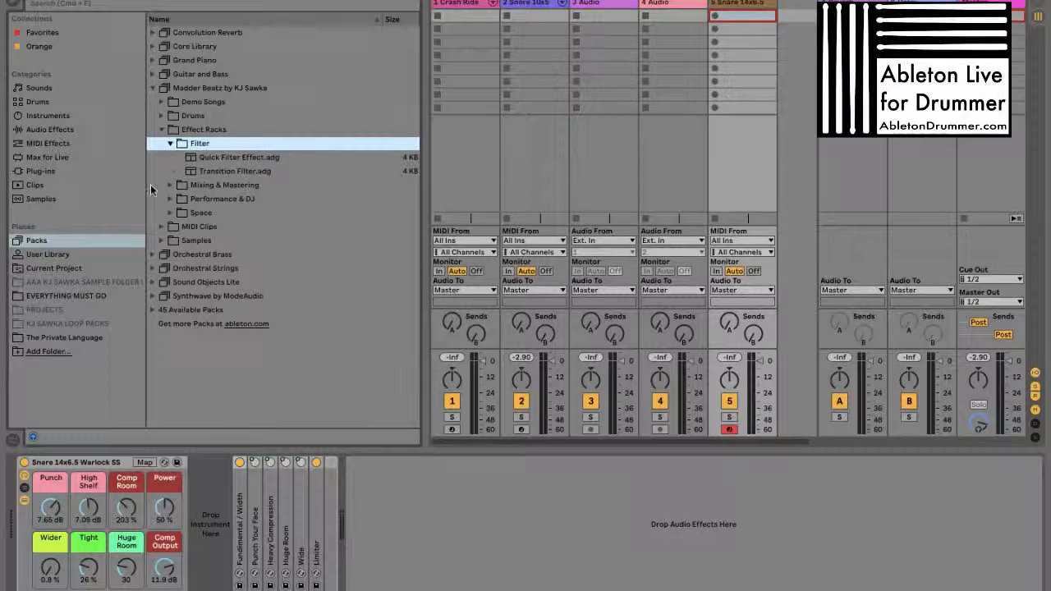
pyautogui.press('Down')
pyautogui.press('Down')
pyautogui.press('Up')
pyautogui.press('Up')
pyautogui.press('Left')
# Examine the Mixing & Mastering presets from Drop on Kicks to Put on Keyboards and collapse the subfolder
pyautogui.press('Down')
pyautogui.press('Right')
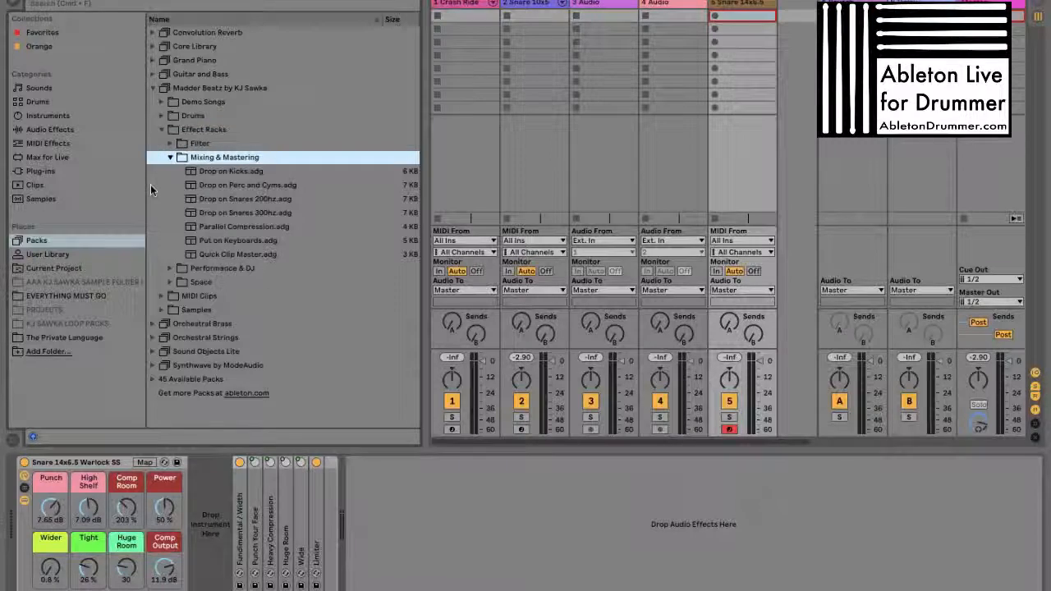
pyautogui.press('Down')
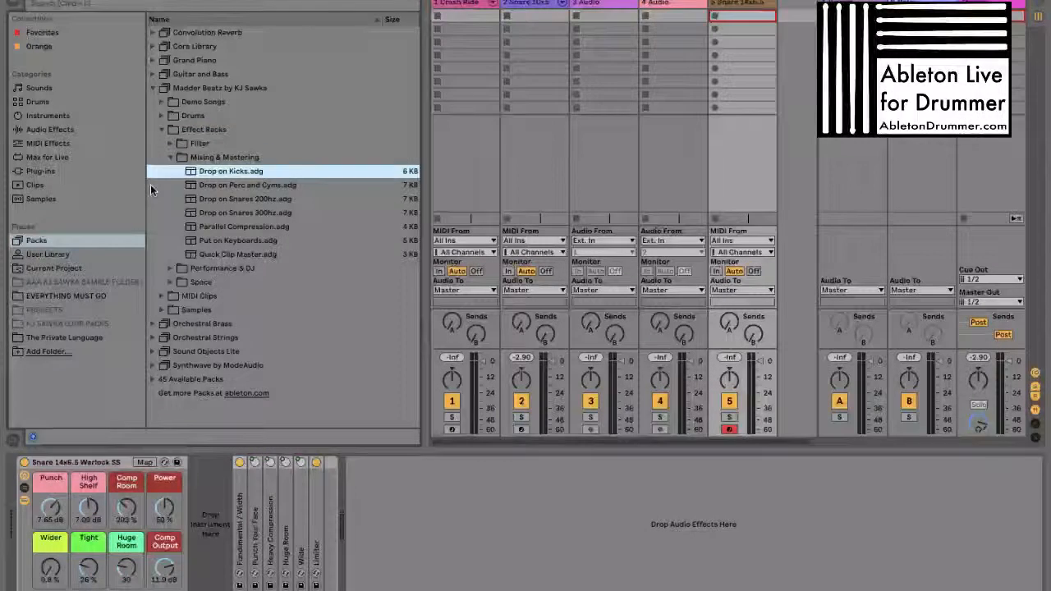
pyautogui.press('Down')
pyautogui.press('Down')
pyautogui.press('Down')
pyautogui.press('Down')
pyautogui.press('Down')
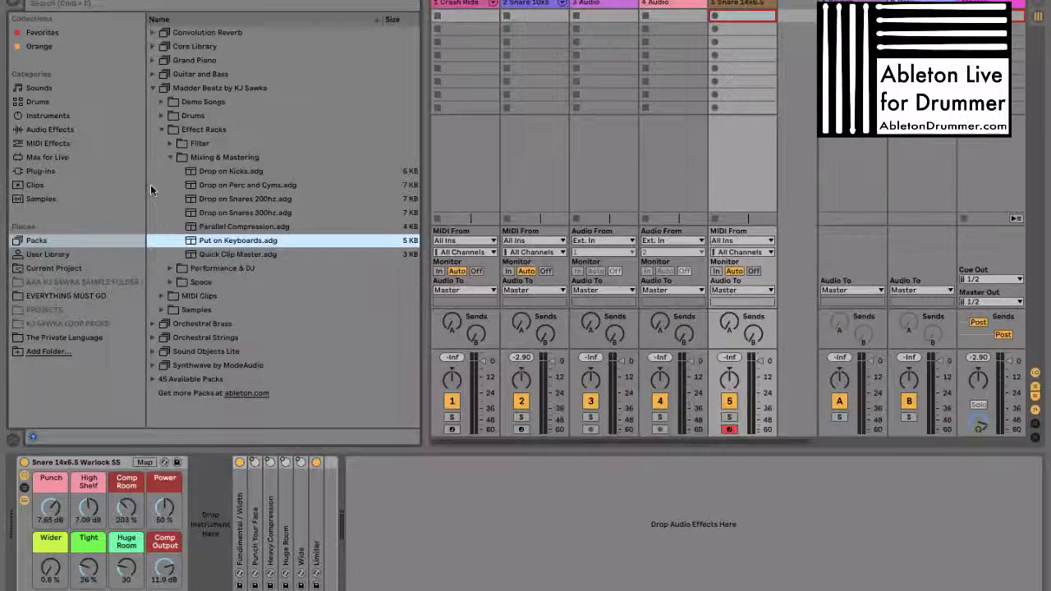
pyautogui.press('Left')
pyautogui.press('Left')
# Examine the effect presets in the Performance & DJ and Space subfolders, collapsing each one after viewing
pyautogui.press('Down')
pyautogui.press('Right')
pyautogui.press('Down')
pyautogui.press('Down')
pyautogui.press('Down')
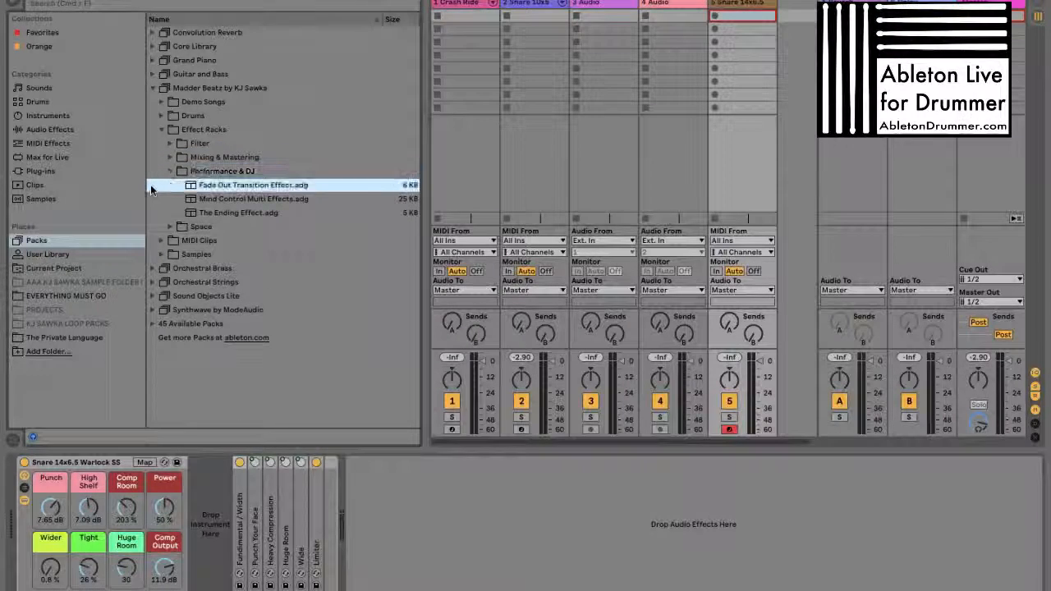
pyautogui.press('Left')
pyautogui.press('Left')
pyautogui.press('Down')
pyautogui.press('Right')
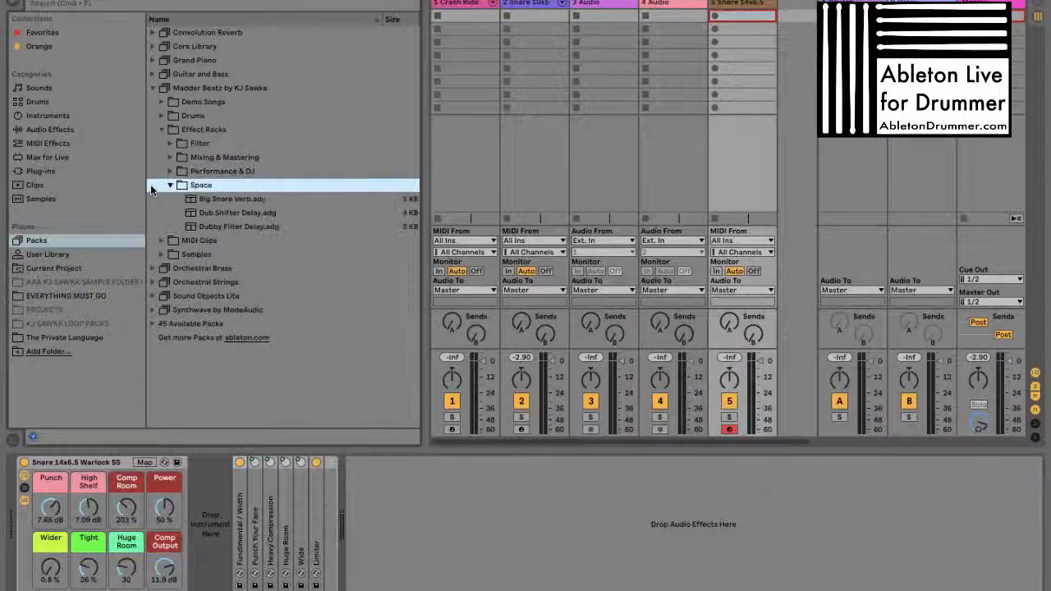
pyautogui.press('Down')
pyautogui.press('Down')
# Collapse the Effect Racks folder and expand the MIDI Clips folder to show its tempo subfolders
pyautogui.press('Down')
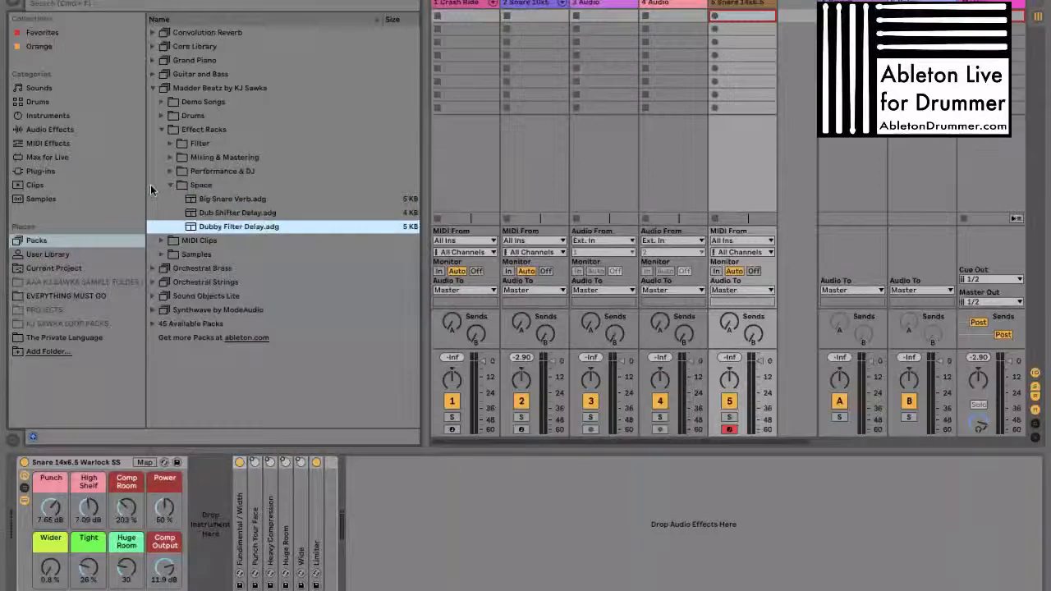
pyautogui.press('Left')
pyautogui.press('Left')
# Collapse the MIDI Clips folder and reopen Effect Racks to review its Filter, Mixing & Mastering, Performance & DJ and Space subfolders
pyautogui.press('Left')
pyautogui.press('Left')
pyautogui.press('Down')
pyautogui.press('Right')
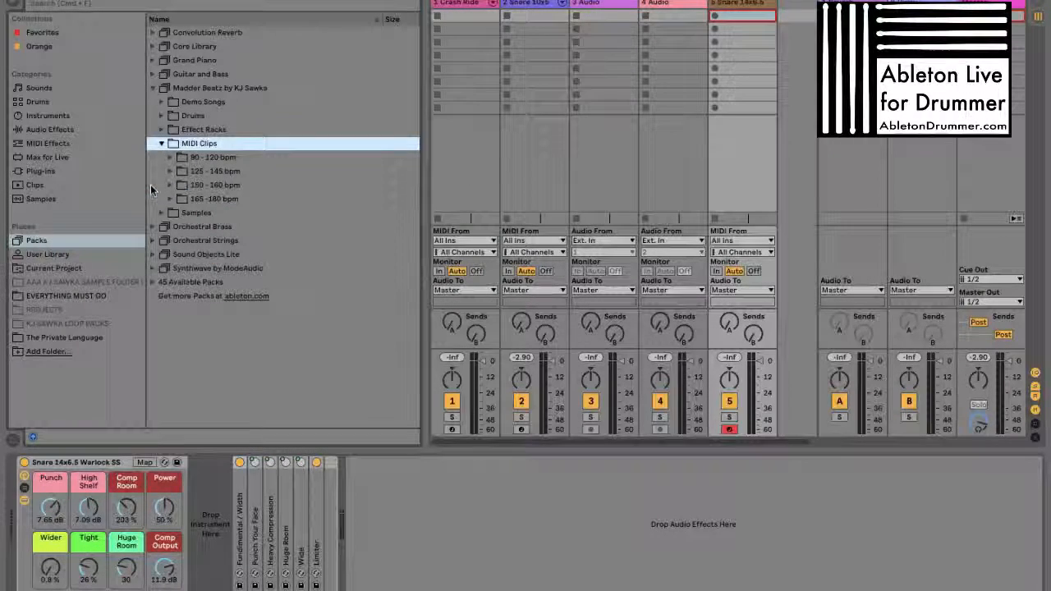
pyautogui.press('Left')
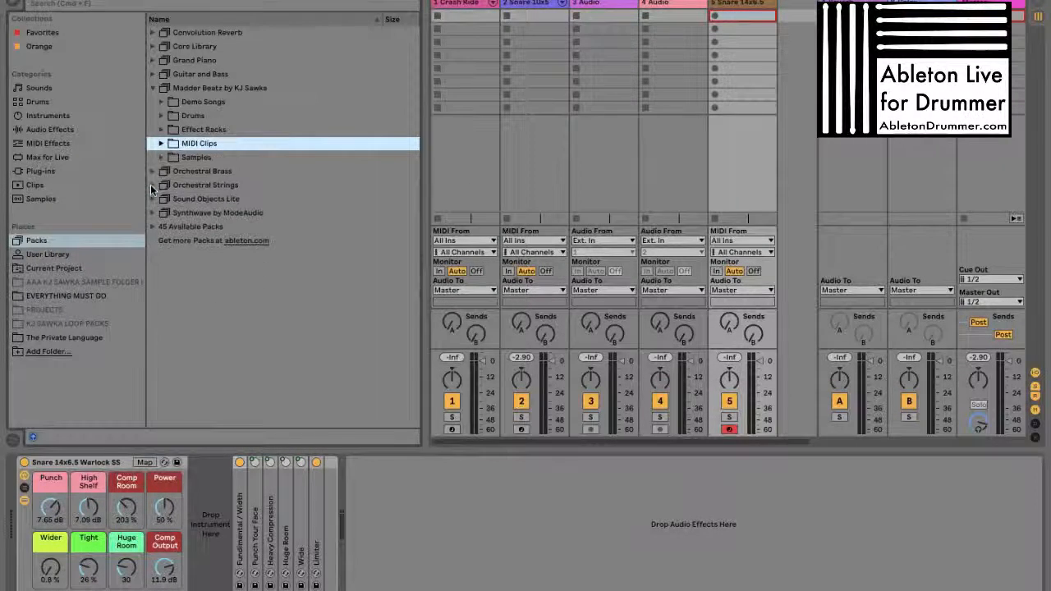
pyautogui.press('Up')
pyautogui.press('Right')
pyautogui.press('Down')
pyautogui.press('Down')
pyautogui.press('Down')
pyautogui.press('Down')
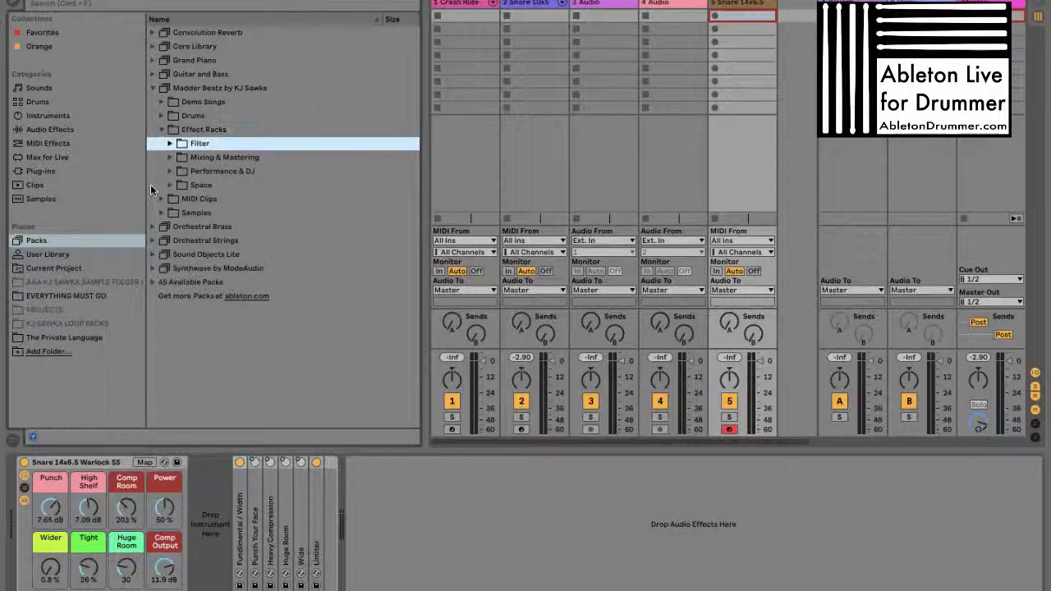
pyautogui.press('Right')
pyautogui.press('Left')
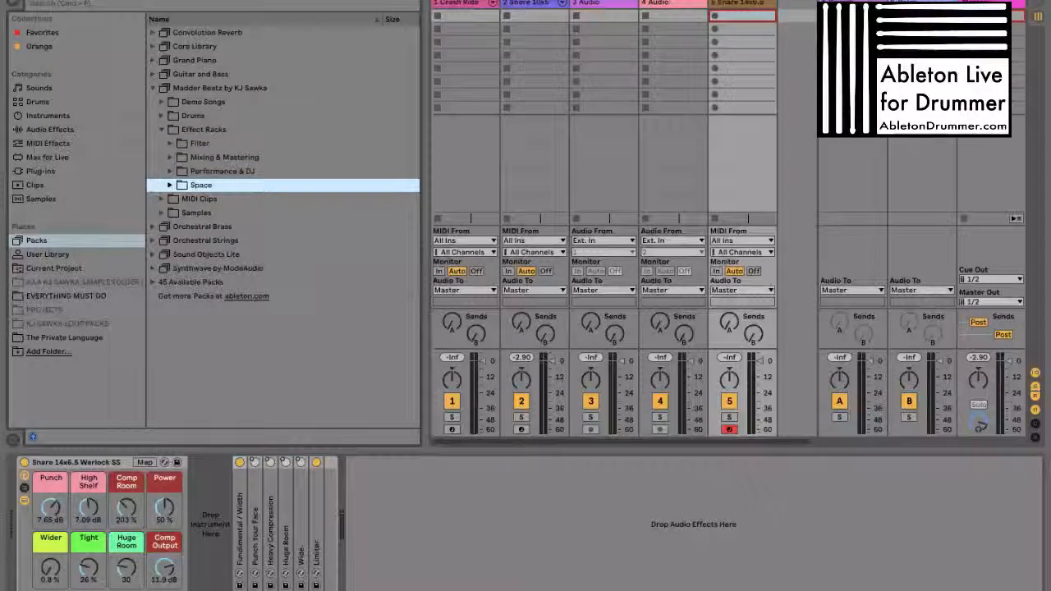
# Select the Snare 14x6.5 Warlock SS rack and examine its macros and folded effect devices
pyautogui.click(74, 464)
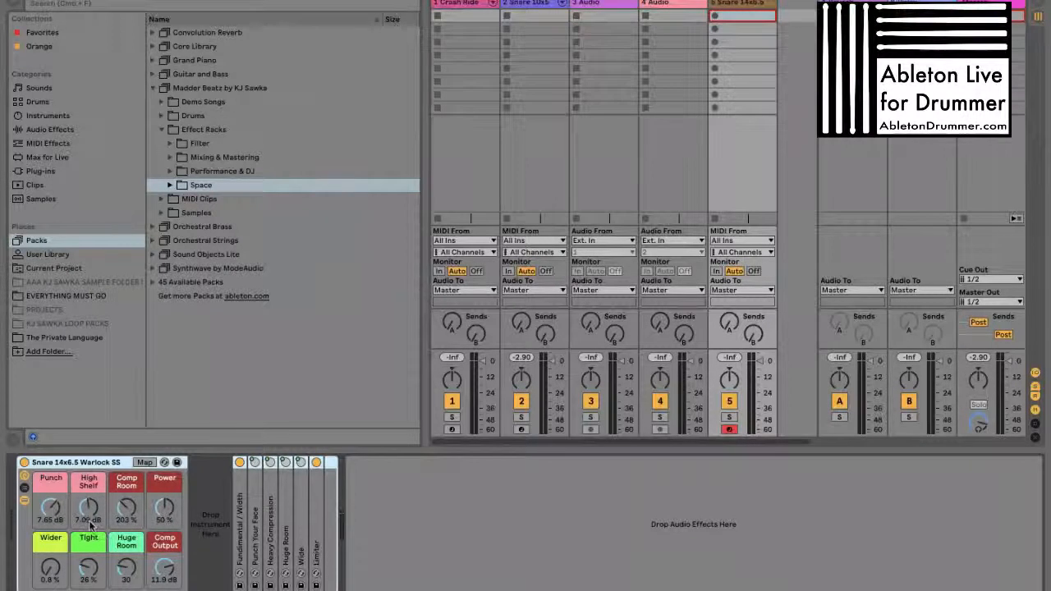
pyautogui.click(359, 512)
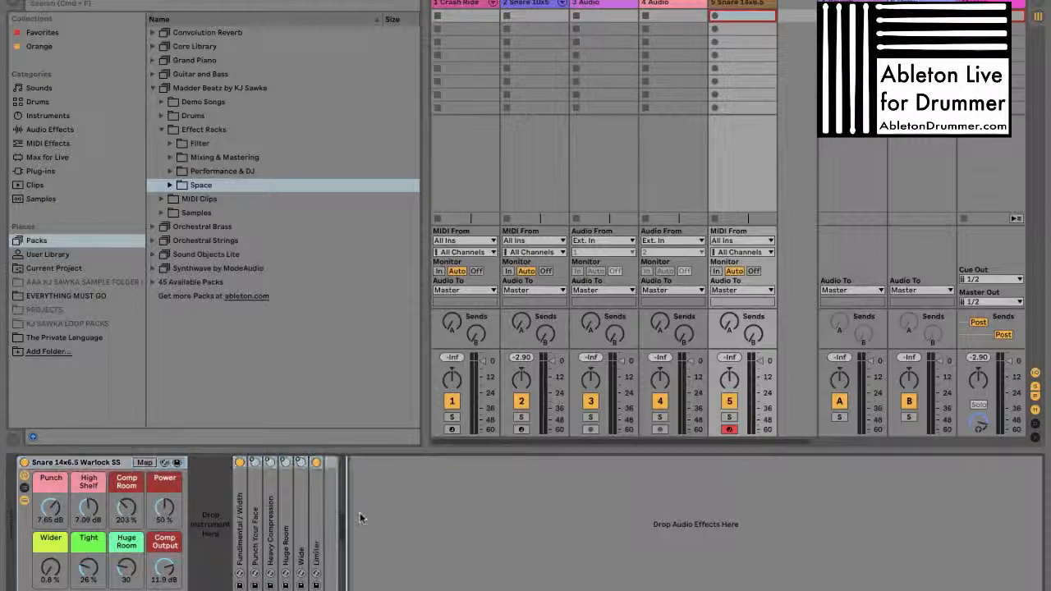
pyautogui.click(209, 478)
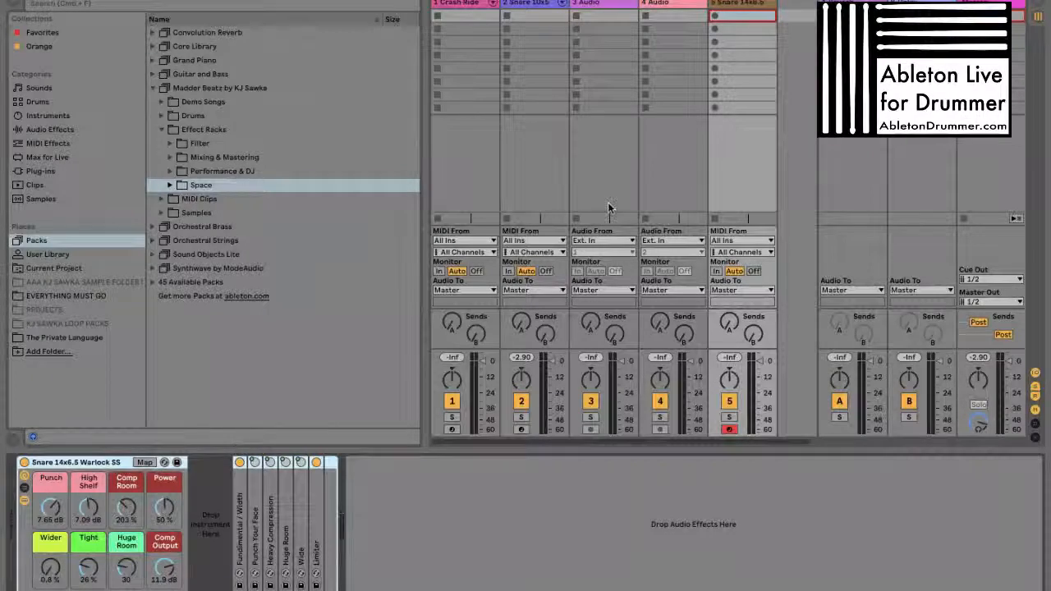
# Examine the full device chain of the Snare 10x5 track and fold the Snare Throw Off / On rack
pyautogui.click(542, 4)
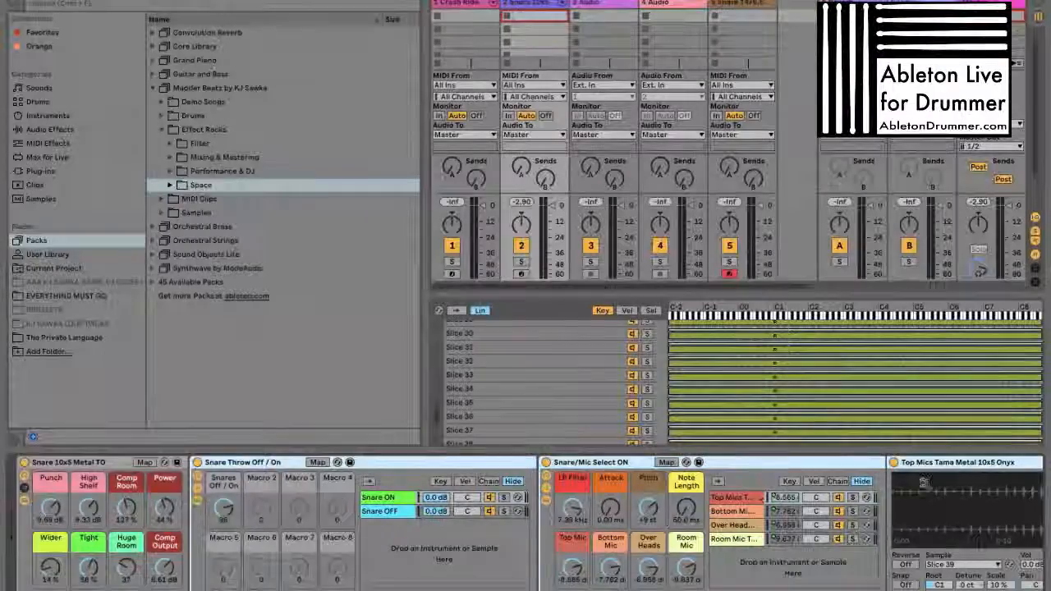
pyautogui.hscroll(5, 706, 529)
pyautogui.hscroll(3, 705, 528)
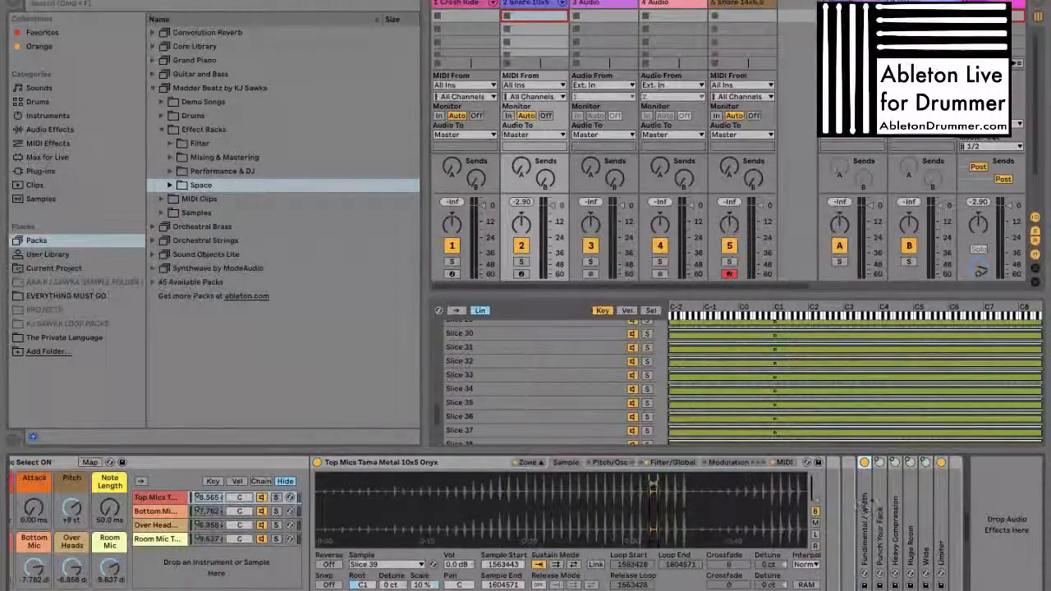
pyautogui.hscroll(-3, 710, 508)
pyautogui.hscroll(-5, 710, 508)
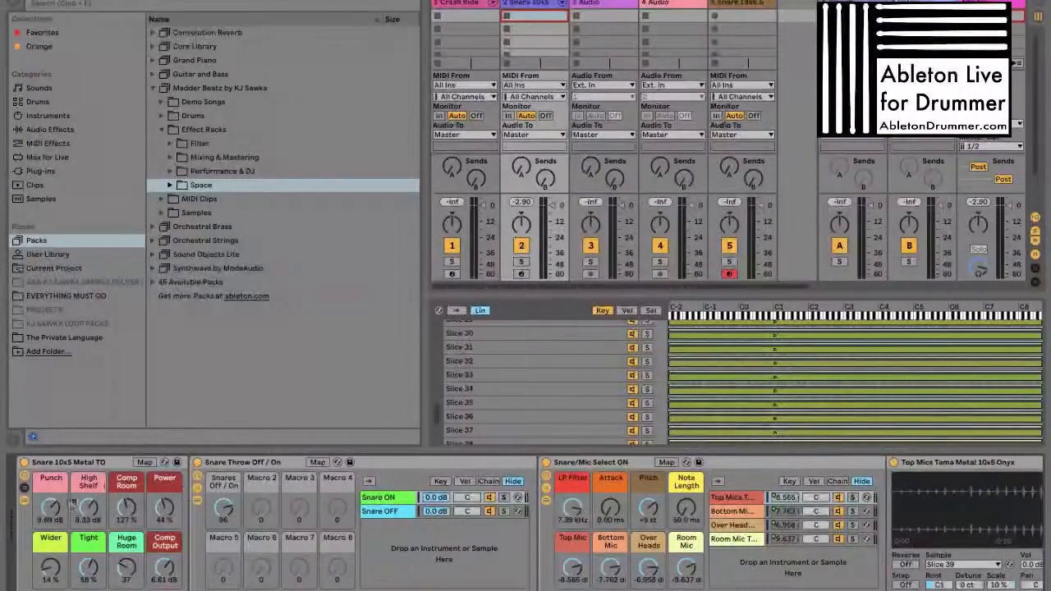
pyautogui.doubleClick(256, 463)
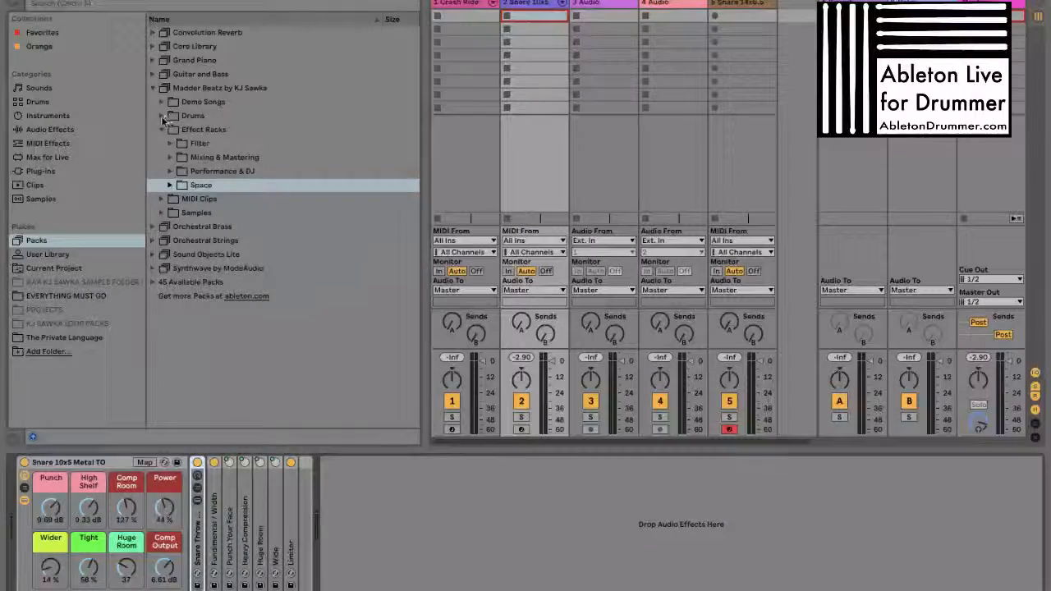
# Open the Multisampled folder in Drums, look through KJS Super Kit 01 to 03, and select the Snare 10x5 Metal TO rack
pyautogui.click(195, 119)
pyautogui.click(209, 130)
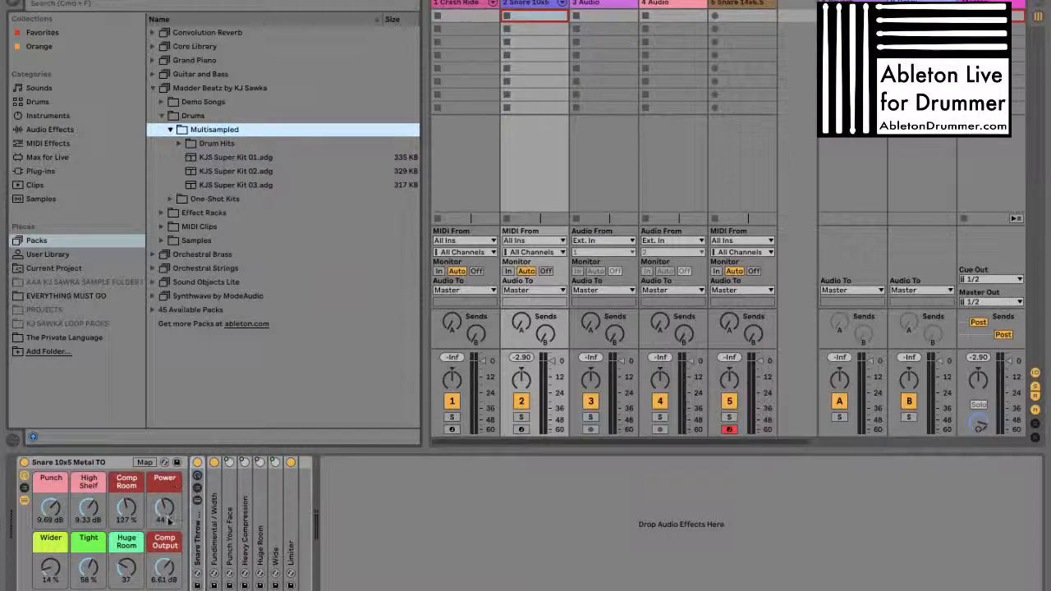
pyautogui.click(210, 157)
pyautogui.press('Down')
pyautogui.press('Down')
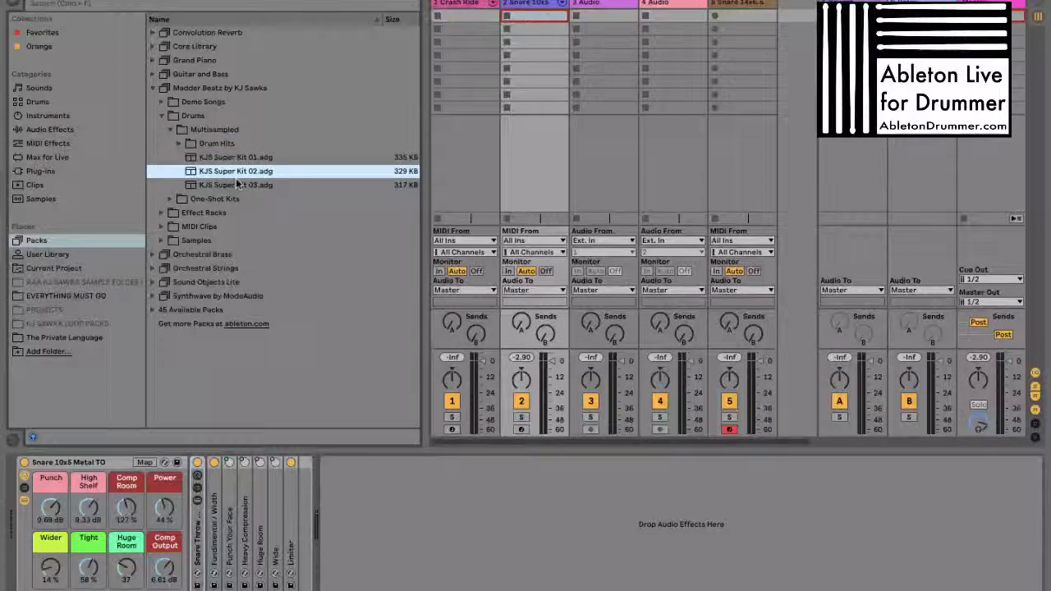
pyautogui.click(236, 161)
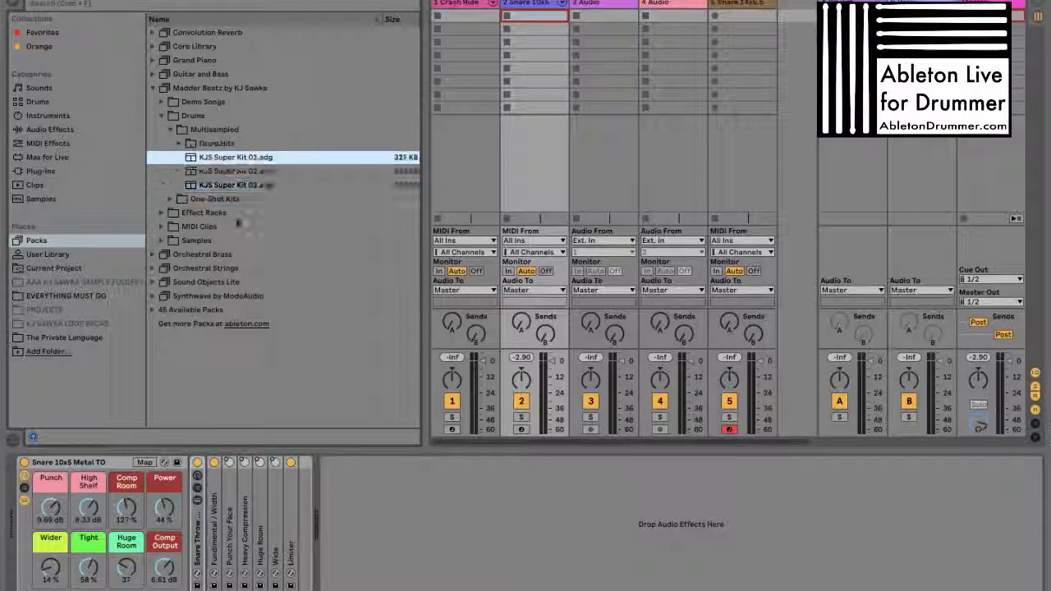
pyautogui.click(96, 466)
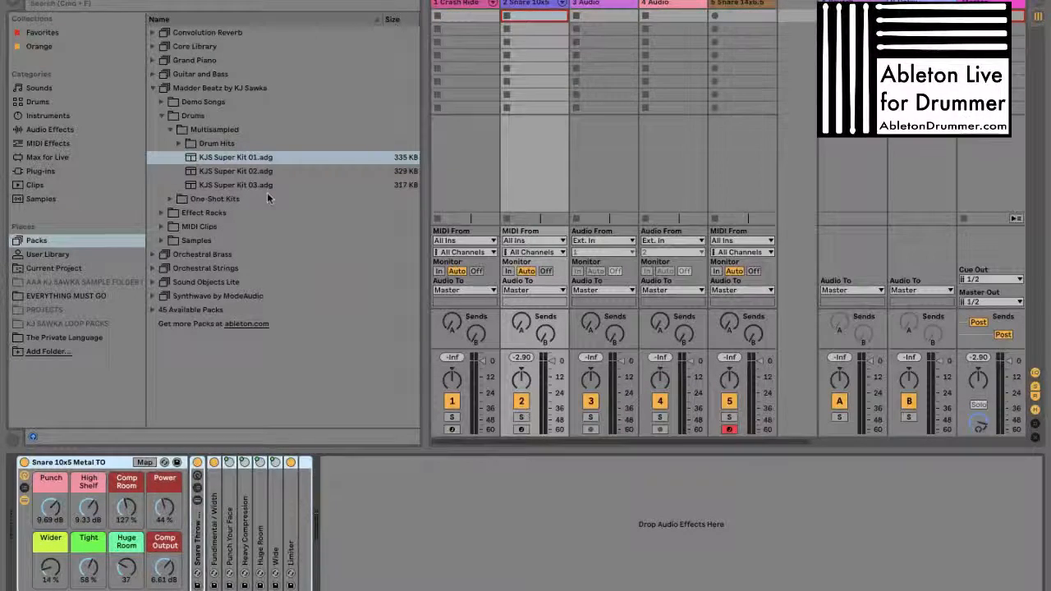
# Expand the Drum Hits folder in Multisampled and collapse its Snares subfolder
pyautogui.click(232, 144)
pyautogui.press('Right')
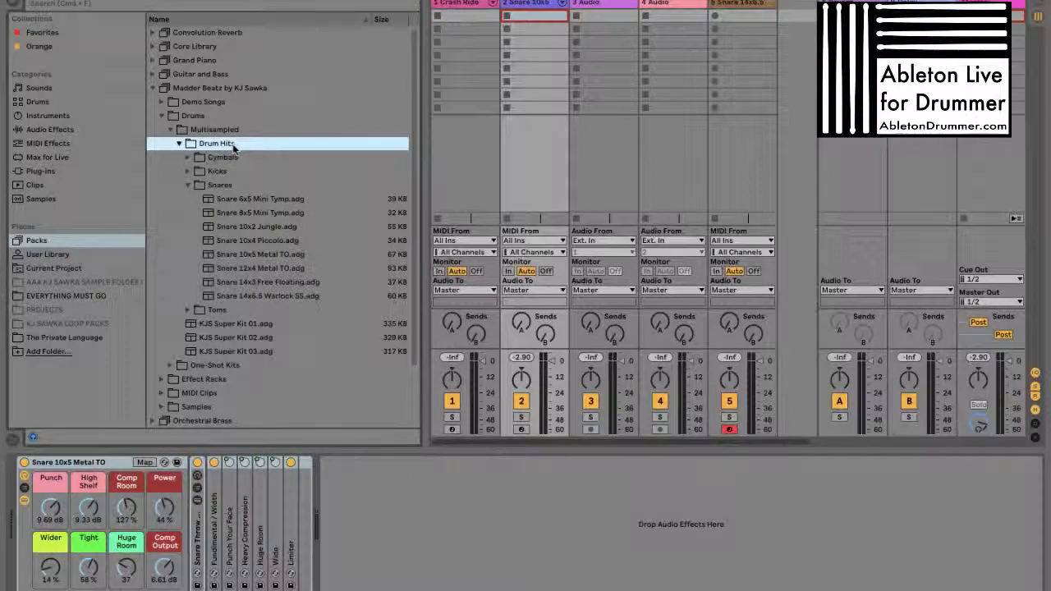
pyautogui.press('Down')
pyautogui.press('Down')
pyautogui.press('Down')
pyautogui.press('Left')
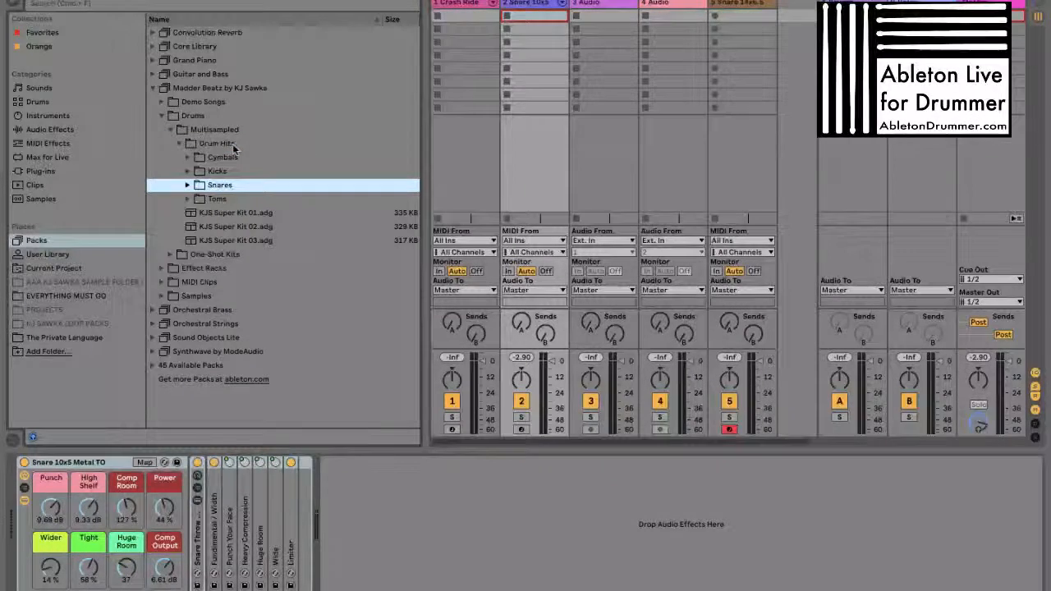
# Examine the Cymbals, Kicks and Snares presets in Drum Hits, collapsing each subfolder, and collapse the Multisampled folder
pyautogui.press('Up')
pyautogui.press('Up')
pyautogui.press('Right')
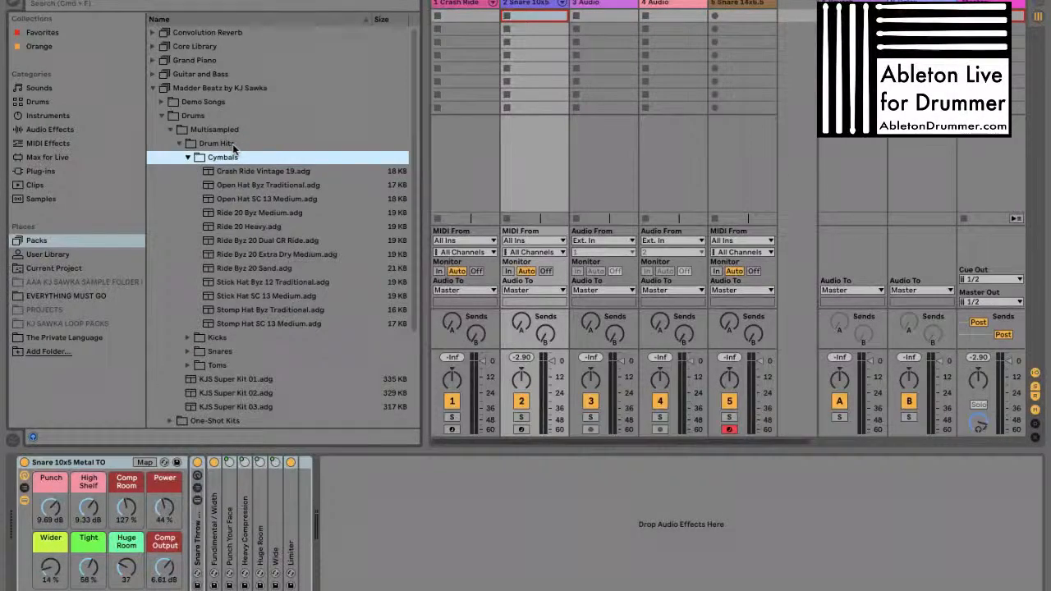
pyautogui.press('Left')
pyautogui.press('Down')
pyautogui.press('Right')
pyautogui.press('Left')
pyautogui.press('Down')
pyautogui.press('Right')
pyautogui.press('Left')
pyautogui.press('Up')
pyautogui.press('Up')
pyautogui.press('Up')
pyautogui.press('Up')
pyautogui.press('Left')
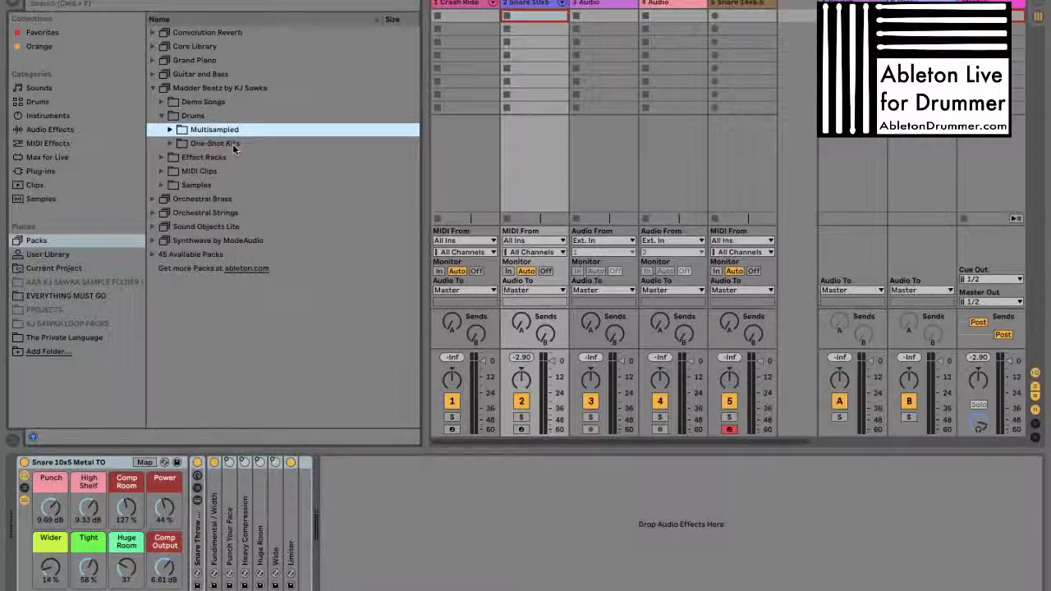
# Expand the MIDI Clips folder and its 90 - 120 bpm subfolder to view the groove clips
pyautogui.press('Down')
pyautogui.press('Down')
pyautogui.press('Down')
pyautogui.press('Right')
pyautogui.press('Down')
pyautogui.press('Right')
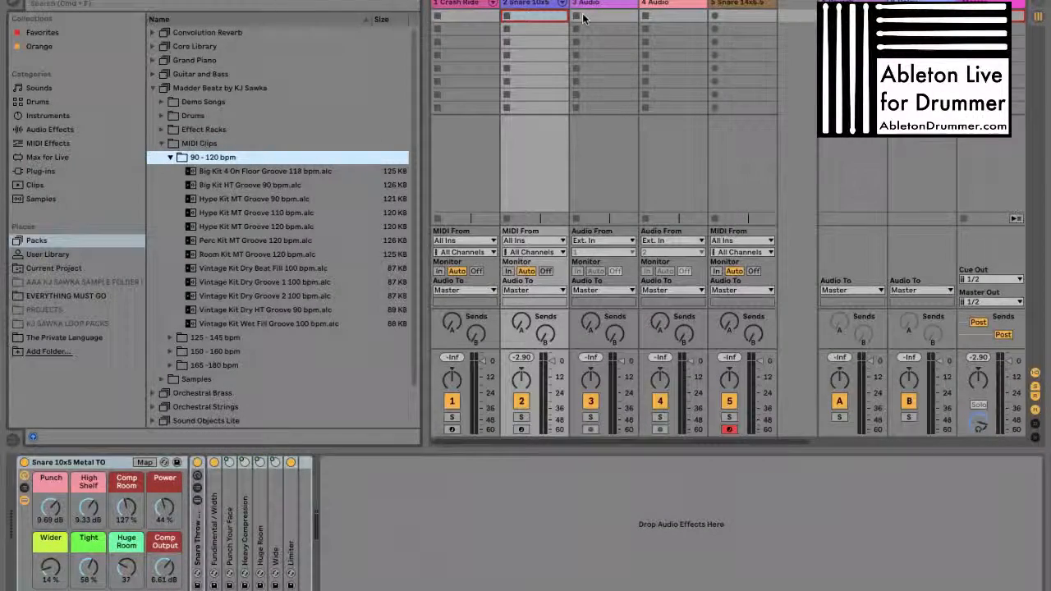
# Reopen the Drums folder and expand One-Shot Kits to show its kit presets
pyautogui.click(204, 131)
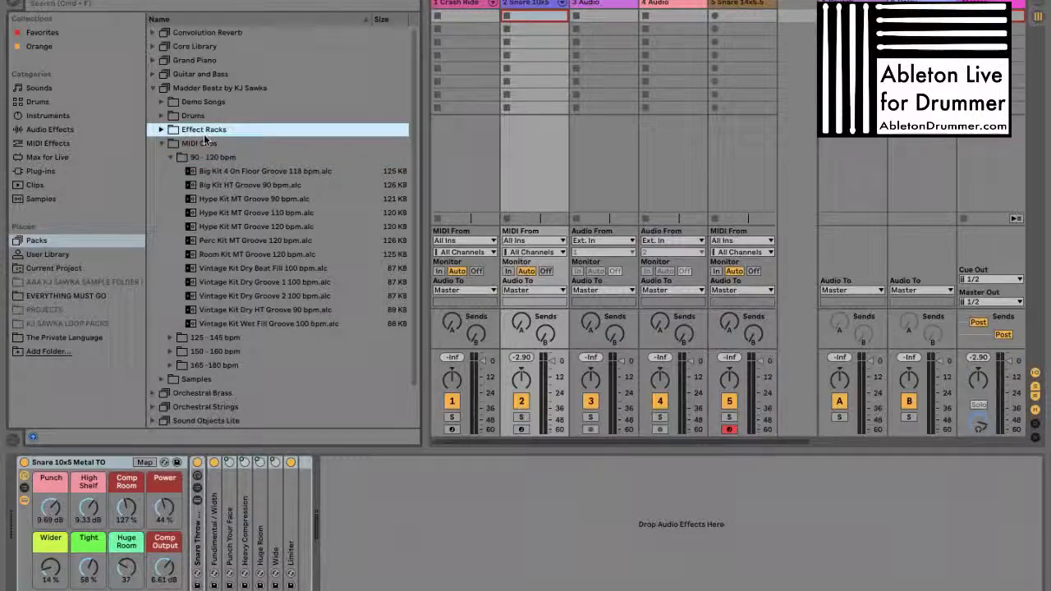
pyautogui.press('Up')
pyautogui.press('Right')
pyautogui.press('Down')
# Load KJS Big Kit.adg onto a MIDI track beside Crash Ride, in place of the other snare and audio tracks
pyautogui.press('Down')
pyautogui.press('Right')
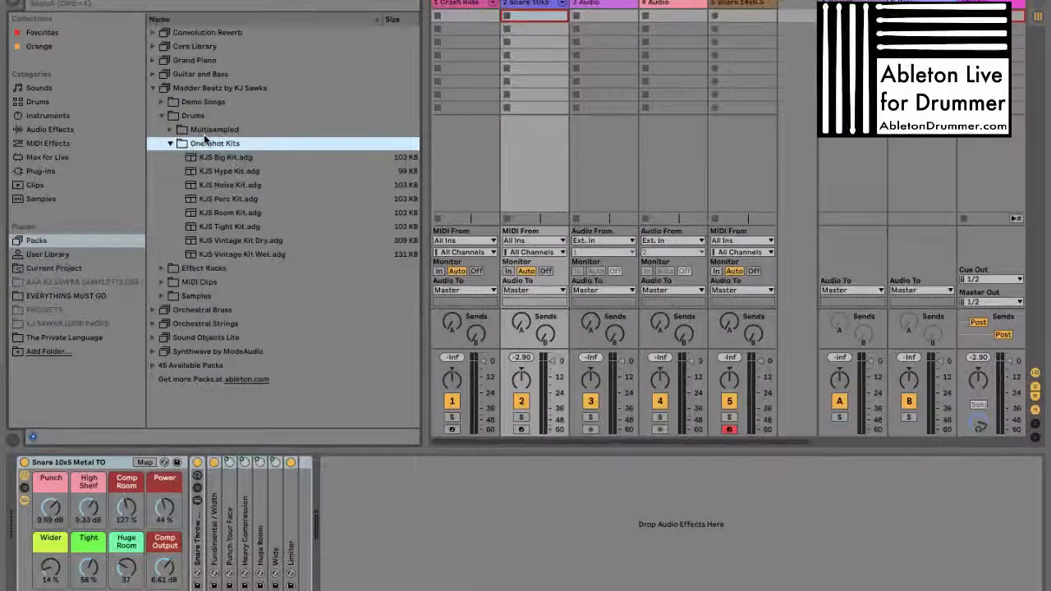
pyautogui.press('Down')
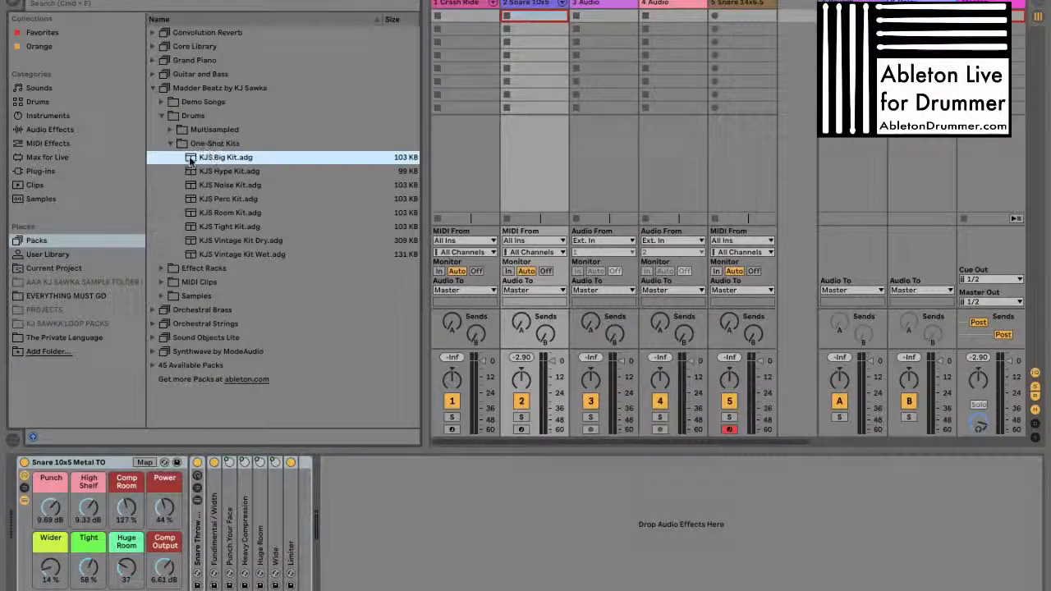
pyautogui.click(727, 12)
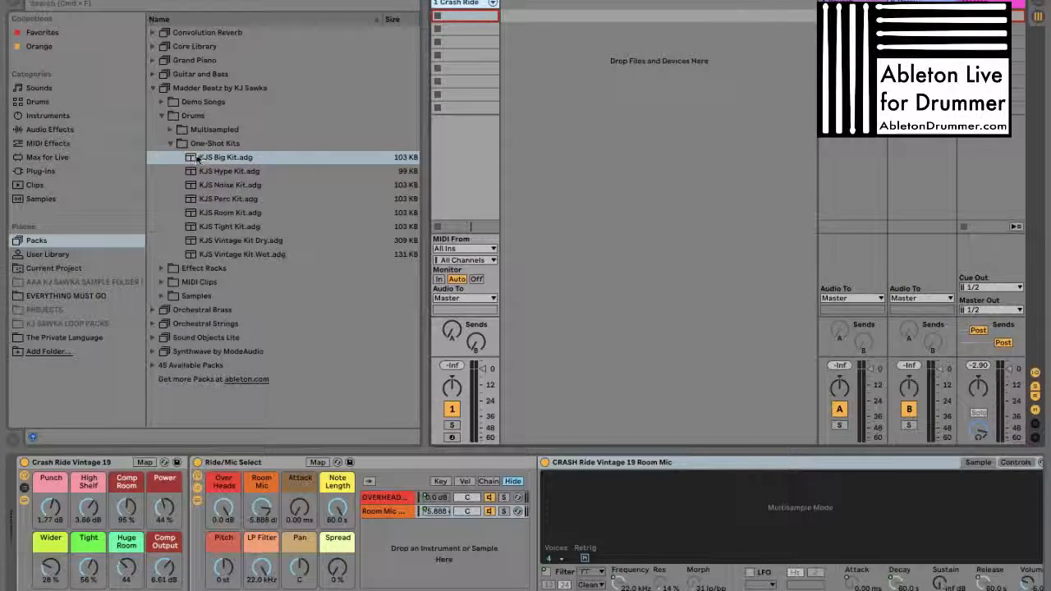
pyautogui.moveTo(197, 158); pyautogui.dragTo(549, 92)
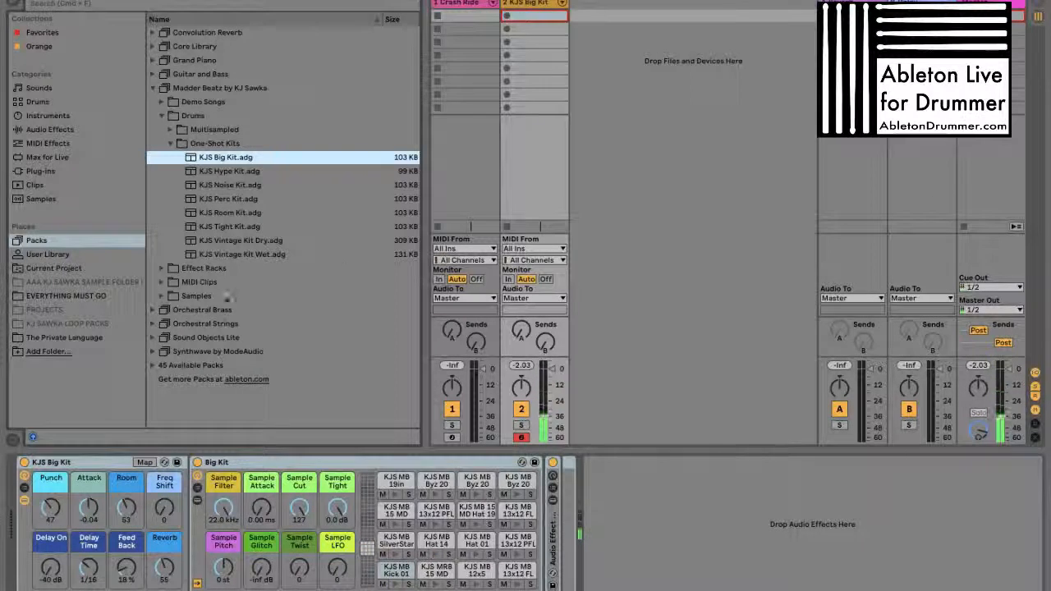
# Place the Big Kit 4 On Floor Groove 118 bpm MIDI clip in the KJS Big Kit track's first slot and launch it
pyautogui.click(164, 117)
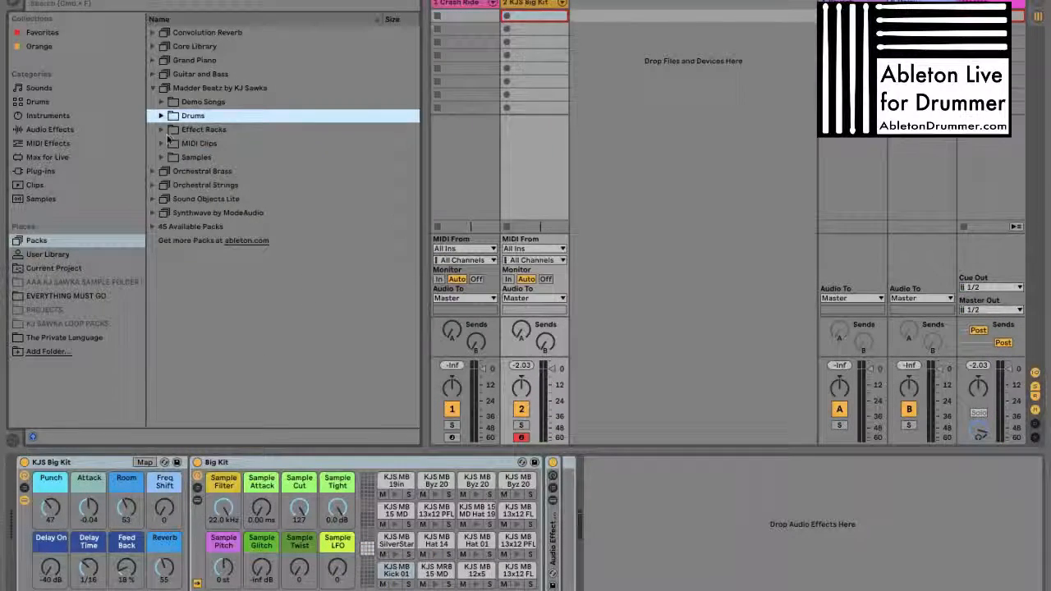
pyautogui.click(170, 146)
pyautogui.moveTo(190, 173); pyautogui.dragTo(533, 15)
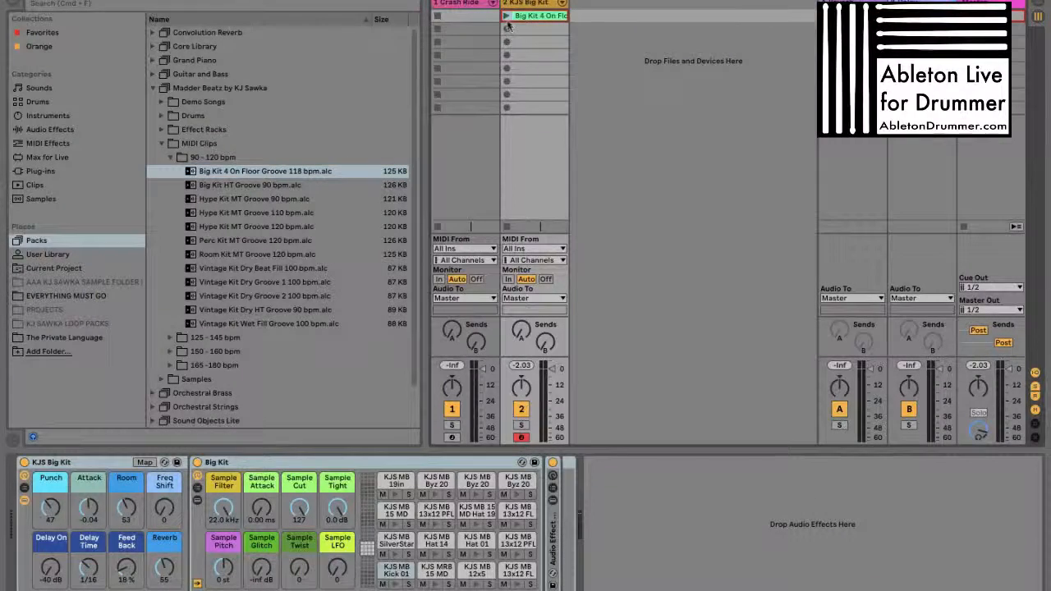
pyautogui.click(506, 17)
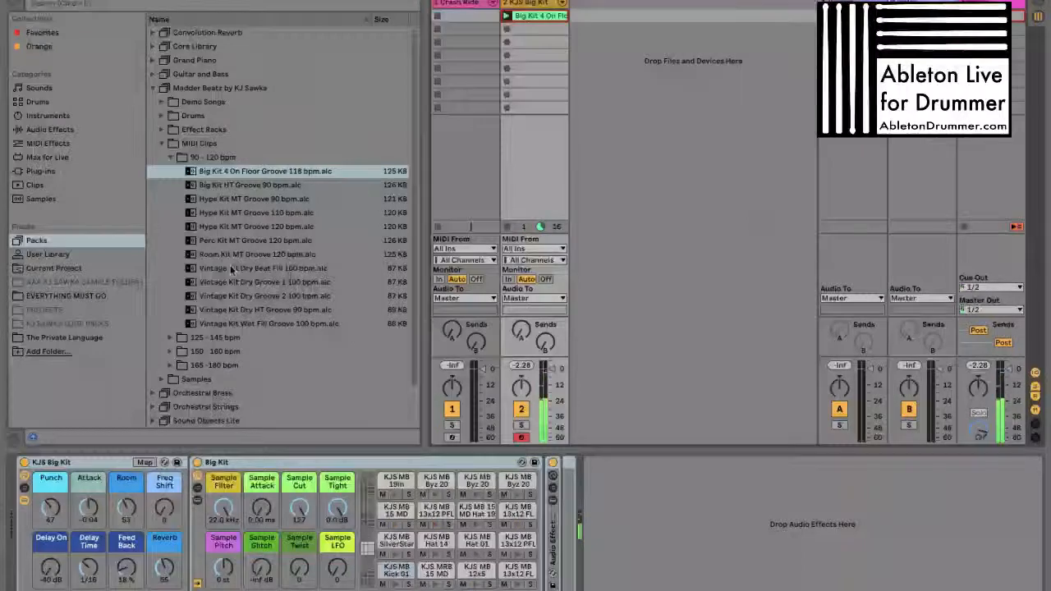
# Place the Vintage Kit Dry Beat Fill 100 bpm clip in the KJS Big Kit track's third slot and launch it
pyautogui.click(220, 269)
pyautogui.moveTo(221, 269); pyautogui.dragTo(525, 43)
pyautogui.click(506, 42)
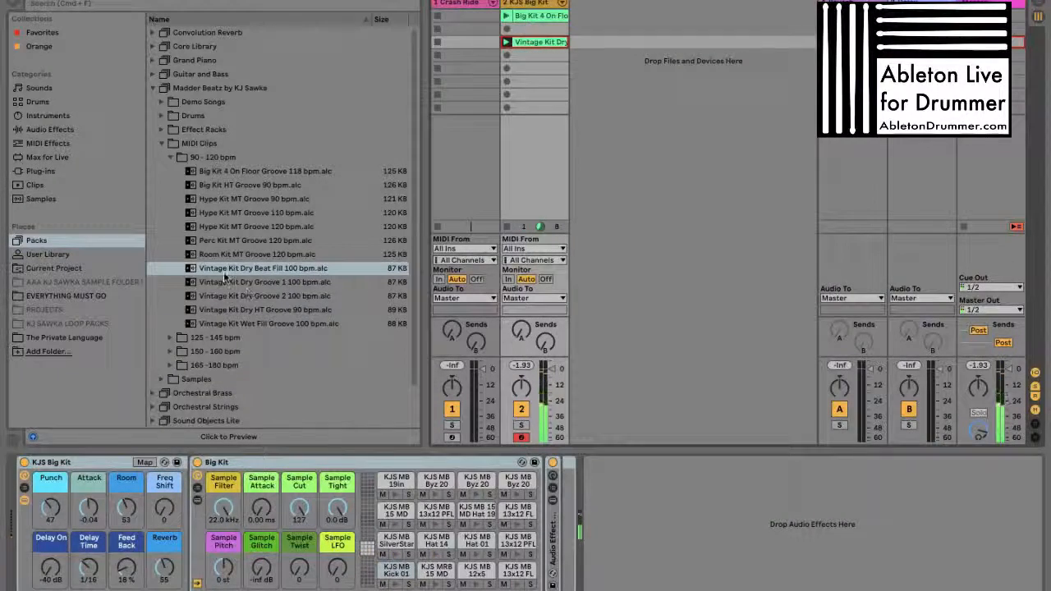
# Add Vintage Kit Dry Beat Fill 100 bpm as a new track with its own kit, stop the KJS Big Kit track and launch the new clip
pyautogui.moveTo(190, 268); pyautogui.dragTo(597, 75)
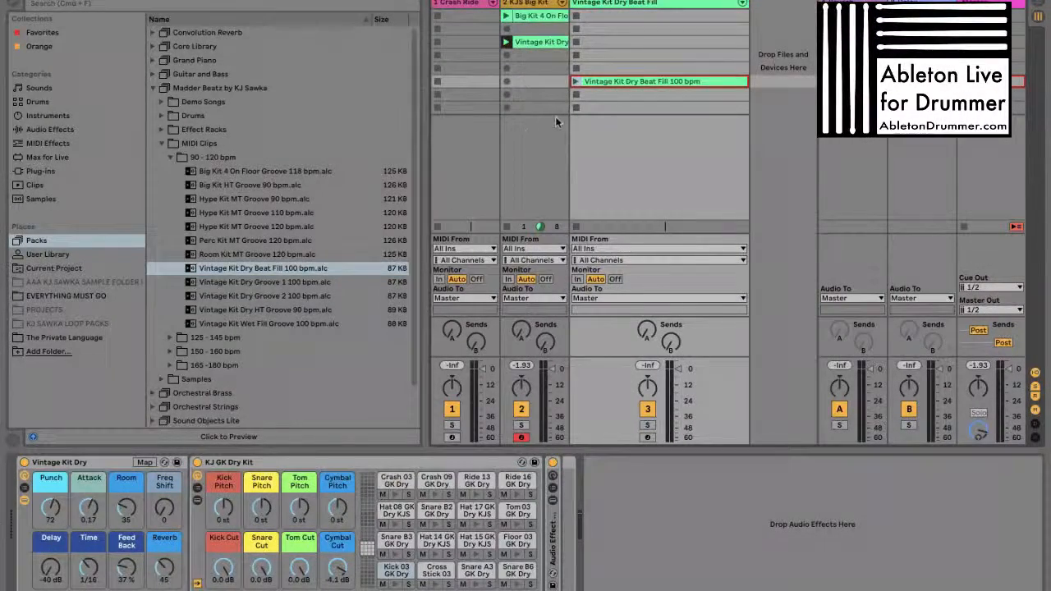
pyautogui.click(506, 226)
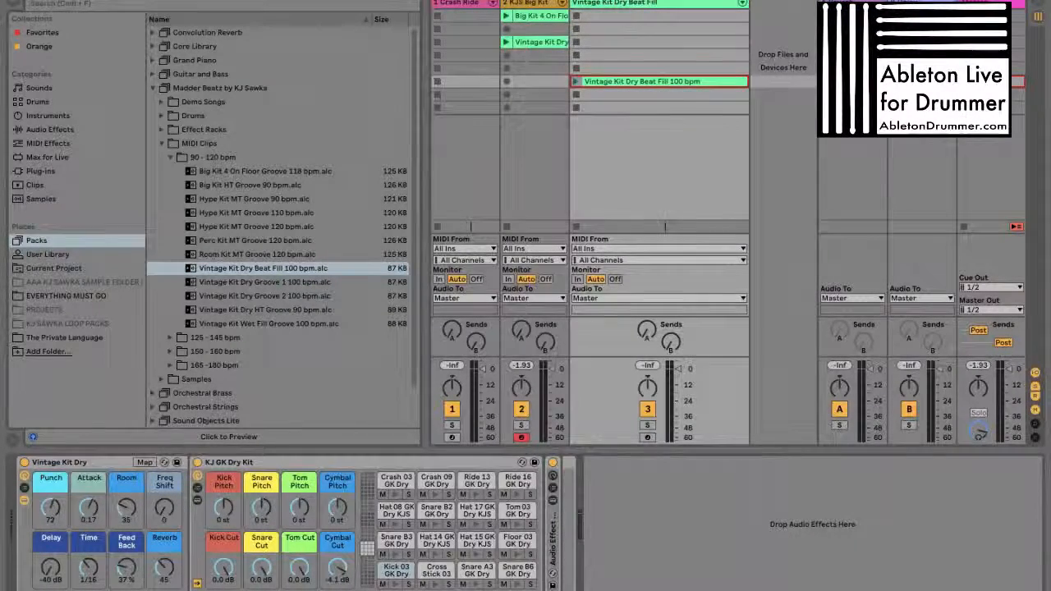
pyautogui.click(576, 81)
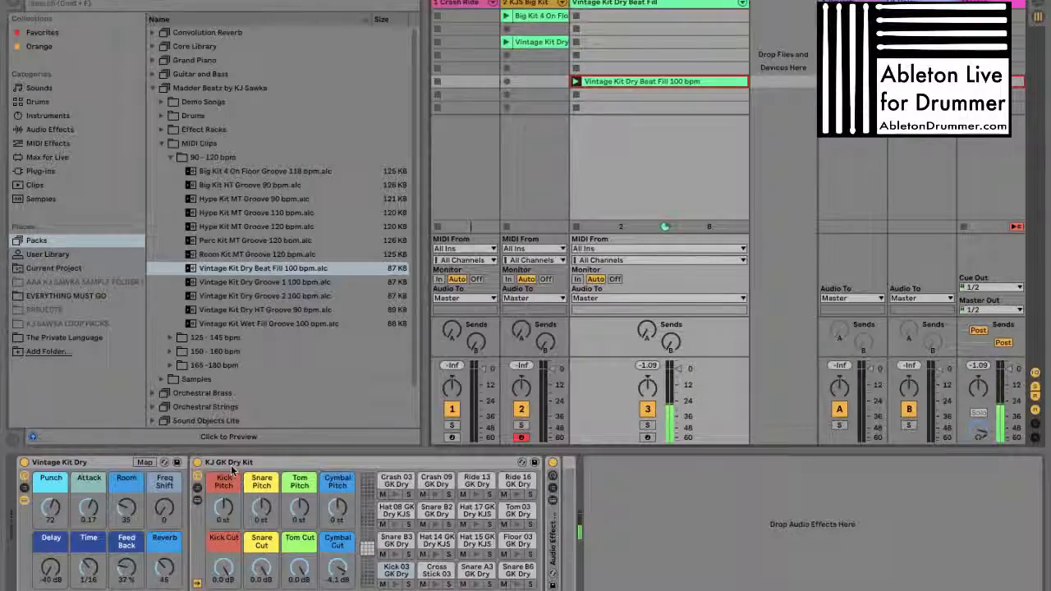
# Narrow the Vintage Kit Dry Beat Fill track and select the 90 - 120 bpm folder of MIDI clips
pyautogui.click(293, 282)
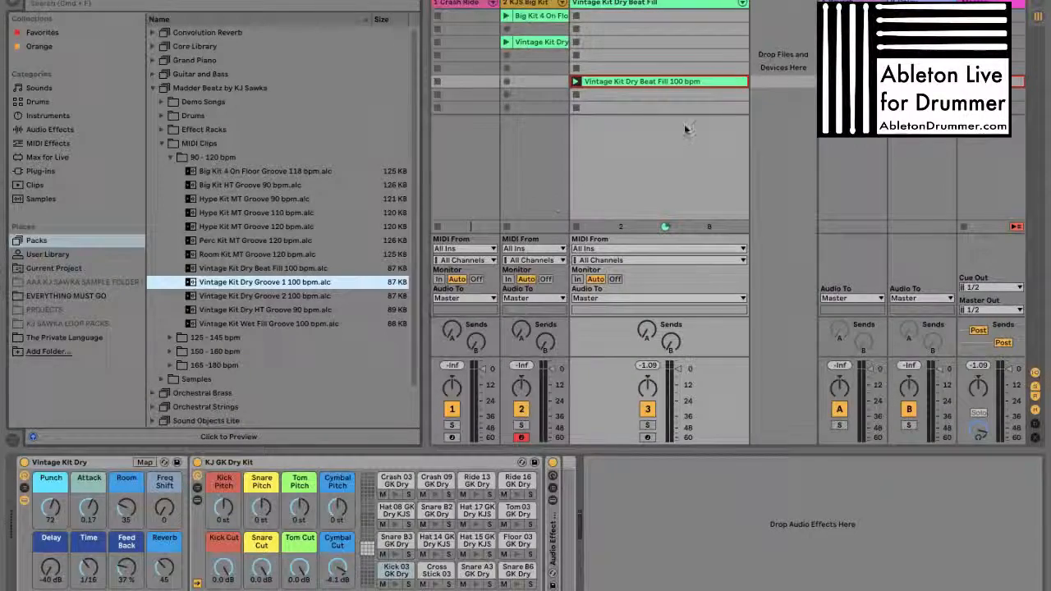
pyautogui.moveTo(747, 4); pyautogui.dragTo(663, 3)
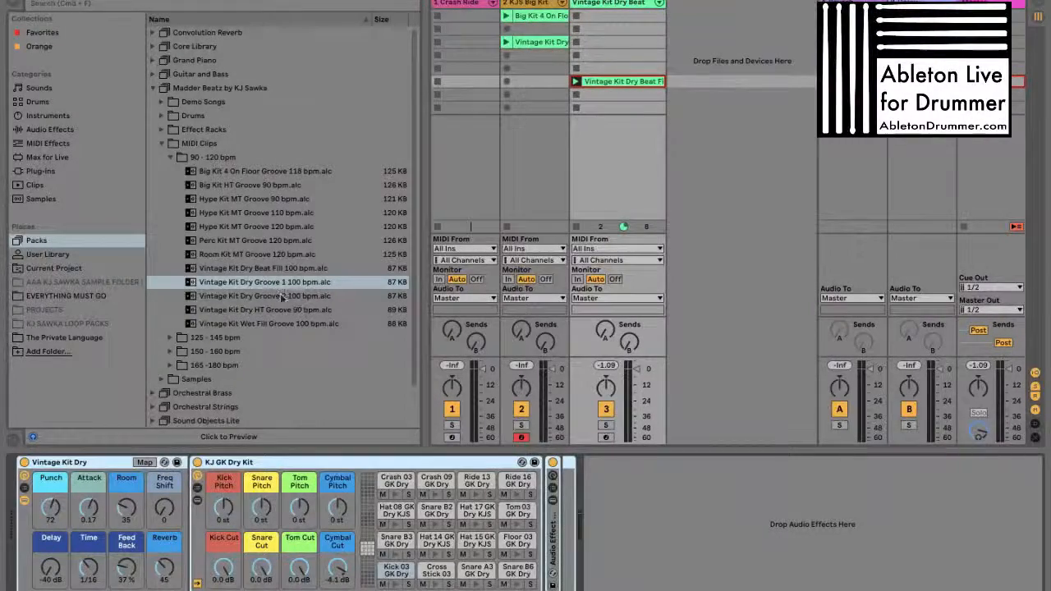
pyautogui.click(221, 159)
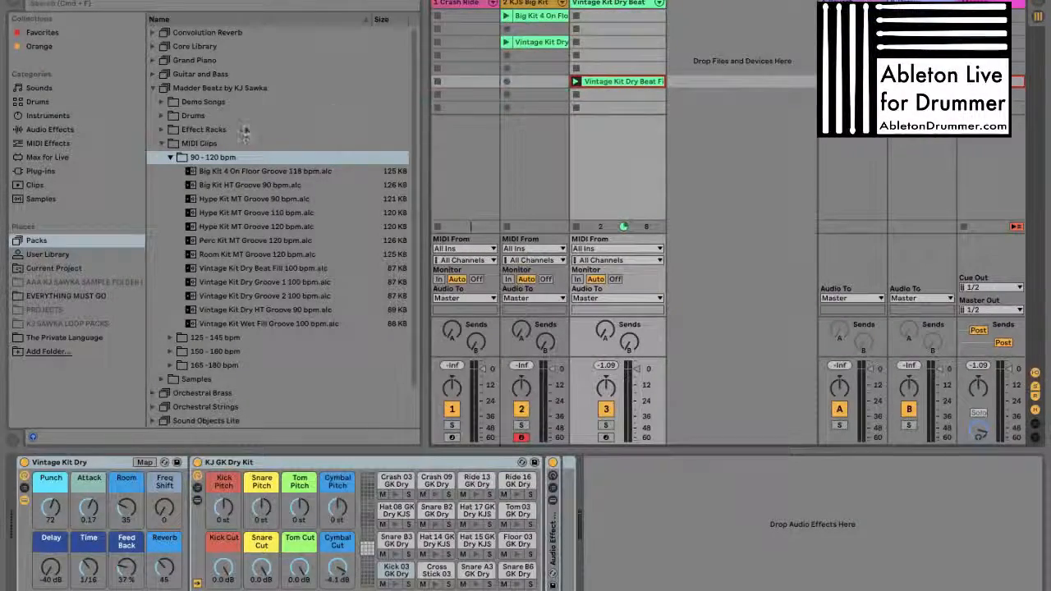
pyautogui.moveTo(377, 13); pyautogui.dragTo(599, 83)
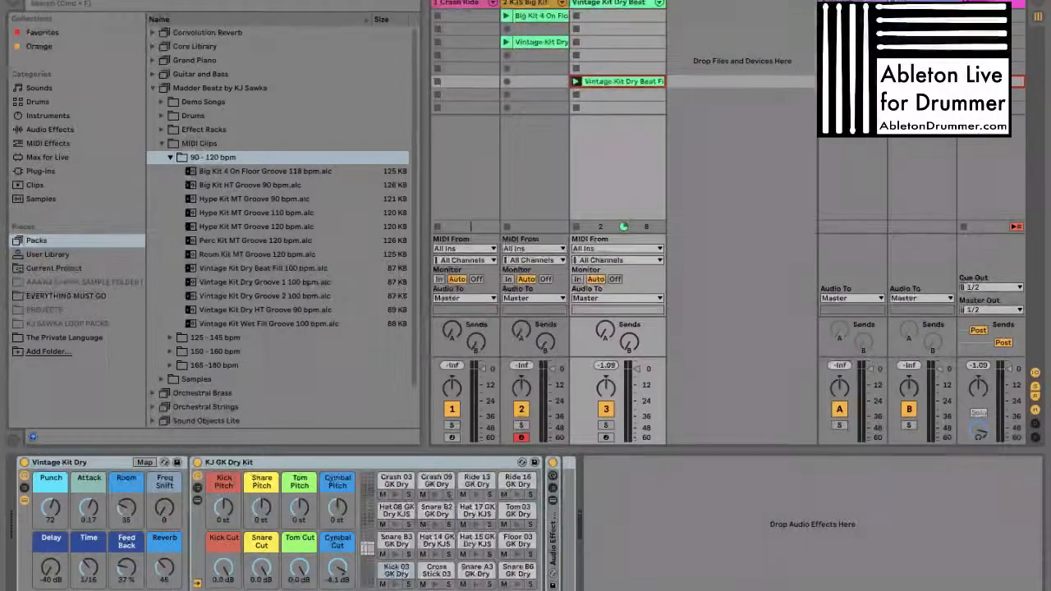
# Close the 90 - 120 bpm folder and browse the MIDI clips in the 165 - 180 bpm folder
pyautogui.click(232, 162)
pyautogui.press('Left')
pyautogui.press('Down')
pyautogui.press('Down')
pyautogui.press('Down')
pyautogui.press('Right')
pyautogui.click(232, 240)
pyautogui.press('Down')
pyautogui.press('Down')
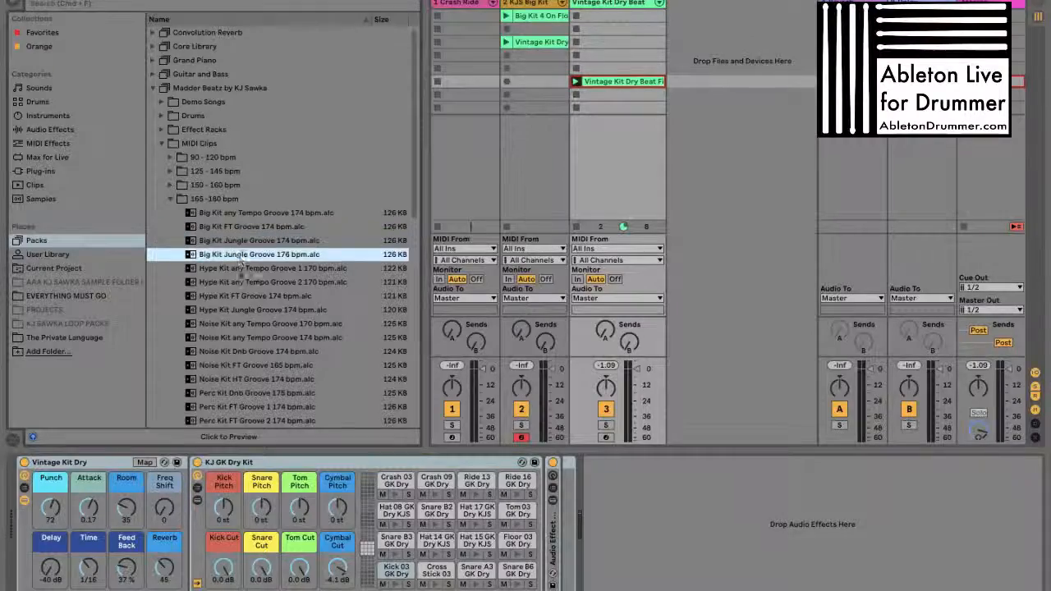
# Add Hype Kit any Tempo Groove 1 170 bpm as a new track, stop the Vintage Kit Dry Beat track and launch the new clip
pyautogui.moveTo(564, 161); pyautogui.dragTo(691, 70)
pyautogui.click(673, 68)
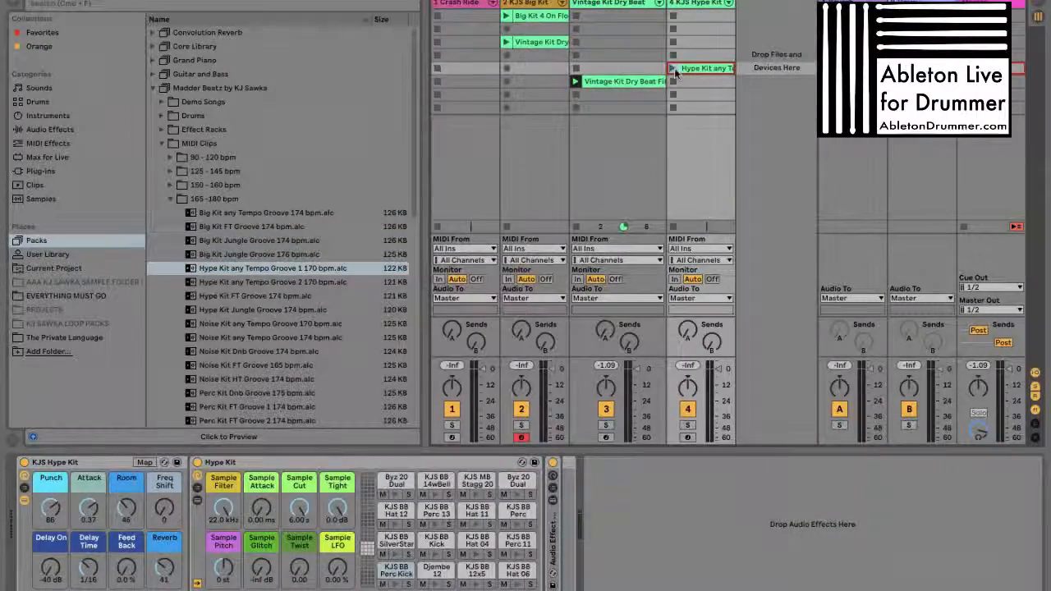
pyautogui.click(579, 106)
pyautogui.click(673, 69)
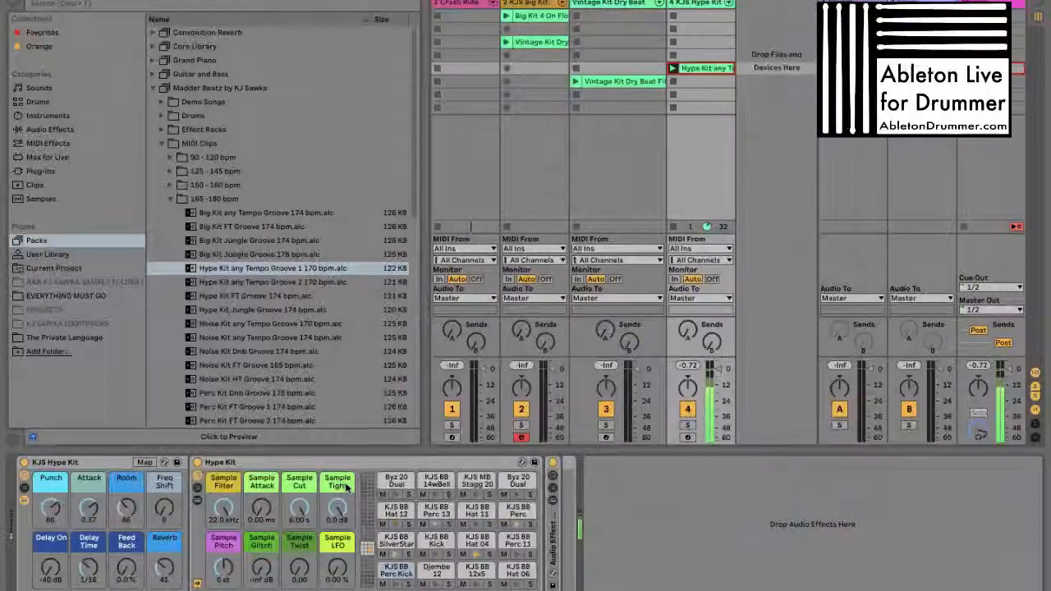
# Set the Hype Kit macros to Sample Attack 14.8 ms, Cut 643 ms, Tight -18 dB, Pitch +8 st, Glitch -21 dB, Twist 58.0 and LFO 67.7 %
pyautogui.scroll(10, 301, 568)
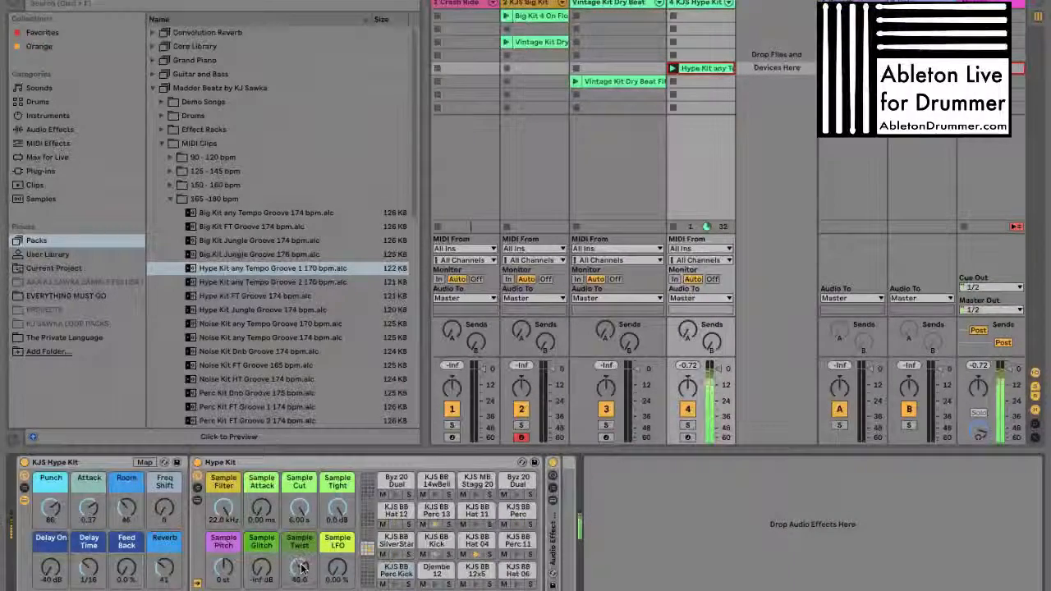
pyautogui.moveTo(261, 566)
pyautogui.mouseDown()
pyautogui.moveTo(261, 556)
pyautogui.moveTo(256, 570)
pyautogui.moveTo(223, 570)
pyautogui.moveTo(224, 555)
pyautogui.moveTo(261, 557)
pyautogui.mouseUp()
pyautogui.moveTo(334, 505); pyautogui.dragTo(334, 513)
pyautogui.moveTo(299, 507); pyautogui.dragTo(301, 517)
pyautogui.moveTo(262, 561); pyautogui.dragTo(263, 566)
pyautogui.moveTo(343, 572); pyautogui.dragTo(300, 568)
pyautogui.moveTo(301, 507); pyautogui.dragTo(339, 506)
pyautogui.moveTo(264, 516); pyautogui.dragTo(264, 513)
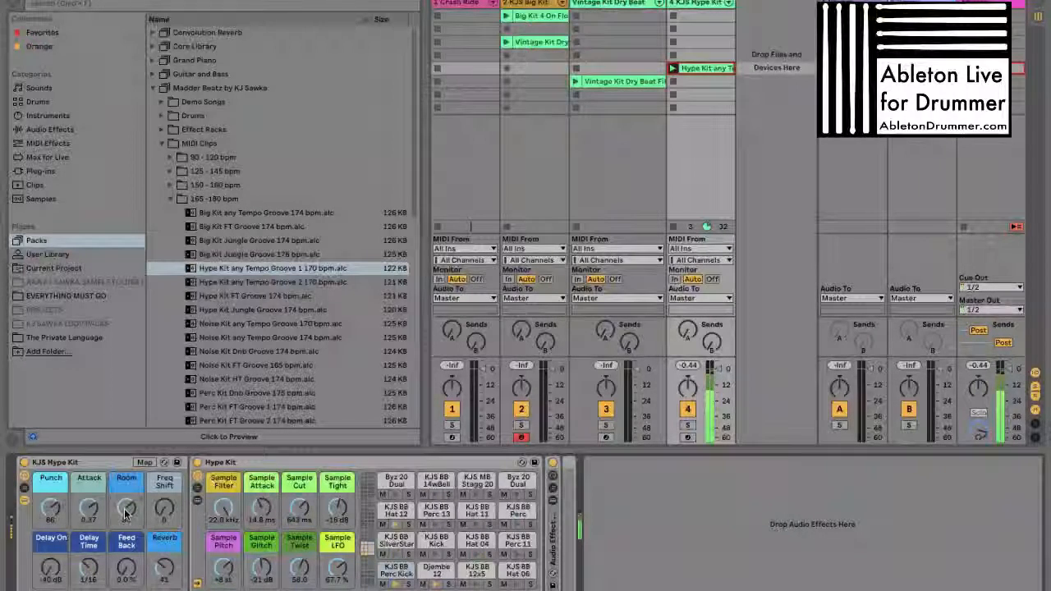
# Set the KJS Hype Kit rack's Feed Back to 28 %, Room to 97, Attack to 0.84 and Punch to 104
pyautogui.moveTo(126, 572); pyautogui.dragTo(126, 568)
pyautogui.moveTo(168, 508); pyautogui.dragTo(169, 507)
pyautogui.moveTo(90, 508); pyautogui.dragTo(88, 506)
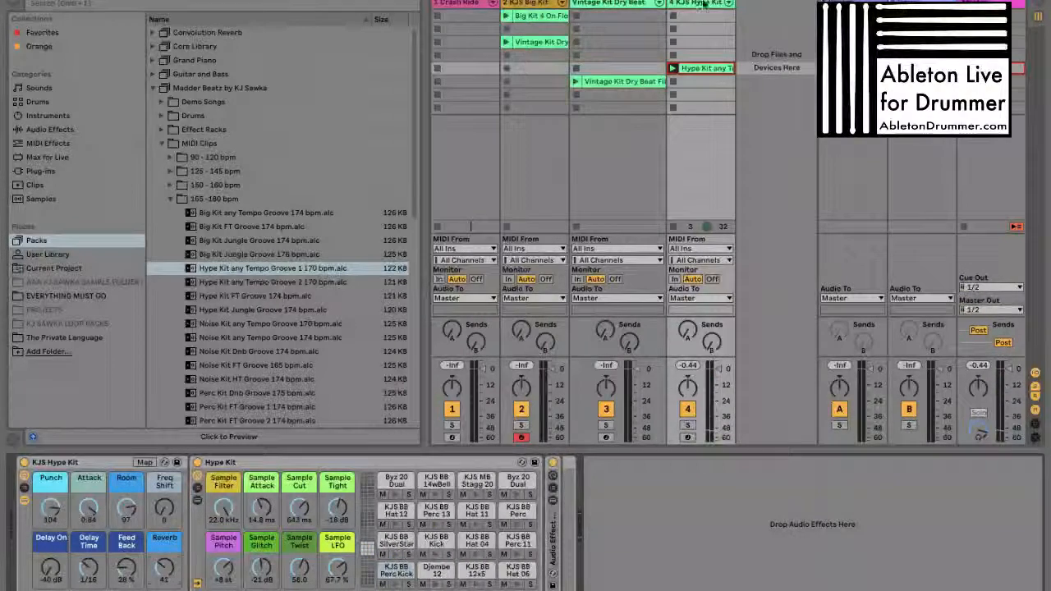
# Delete the KJS Hype Kit, Vintage Kit Dry Beat and KJS Big Kit tracks, keeping only the Crash Ride track
pyautogui.press('Delete')
pyautogui.press('Delete')
pyautogui.press('Delete')
# Look over the 125 - 145 bpm MIDI clips, and add KJS Noise Kit from the One-Shot Kits as a new track
pyautogui.click(209, 199)
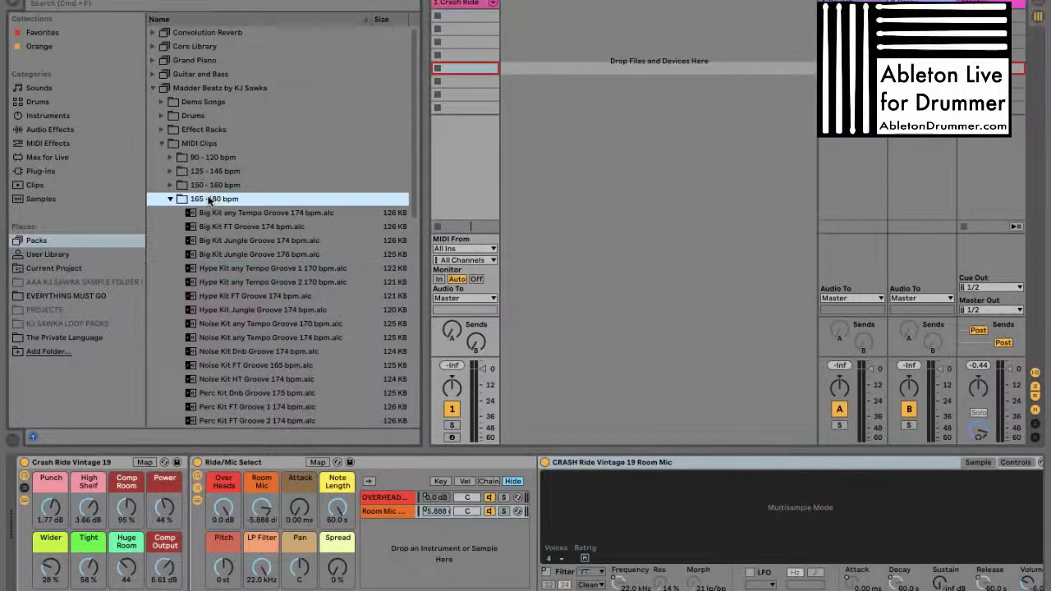
pyautogui.click(209, 199)
pyautogui.press('Up')
pyautogui.press('Up')
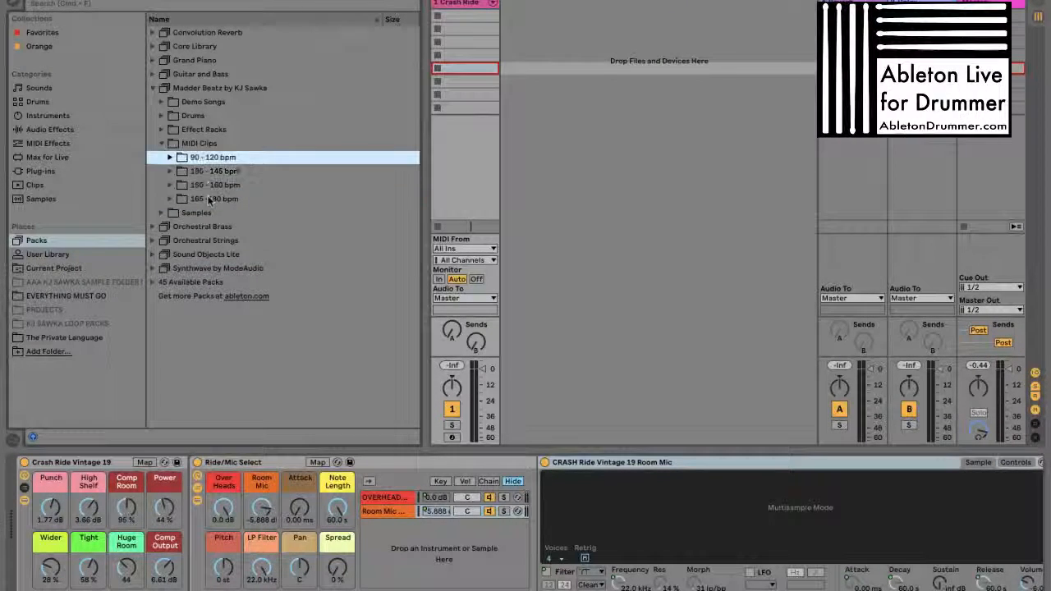
pyautogui.press('Right')
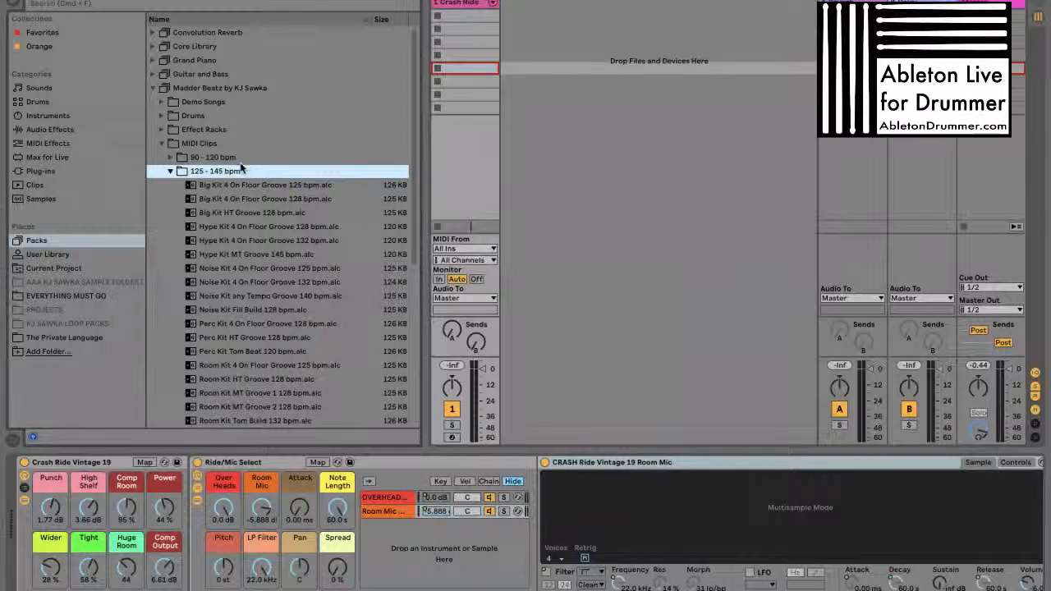
pyautogui.click(162, 117)
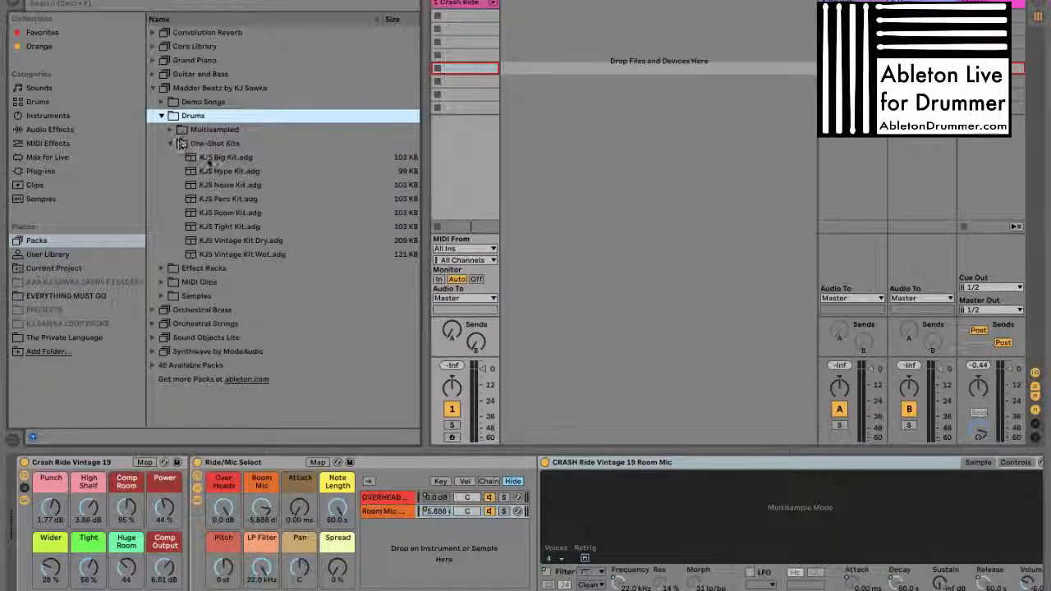
pyautogui.moveTo(210, 183); pyautogui.dragTo(530, 37)
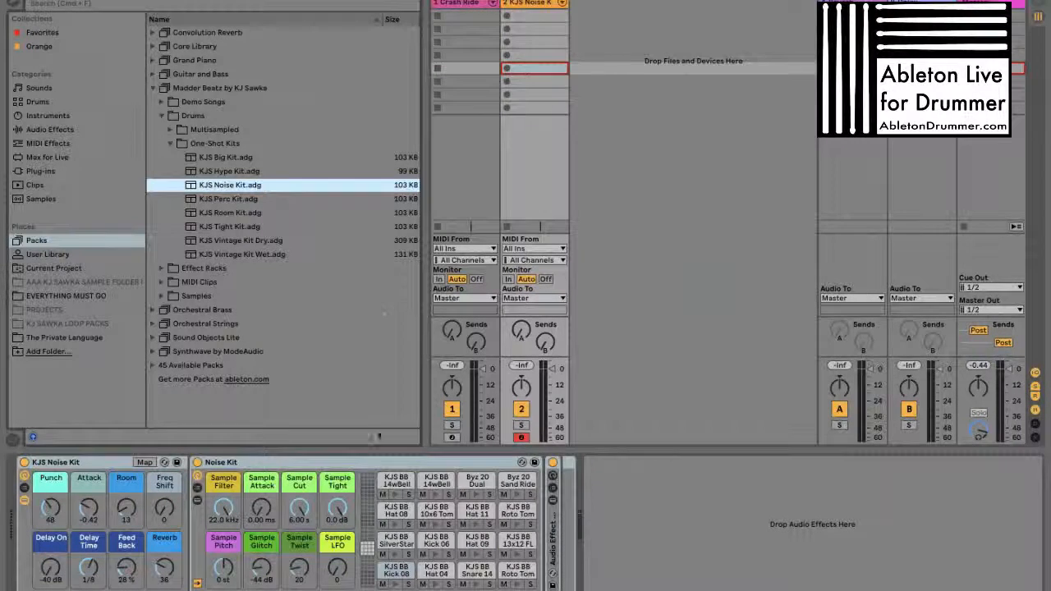
# Add the Hype Kit HT Groove 2 160 bpm clip from the 150 - 160 bpm folder as a new track with its own kit and launch it
pyautogui.click(170, 143)
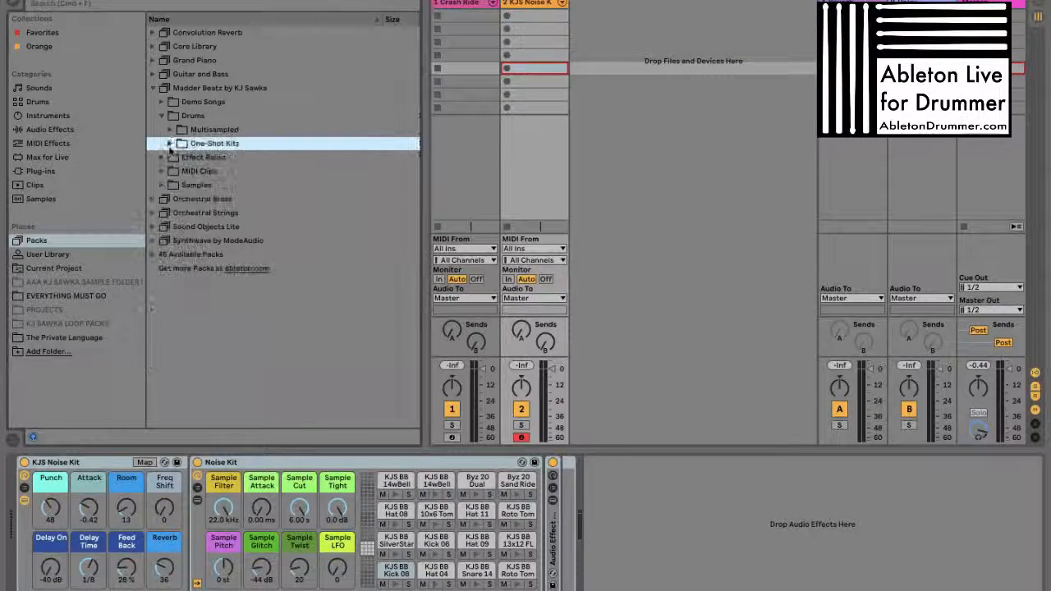
pyautogui.click(163, 118)
pyautogui.click(162, 144)
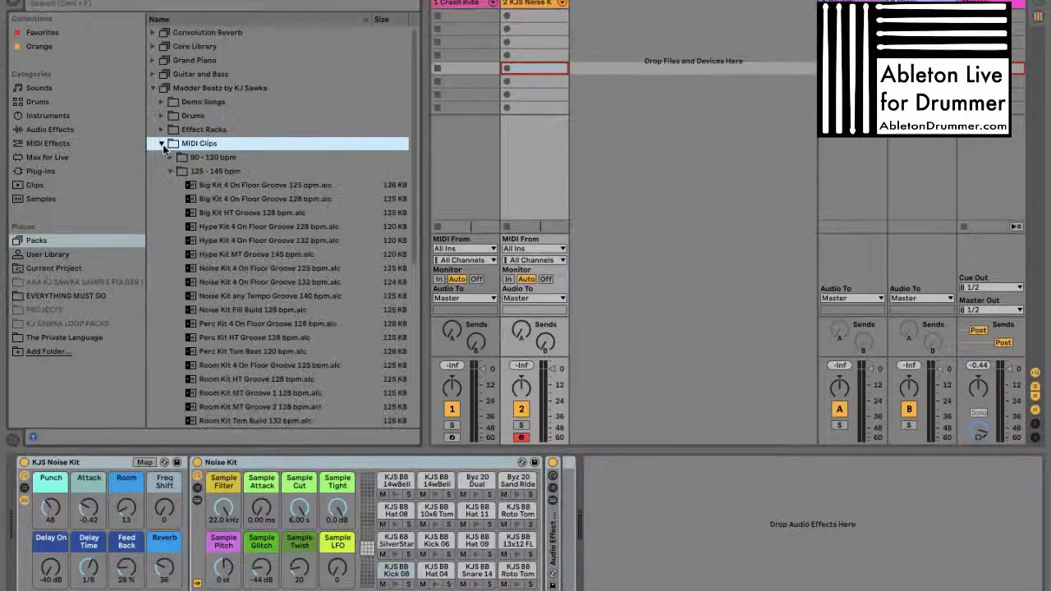
pyautogui.click(172, 171)
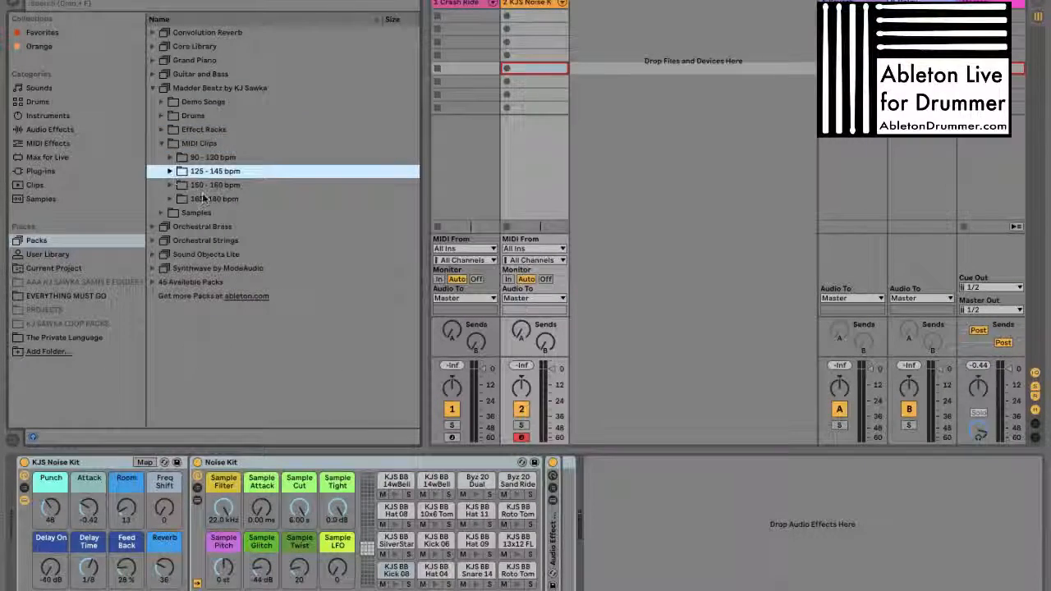
pyautogui.click(174, 186)
pyautogui.click(277, 213)
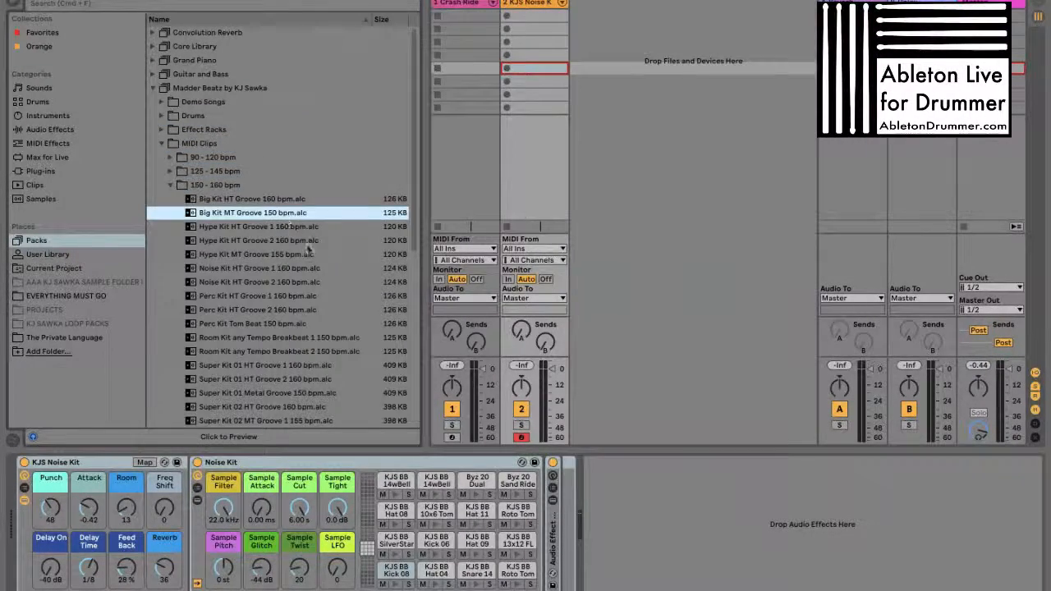
pyautogui.click(243, 240)
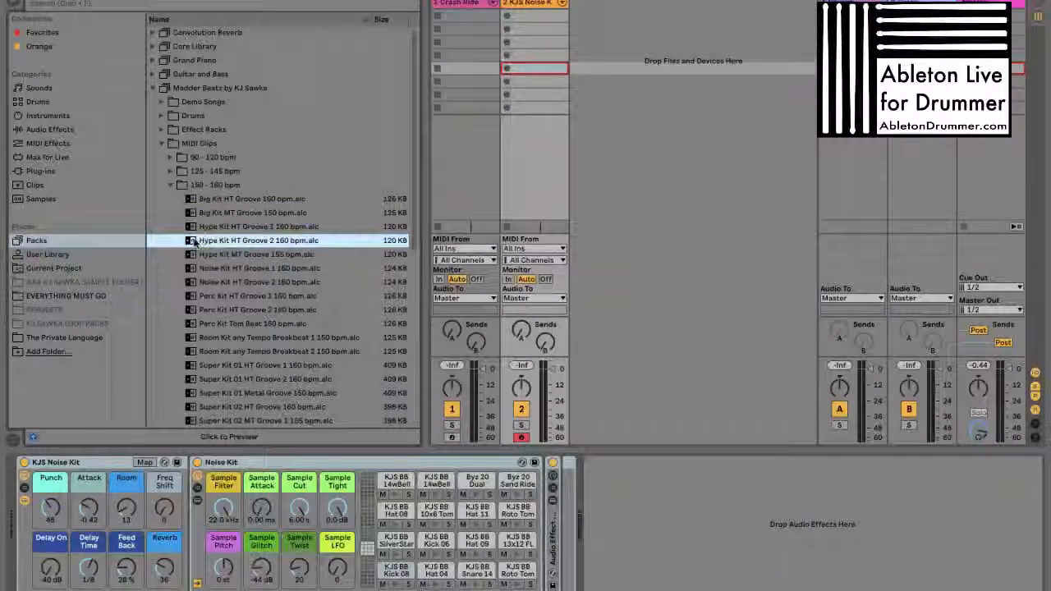
pyautogui.doubleClick(194, 241)
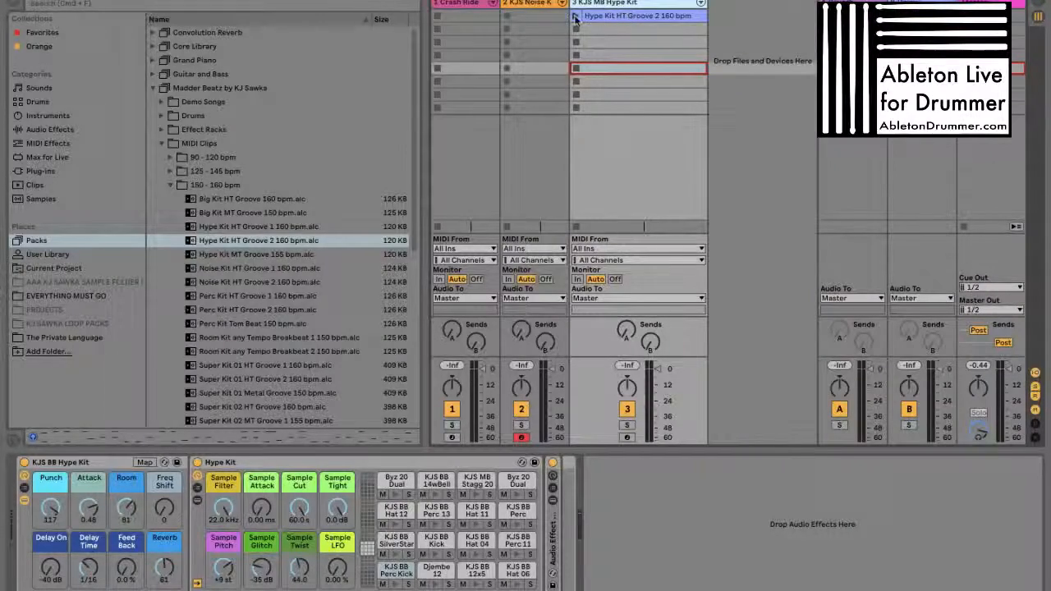
pyautogui.click(575, 18)
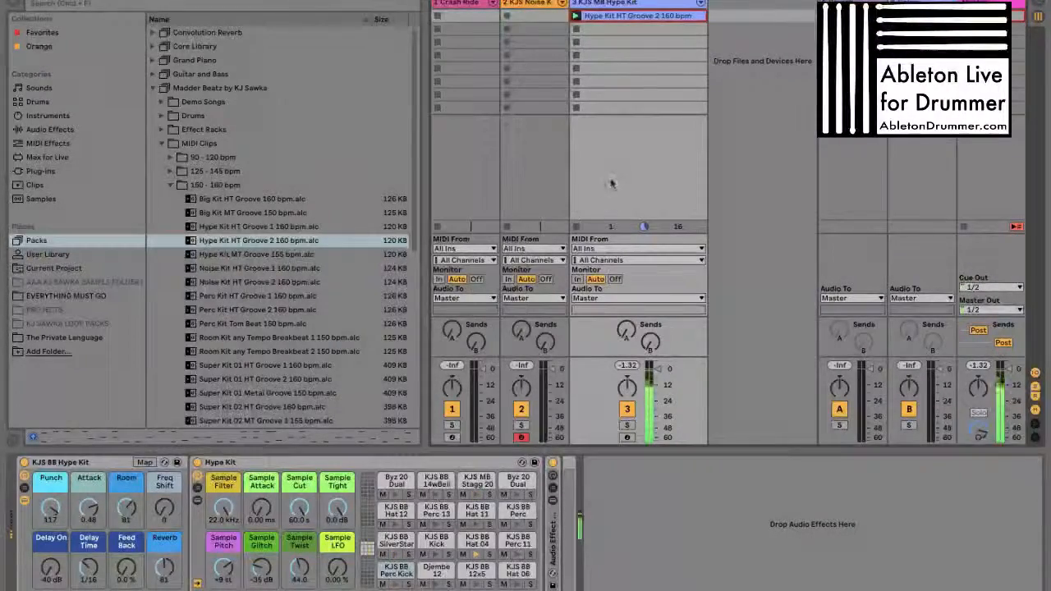
# Set the Hype Kit's Sample Tight to -49 dB and Sample Cut to 30.4 ms, and select the KJS MB Stagg 20 pad
pyautogui.moveTo(337, 508)
pyautogui.mouseDown()
pyautogui.moveTo(337, 529)
pyautogui.moveTo(300, 529)
pyautogui.moveTo(334, 520)
pyautogui.mouseUp()
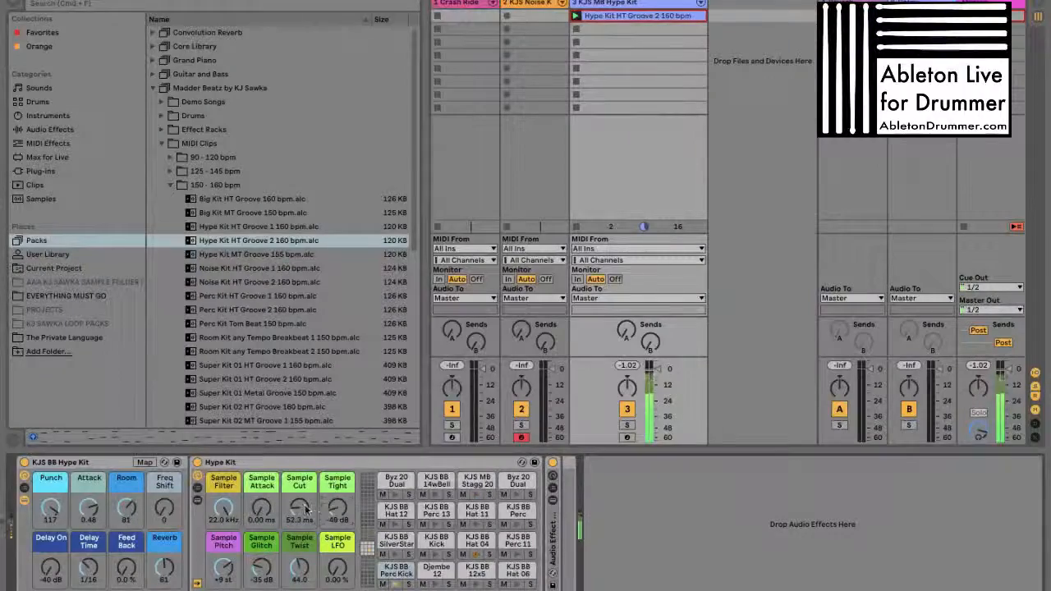
pyautogui.moveTo(306, 510); pyautogui.dragTo(306, 517)
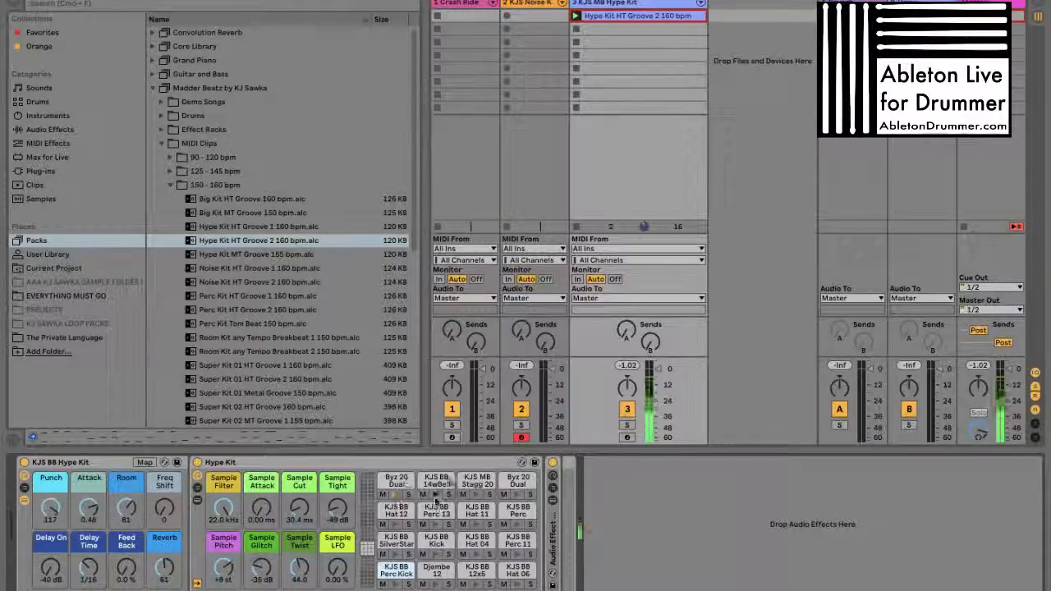
pyautogui.click(478, 487)
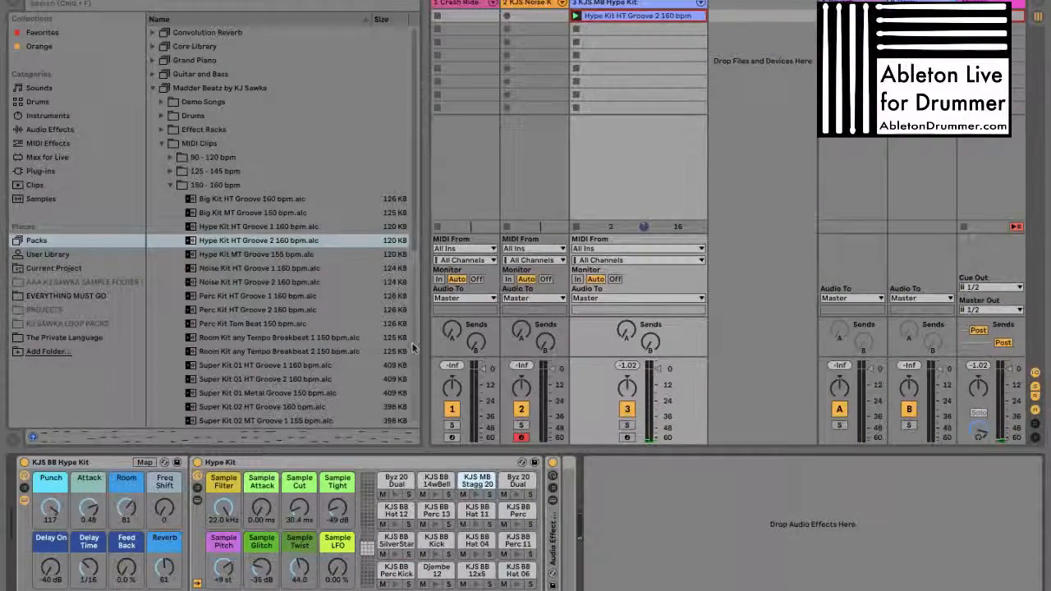
# Close the MIDI Clips folders and look through the Loops, Multisamples and One Shots folders of the pack's samples
pyautogui.click(228, 186)
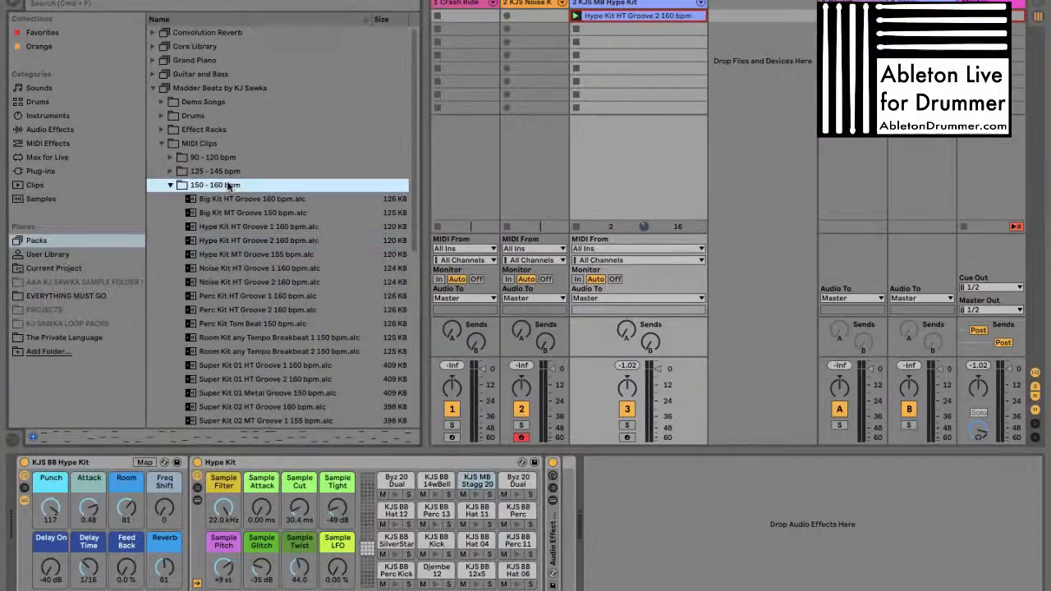
pyautogui.press('Left')
pyautogui.press('Left')
pyautogui.press('Left')
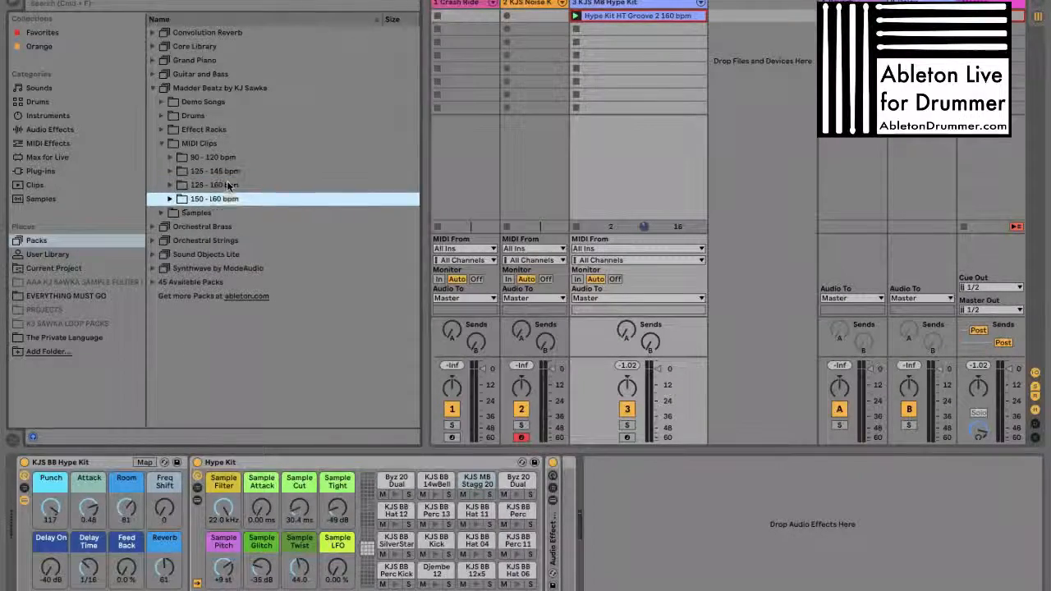
pyautogui.press('Down')
pyautogui.press('Right')
pyautogui.press('Down')
pyautogui.press('Right')
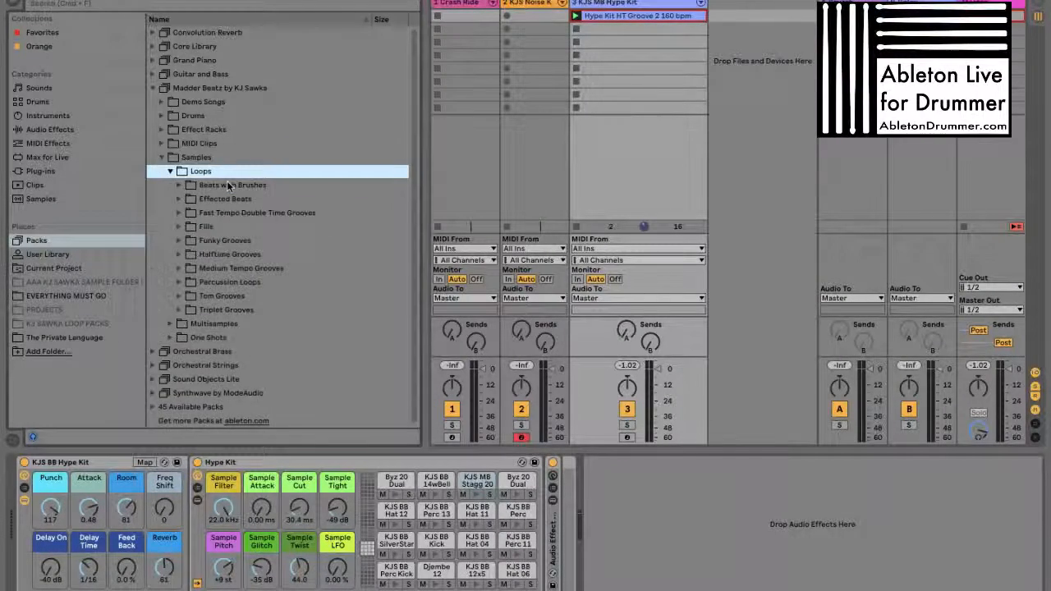
pyautogui.press('Left')
pyautogui.press('Down')
pyautogui.press('Right')
pyautogui.press('Left')
pyautogui.press('Down')
pyautogui.press('Right')
pyautogui.press('Left')
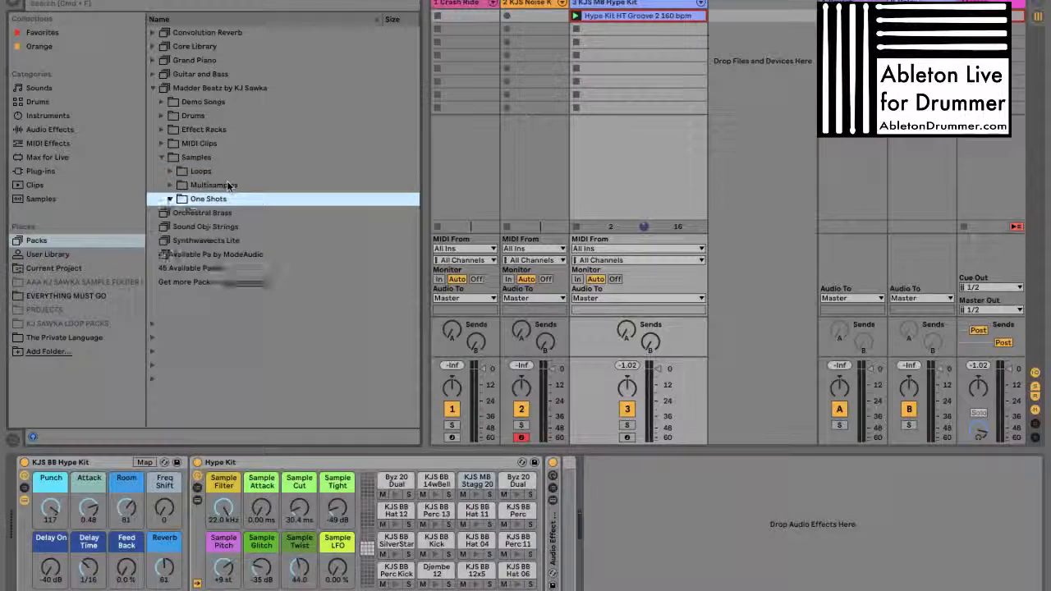
pyautogui.press('Up')
pyautogui.press('Up')
pyautogui.press('Right')
pyautogui.press('Left')
# Look through the pack's Effect Racks, examining the Filter and Mixing & Mastering presets
pyautogui.press('Left')
pyautogui.press('Left')
pyautogui.press('Up')
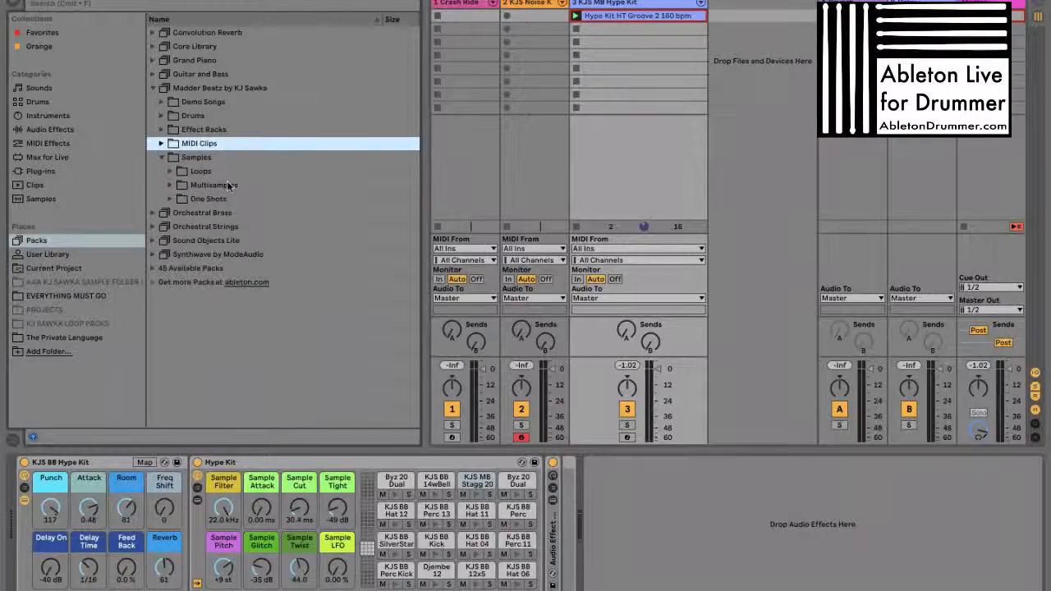
pyautogui.press('Right')
pyautogui.press('Left')
pyautogui.press('Up')
pyautogui.press('Right')
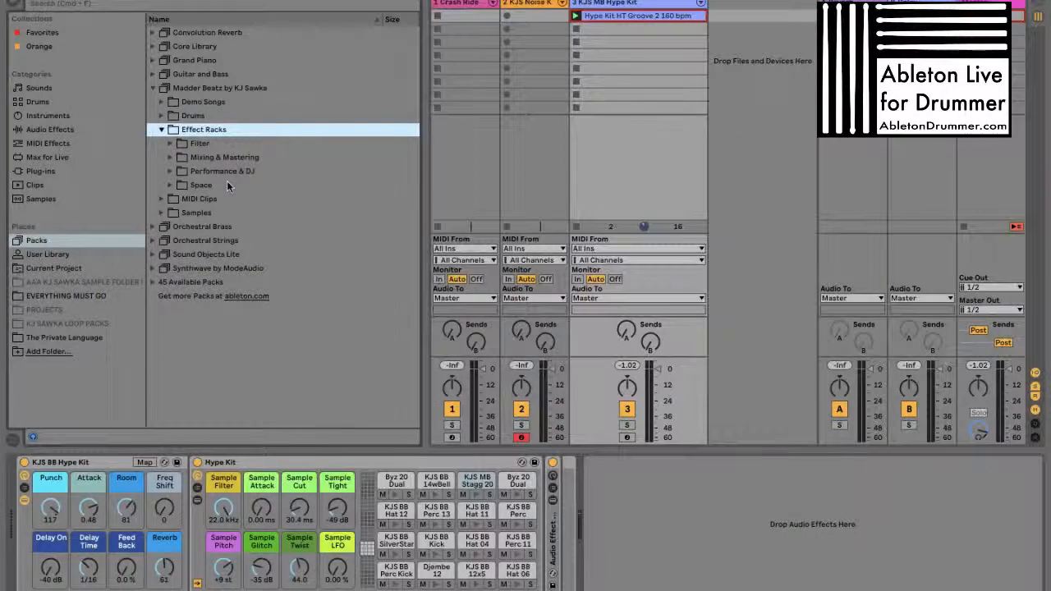
pyautogui.press('Down')
pyautogui.press('Right')
pyautogui.press('Left')
pyautogui.press('Down')
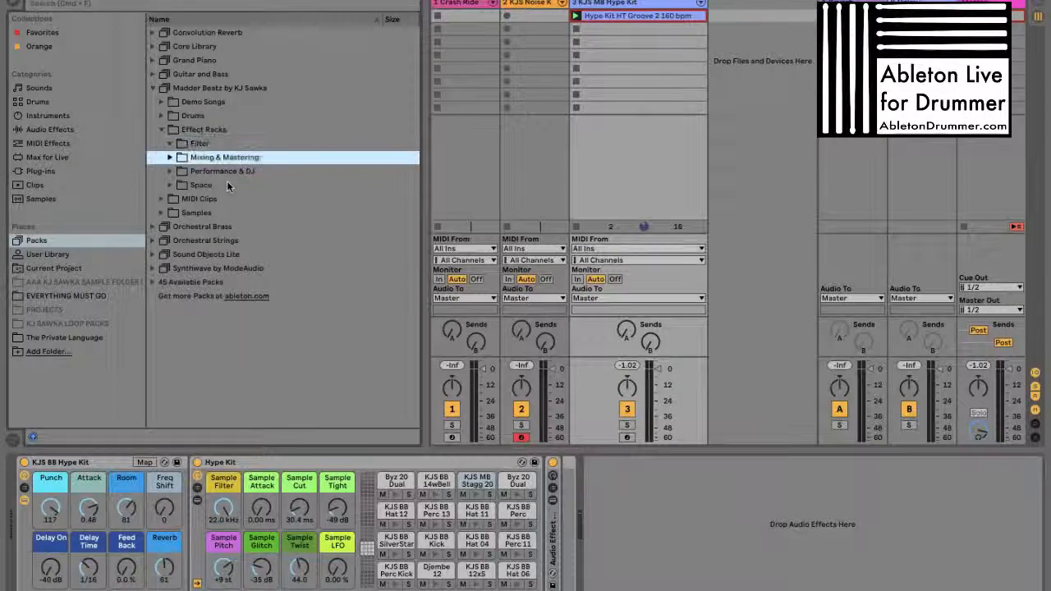
pyautogui.press('Right')
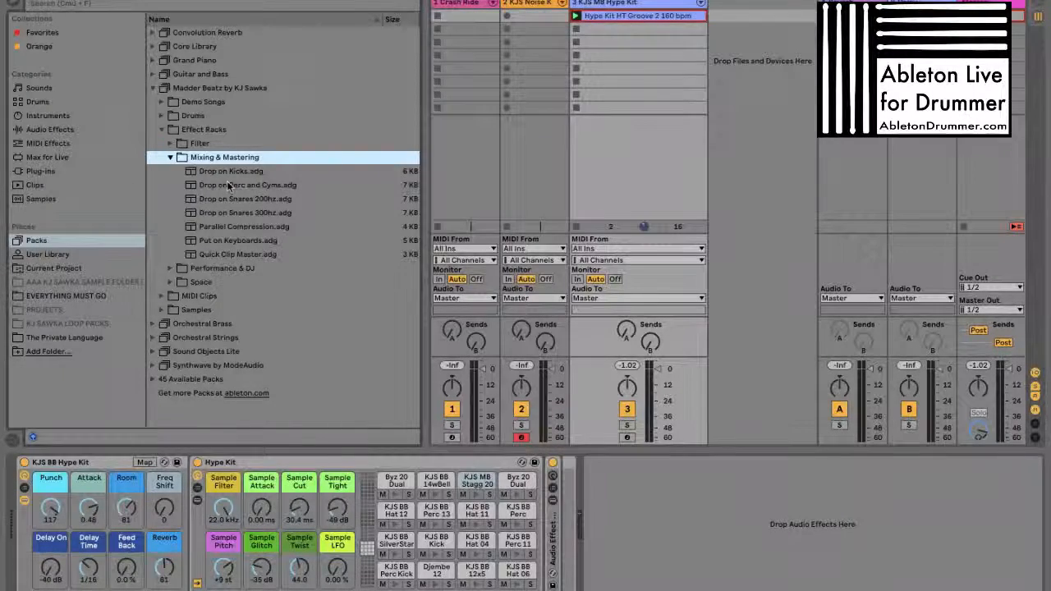
# Add the Mind Control Multi Effects rack from the Performance & DJ effect racks to the KJS MB Hype Kit track
pyautogui.press('Left')
pyautogui.press('Down')
pyautogui.press('Right')
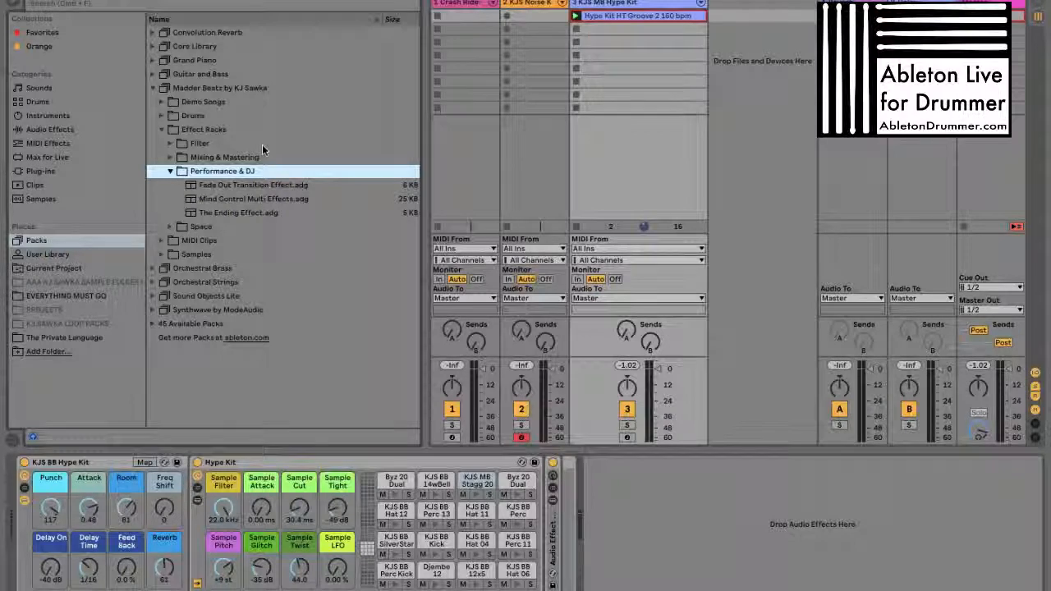
pyautogui.moveTo(247, 198); pyautogui.dragTo(649, 89)
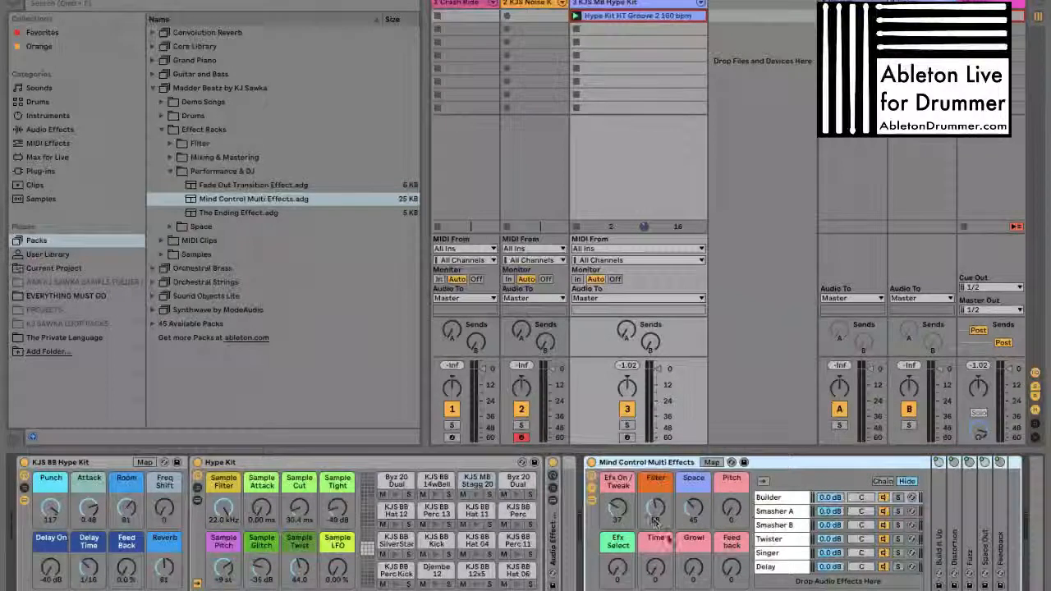
# Try different Efx On / Tweak and Efx Select settings in Mind Control Multi Effects, finishing with Efx On / Tweak at 0 and Efx Select at 23
pyautogui.click(619, 510)
pyautogui.moveTo(622, 510)
pyautogui.mouseDown()
pyautogui.moveTo(621, 556)
pyautogui.moveTo(619, 493)
pyautogui.moveTo(621, 515)
pyautogui.mouseUp()
pyautogui.moveTo(621, 572); pyautogui.dragTo(621, 554)
pyautogui.moveTo(617, 504); pyautogui.dragTo(618, 505)
pyautogui.moveTo(618, 572); pyautogui.dragTo(618, 560)
pyautogui.moveTo(621, 515); pyautogui.dragTo(620, 523)
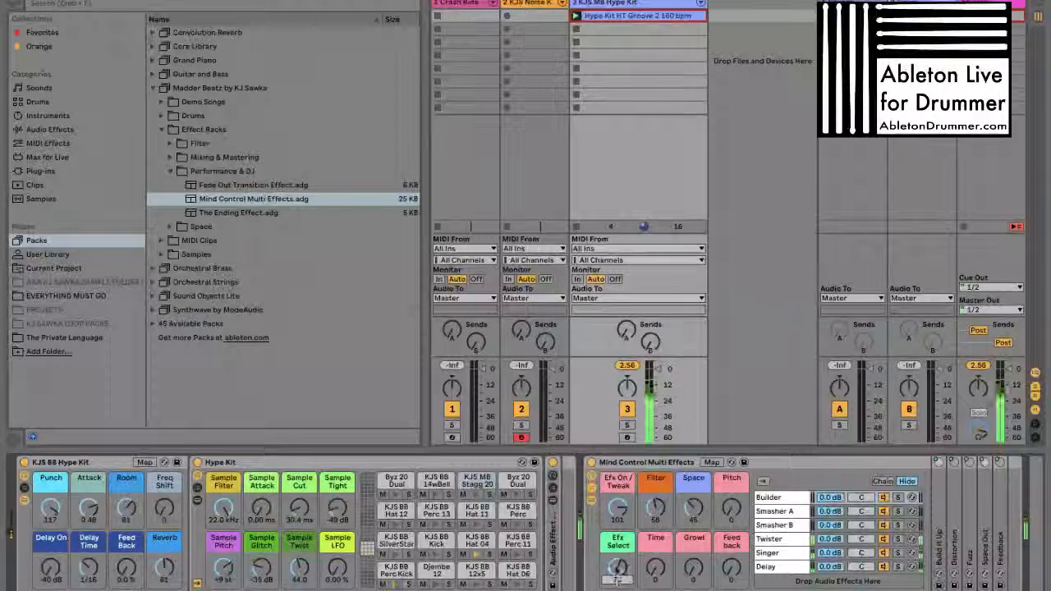
pyautogui.moveTo(618, 579); pyautogui.dragTo(618, 568)
pyautogui.press('space')
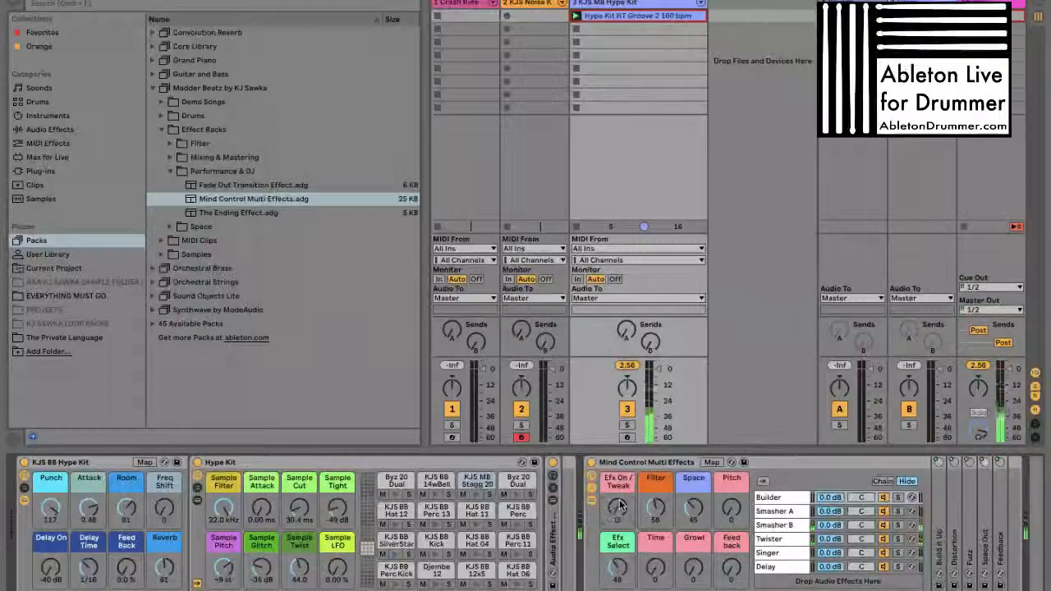
pyautogui.doubleClick(625, 510)
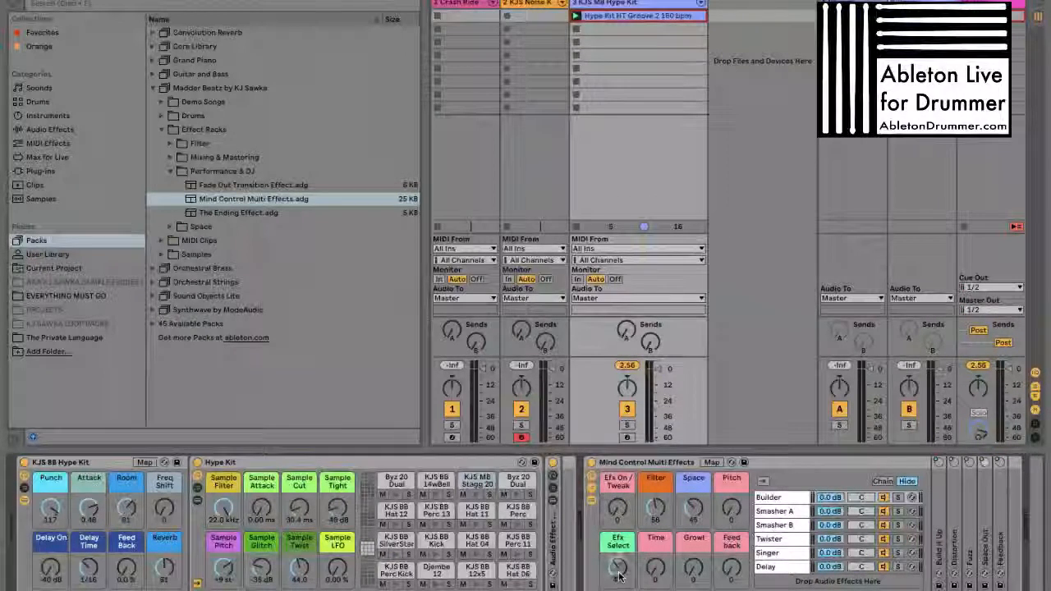
# Examine the devices in the Builder, Smasher A, Smasher B, Twister, Singer and Delay chains of the Mind Control Multi Effects rack
pyautogui.click(776, 498)
pyautogui.click(774, 511)
pyautogui.click(773, 525)
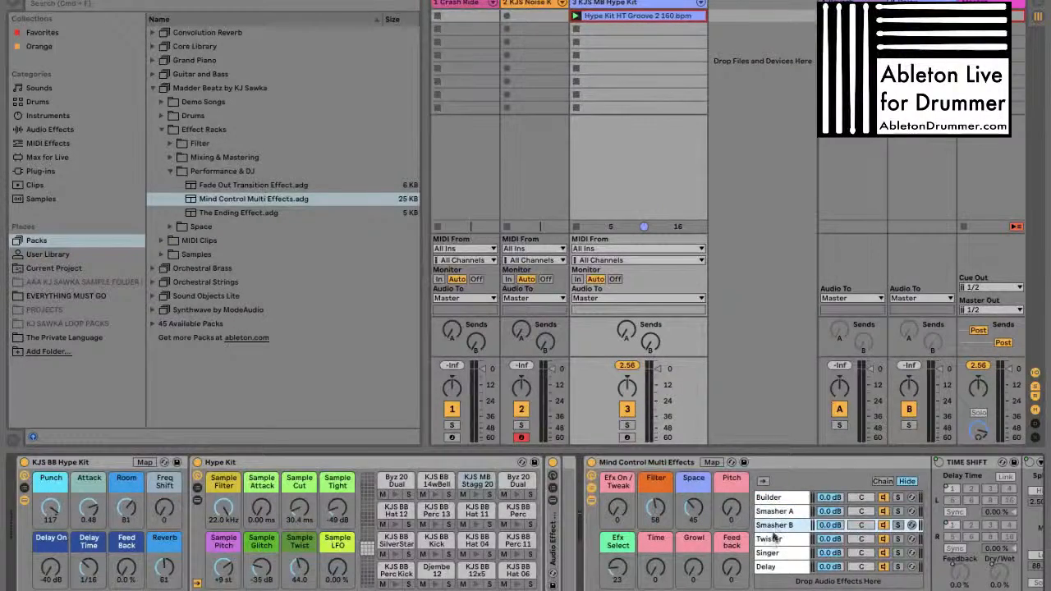
pyautogui.click(773, 538)
pyautogui.click(771, 552)
pyautogui.click(770, 567)
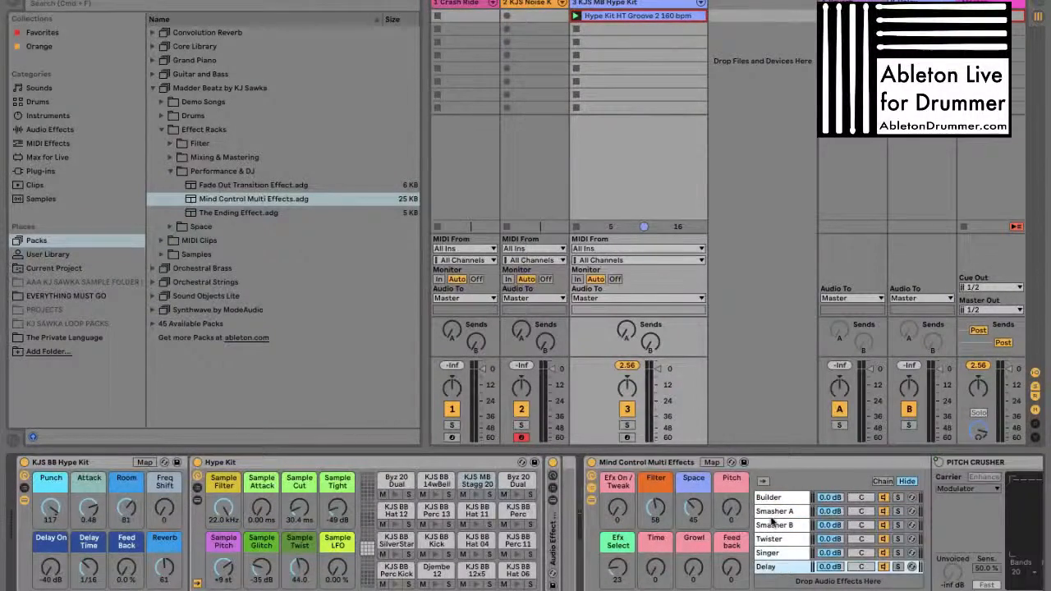
pyautogui.click(771, 500)
pyautogui.press('Down')
pyautogui.press('Down')
pyautogui.press('Down')
pyautogui.press('Down')
pyautogui.press('Down')
# Try lower Efx Select positions in Mind Control Multi Effects, finishing with Efx Select at 41
pyautogui.moveTo(617, 567); pyautogui.dragTo(617, 576)
pyautogui.click(767, 497)
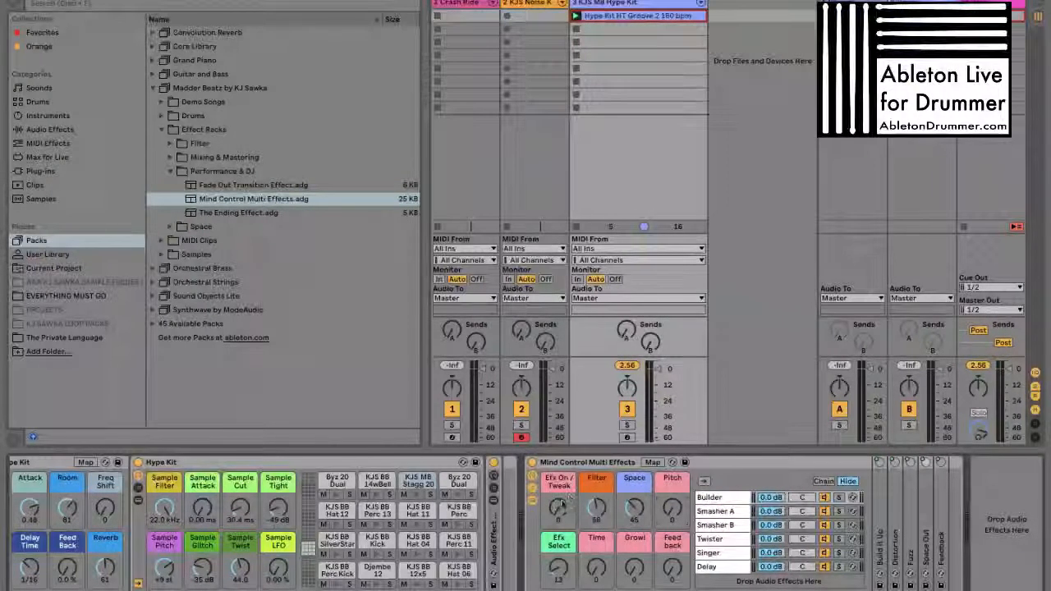
pyautogui.hscroll(-1, 568, 541)
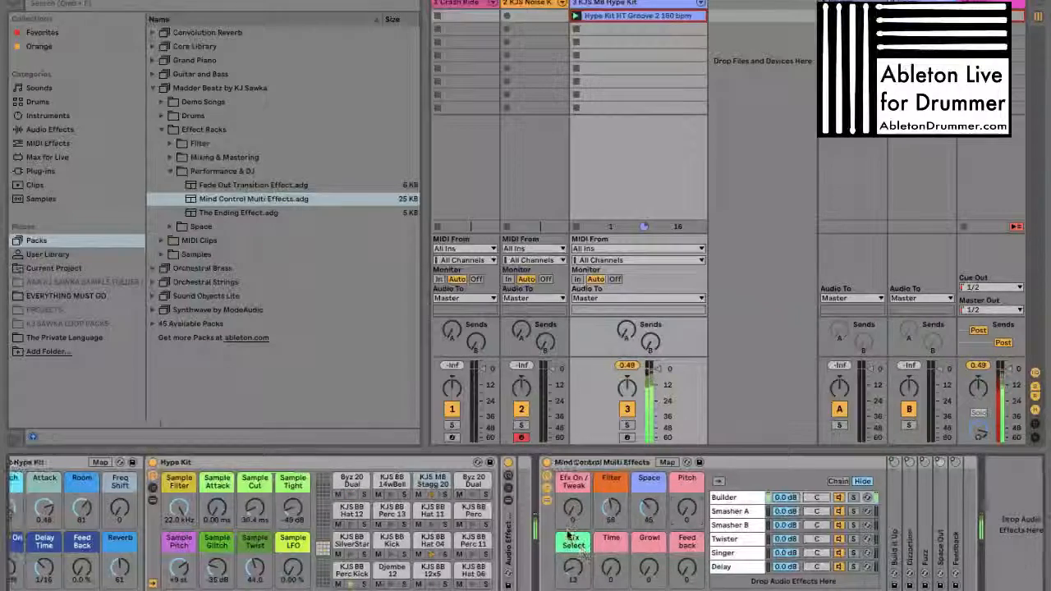
pyautogui.click(571, 579)
pyautogui.write('41')
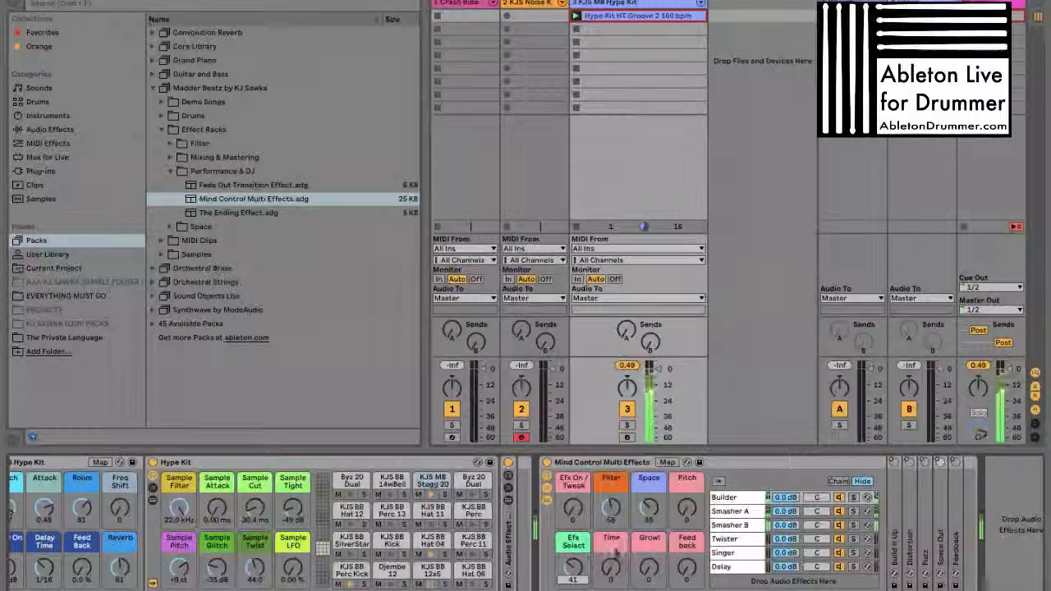
# Audition the Smasher B effect with Efx On / Tweak at 80, Time at 98 and varied Feedback and Pitch settings
pyautogui.moveTo(572, 571); pyautogui.dragTo(576, 502)
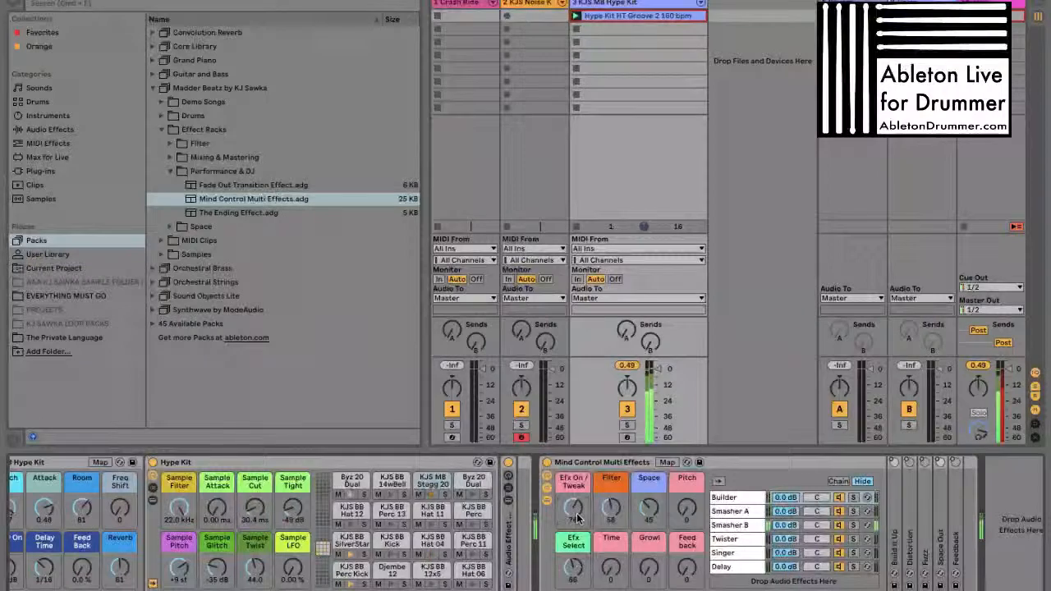
pyautogui.moveTo(611, 573); pyautogui.dragTo(611, 560)
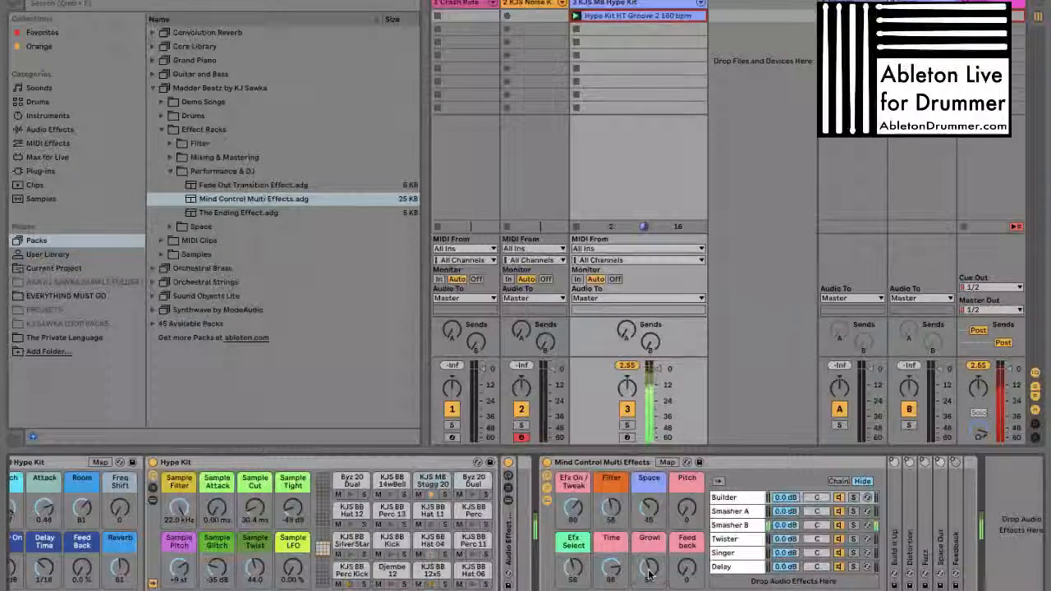
pyautogui.moveTo(688, 565); pyautogui.dragTo(688, 555)
pyautogui.moveTo(686, 512); pyautogui.dragTo(690, 509)
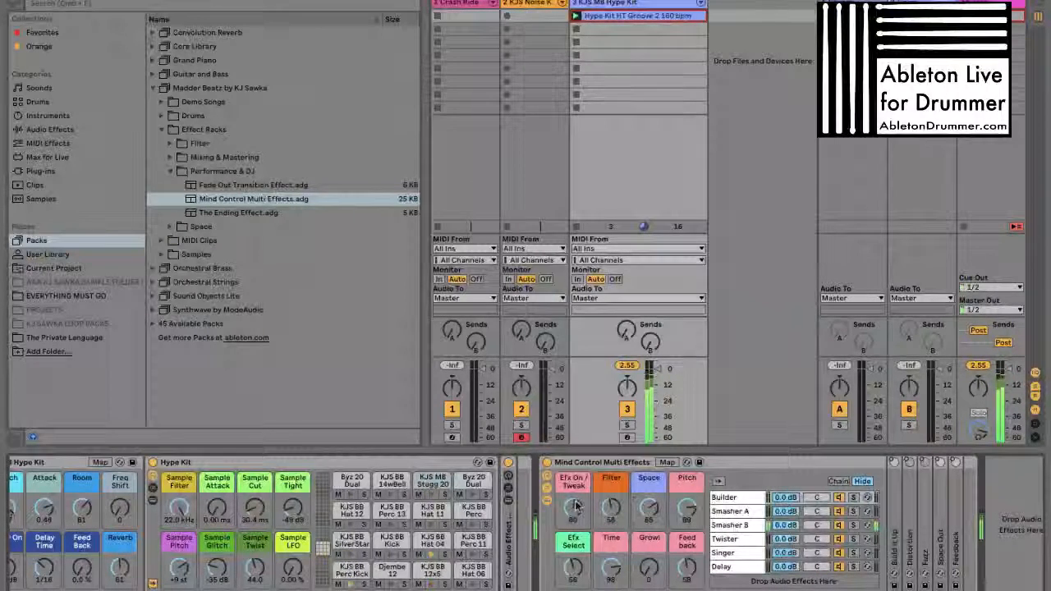
# Audition the Smasher A effect with Efx Select at 22, Time at 56, Feedback at 13, Pitch at 40 and a lowered Filter
pyautogui.moveTo(573, 566); pyautogui.dragTo(611, 577)
pyautogui.moveTo(676, 573); pyautogui.dragTo(678, 584)
pyautogui.moveTo(686, 511); pyautogui.dragTo(613, 512)
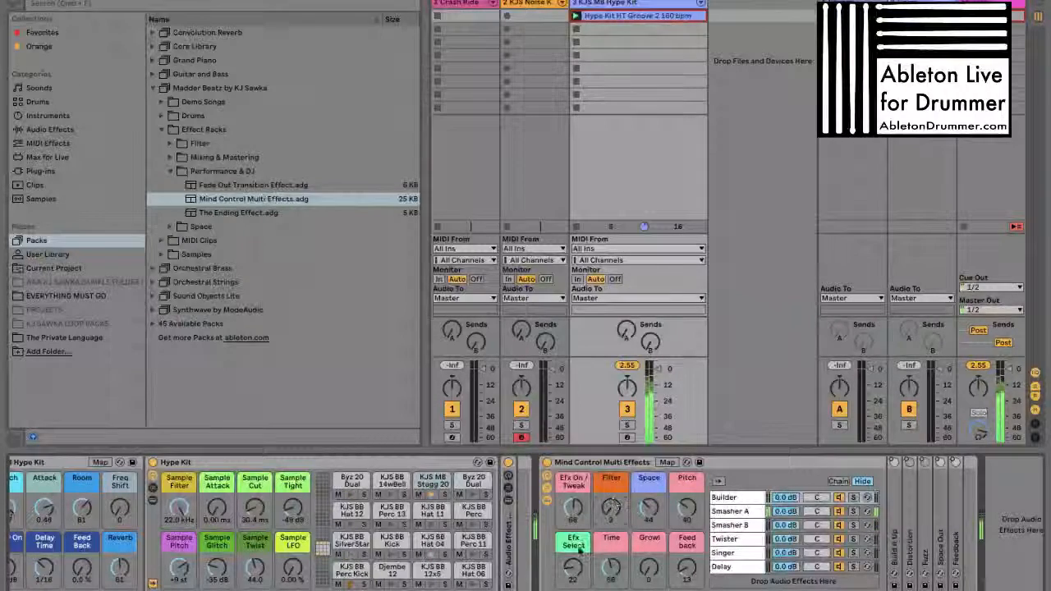
# Audition the Singer effect with Efx Select at 97, Filter at 79, Pitch at 127 and Growl at 31, finishing with Efx Select at 127
pyautogui.moveTo(578, 566); pyautogui.dragTo(576, 568)
pyautogui.moveTo(614, 513)
pyautogui.mouseDown()
pyautogui.moveTo(614, 503)
pyautogui.moveTo(614, 516)
pyautogui.mouseUp()
pyautogui.moveTo(688, 512); pyautogui.dragTo(687, 487)
pyautogui.moveTo(650, 572); pyautogui.dragTo(654, 561)
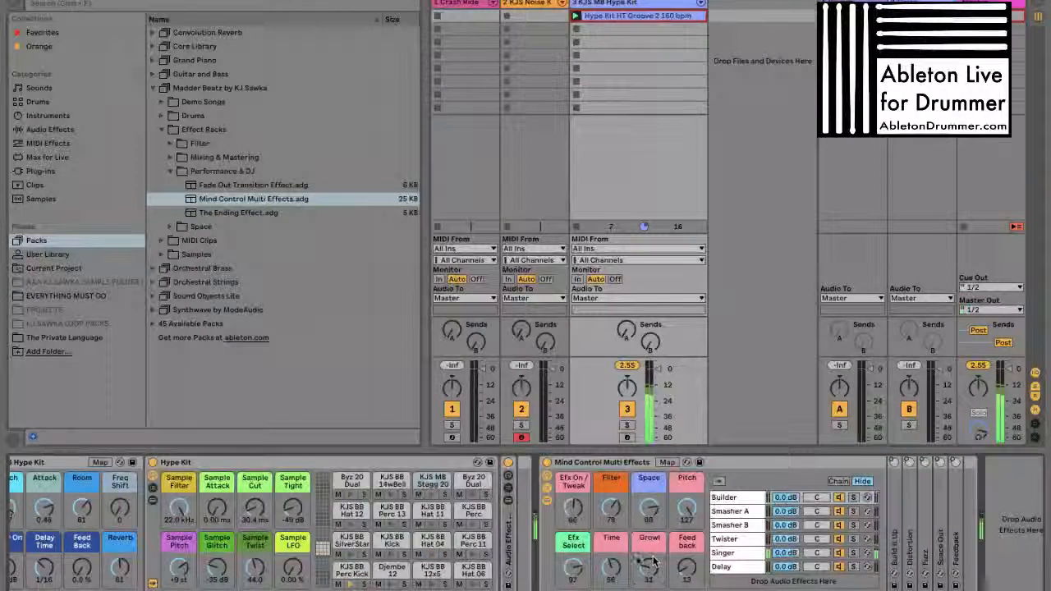
pyautogui.moveTo(576, 578); pyautogui.dragTo(578, 573)
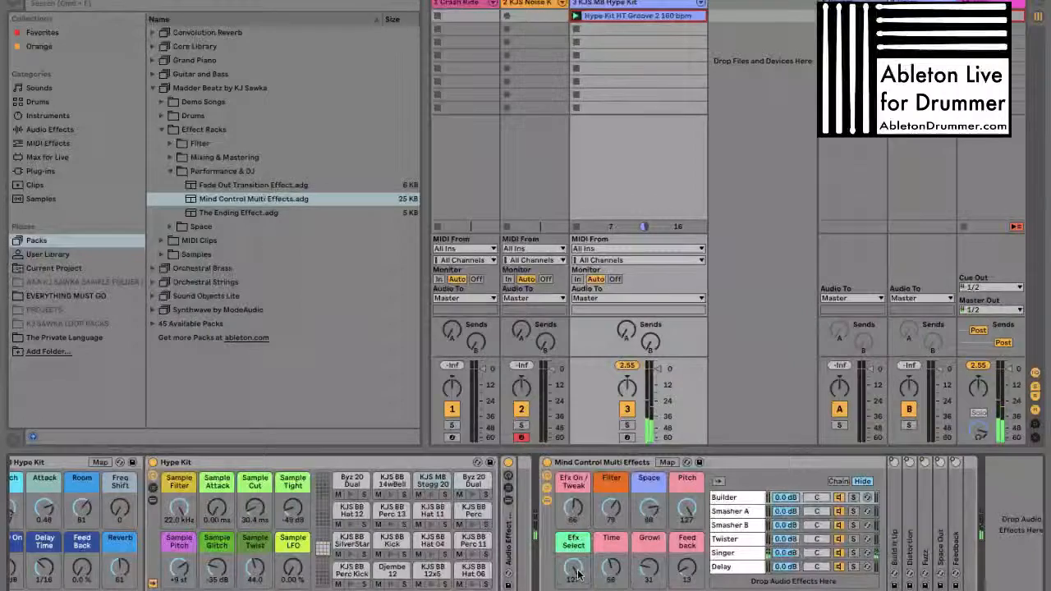
# Delete the Mind Control Multi Effects rack and remove the KJS MB Hype Kit and KJS Noise Kit tracks from the set
pyautogui.click(605, 463)
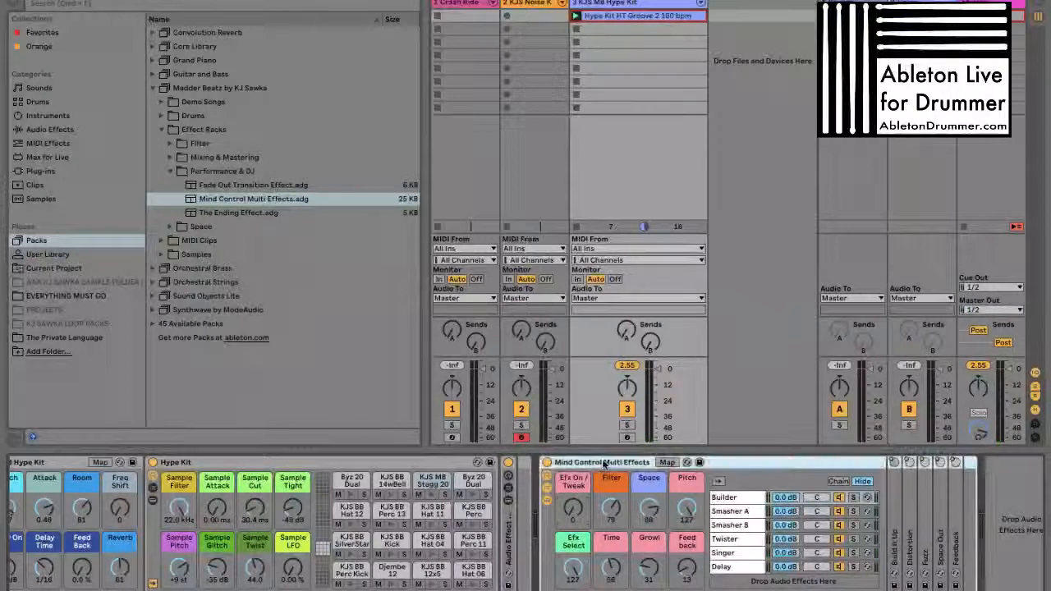
pyautogui.press('Delete')
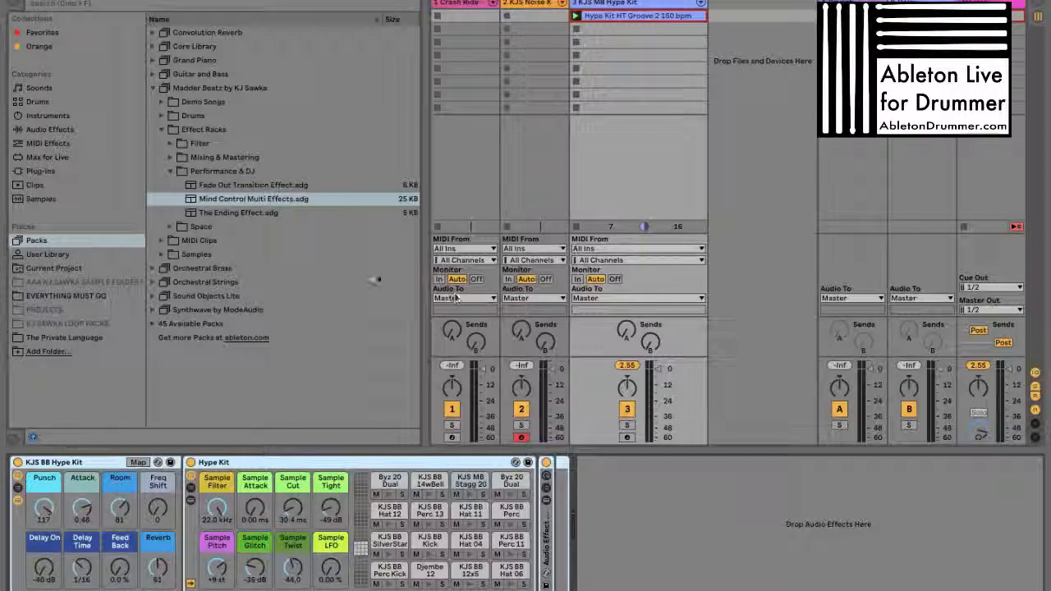
pyautogui.click(287, 213)
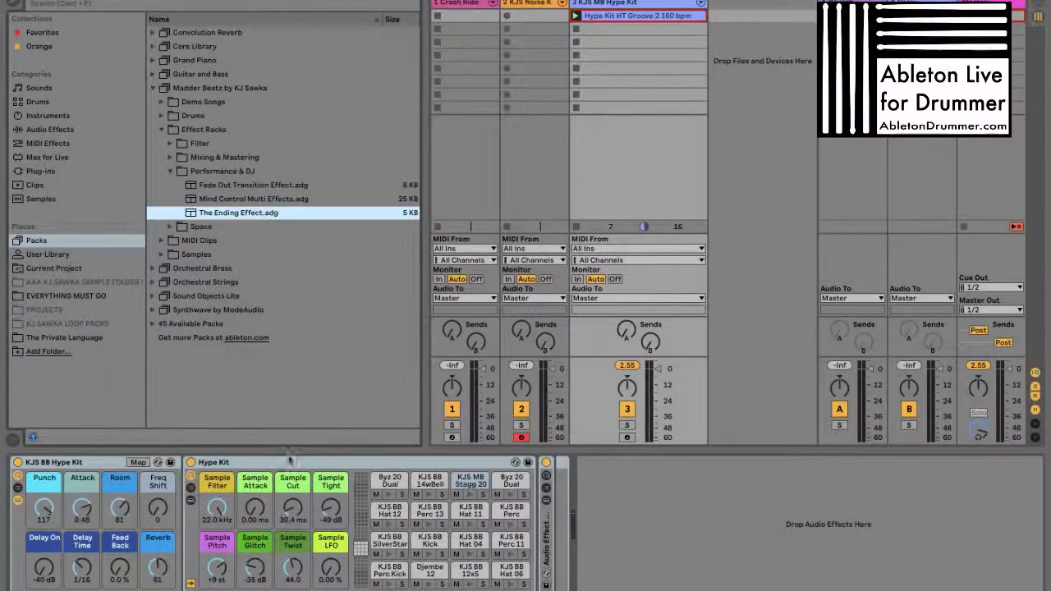
pyautogui.click(628, 3)
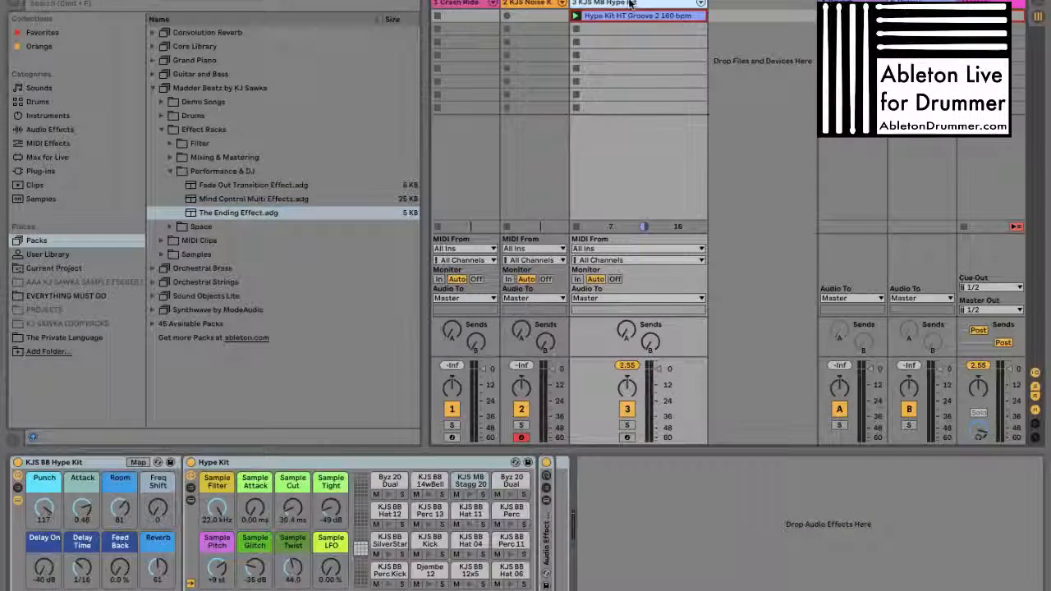
pyautogui.press('Delete')
pyautogui.press('Delete')
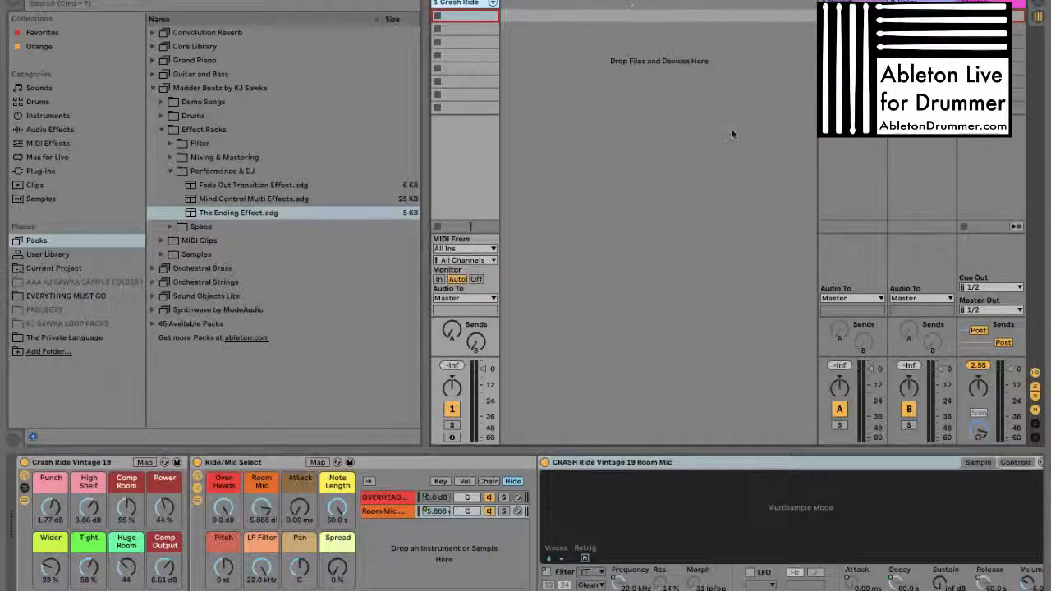
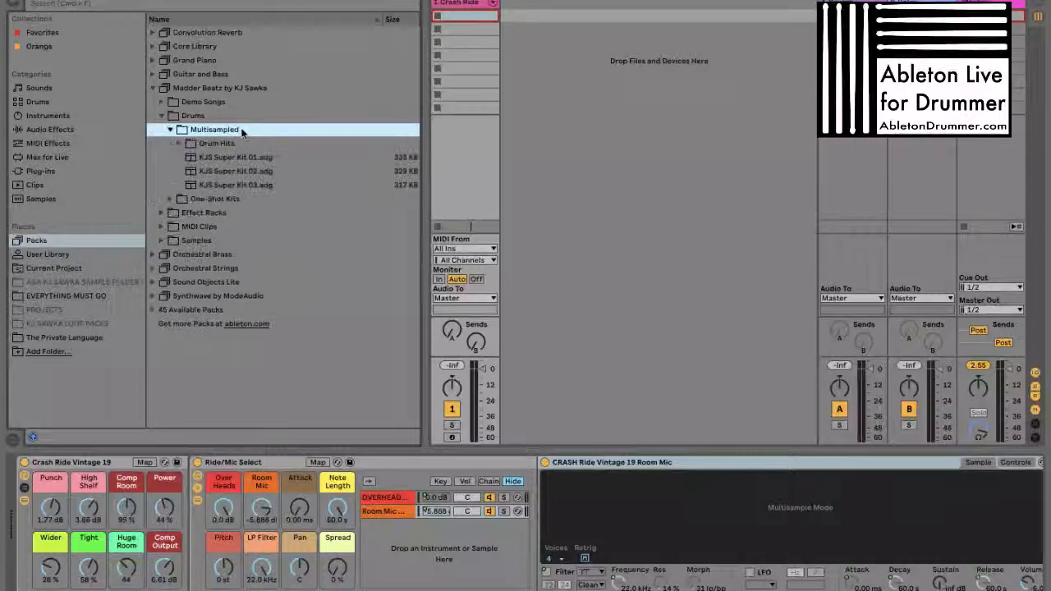
# Browse the Multisampled drums folder and the Drum Hits subfolders for cymbals, kicks, snares and toms, closing Drum Hits again
pyautogui.press('Down')
pyautogui.press('Right')
pyautogui.press('Left')
pyautogui.press('Down')
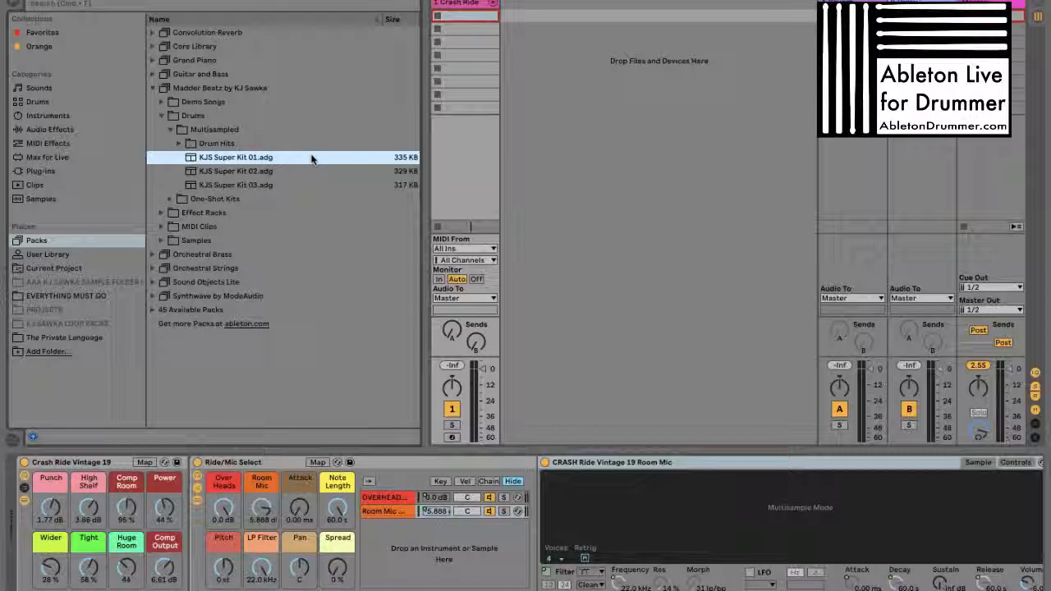
pyautogui.press('Up')
pyautogui.press('Right')
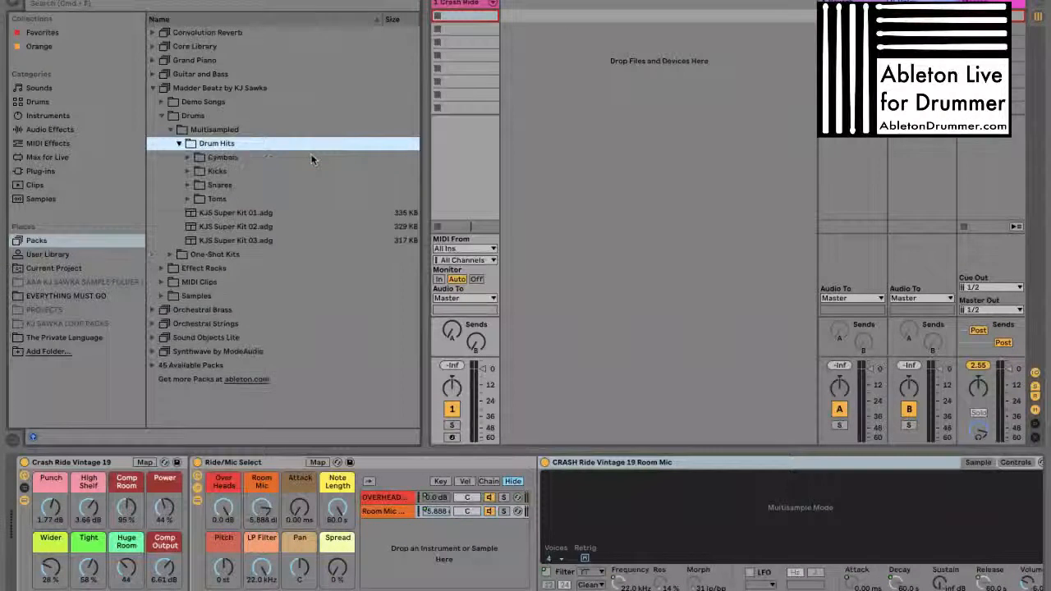
pyautogui.press('Down')
pyautogui.press('Right')
pyautogui.press('Left')
pyautogui.press('Down')
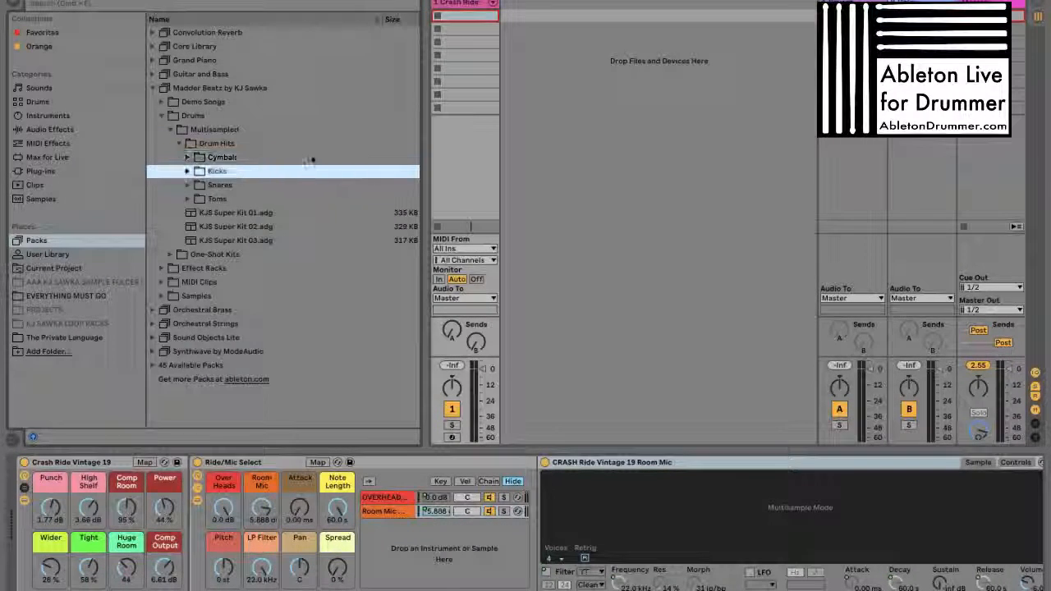
pyautogui.press('Left')
pyautogui.press('Left')
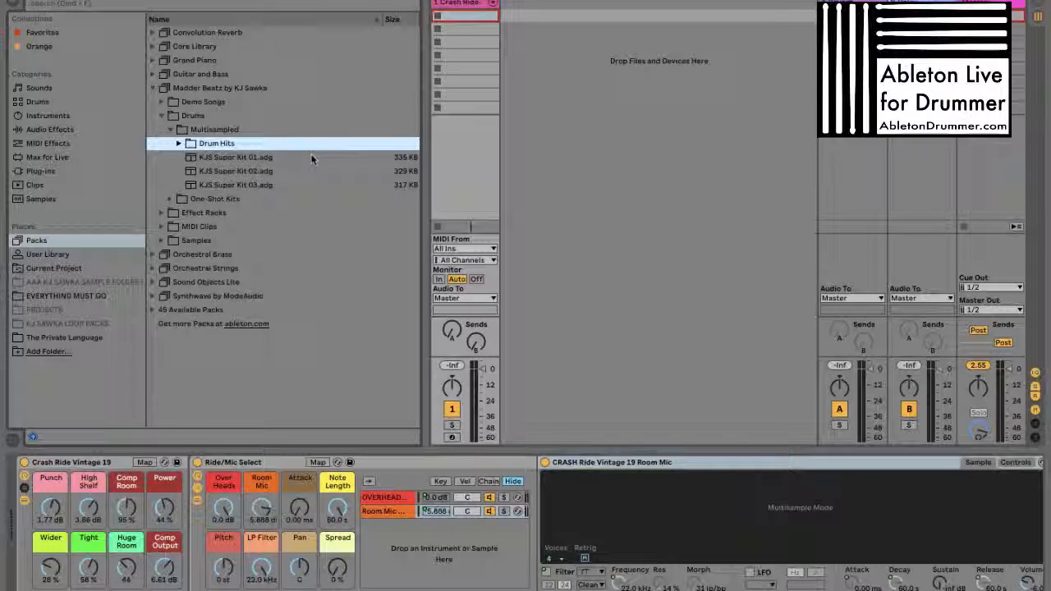
# Load KJS Super Kit 01 onto the track, preview its kick and snare stick pads, and arm the track for recording
pyautogui.click(238, 157)
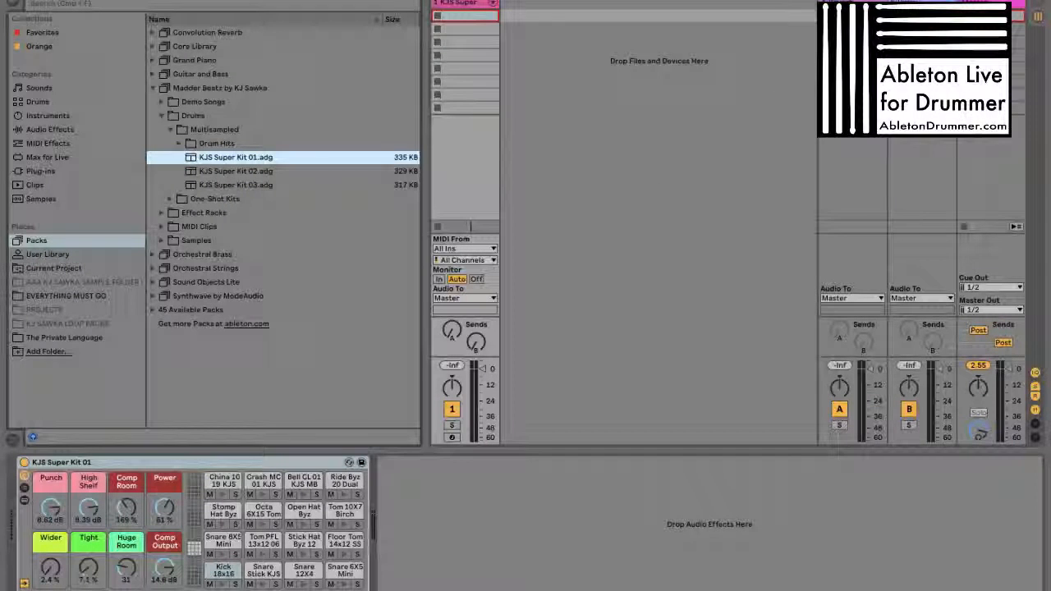
pyautogui.click(468, 55)
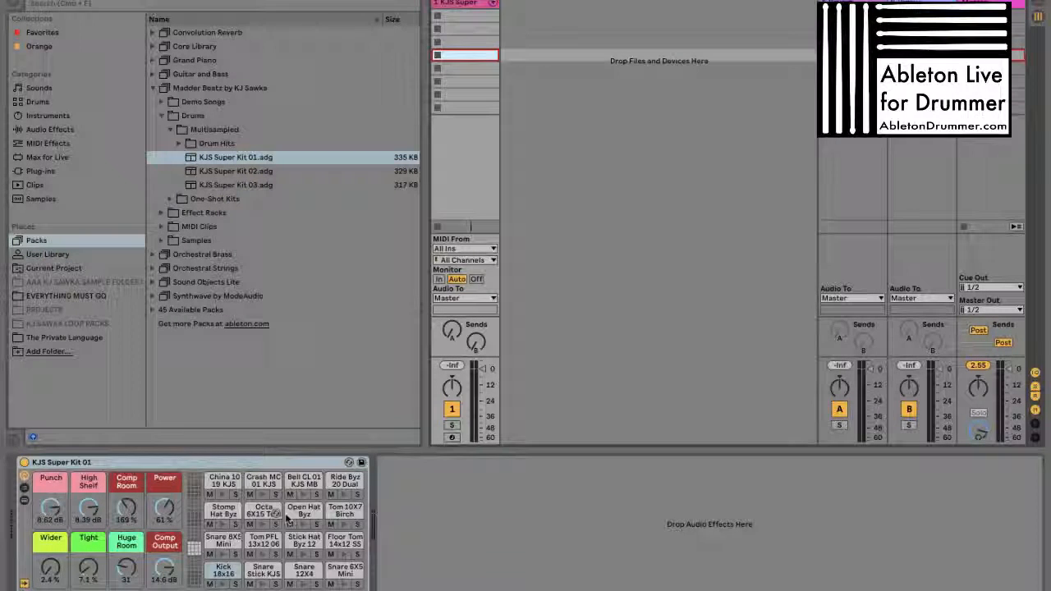
pyautogui.click(224, 583)
pyautogui.click(261, 585)
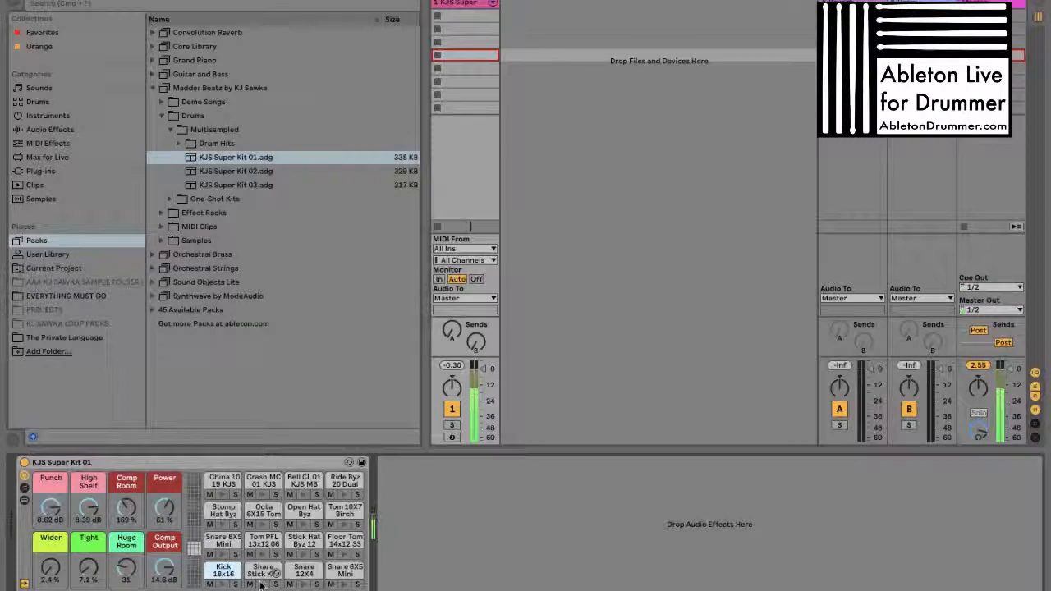
pyautogui.click(453, 437)
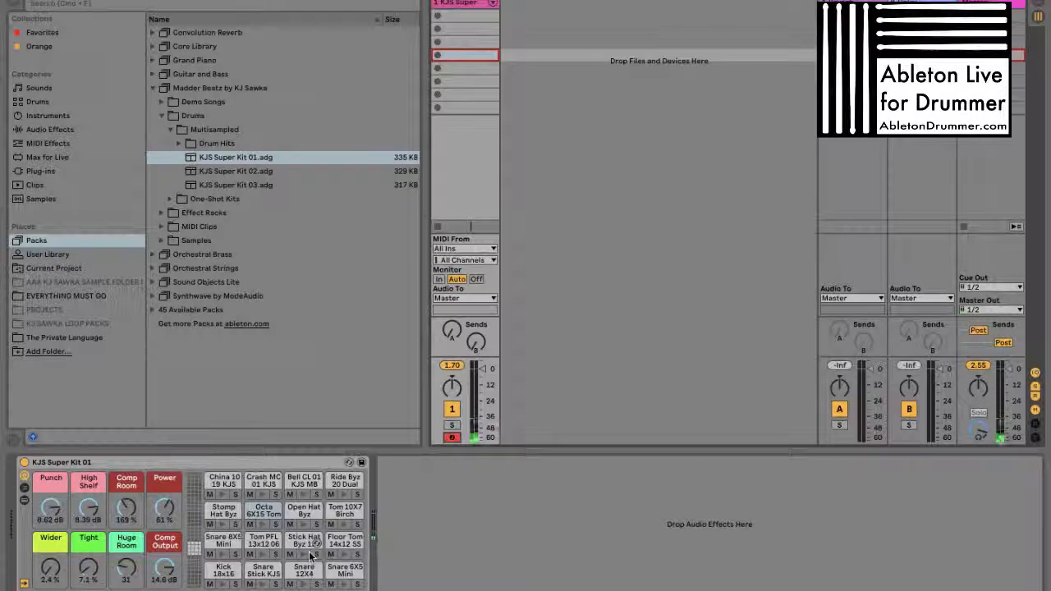
# Inspect and audition the Kick 18x16 and Snare Stick pads of KJS Super Kit 01, including the kick's Beater Mic chain
pyautogui.click(222, 571)
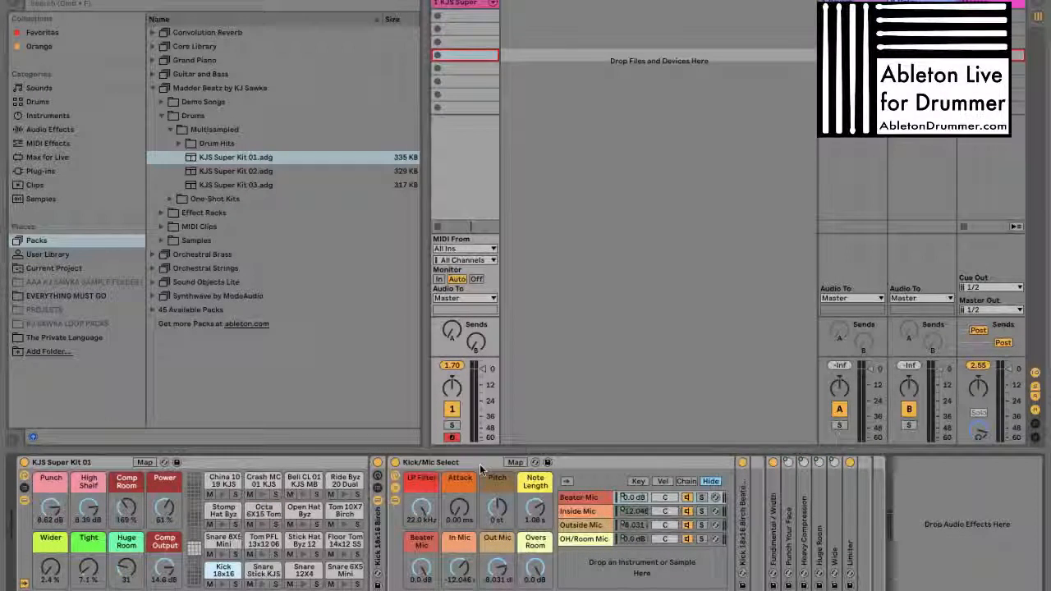
pyautogui.click(582, 498)
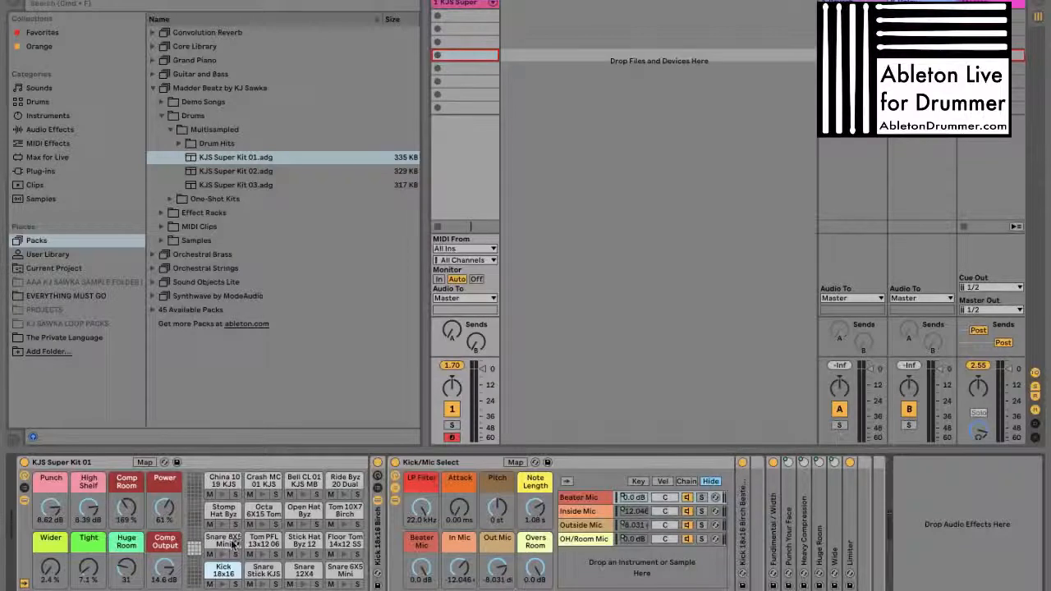
pyautogui.click(223, 585)
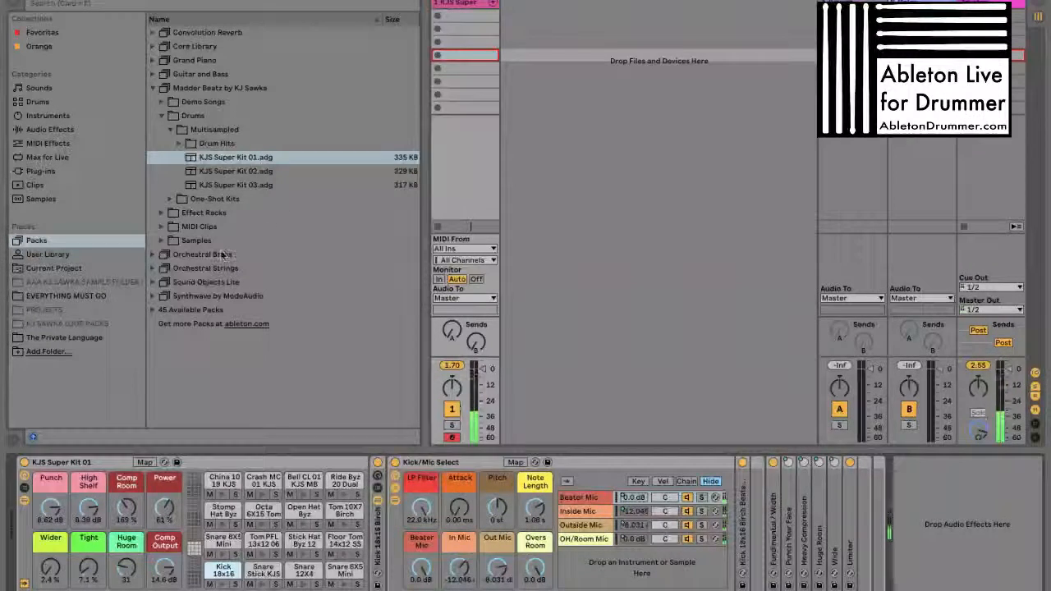
pyautogui.click(266, 570)
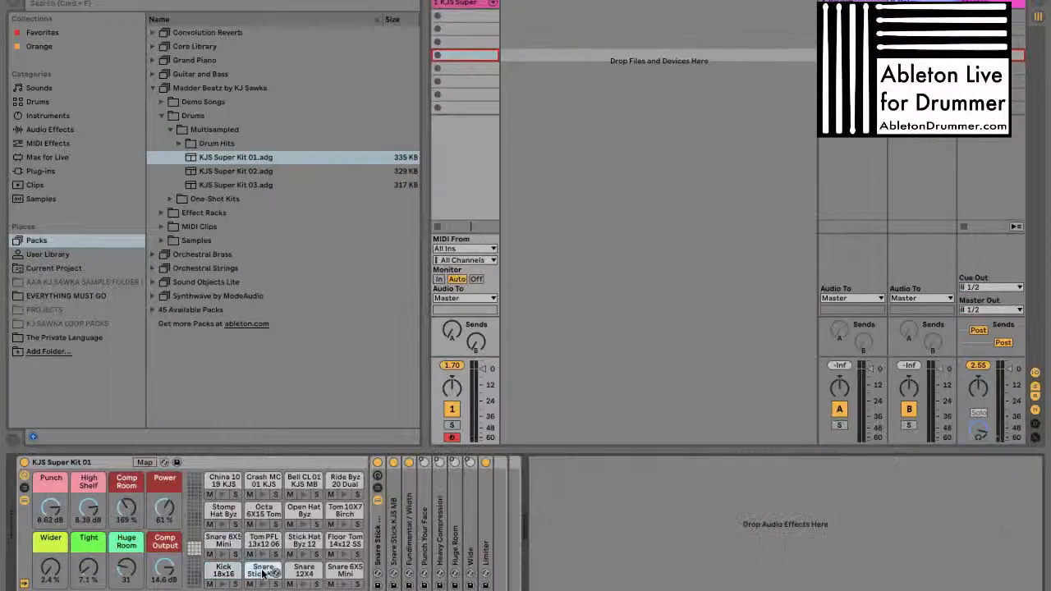
pyautogui.click(263, 585)
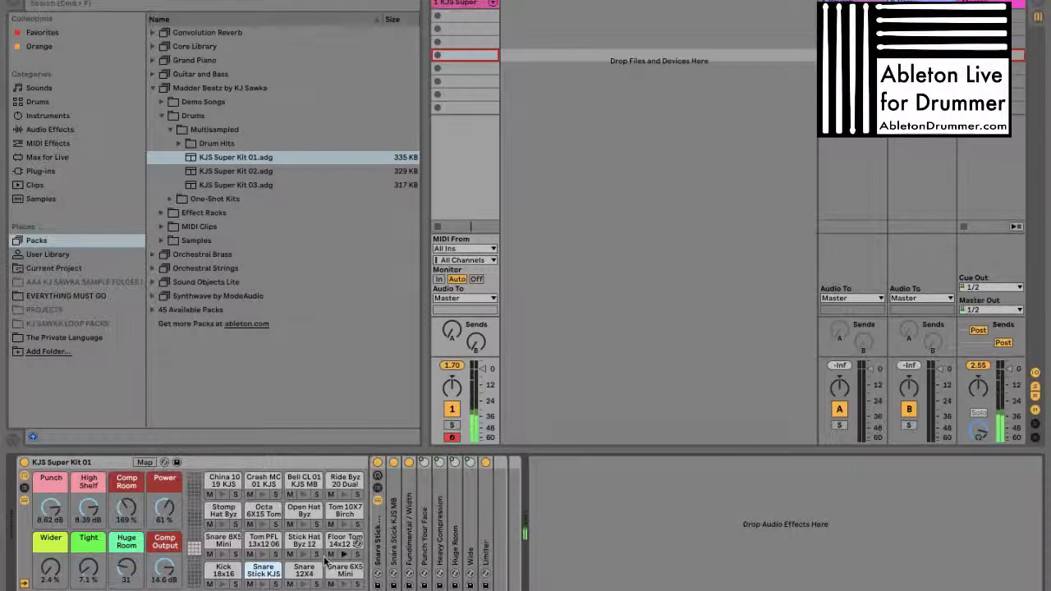
# Inspect the Snare 12X4, Snare 6X5 Mini, Snare 8X5 Mini, Tom PFL, Stick Hat and Floor Tom pads
pyautogui.click(299, 573)
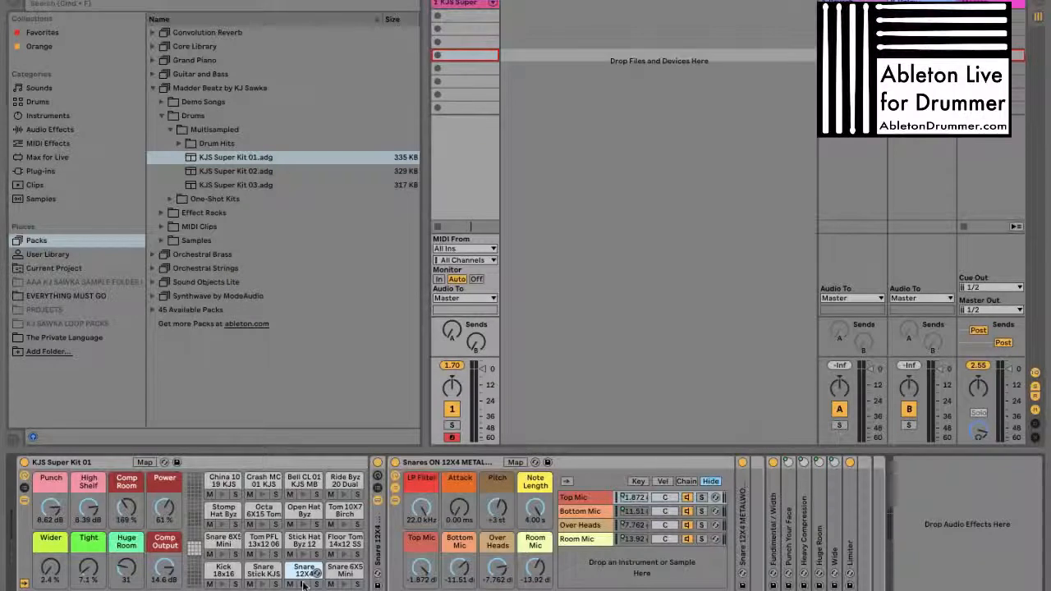
pyautogui.click(438, 463)
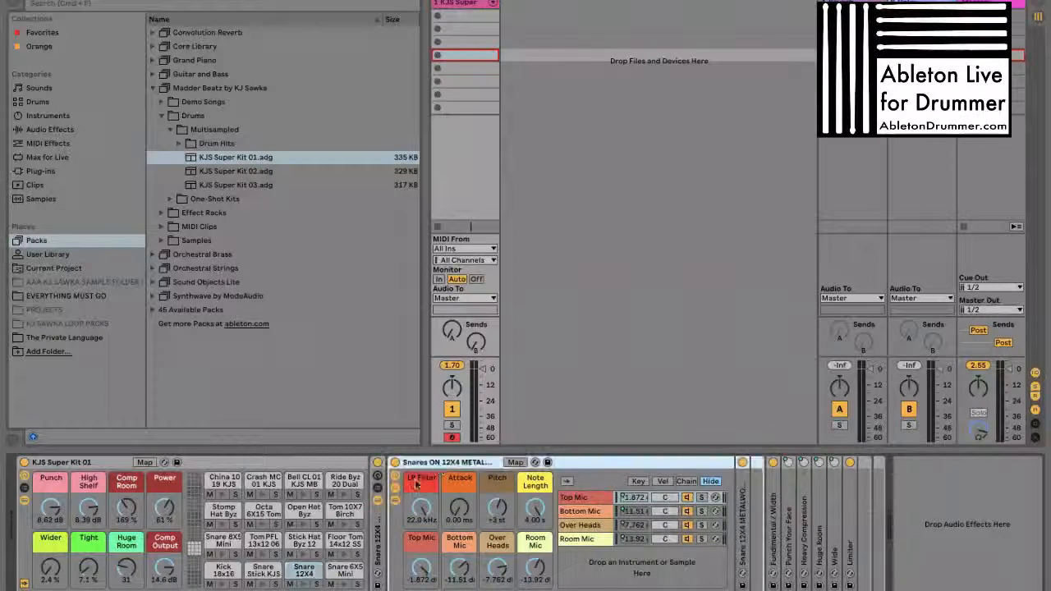
pyautogui.click(343, 569)
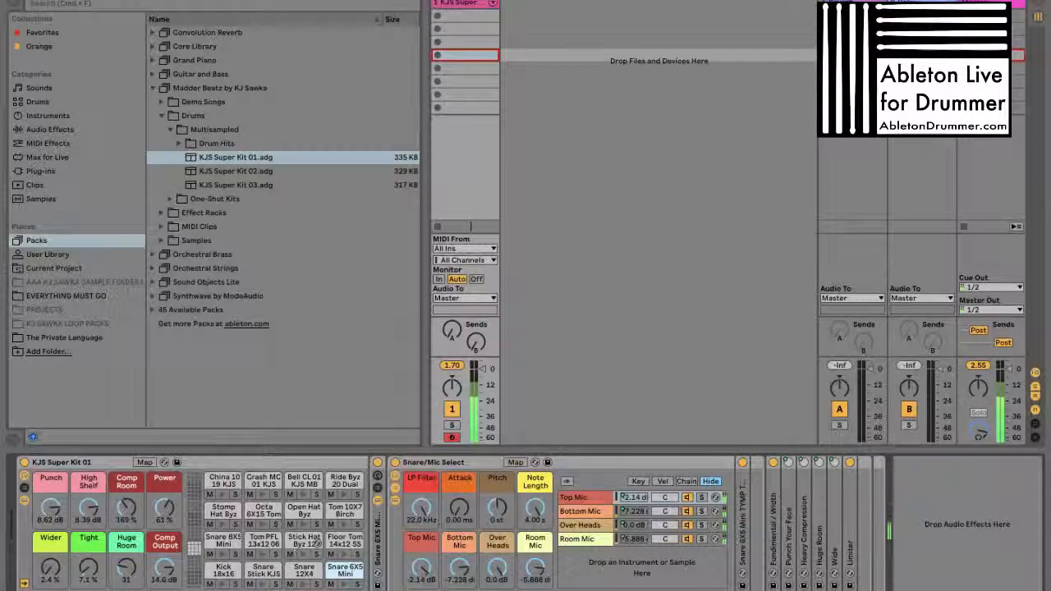
pyautogui.click(227, 552)
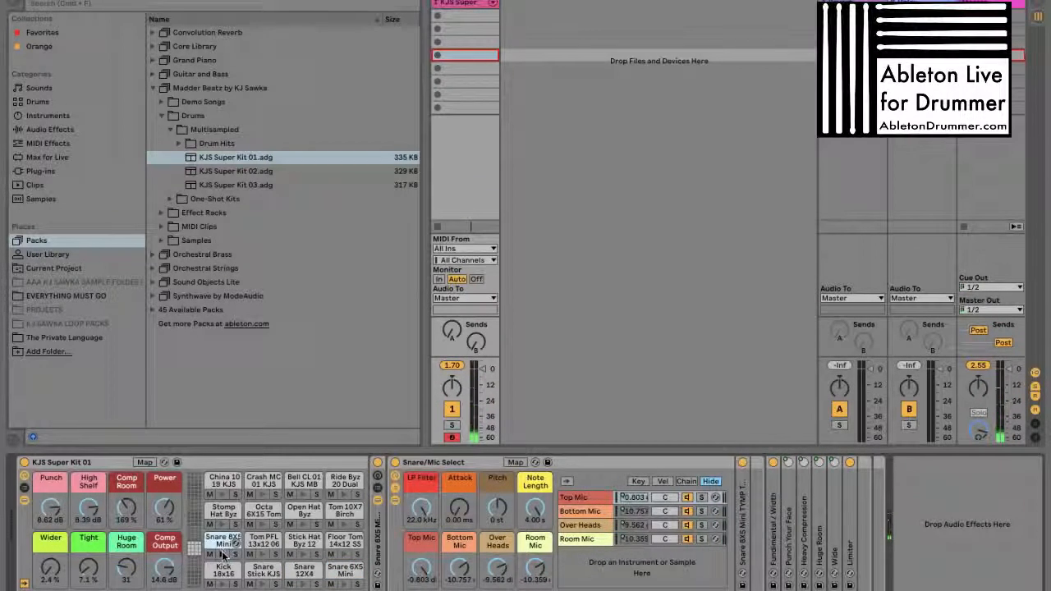
pyautogui.click(257, 545)
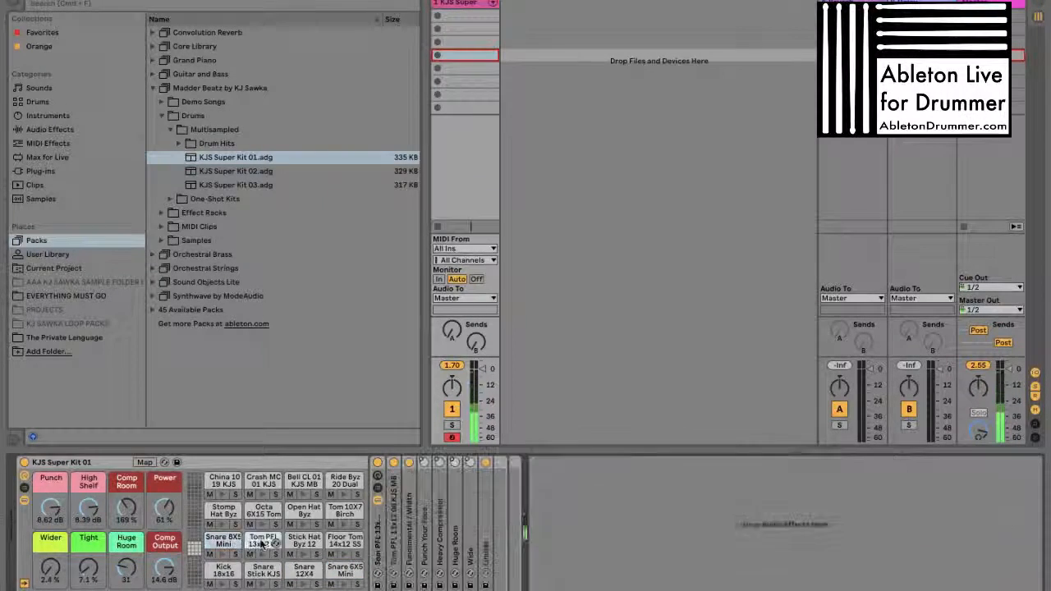
pyautogui.click(302, 541)
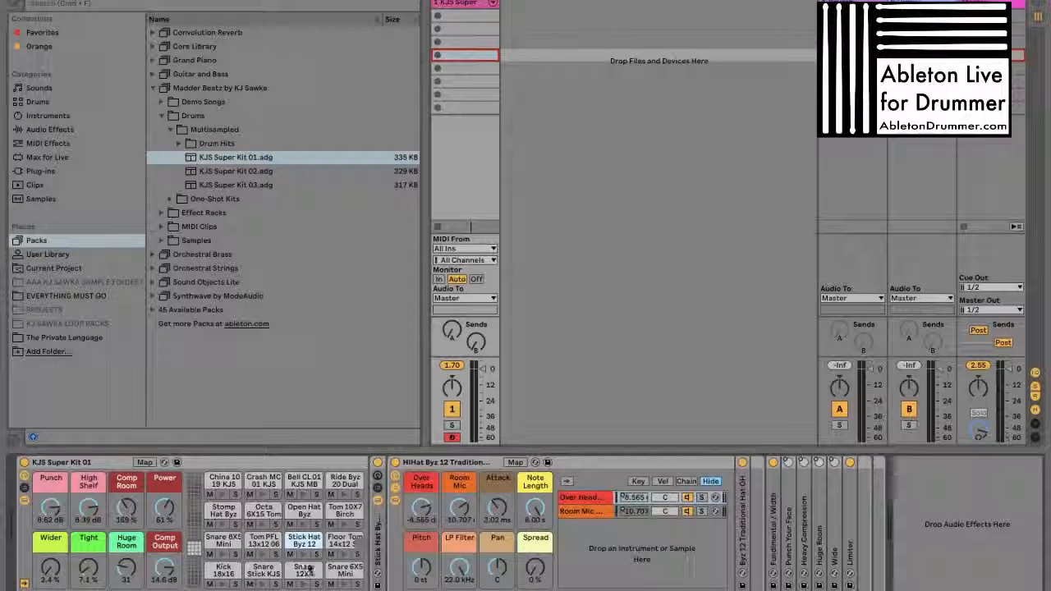
pyautogui.click(337, 543)
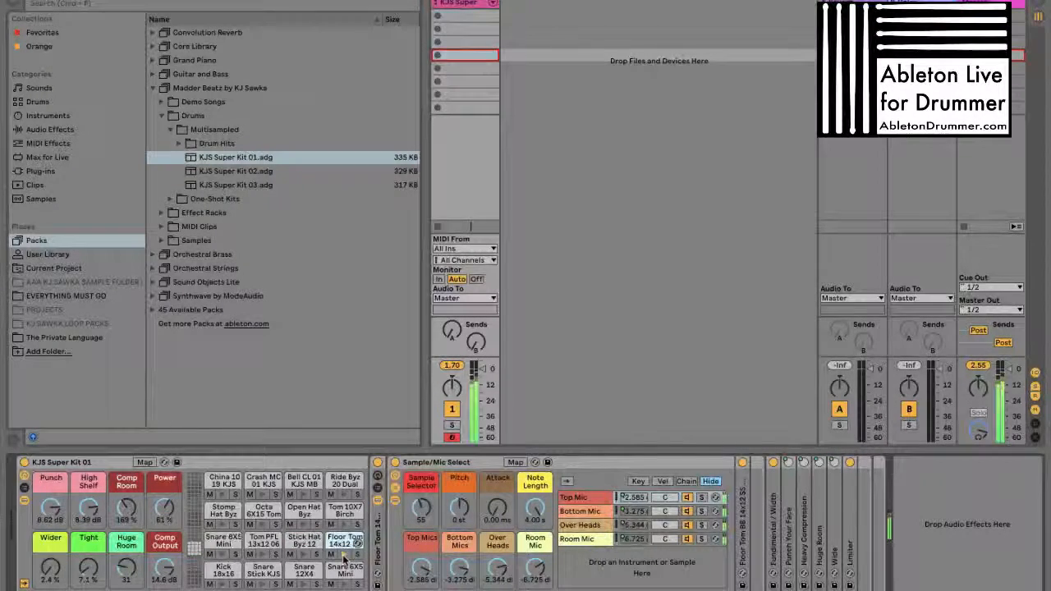
# Inspect the Tom 10X7 Birch, Open Hat, Octa Tom and Stomp Hat pads, plus the China, Crash, Bell and Ride pads
pyautogui.click(344, 516)
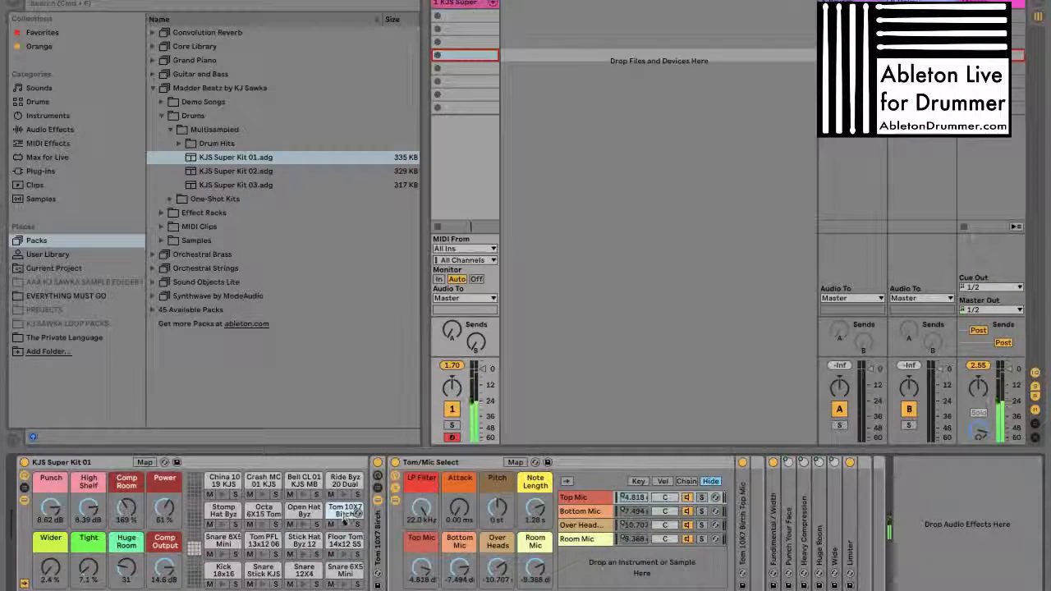
pyautogui.click(304, 510)
pyautogui.click(251, 512)
pyautogui.click(224, 510)
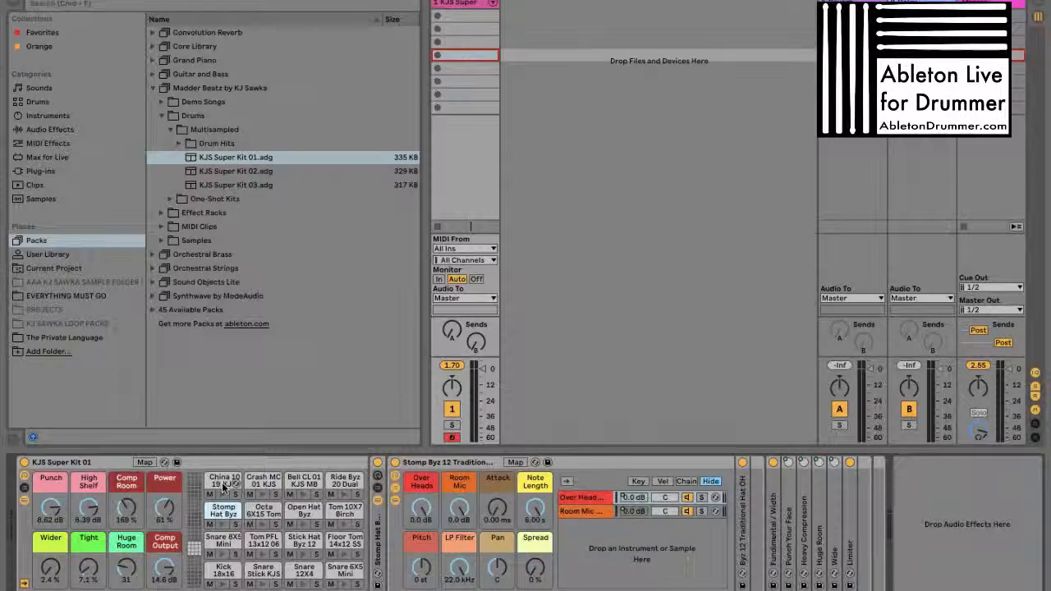
pyautogui.click(224, 481)
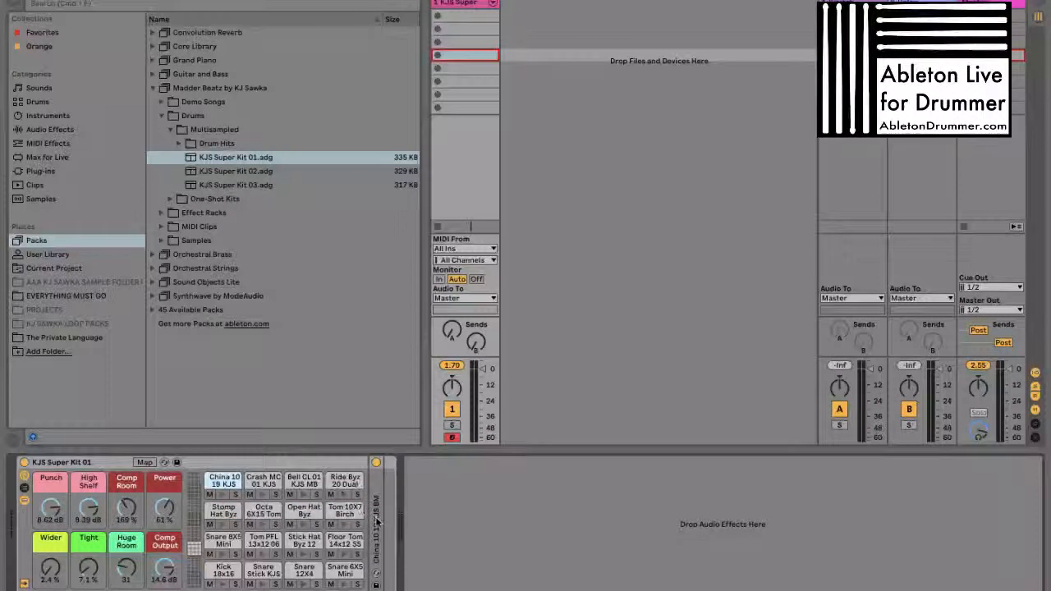
pyautogui.click(261, 483)
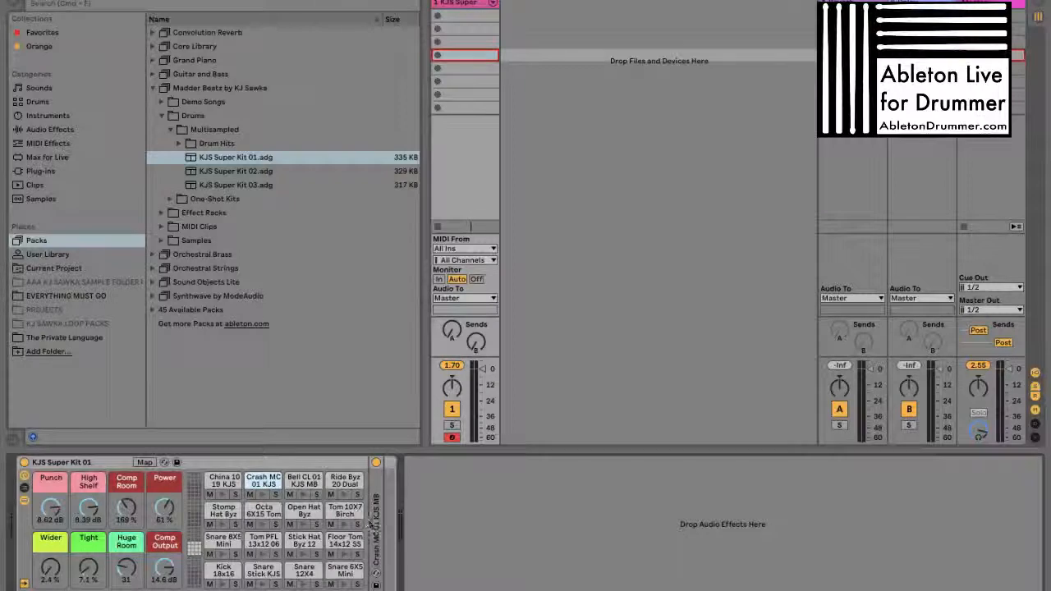
pyautogui.click(345, 481)
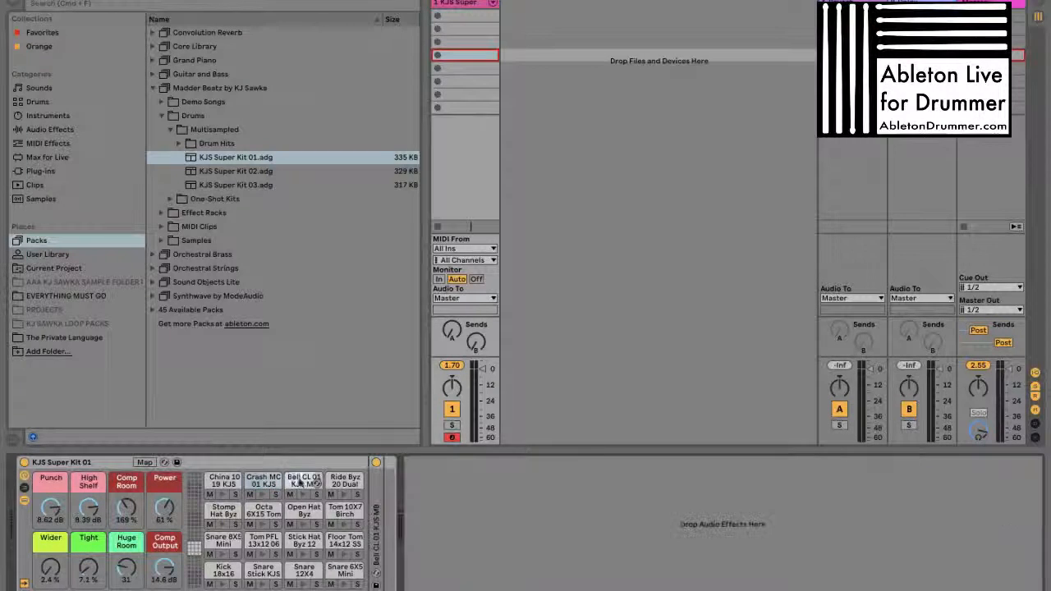
pyautogui.click(345, 495)
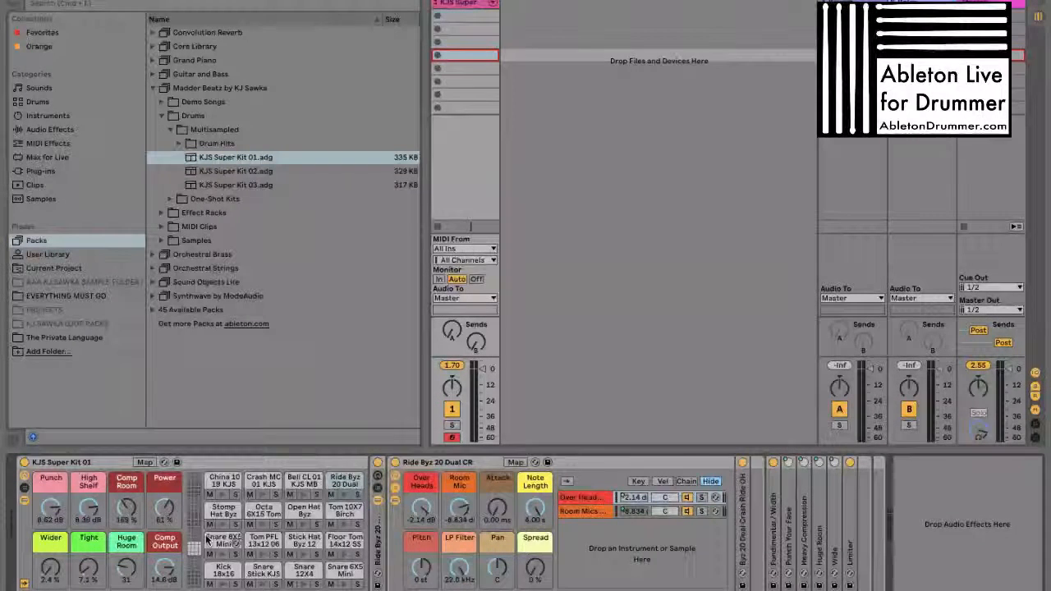
# Examine the KJS Super Kit 01 rack and the mic select racks of its Kick 18x16, Snare 12X4 and Snare 6X5 Mini pads
pyautogui.click(106, 458)
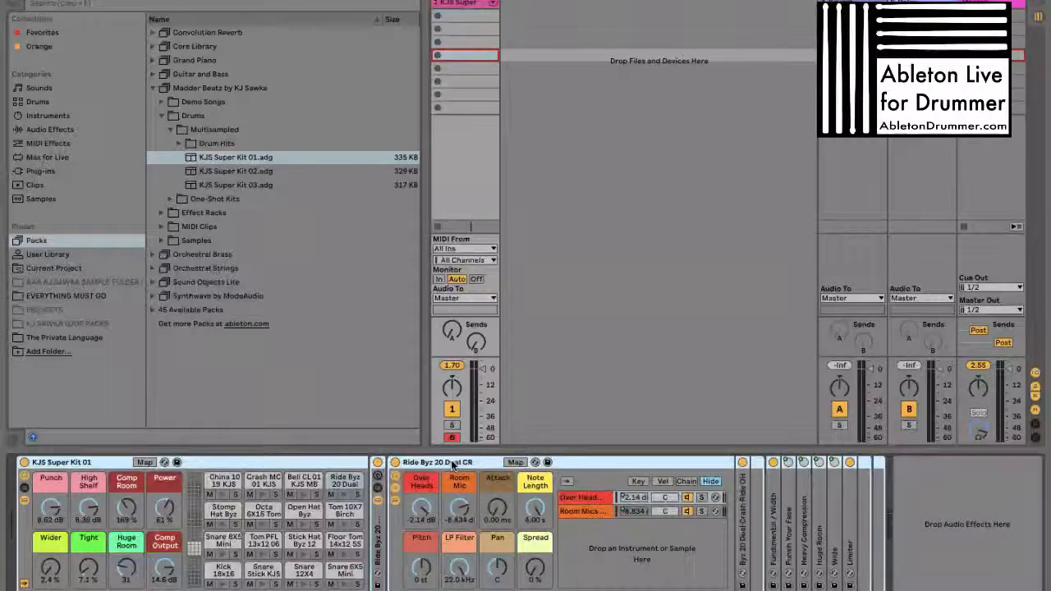
pyautogui.click(222, 570)
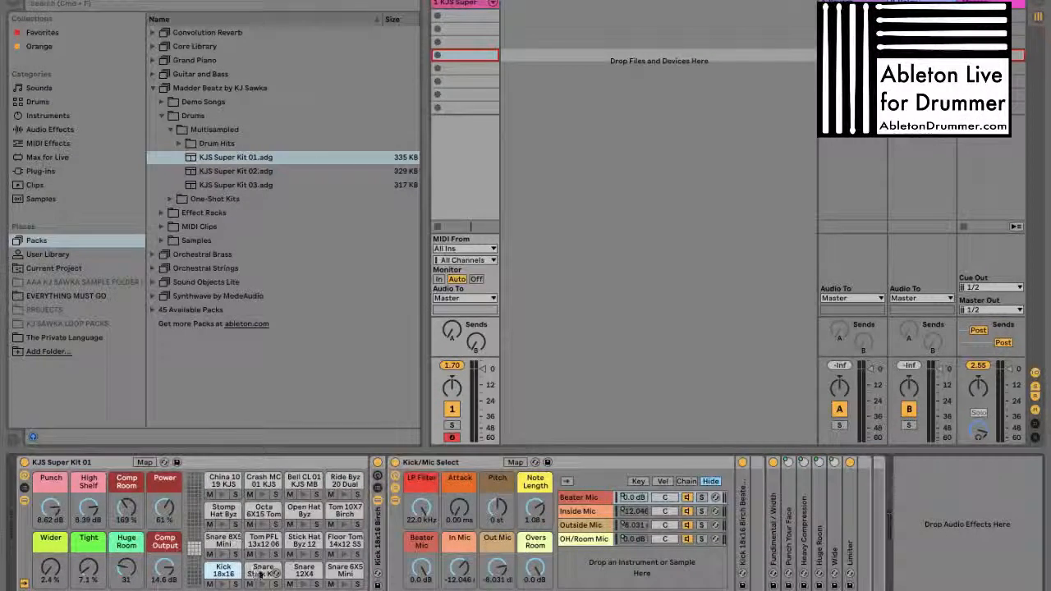
pyautogui.click(304, 570)
pyautogui.click(345, 570)
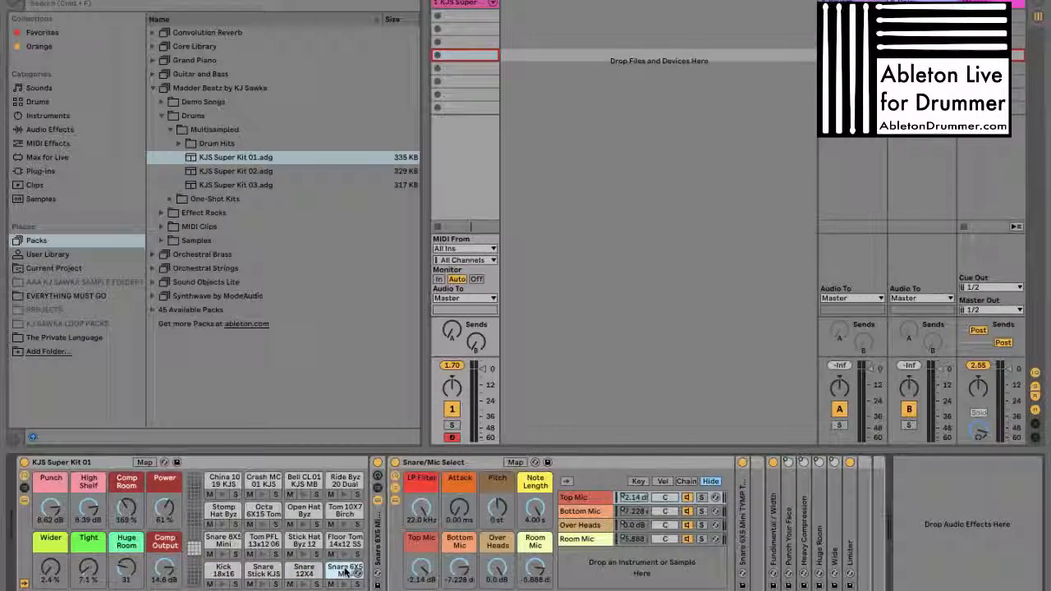
pyautogui.click(472, 463)
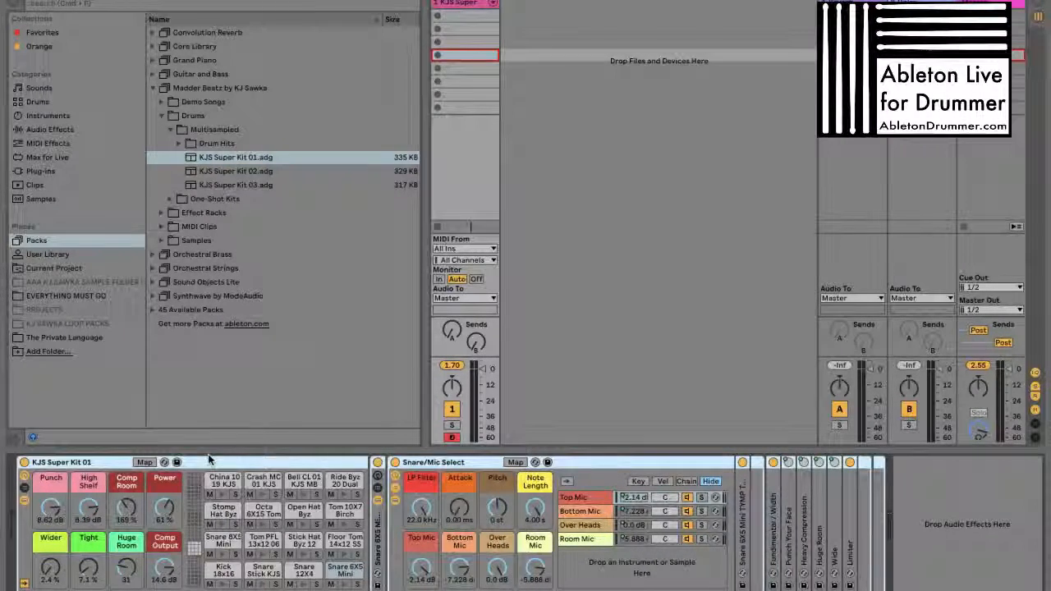
pyautogui.click(461, 465)
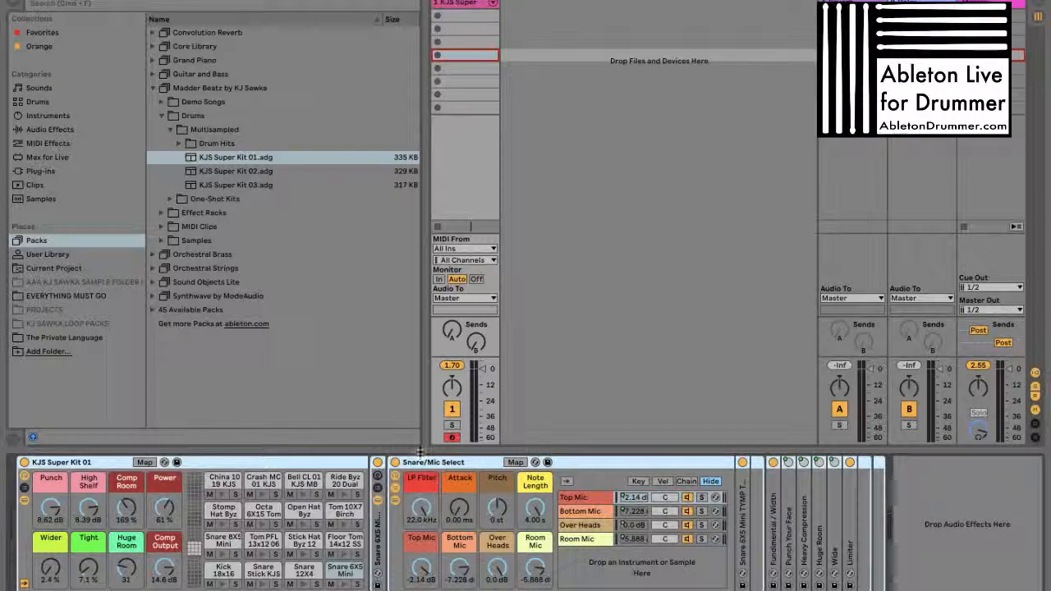
# Look through the Drum Hits, KJ SAWKA LOOP PACKS and Current Project locations, ending on KJ SNARE RACKS in the User Library
pyautogui.click(271, 143)
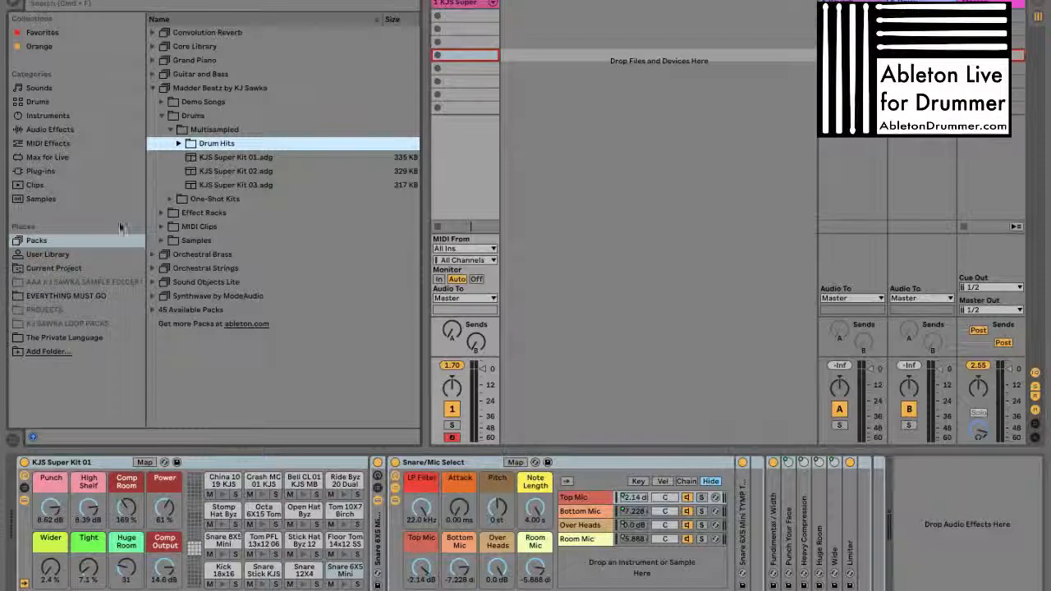
pyautogui.click(90, 323)
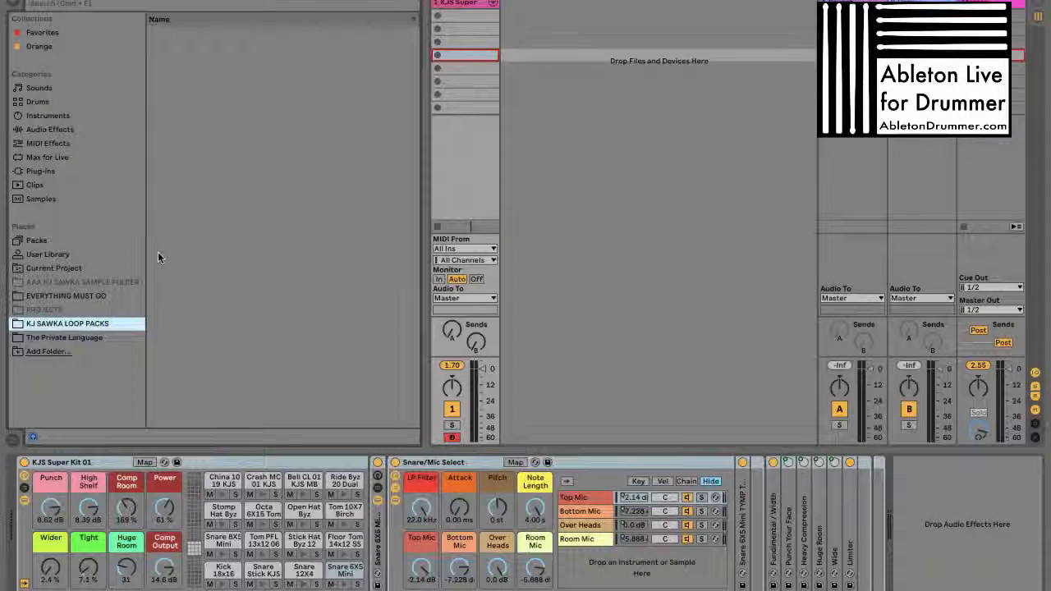
pyautogui.click(70, 268)
pyautogui.click(70, 254)
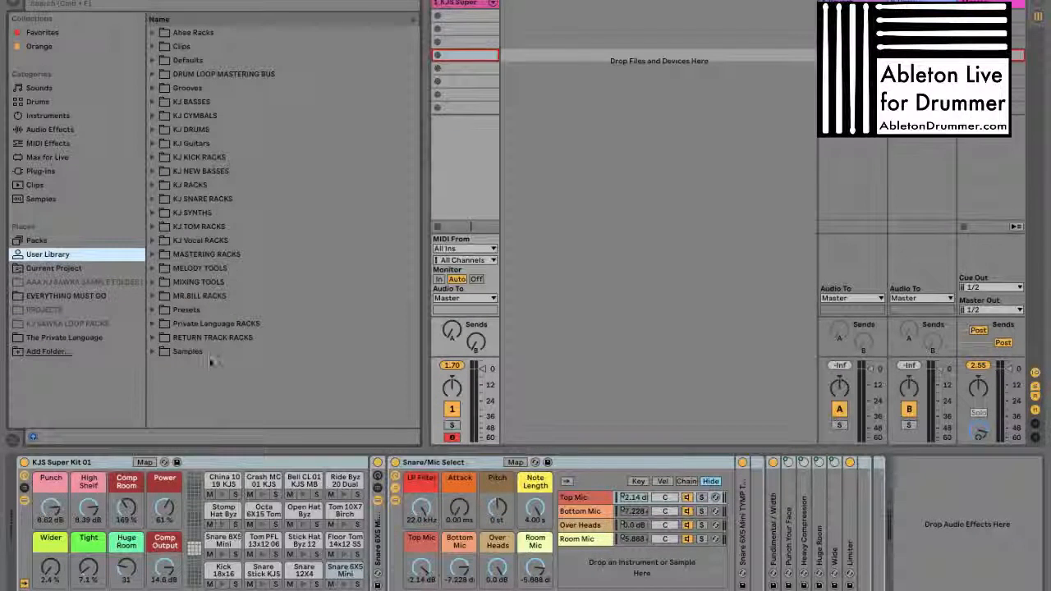
pyautogui.click(214, 199)
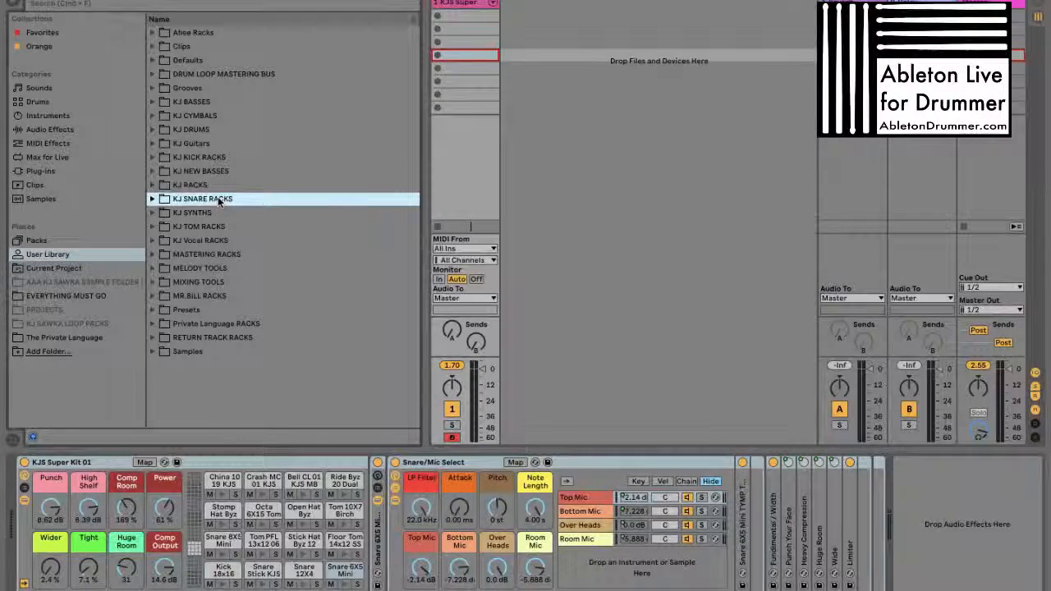
# Look inside the KJ NEW BASSES folder of the User Library and view the Clips category before returning to the User Library
pyautogui.click(236, 172)
pyautogui.press('Right')
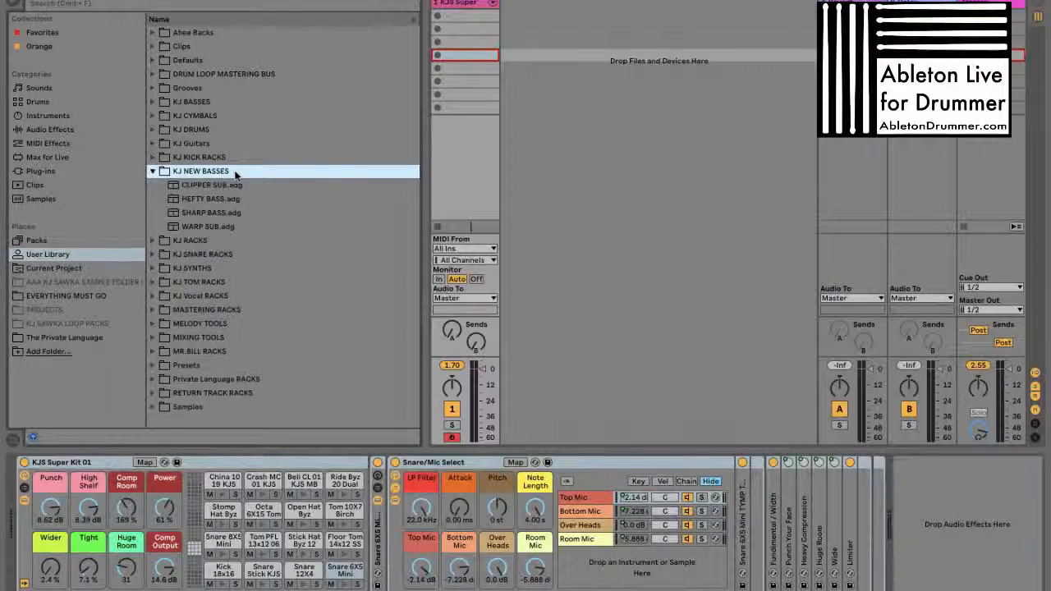
pyautogui.press('Left')
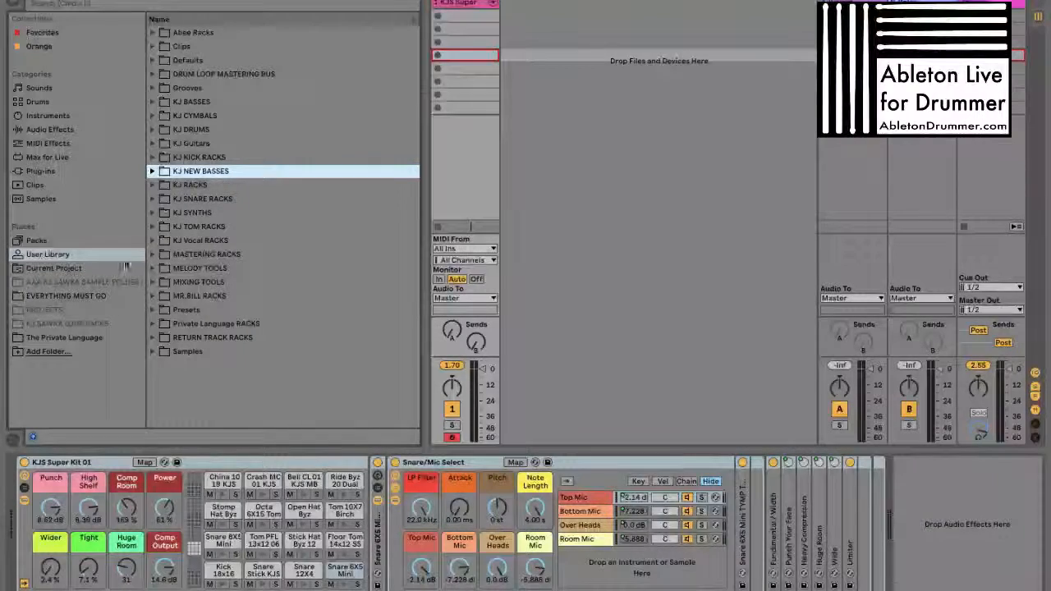
pyautogui.click(66, 186)
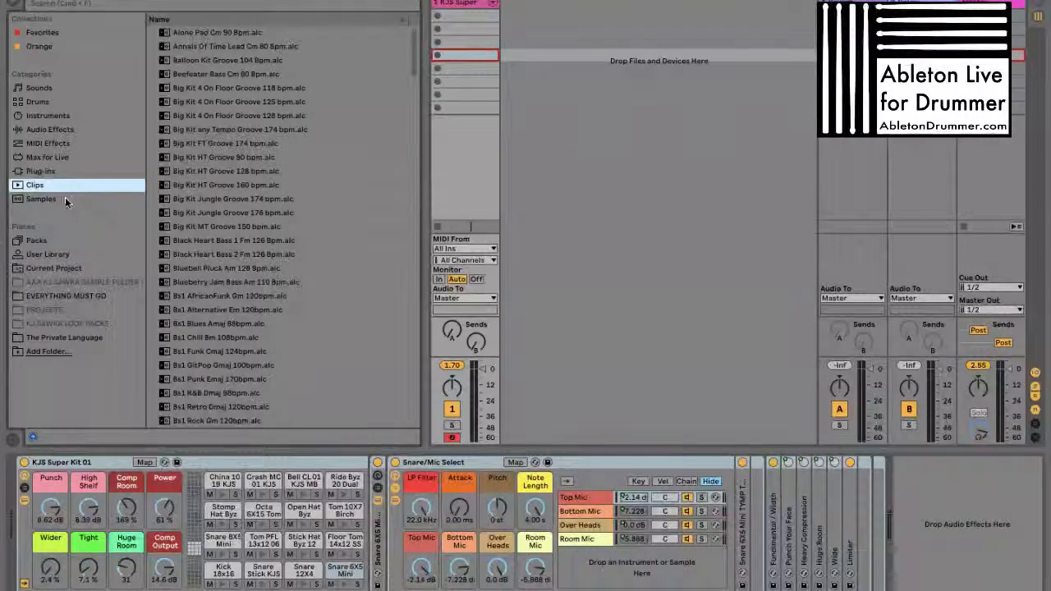
pyautogui.click(65, 256)
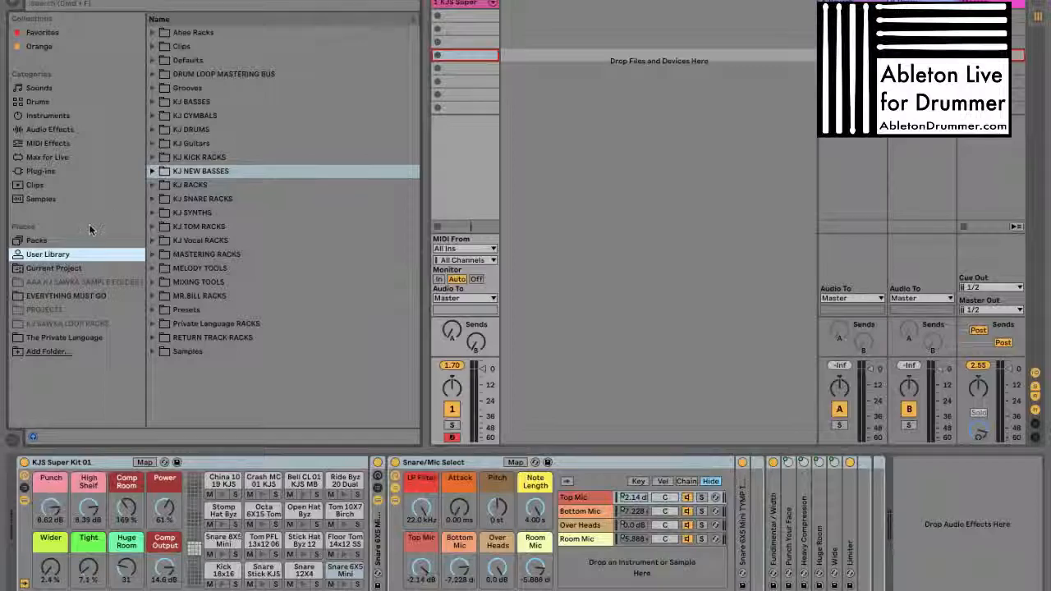
# Load the demo song Madder Beatz - Deadlock.als from the Demo Songs folder of the Madder Beatz by KJ Sawka pack
pyautogui.click(46, 240)
pyautogui.click(212, 130)
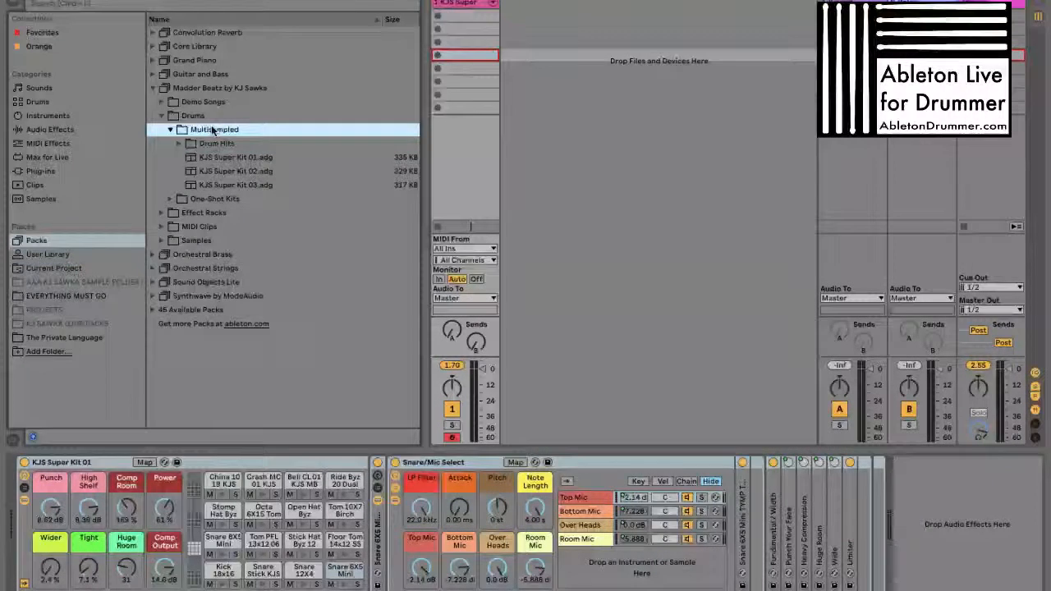
pyautogui.click(212, 129)
pyautogui.press('Left')
pyautogui.press('Left')
pyautogui.press('Up')
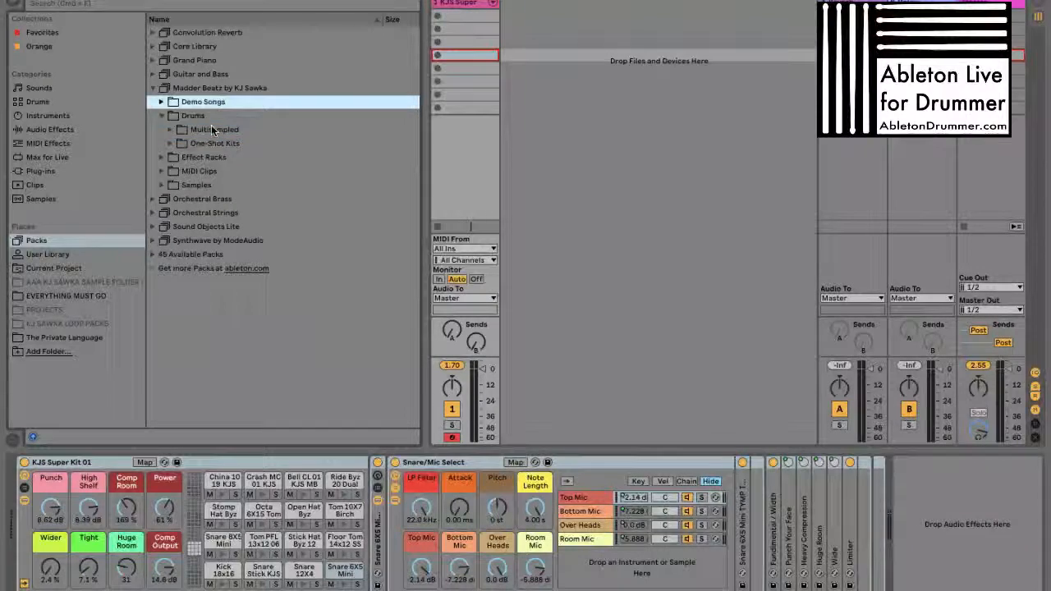
pyautogui.press('Right')
pyautogui.click(211, 130)
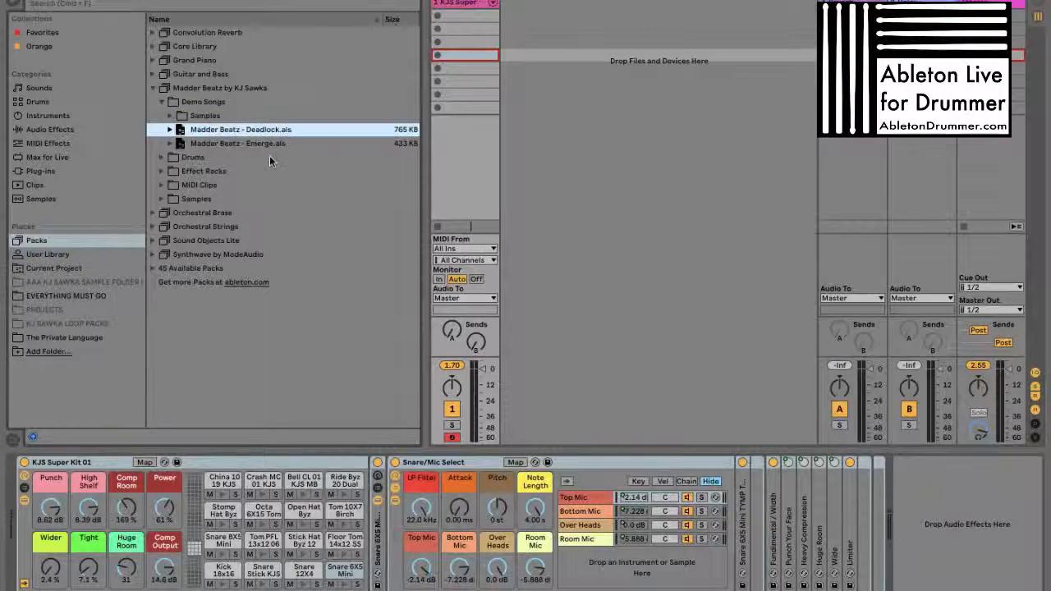
pyautogui.doubleClick(220, 131)
pyautogui.click(407, 319)
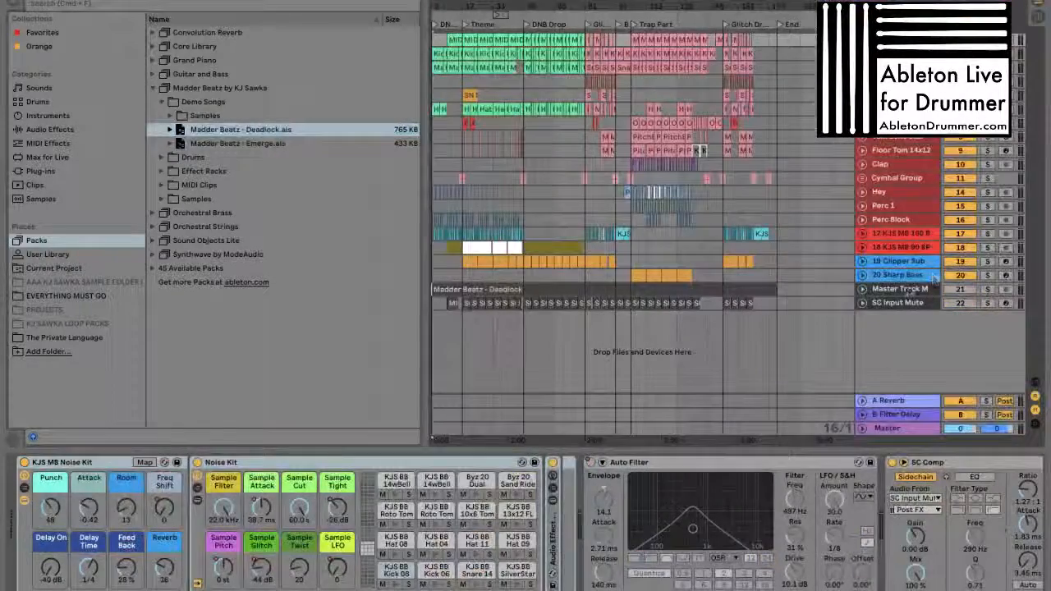
pyautogui.click(934, 279)
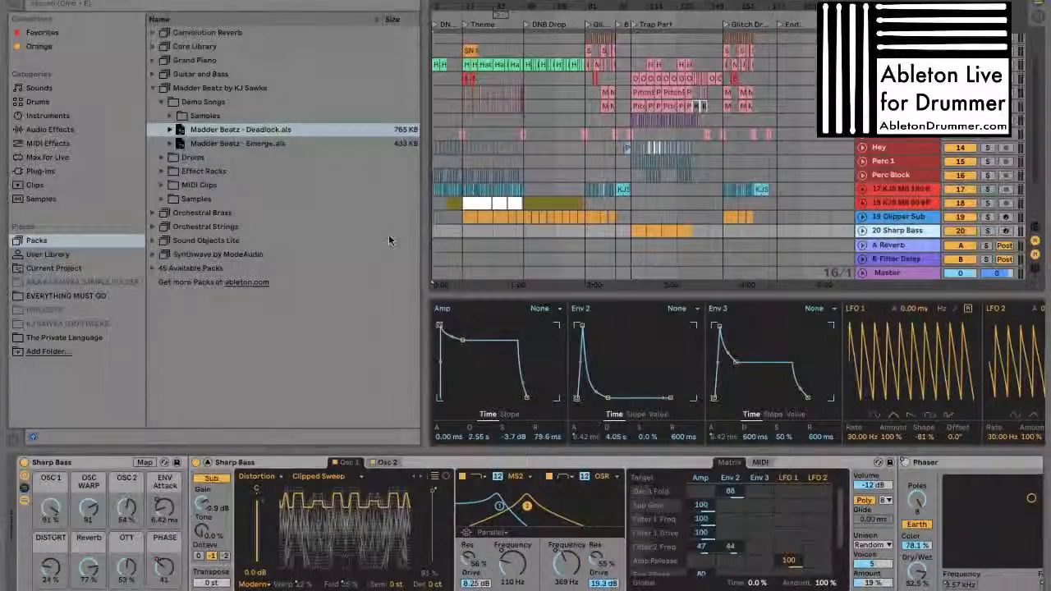
# Narrow the browser and arm the Sharp Bass track for recording, switching the arming to the Clipper Sub track
pyautogui.moveTo(418, 239); pyautogui.dragTo(331, 238)
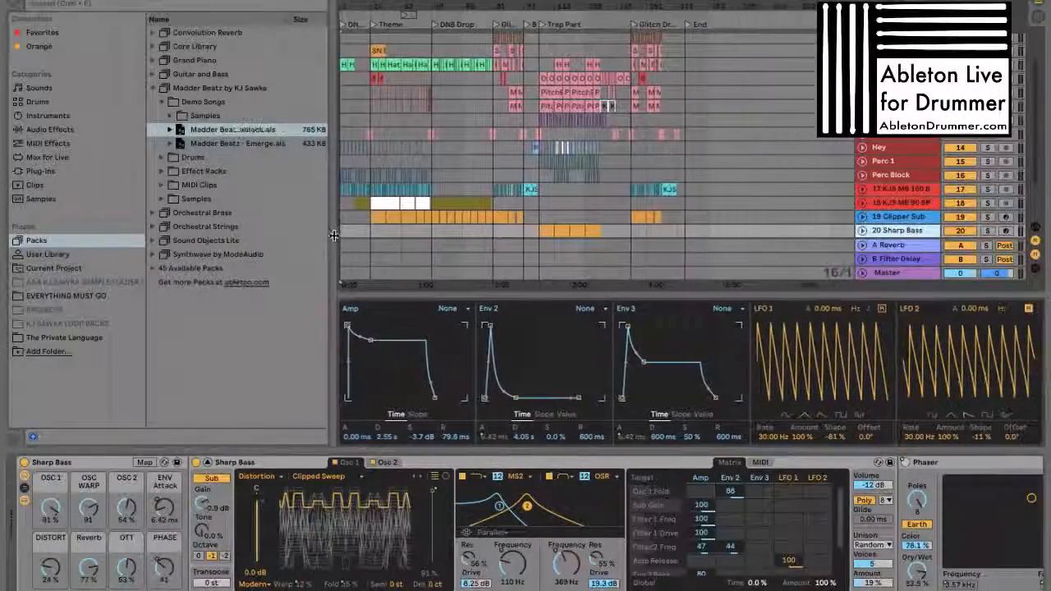
pyautogui.click(1005, 230)
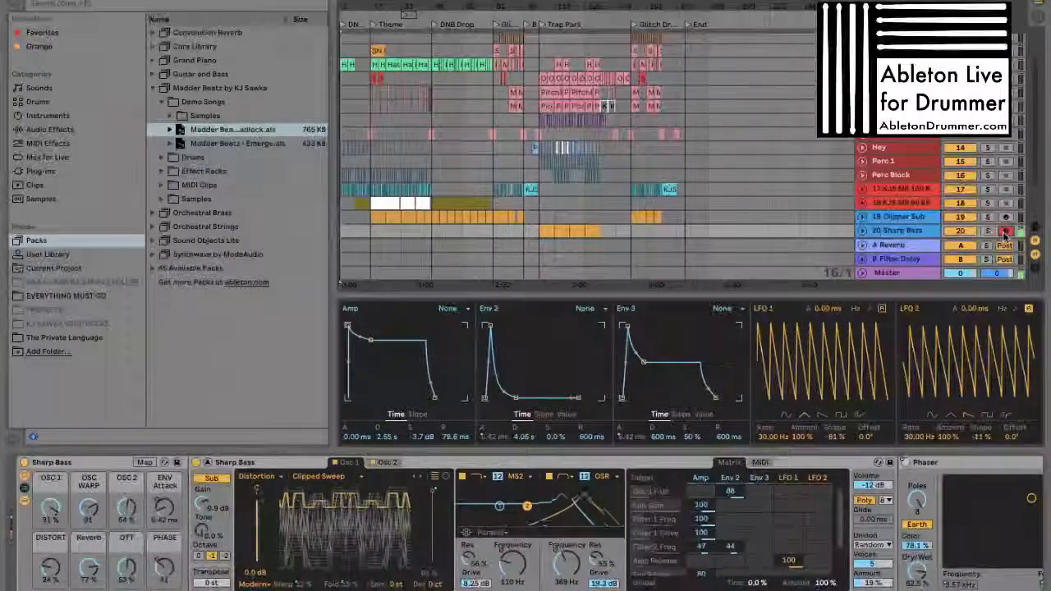
pyautogui.click(1005, 217)
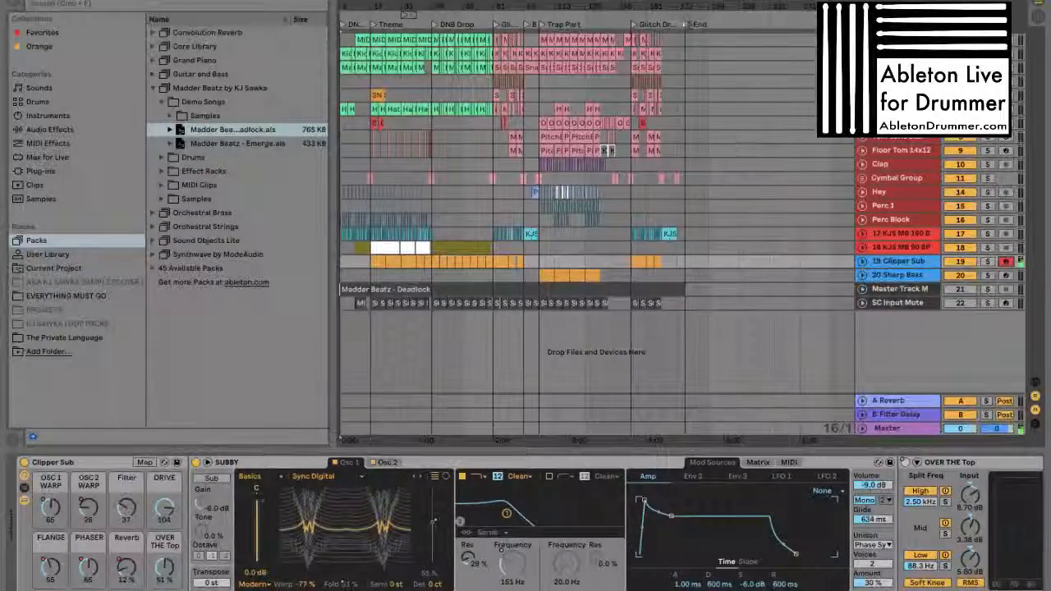
# Inspect the devices on the SC Input Mute, Cymbal Group, Clap, Floor Tom 14x12 and Tom 10X6 Star tracks
pyautogui.moveTo(473, 5); pyautogui.dragTo(494, 8)
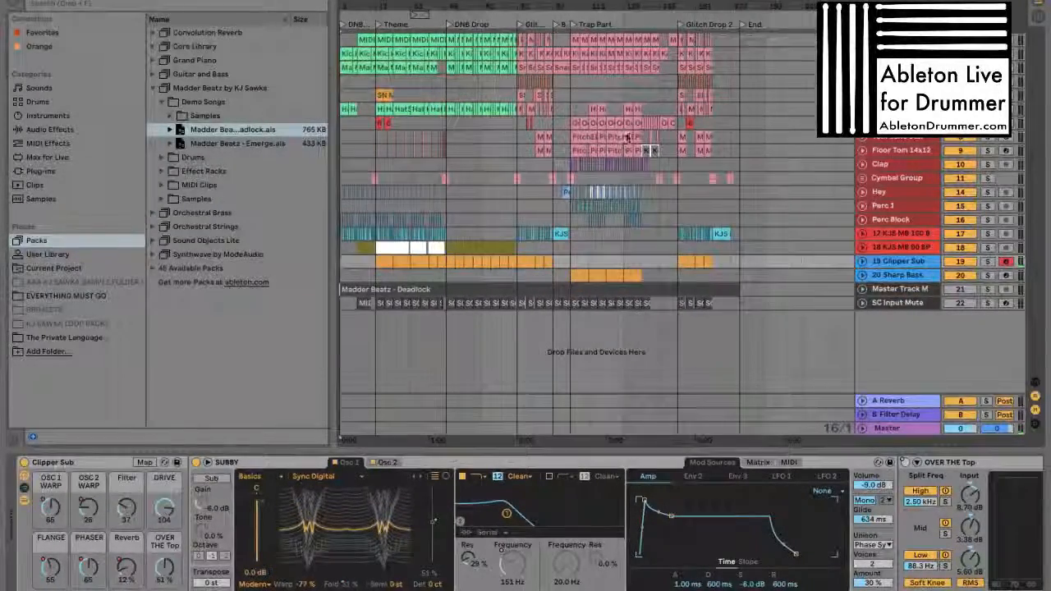
pyautogui.click(888, 303)
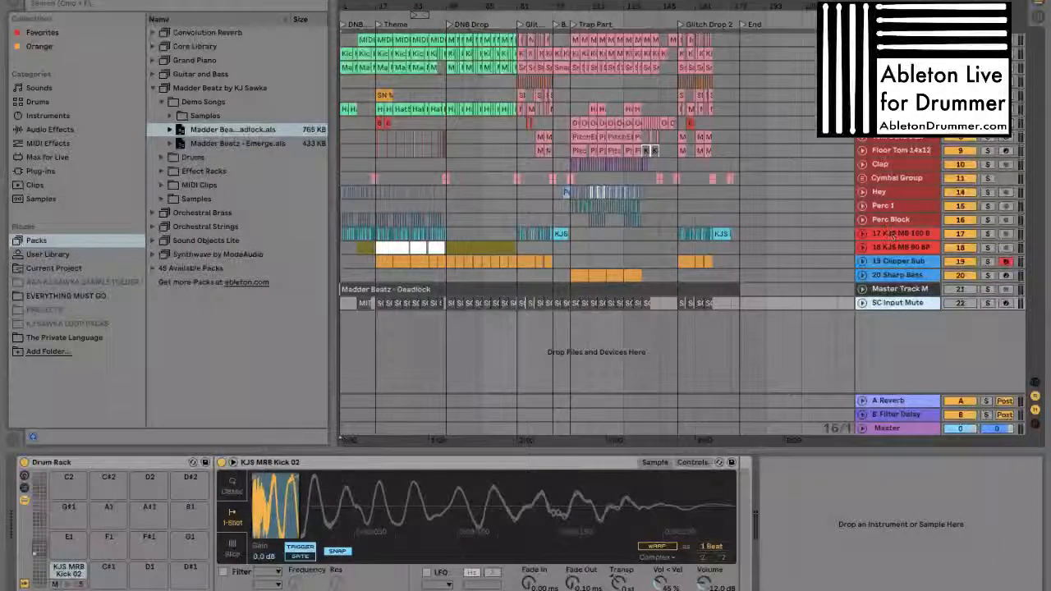
pyautogui.click(894, 179)
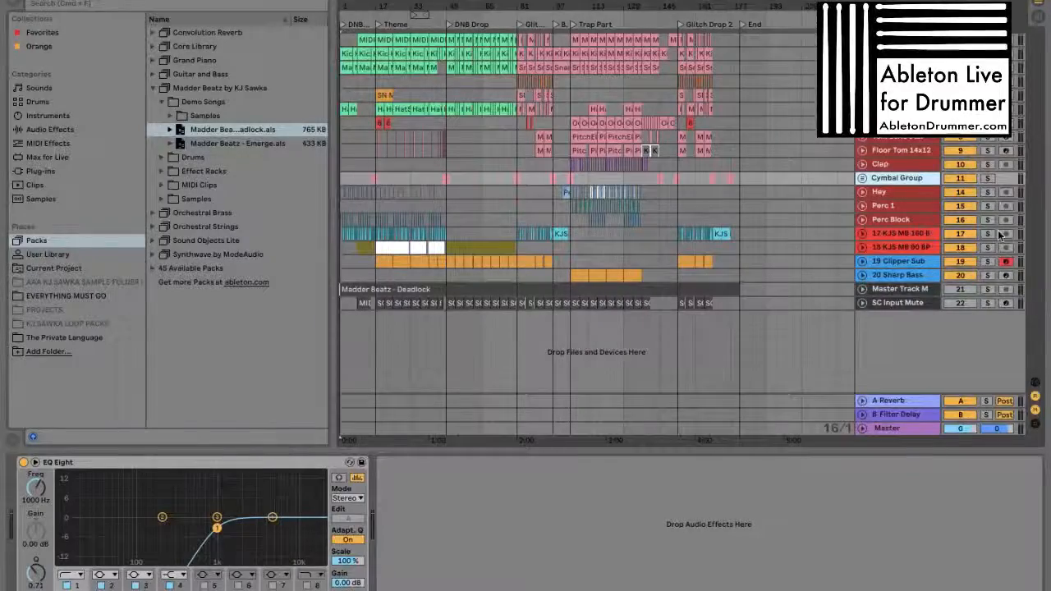
pyautogui.click(901, 164)
pyautogui.click(899, 151)
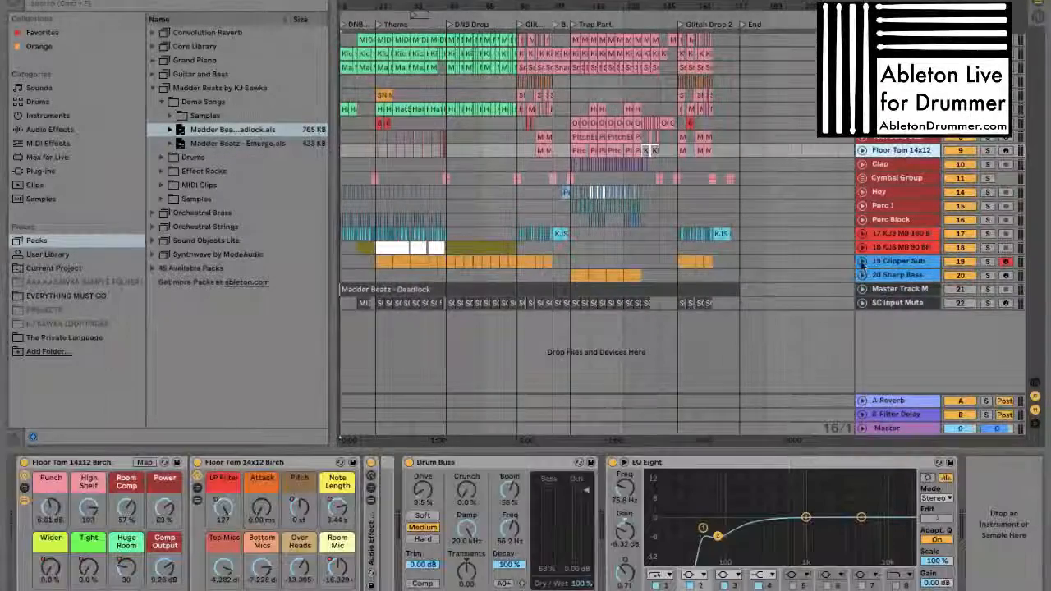
pyautogui.click(895, 137)
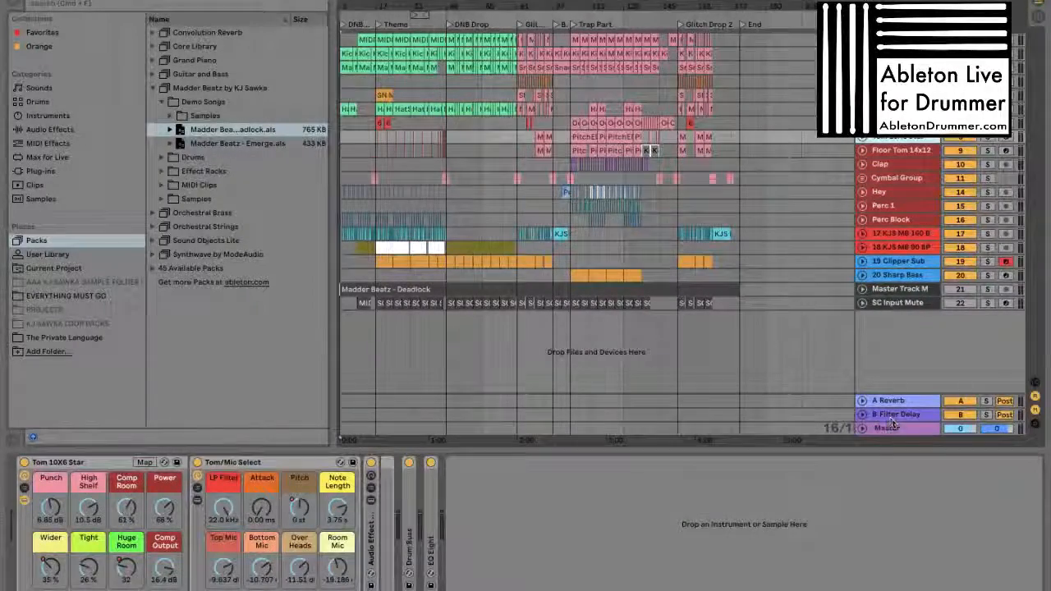
# Examine the B Filter Delay return and the Master track's effect chain, including the Go far away EFX, Quick filter effect and Quick Clip Master racks
pyautogui.click(893, 415)
pyautogui.click(888, 427)
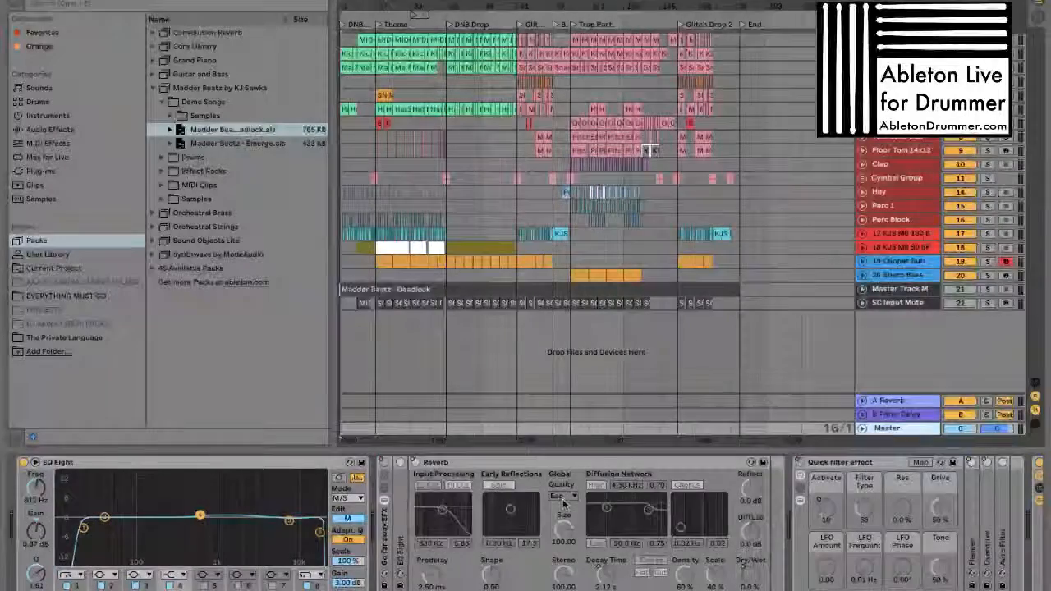
pyautogui.hscroll(10, 563, 503)
pyautogui.click(509, 463)
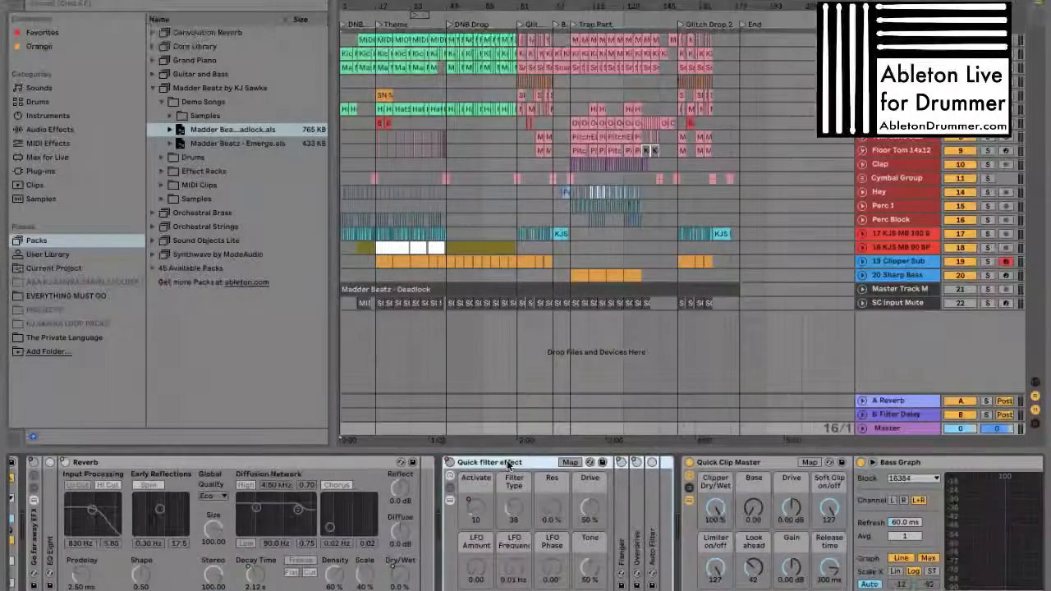
pyautogui.hscroll(5, 546, 486)
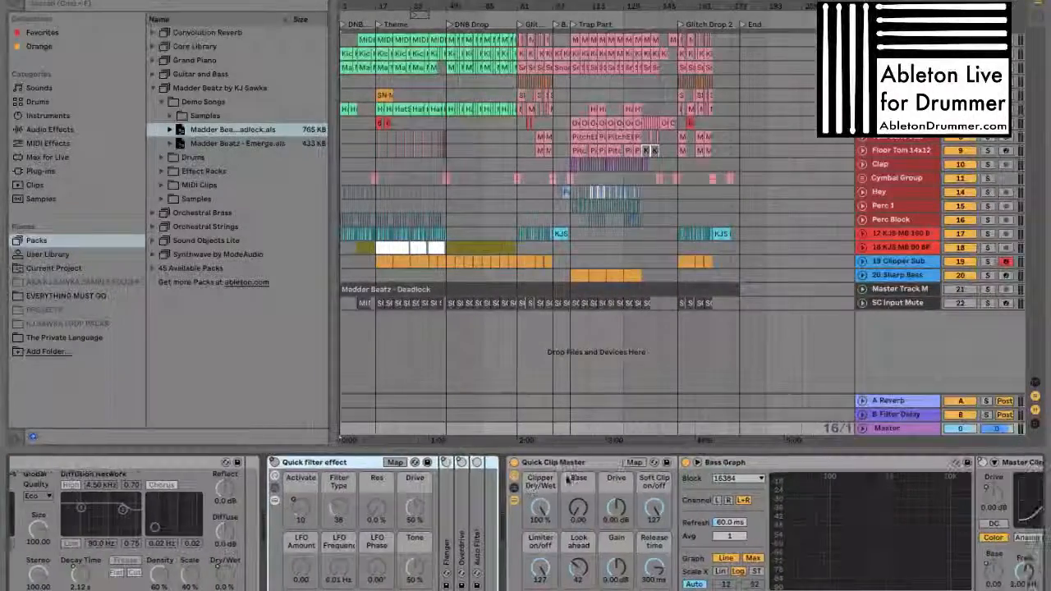
pyautogui.hscroll(-12, 585, 490)
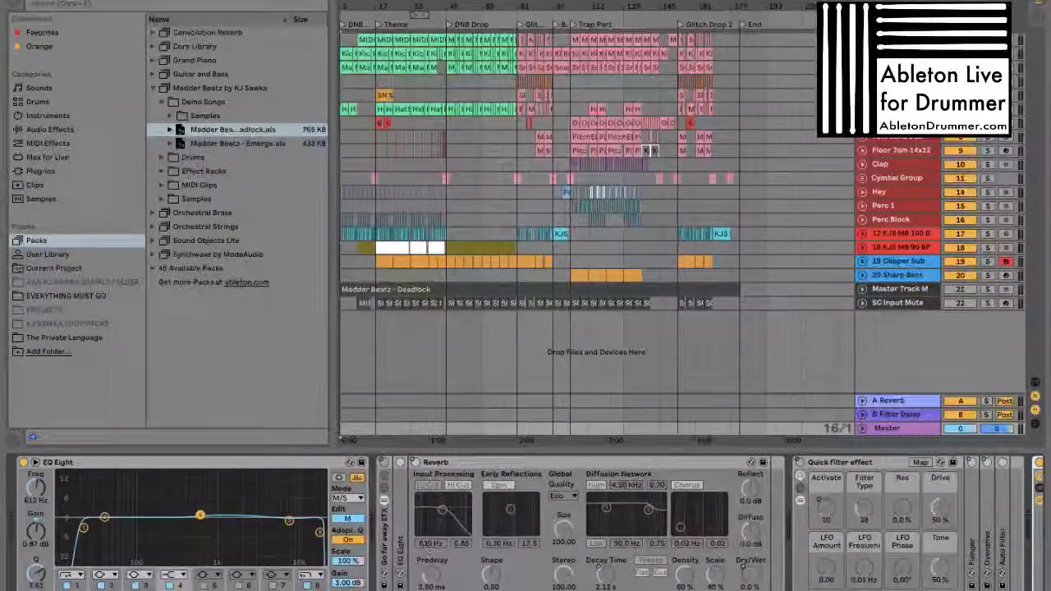
pyautogui.doubleClick(384, 545)
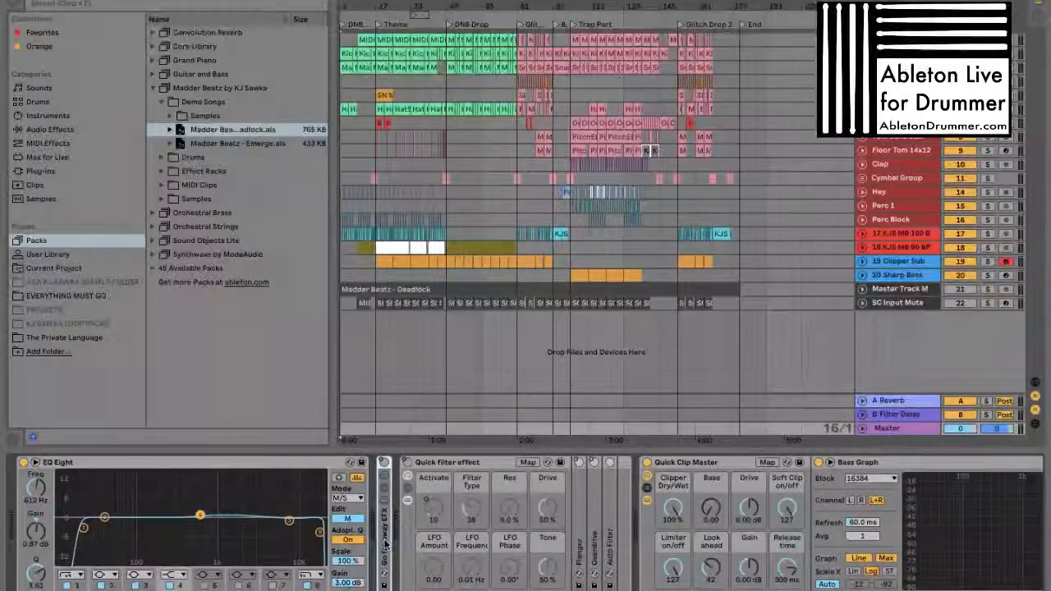
pyautogui.doubleClick(384, 545)
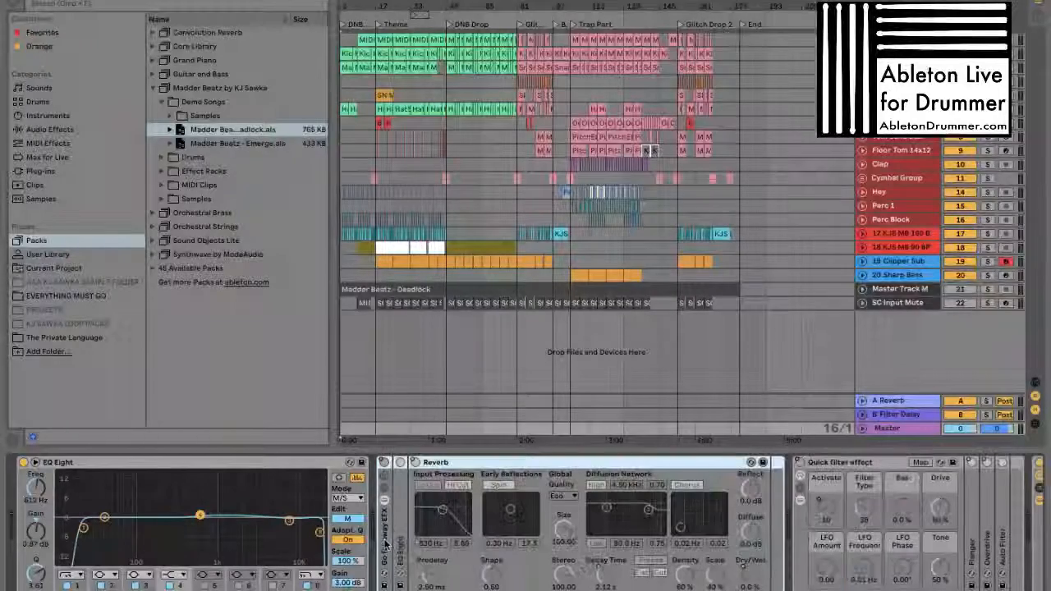
# Browse the pack's Effect Racks folder, looking into its Mixing & Mastering and Filter subfolders, and widen the browser to show full file names
pyautogui.click(162, 172)
pyautogui.click(170, 158)
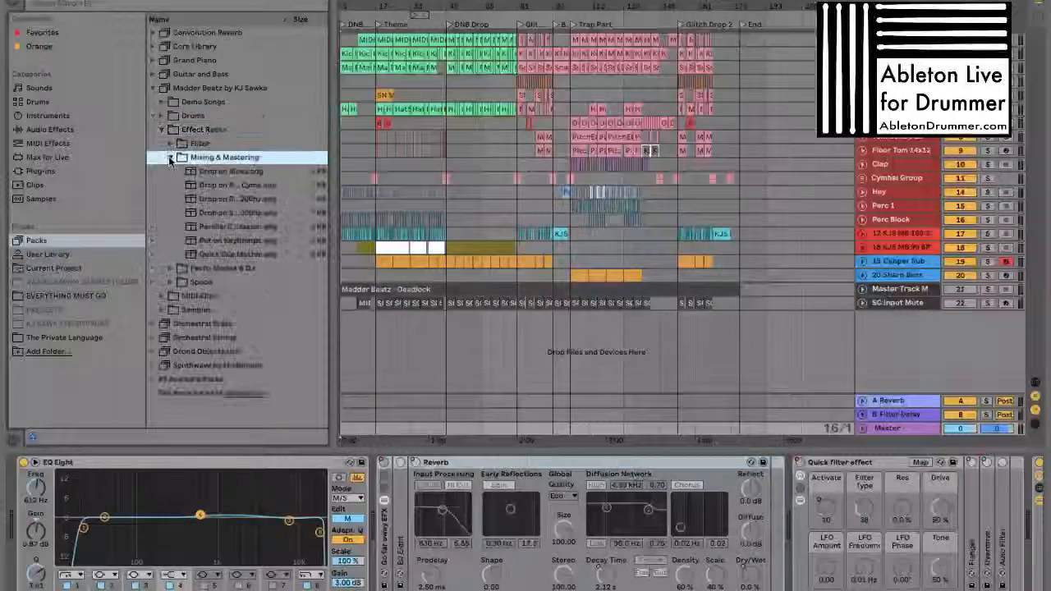
pyautogui.click(170, 159)
pyautogui.click(171, 145)
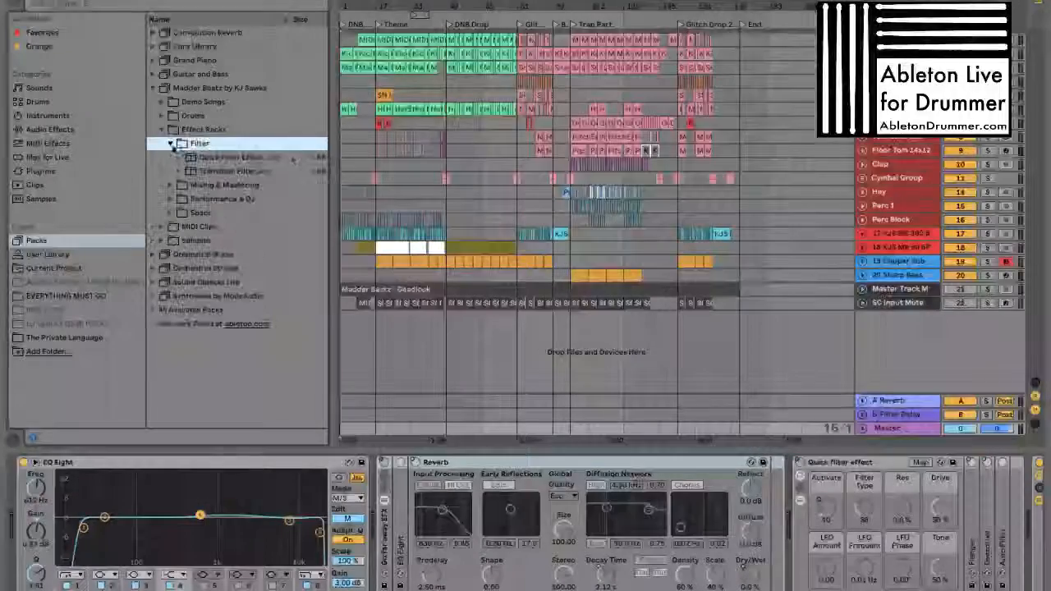
pyautogui.moveTo(334, 171); pyautogui.dragTo(393, 172)
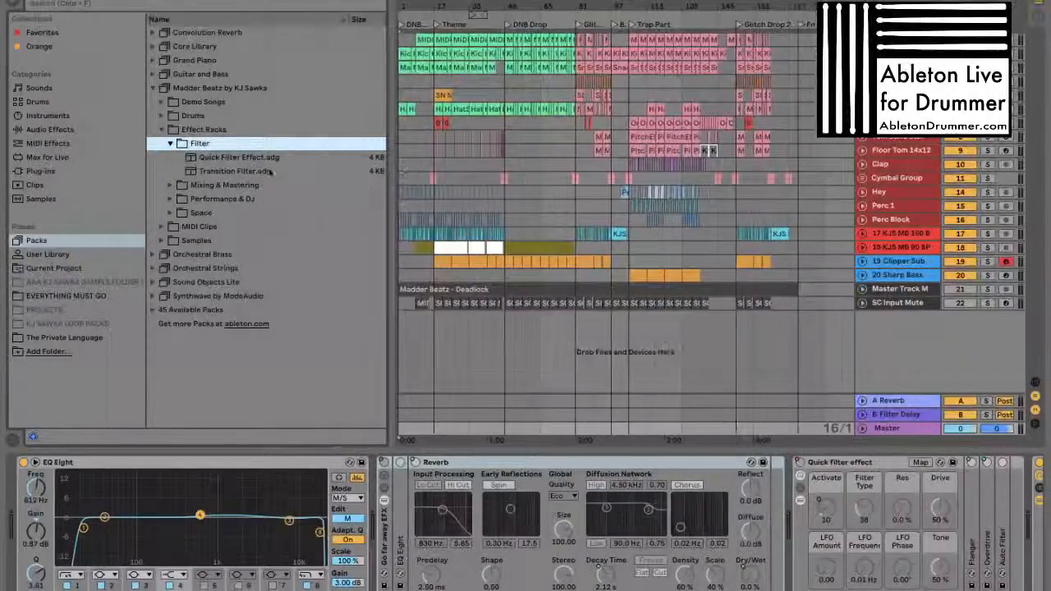
# Look through the effect racks in the Mixing & Mastering folder, from Drop on Kicks.adg to Parallel Compression.adg
pyautogui.press('Left')
pyautogui.press('Down')
pyautogui.press('Right')
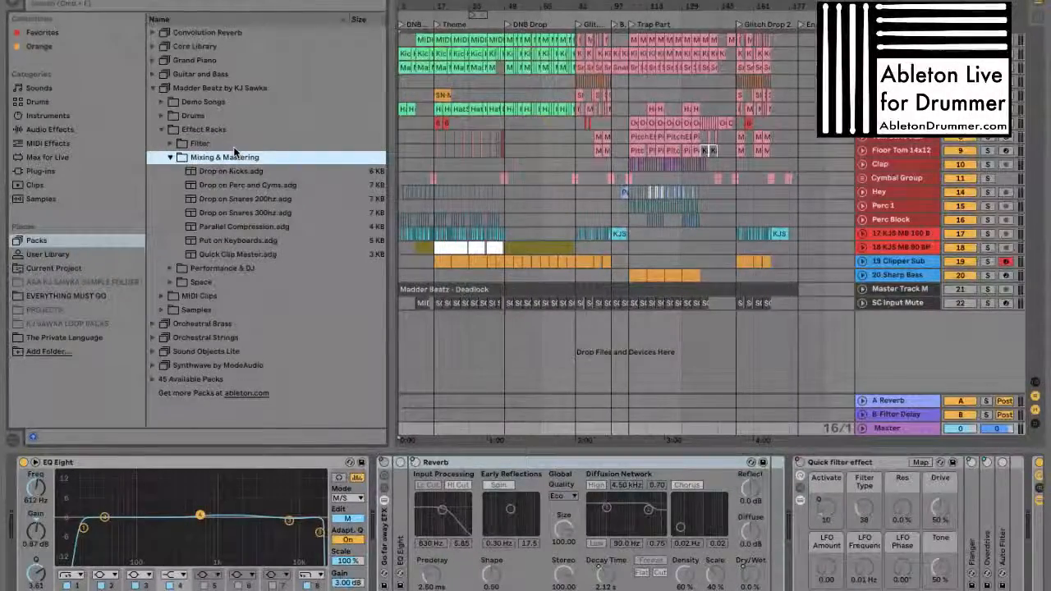
pyautogui.press('Down')
pyautogui.press('Down')
pyautogui.press('Down')
pyautogui.press('Down')
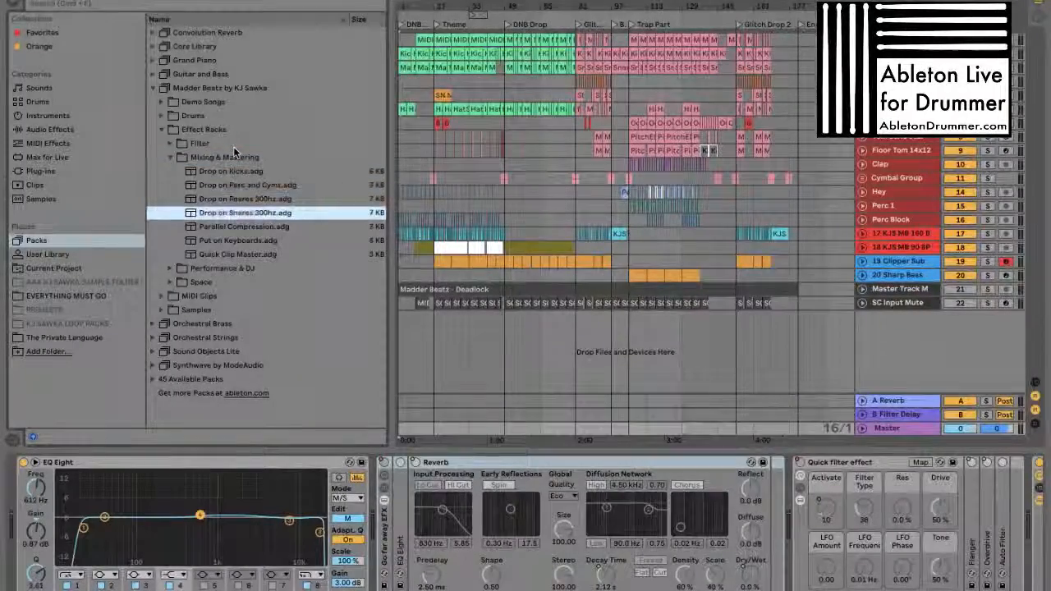
pyautogui.press('Down')
pyautogui.press('Left')
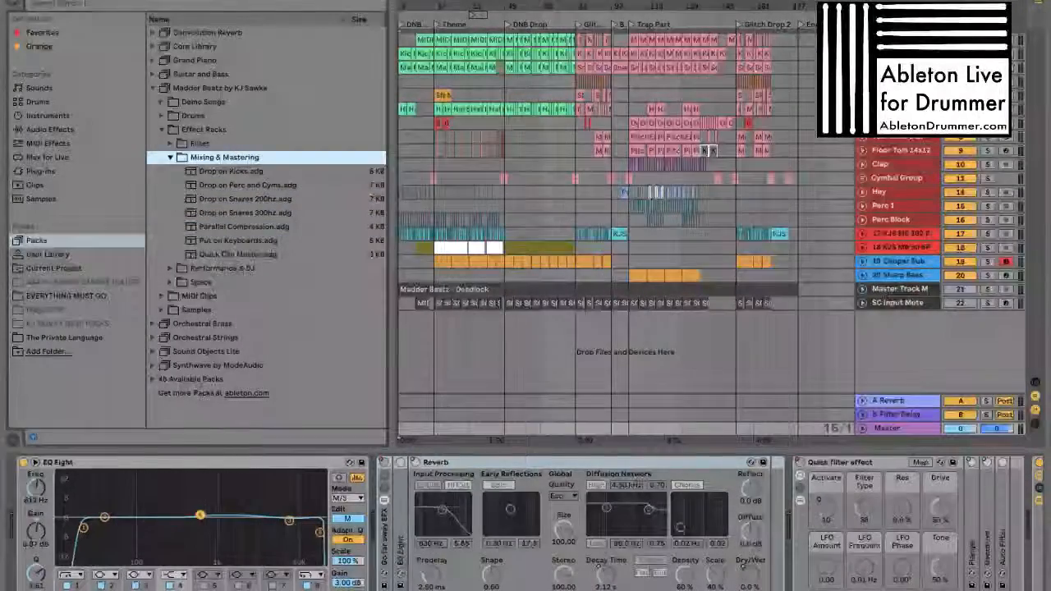
# Reveal the Madder Beatz by KJ Sawka pack's folder in Finder
pyautogui.click(217, 89)
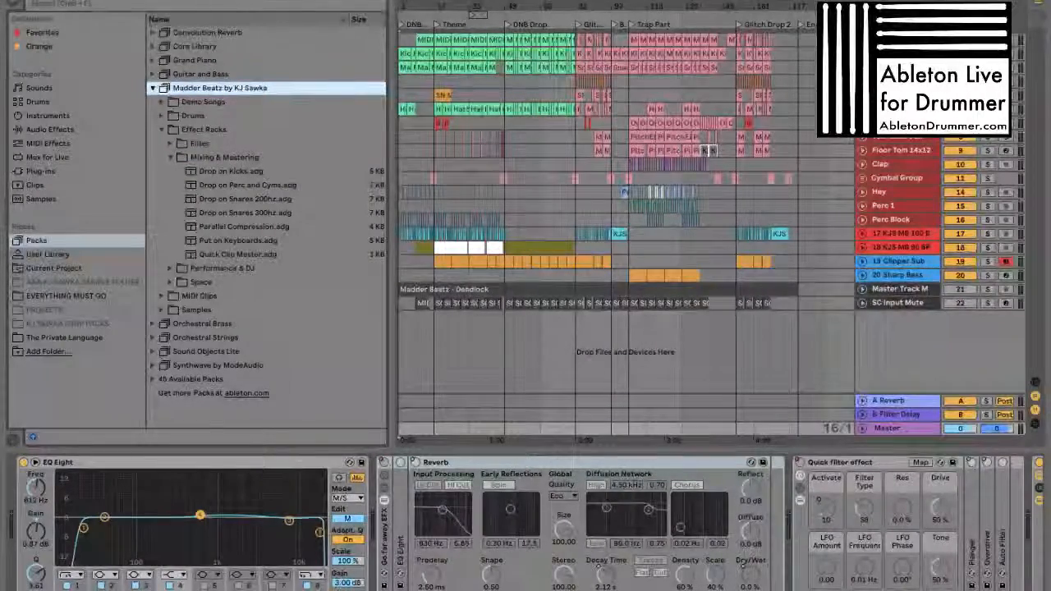
pyautogui.rightClick(210, 90)
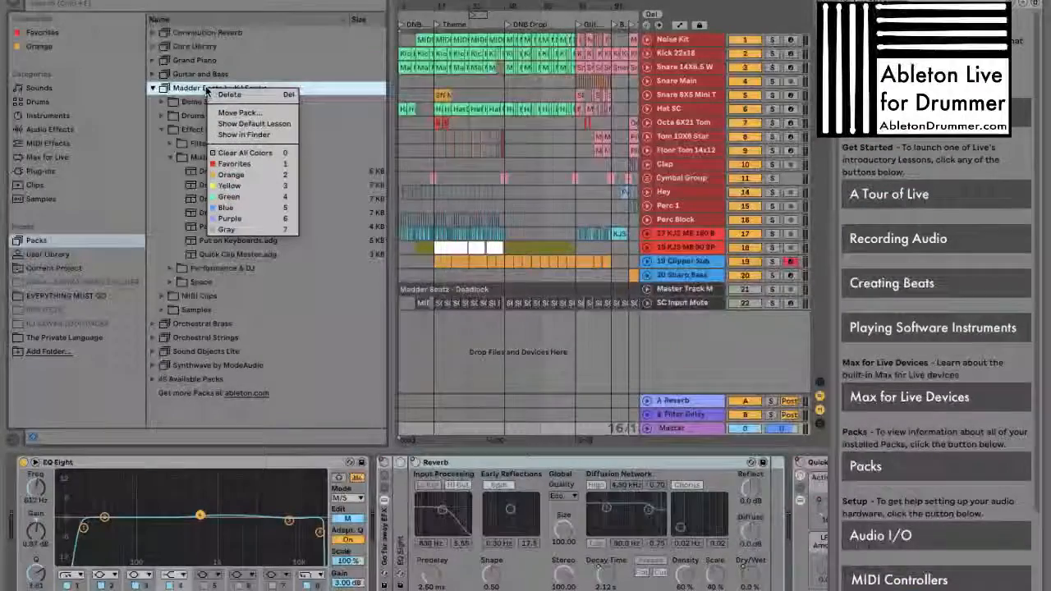
pyautogui.click(265, 135)
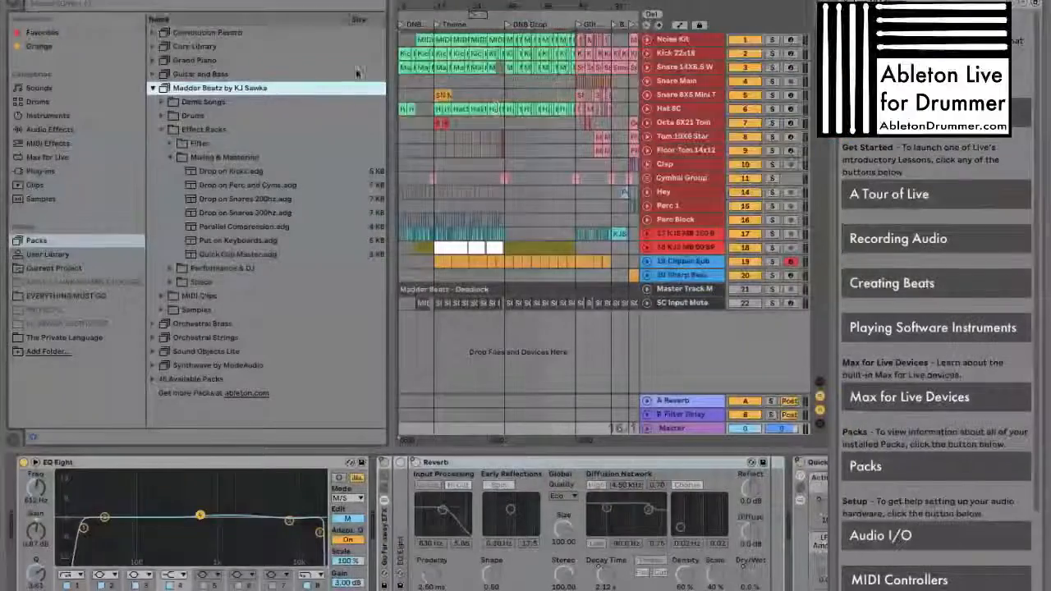
# Show the default lesson of the Madder Beatz by KJ Sawka pack and read through its introduction
pyautogui.rightClick(249, 88)
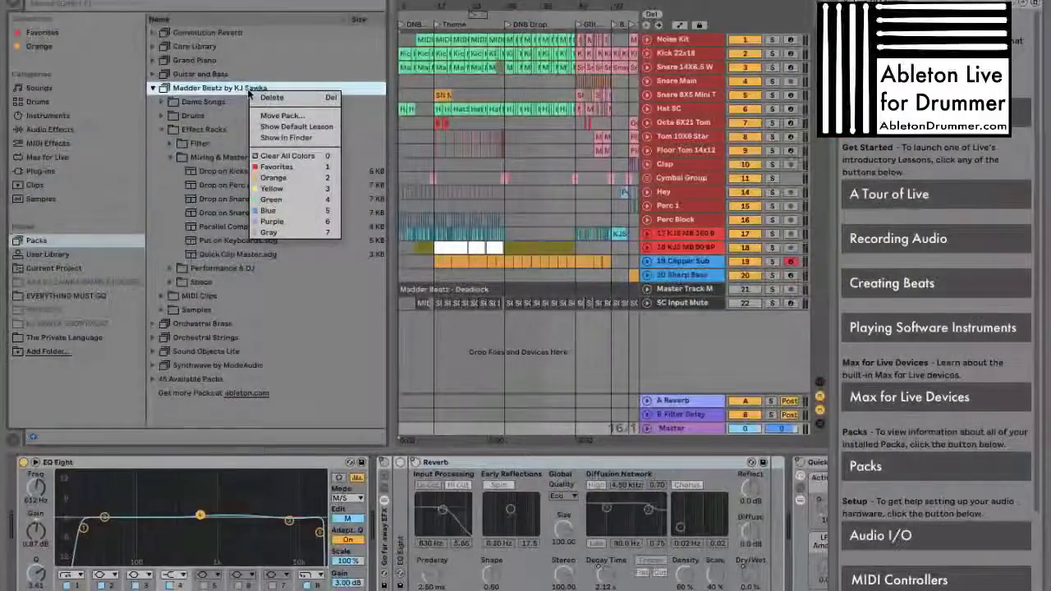
pyautogui.click(313, 128)
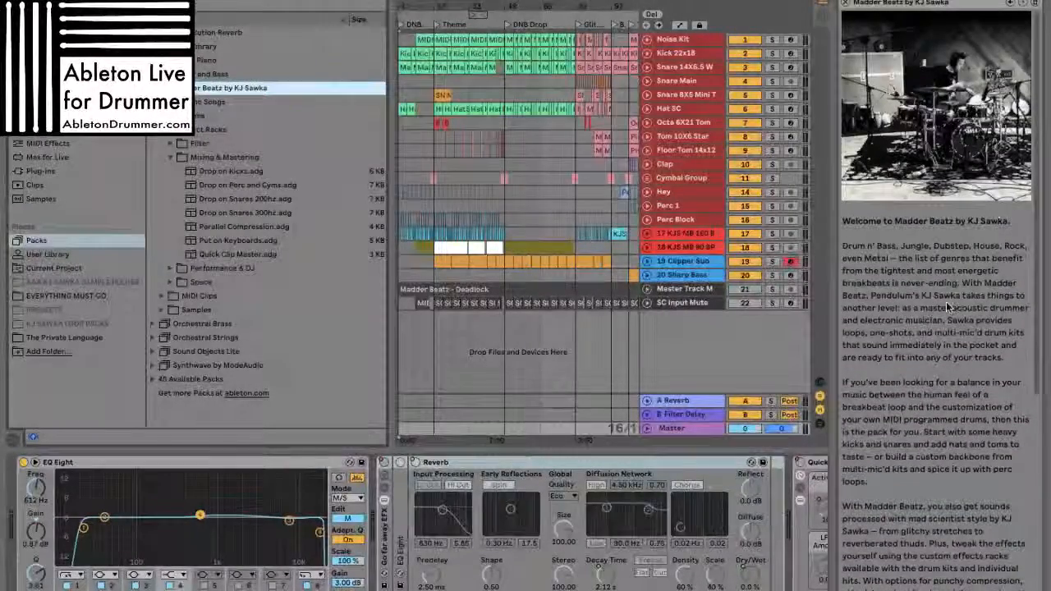
pyautogui.scroll(-10, 961, 271)
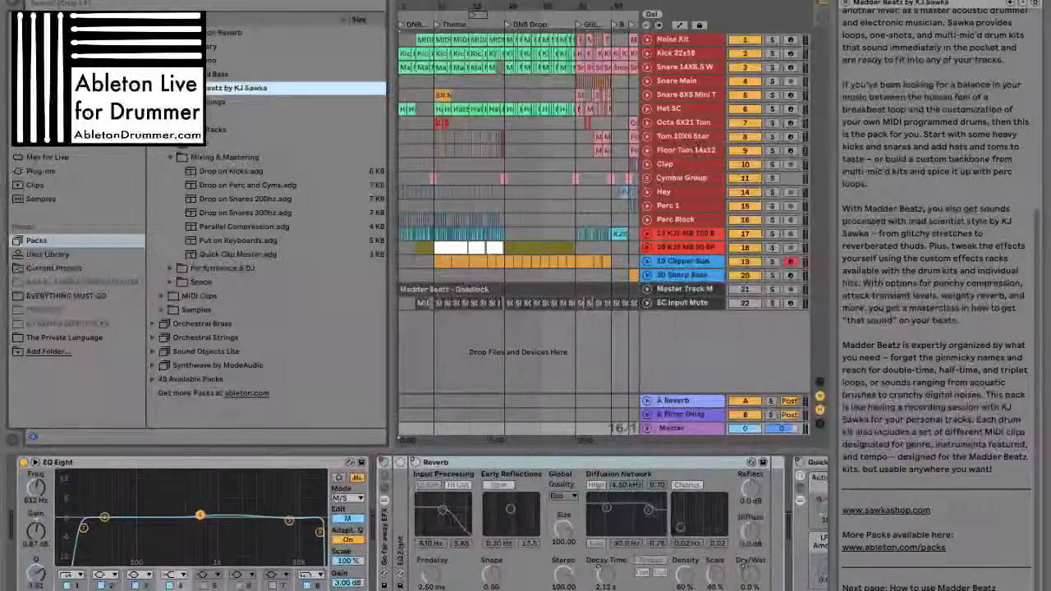
# Go to the lesson's How to use Madder Beatz page and read through its kit, drum hit, one-shot and rack descriptions
pyautogui.click(944, 586)
pyautogui.scroll(-9, 950, 352)
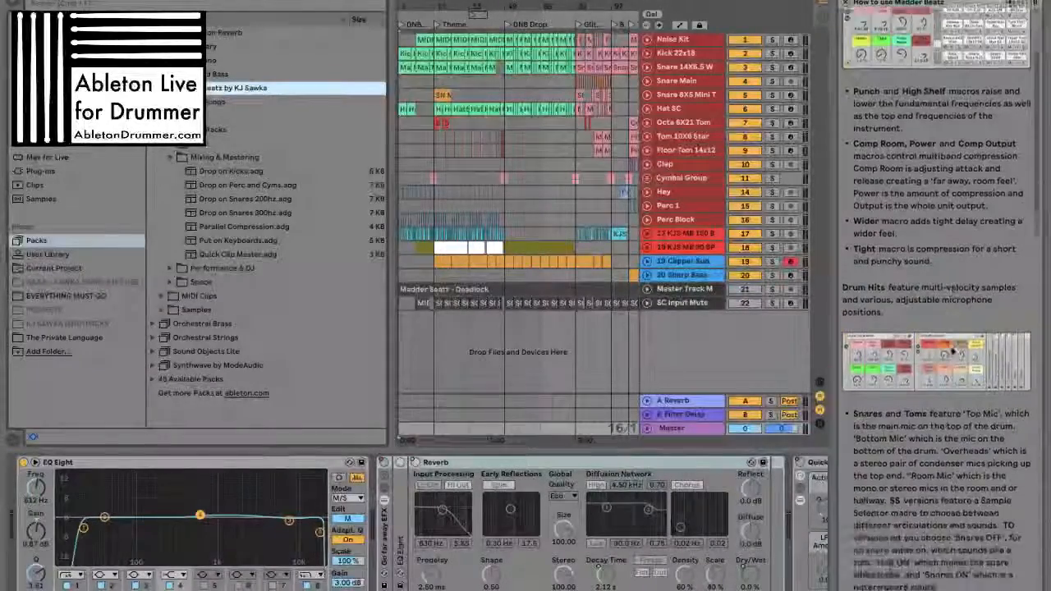
pyautogui.scroll(-15, 925, 268)
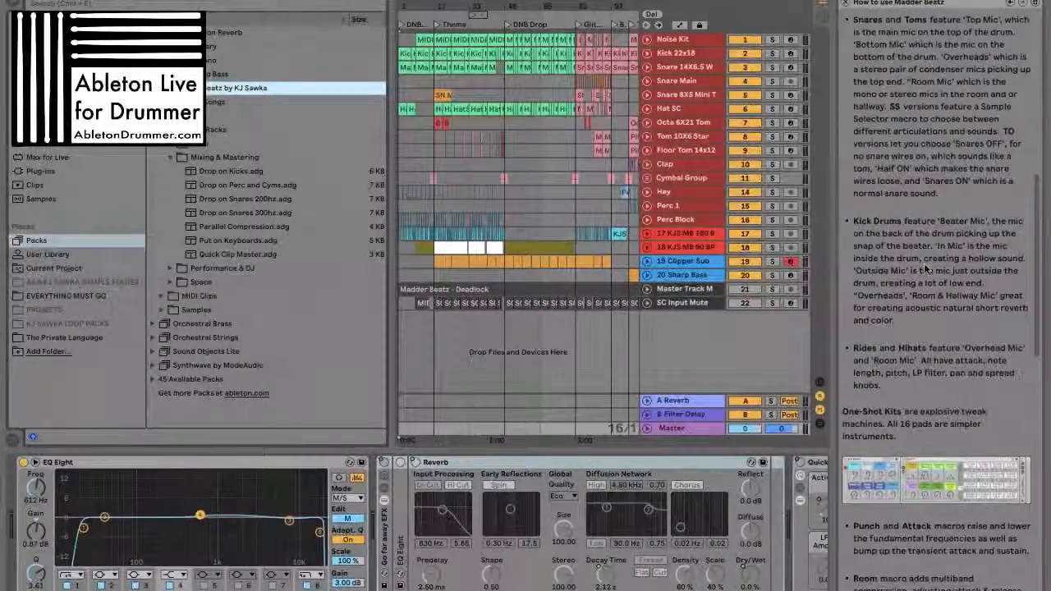
pyautogui.scroll(-8, 926, 269)
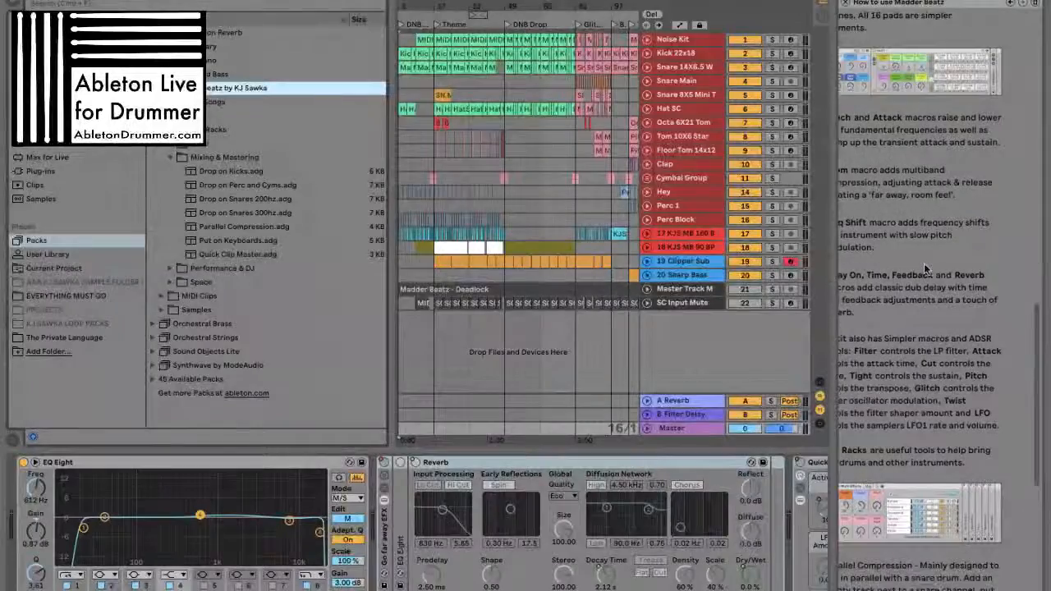
pyautogui.scroll(15, 925, 268)
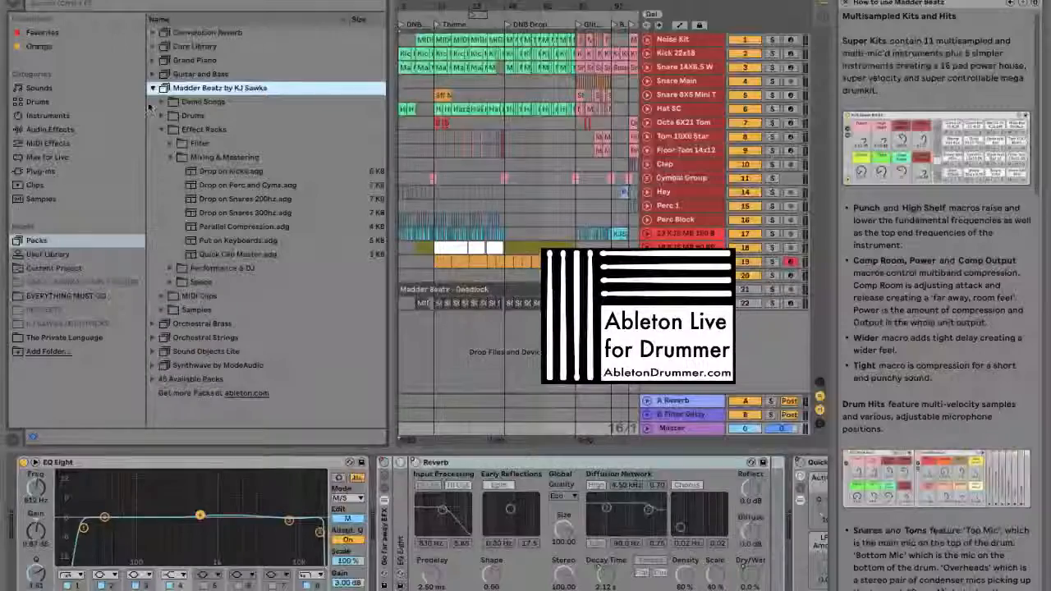
# Collapse the Madder Beatz by KJ Sawka pack, expand the Guitar and Bass pack and show its default lesson
pyautogui.click(152, 89)
pyautogui.click(193, 75)
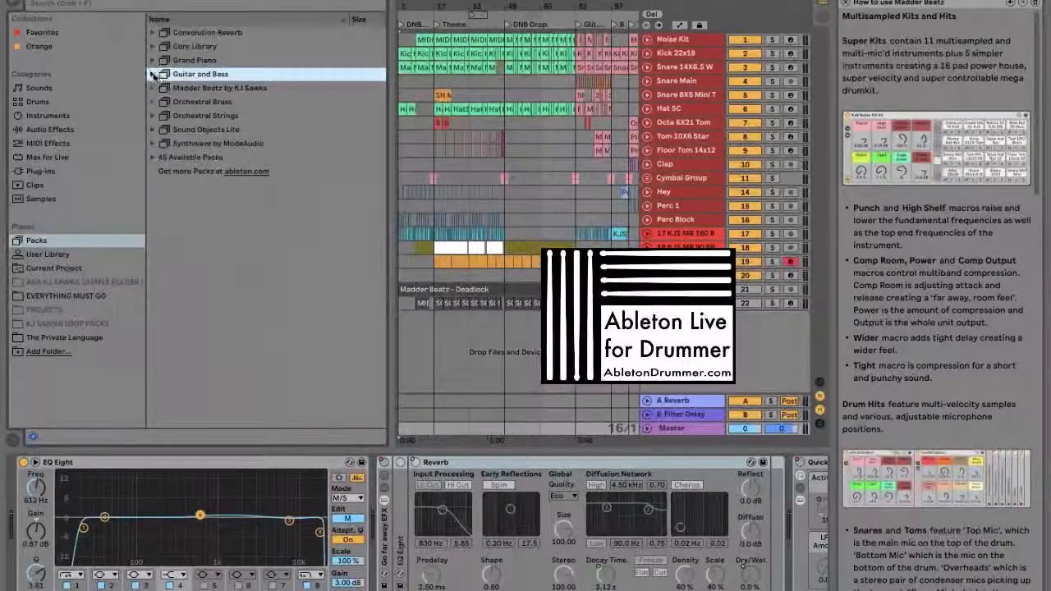
pyautogui.click(153, 74)
pyautogui.rightClick(194, 76)
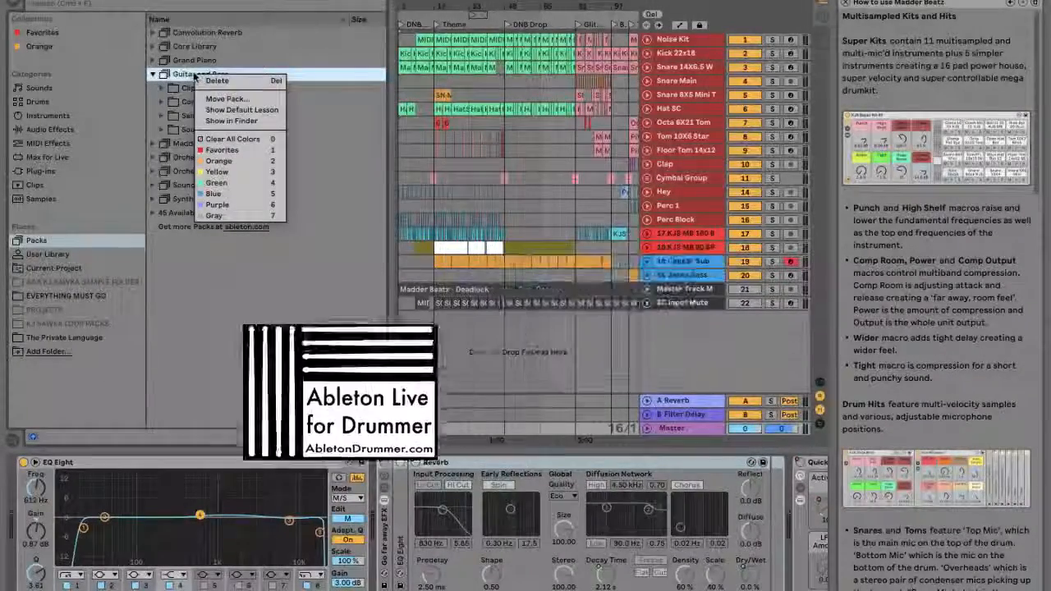
pyautogui.click(242, 109)
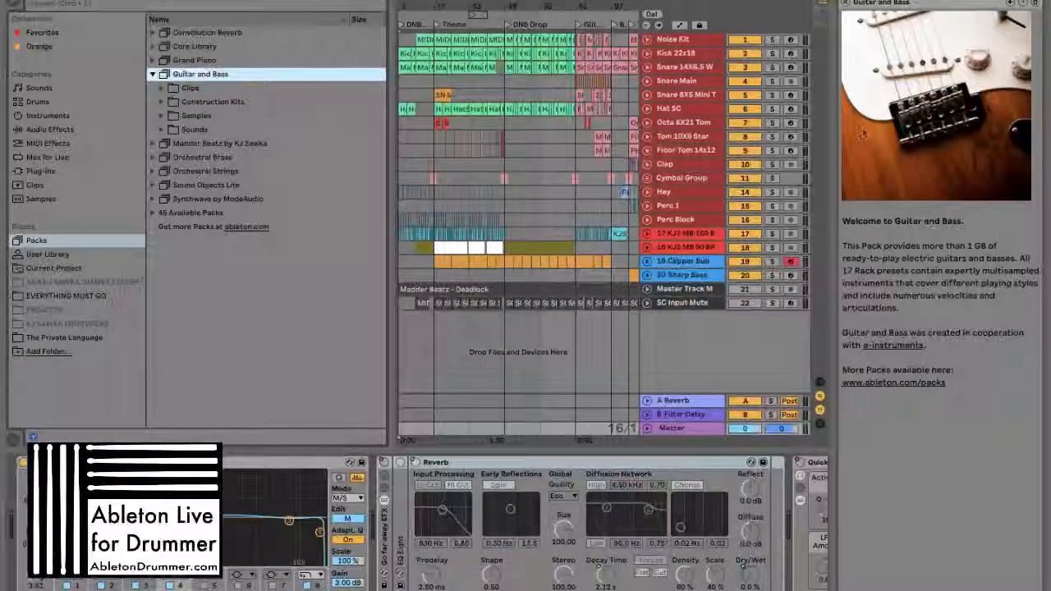
# Close the lesson view and unfold the 17 KJS MB 160 B track in the arrangement to show its devices
pyautogui.click(846, 3)
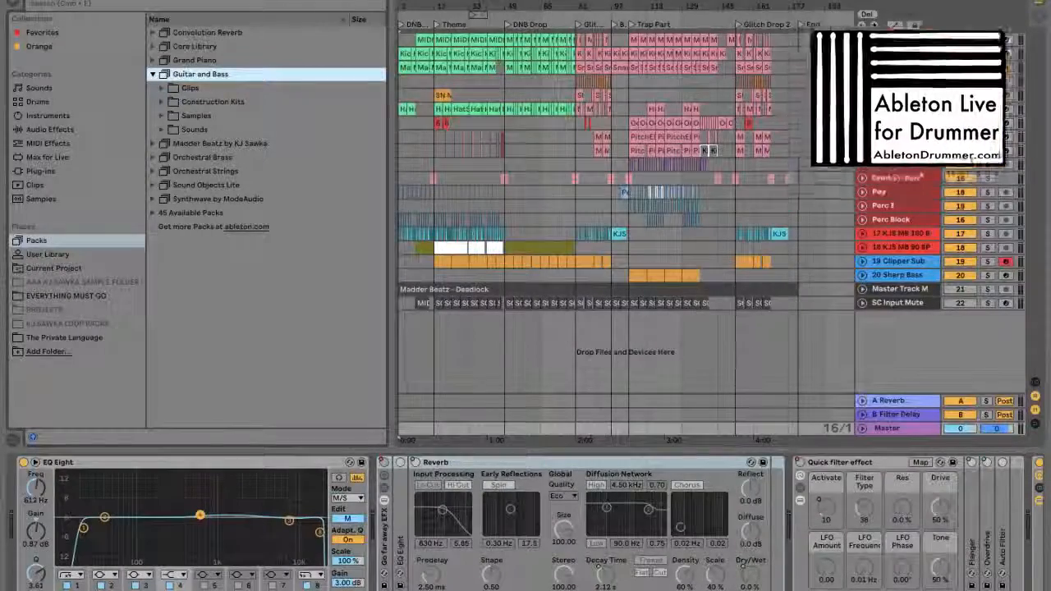
pyautogui.click(885, 234)
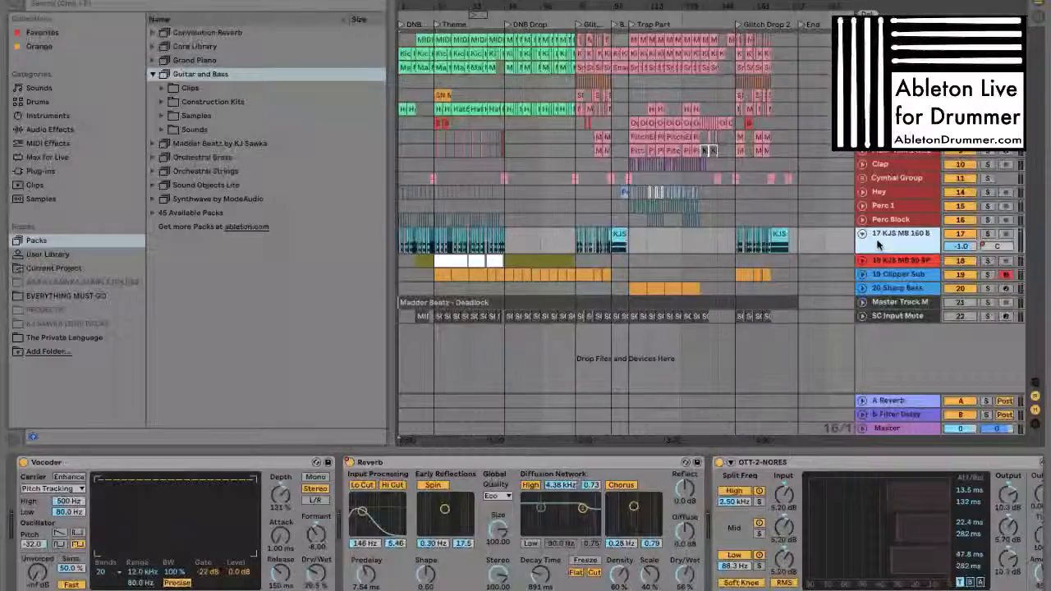
# Switch to the Skype call and stop sharing the screen
pyautogui.press('super+Tab')
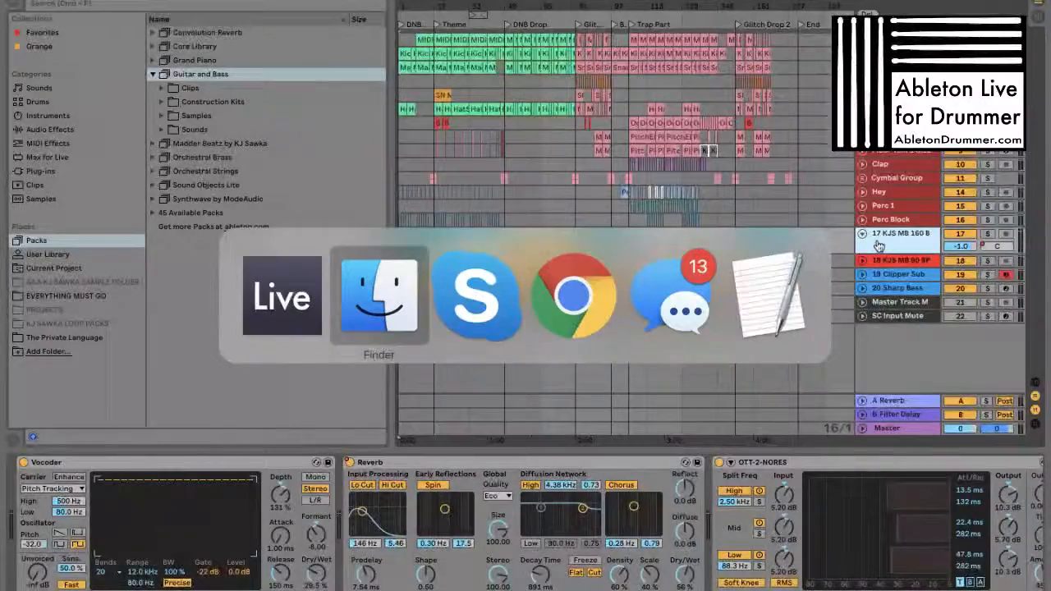
pyautogui.press('super+Tab')
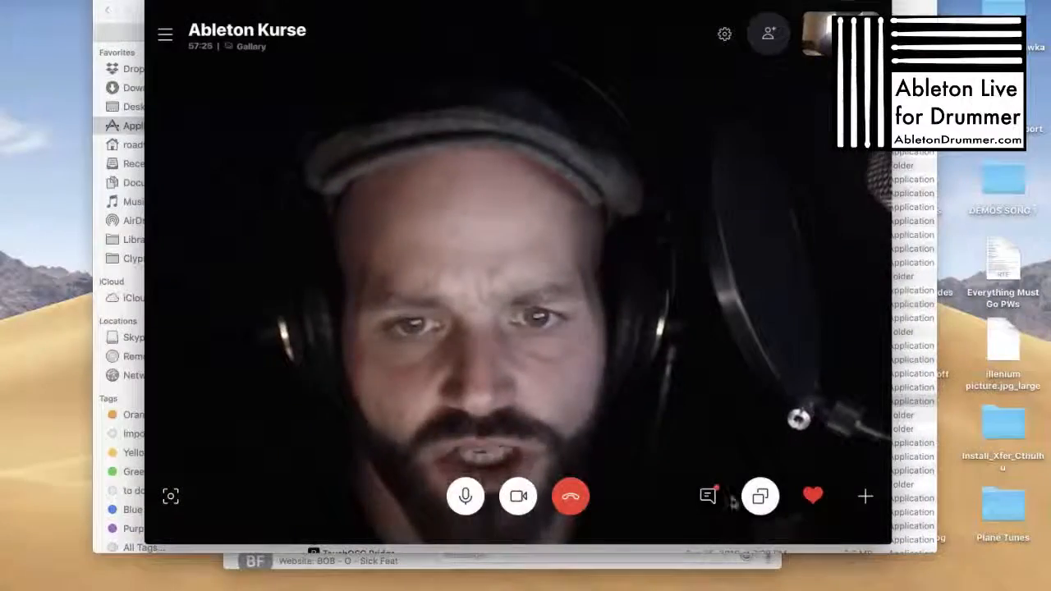
pyautogui.click(758, 494)
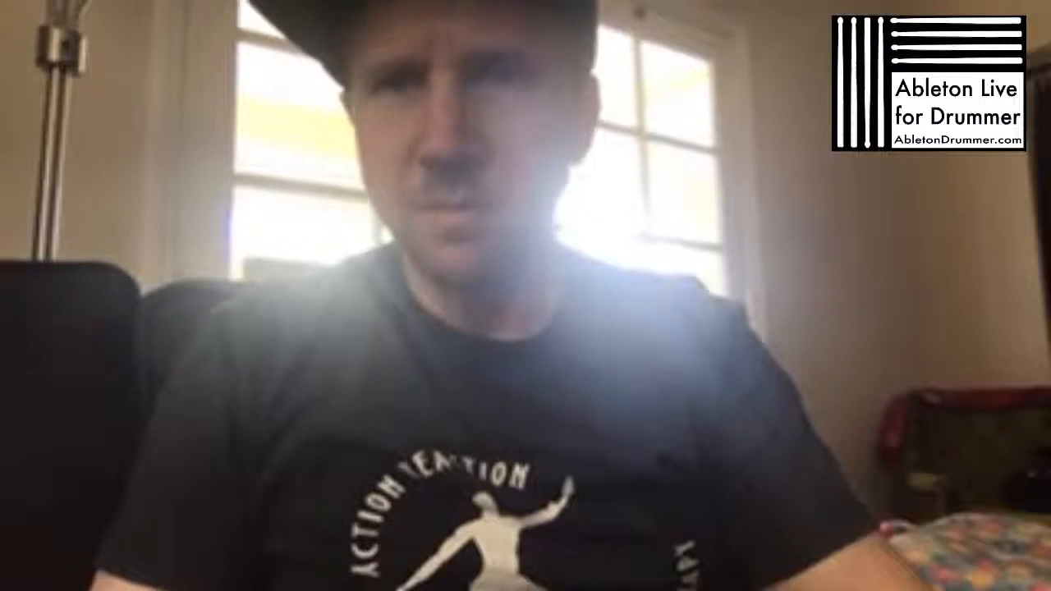